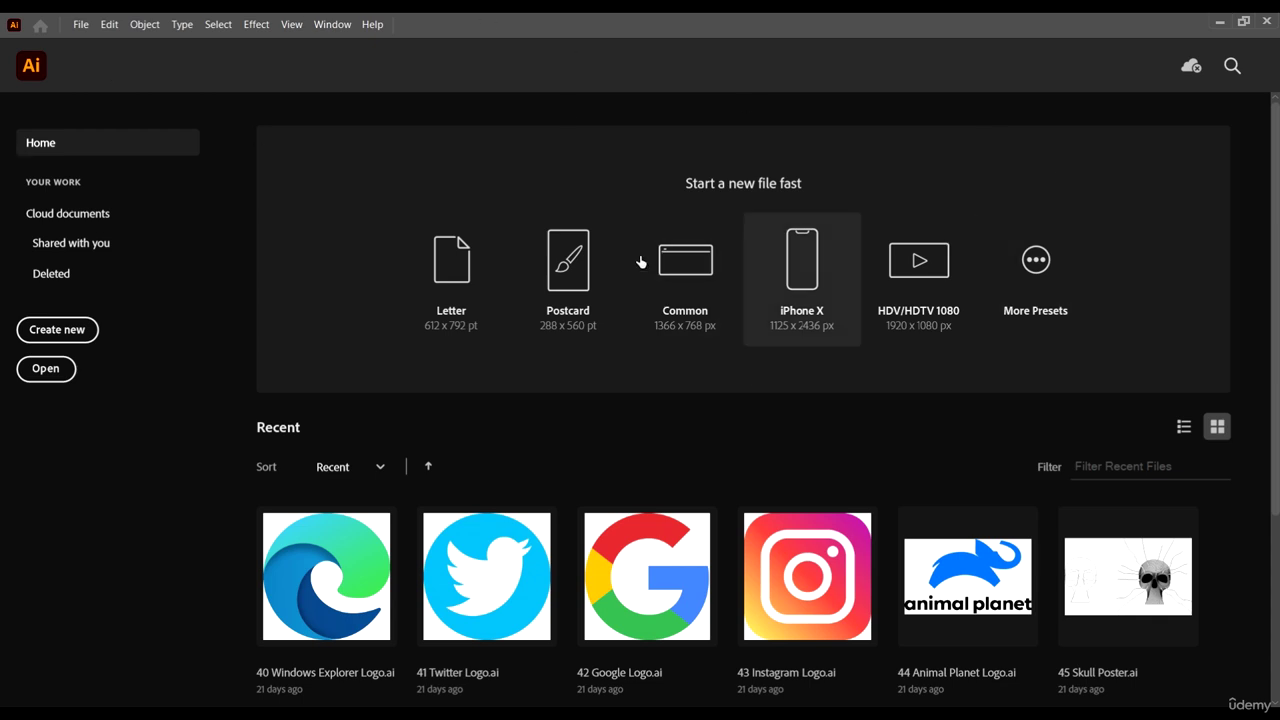
Step: Create a new document from the Common 1366 x 768 px preset and narrow the artboard to about 948 px wide
{"action": "left_click", "coordinate": [705, 258]}
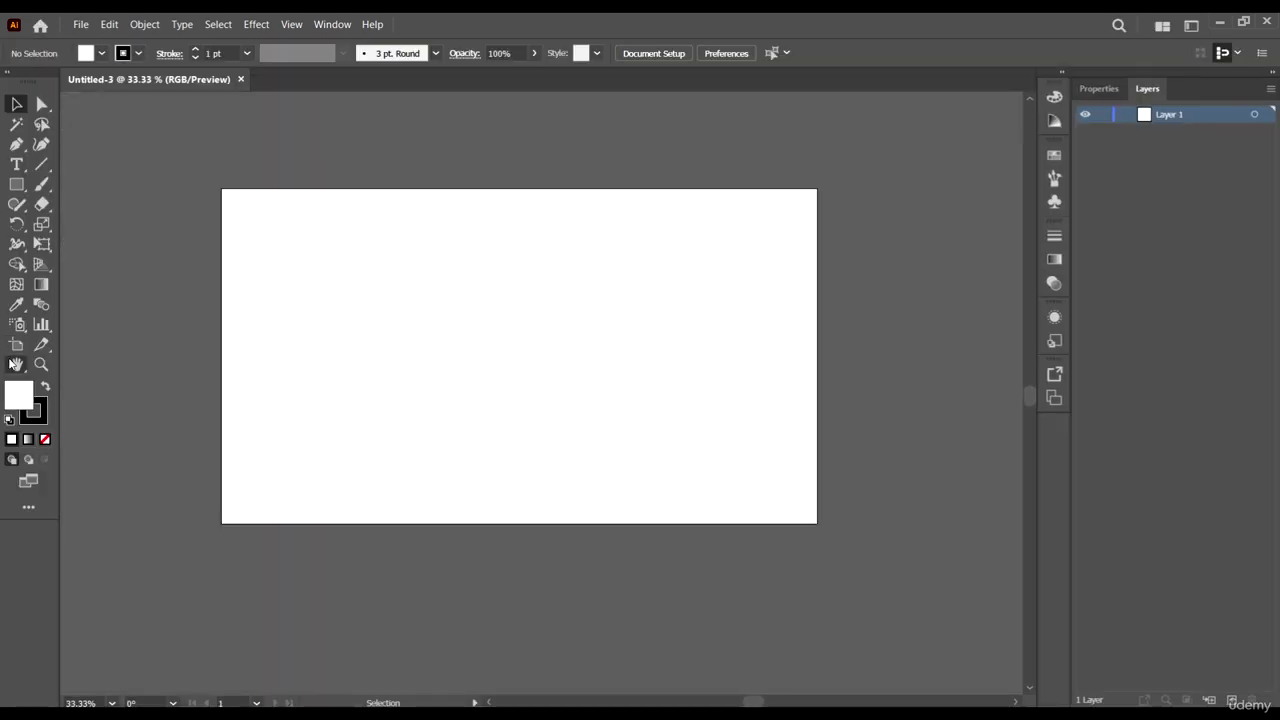
{"action": "left_click", "coordinate": [16, 345]}
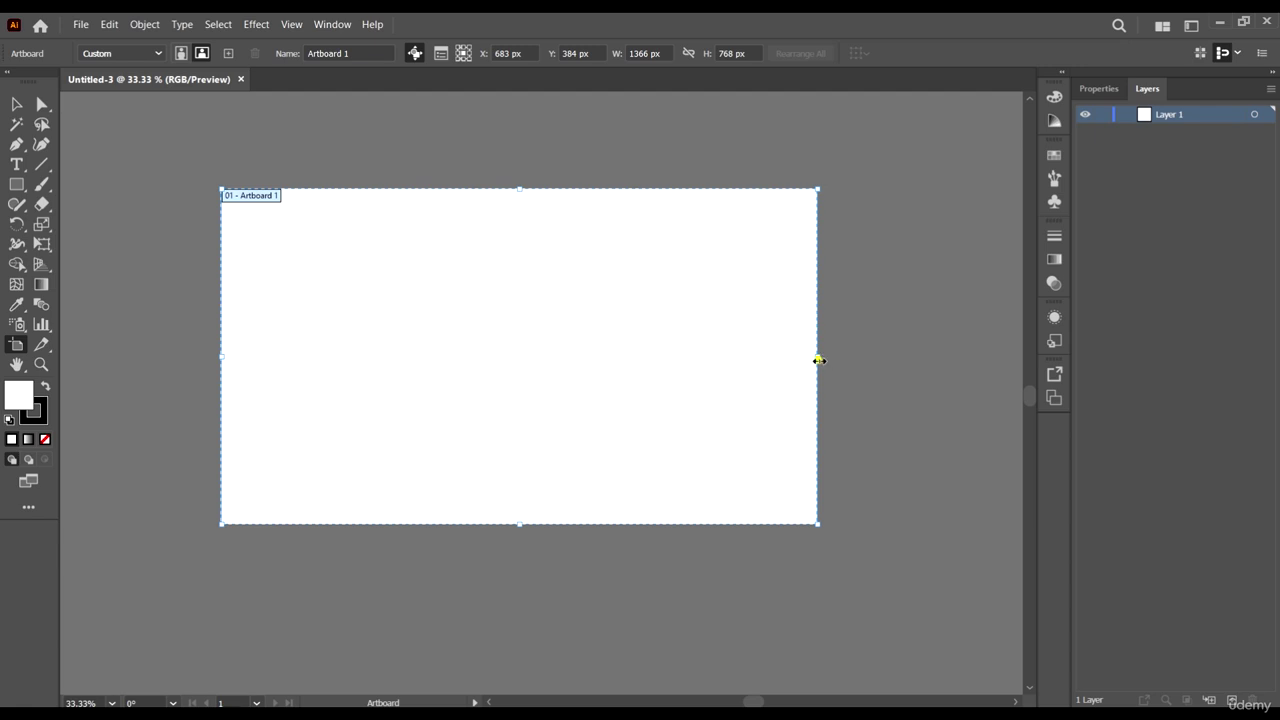
{"action": "left_click_drag", "start_coordinate": [818, 357], "coordinate": [638, 360]}
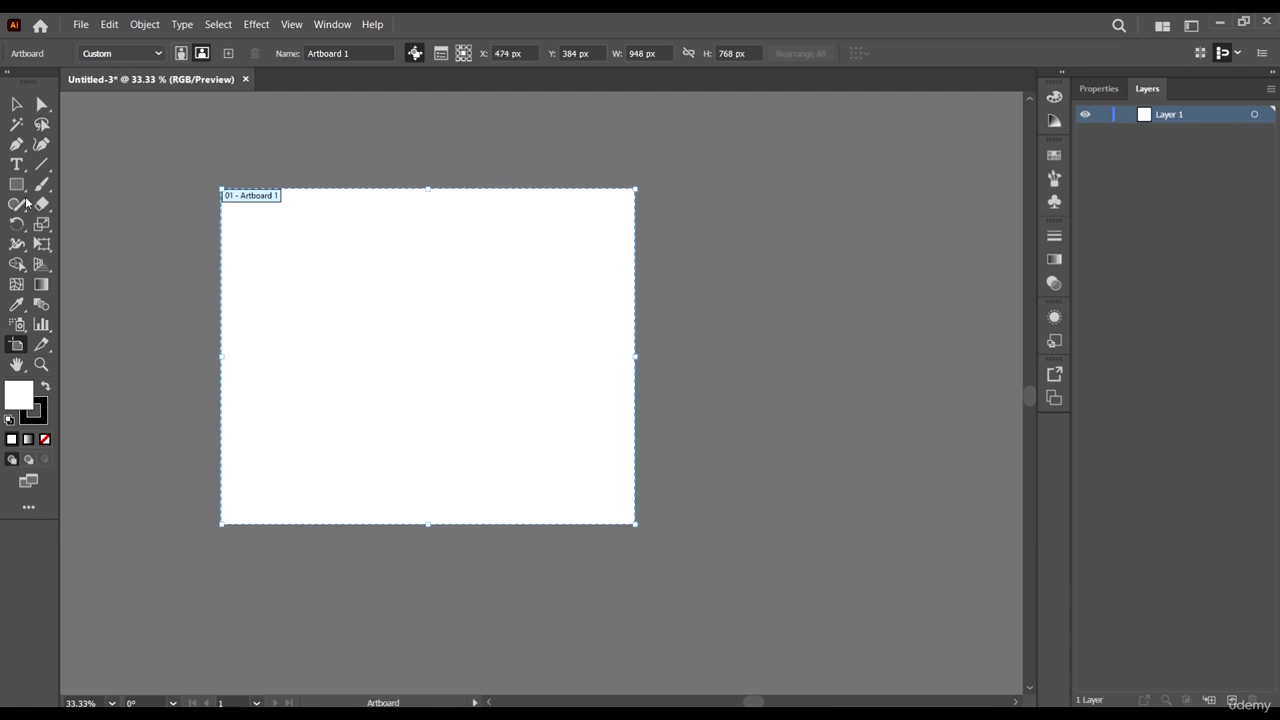
{"action": "left_click", "coordinate": [16, 104]}
{"action": "scroll", "coordinate": [249, 286], "scroll_direction": "up", "scroll_amount": 2}
{"action": "scroll", "coordinate": [409, 309], "scroll_direction": "down", "scroll_amount": 1}
{"action": "scroll", "coordinate": [409, 309], "scroll_direction": "down", "scroll_amount": 2}
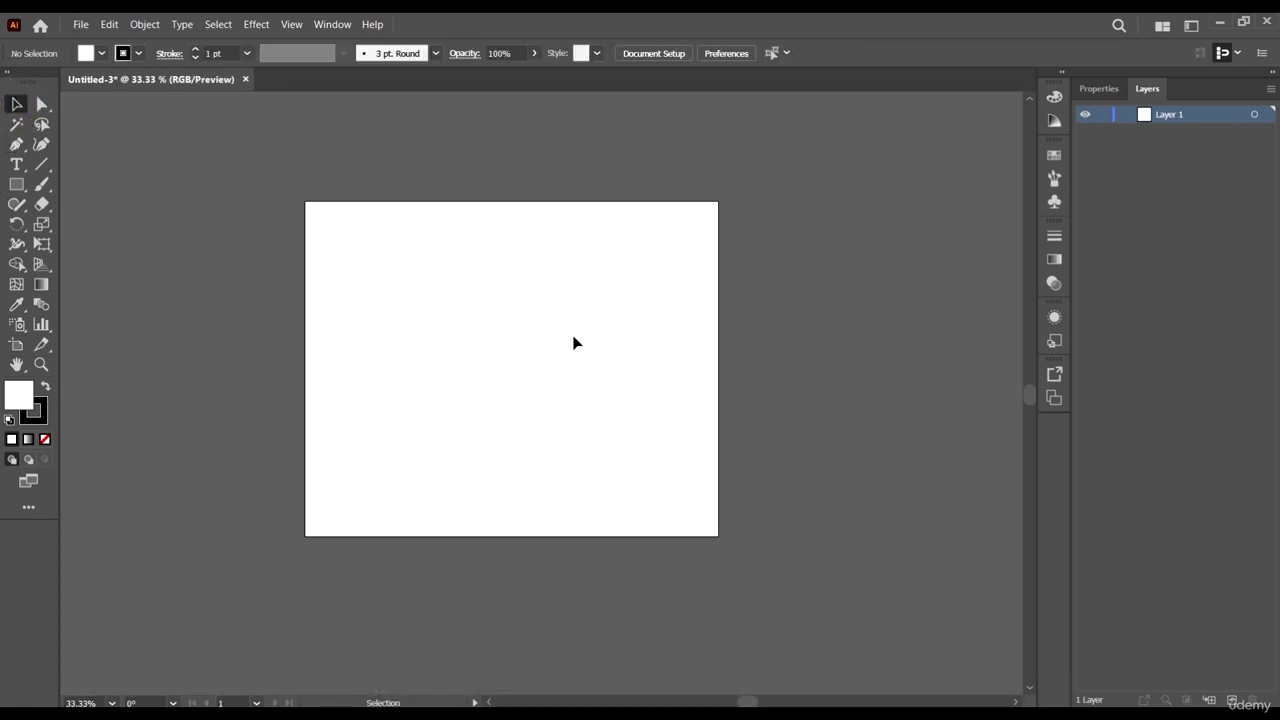
{"action": "left_click", "coordinate": [737, 383]}
{"action": "scroll", "coordinate": [540, 320], "scroll_direction": "up", "scroll_amount": 1}
{"action": "scroll", "coordinate": [604, 345], "scroll_direction": "down", "scroll_amount": 1}
{"action": "left_click", "coordinate": [14, 105]}
{"action": "left_click", "coordinate": [16, 205]}
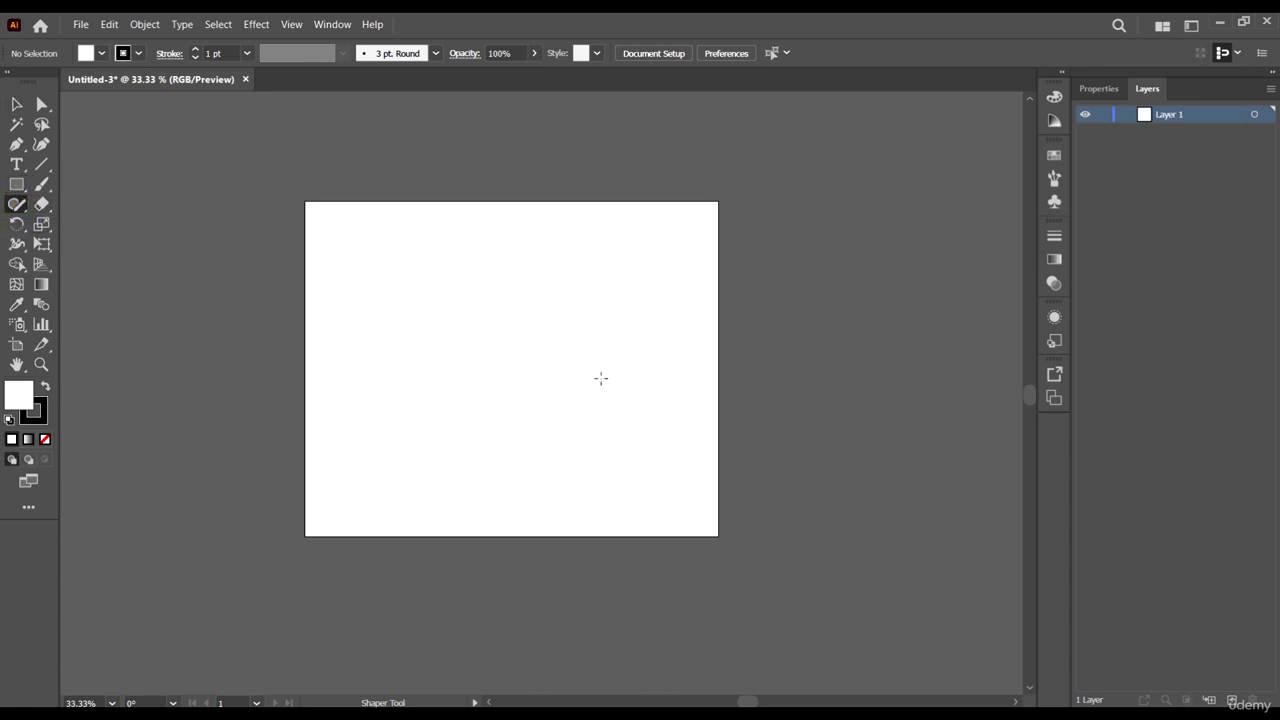
{"action": "key", "text": "v"}
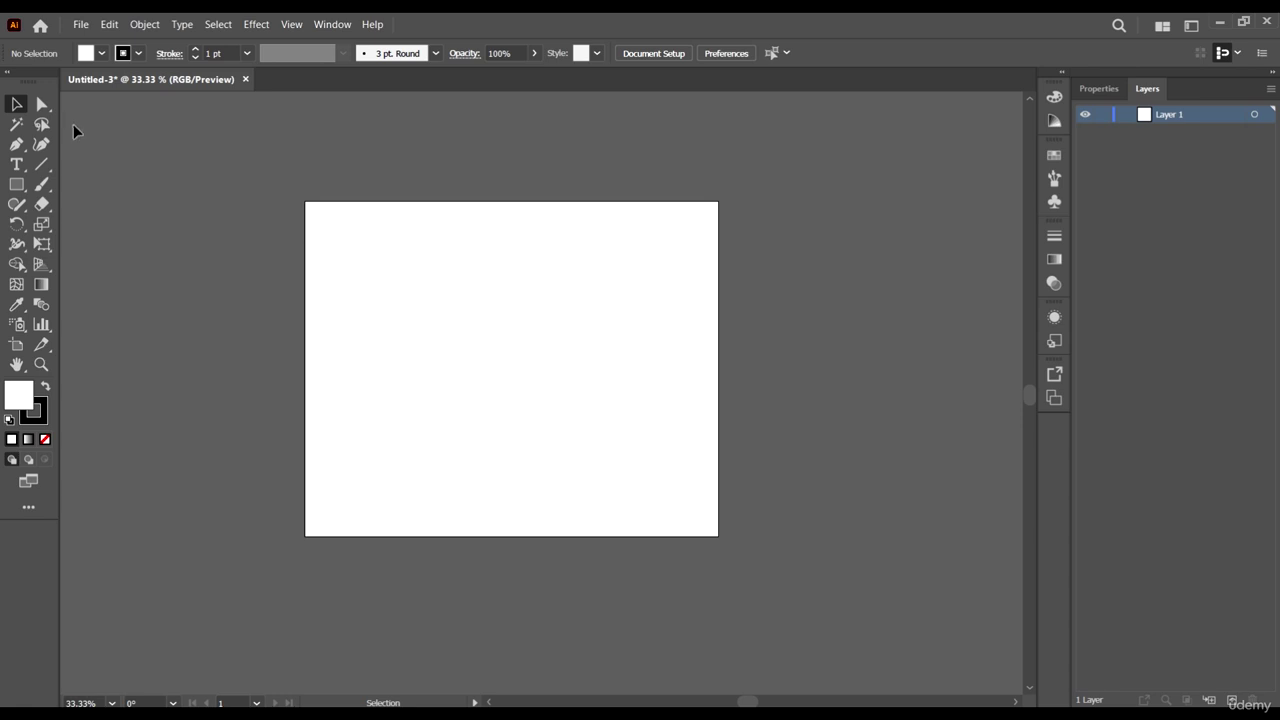
Step: Draw two rectangles, one across the artboard's upper-left corner and one inside it, and move the first one downward
{"action": "left_click", "coordinate": [17, 184]}
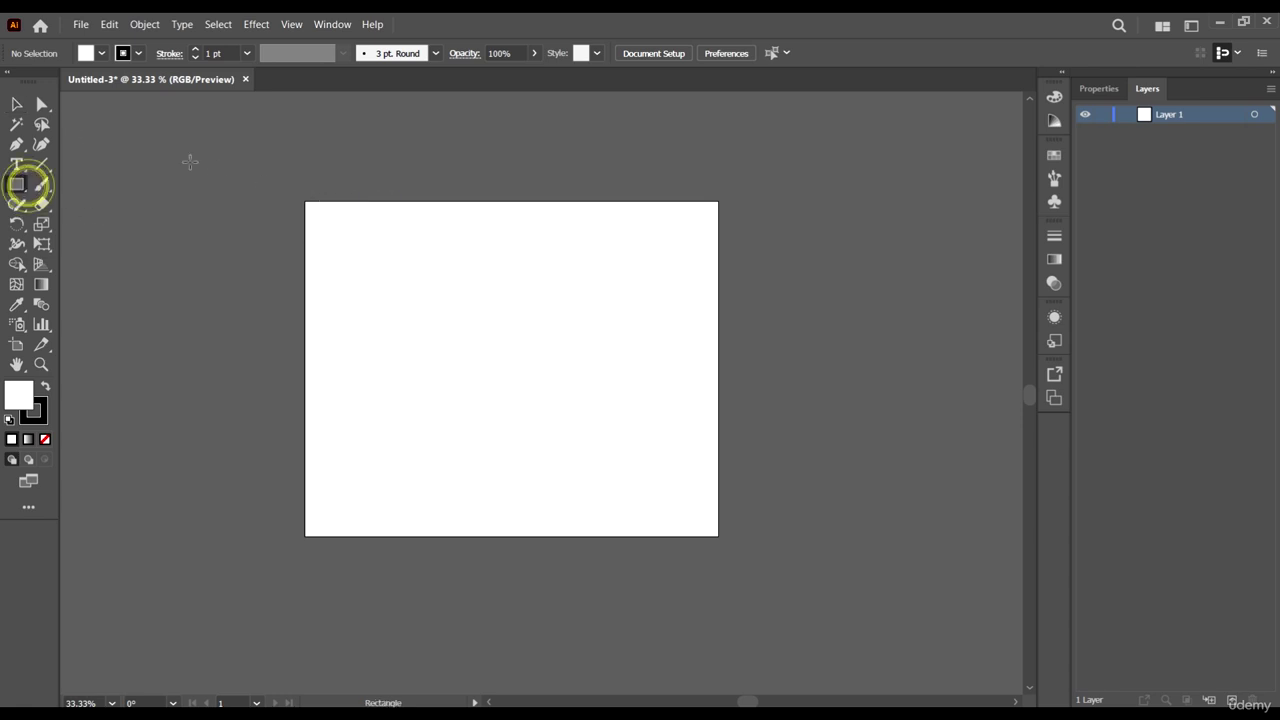
{"action": "mouse_move", "coordinate": [165, 156]}
{"action": "left_mouse_down"}
{"action": "mouse_move", "coordinate": [500, 354]}
{"action": "mouse_move", "coordinate": [394, 352]}
{"action": "left_mouse_up"}
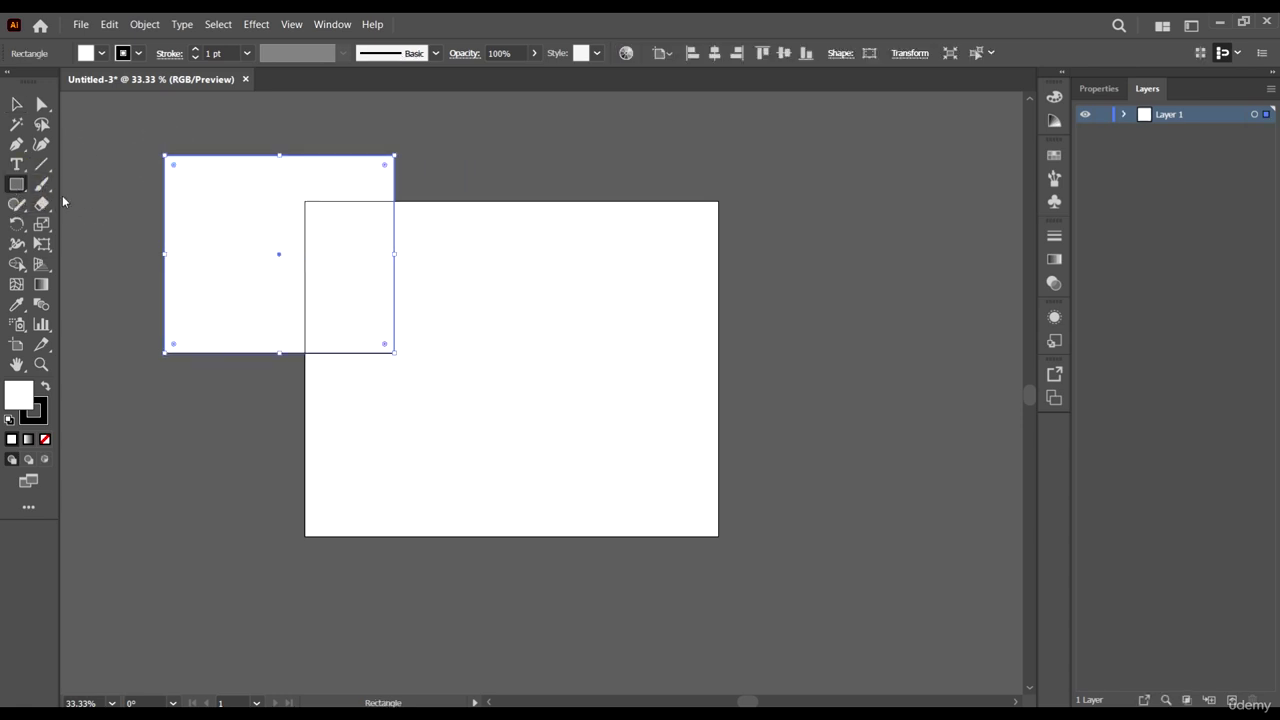
{"action": "left_click_drag", "start_coordinate": [443, 215], "coordinate": [596, 394]}
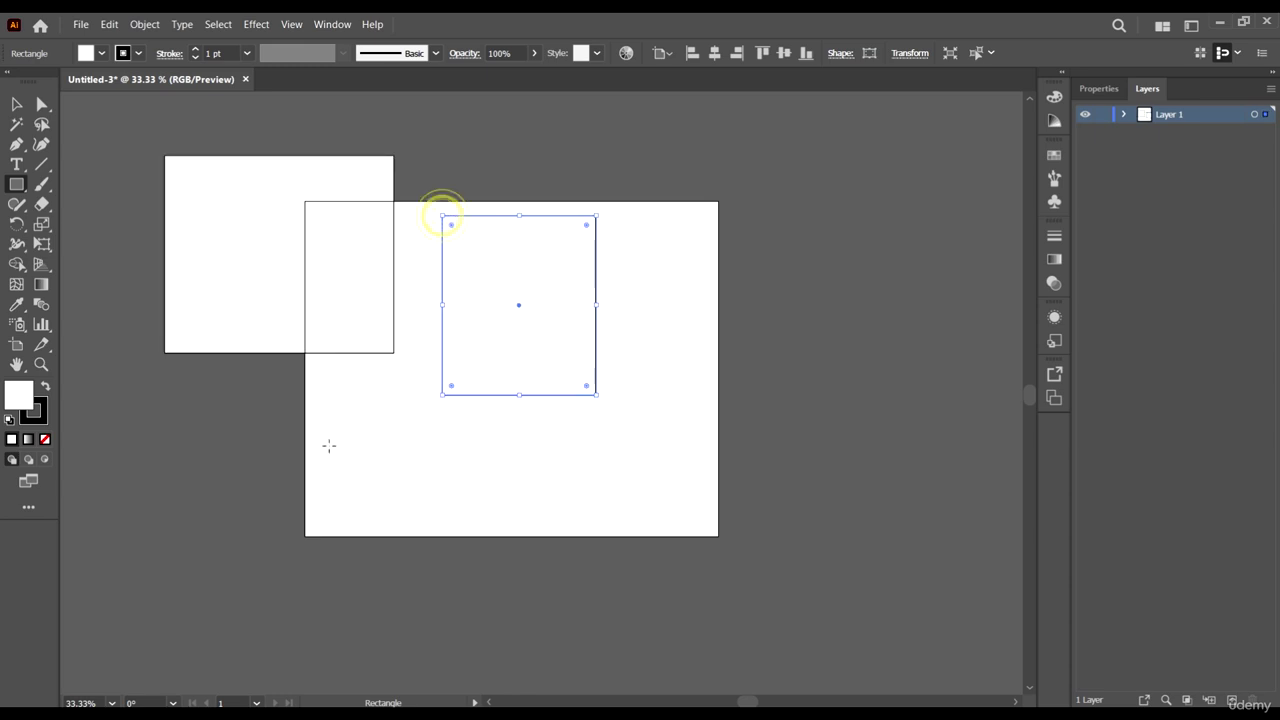
{"action": "left_click", "coordinate": [15, 104]}
{"action": "left_click_drag", "start_coordinate": [360, 322], "coordinate": [400, 410]}
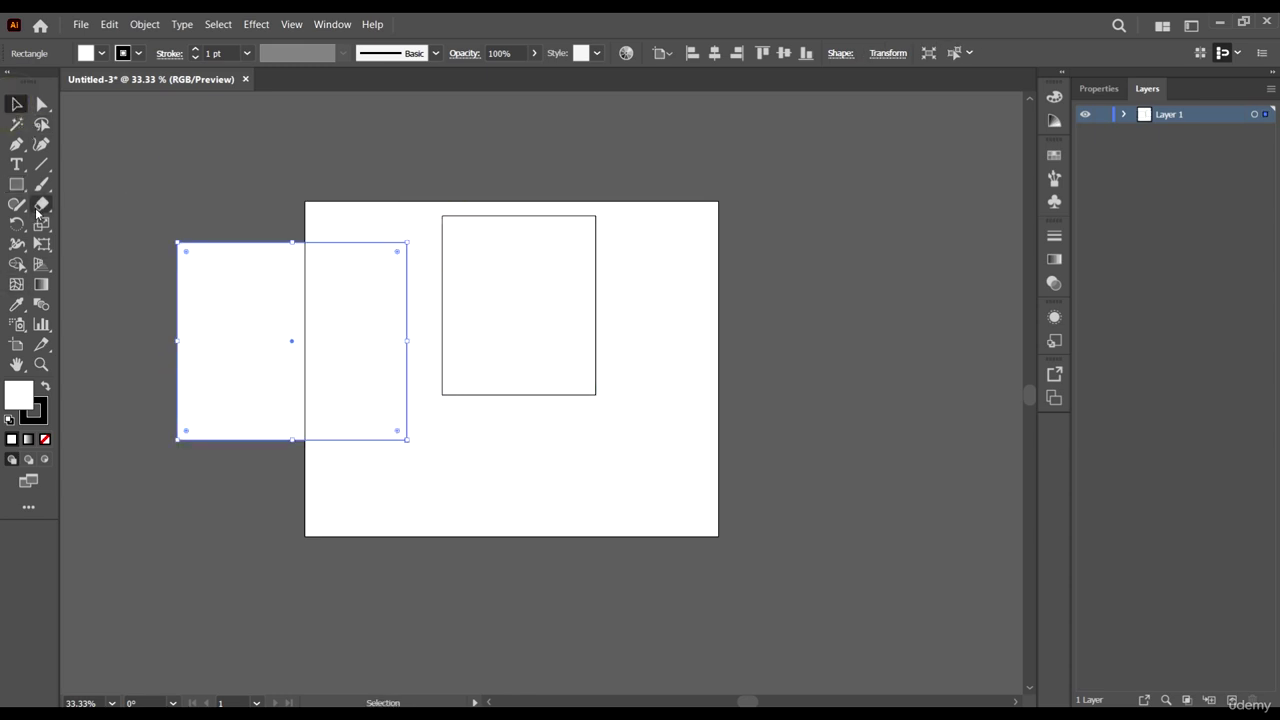
Step: Reshape both rectangles with Direct Selection by pulling their facing lower corners to points below the artboard
{"action": "left_click", "coordinate": [41, 104]}
{"action": "left_click_drag", "start_coordinate": [477, 535], "coordinate": [398, 386]}
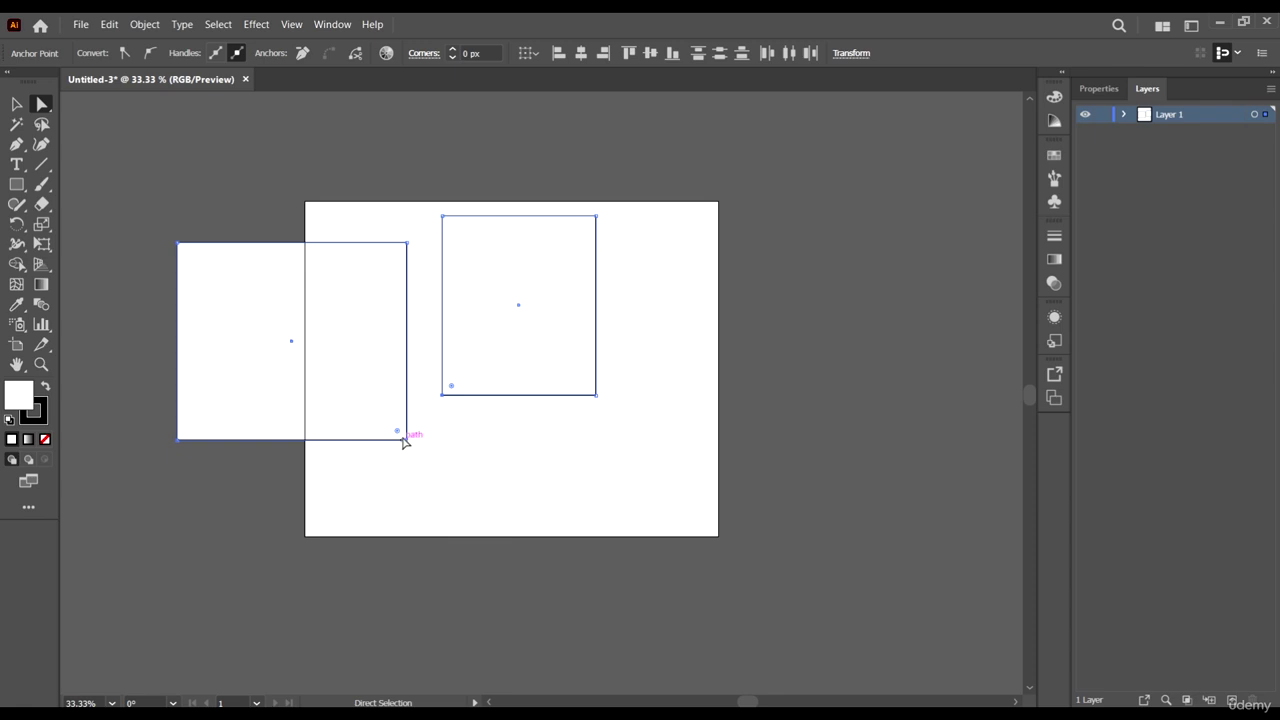
{"action": "left_click_drag", "start_coordinate": [407, 439], "coordinate": [476, 662]}
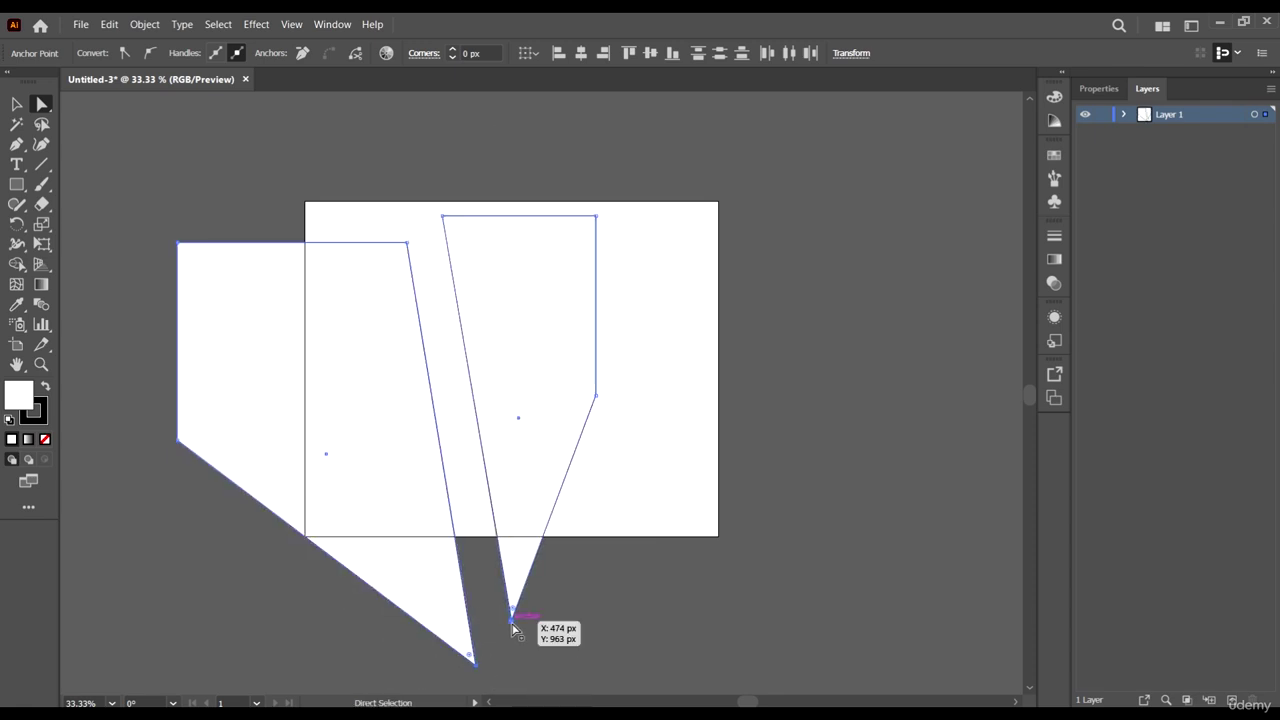
{"action": "left_click_drag", "start_coordinate": [511, 621], "coordinate": [319, 628]}
{"action": "left_click", "coordinate": [403, 600]}
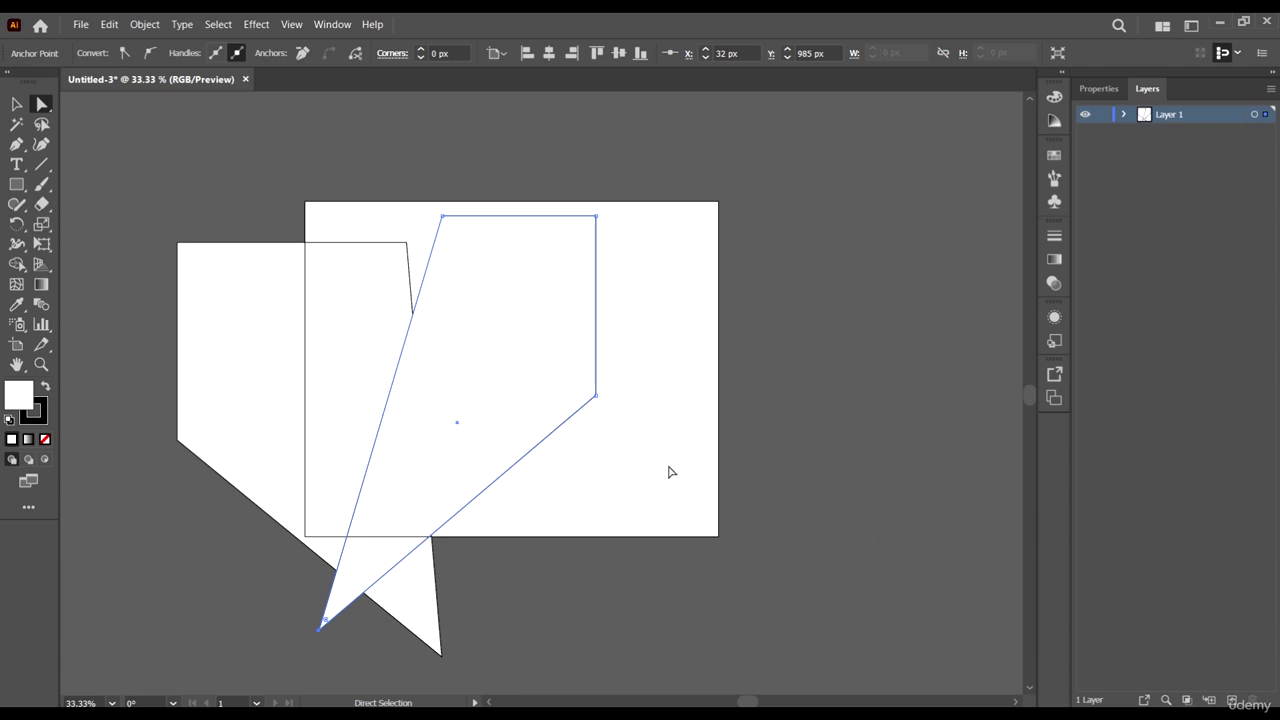
Step: Reposition both reshaped figures as whole objects with the Selection tool so that they overlap on the artboard
{"action": "key", "text": "v"}
{"action": "left_click_drag", "start_coordinate": [406, 268], "coordinate": [935, 290]}
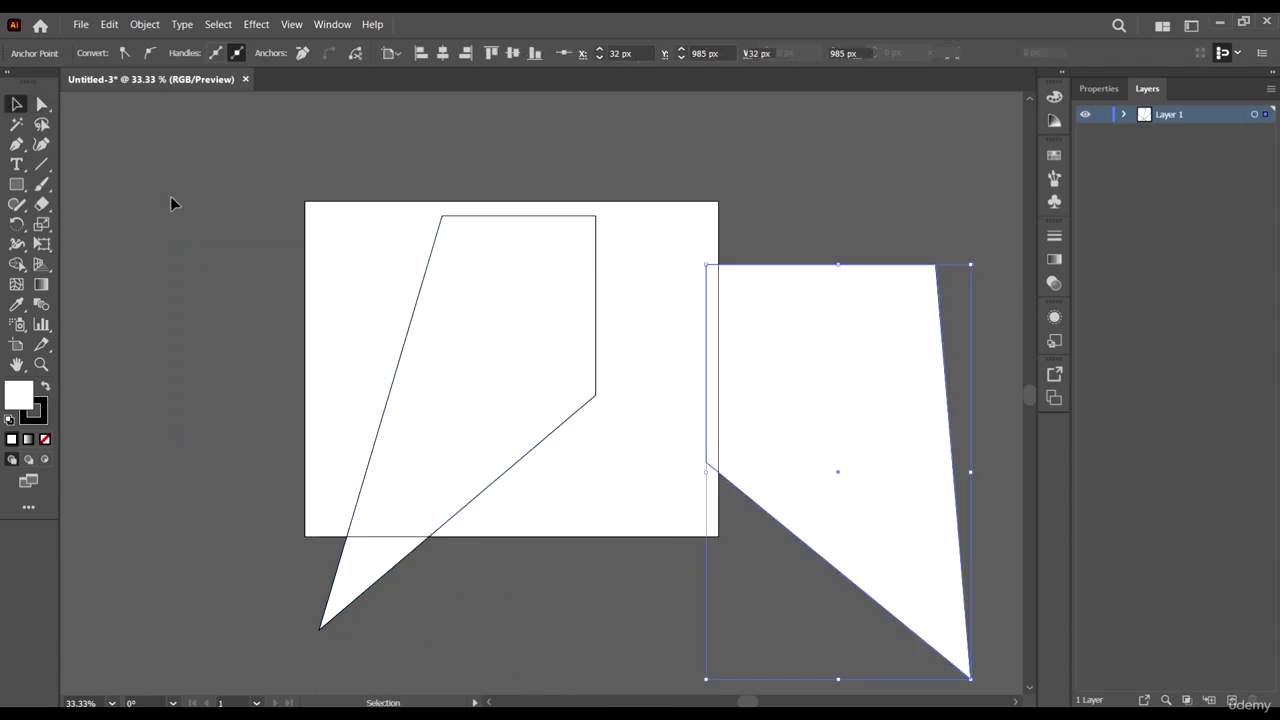
{"action": "left_click_drag", "start_coordinate": [529, 337], "coordinate": [574, 322]}
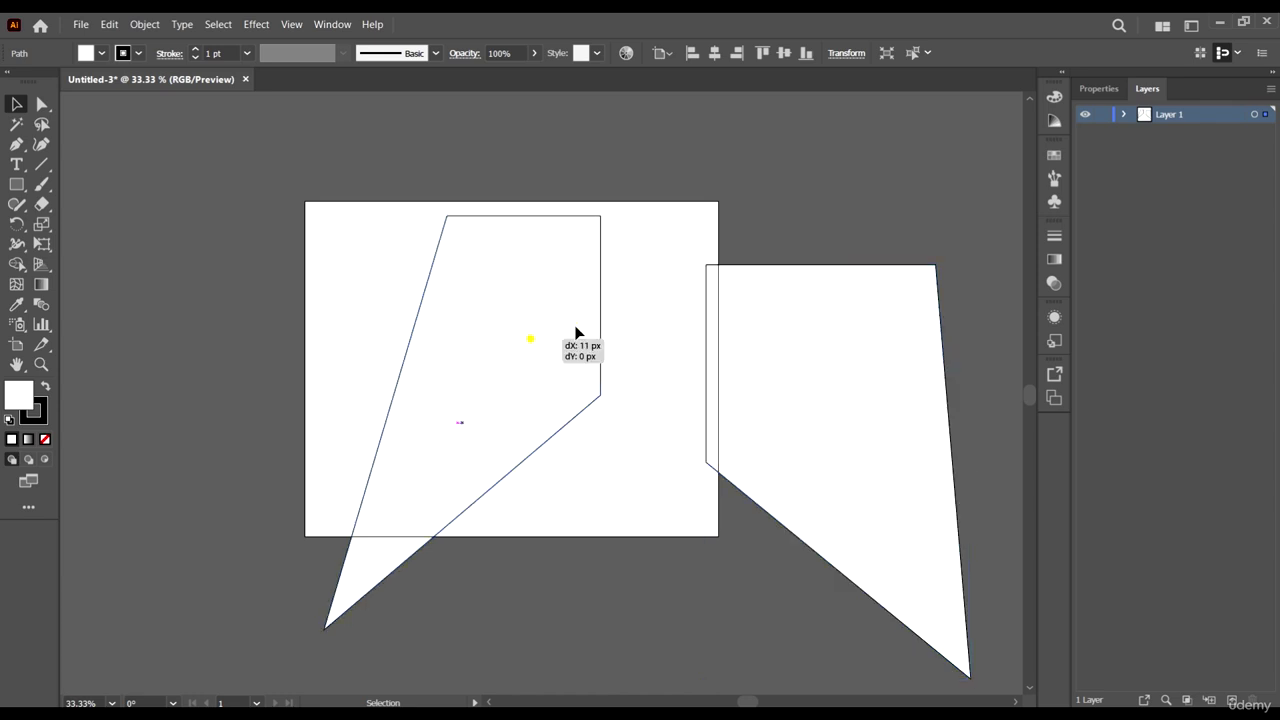
{"action": "left_click_drag", "start_coordinate": [861, 368], "coordinate": [513, 277]}
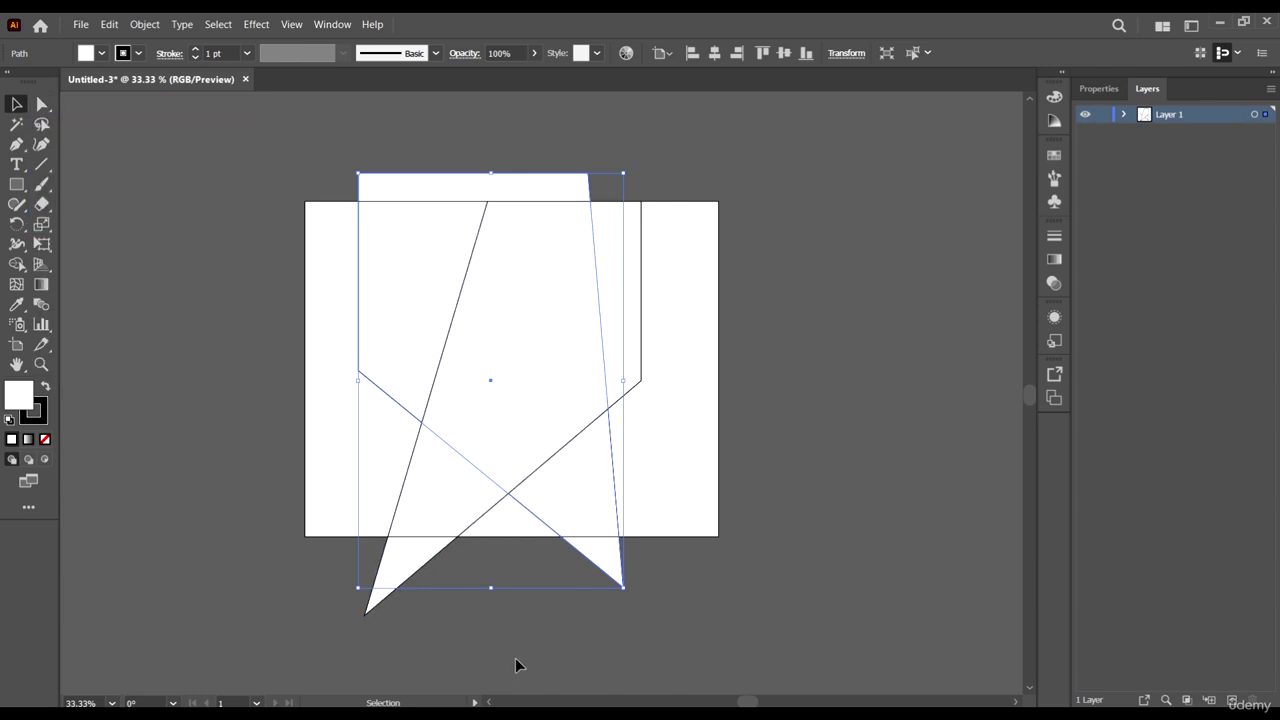
Step: Shift the front shape's lower tip slightly up and to the right with Direct Selection, to about X 171 px, Y 936 px
{"action": "key", "text": "a"}
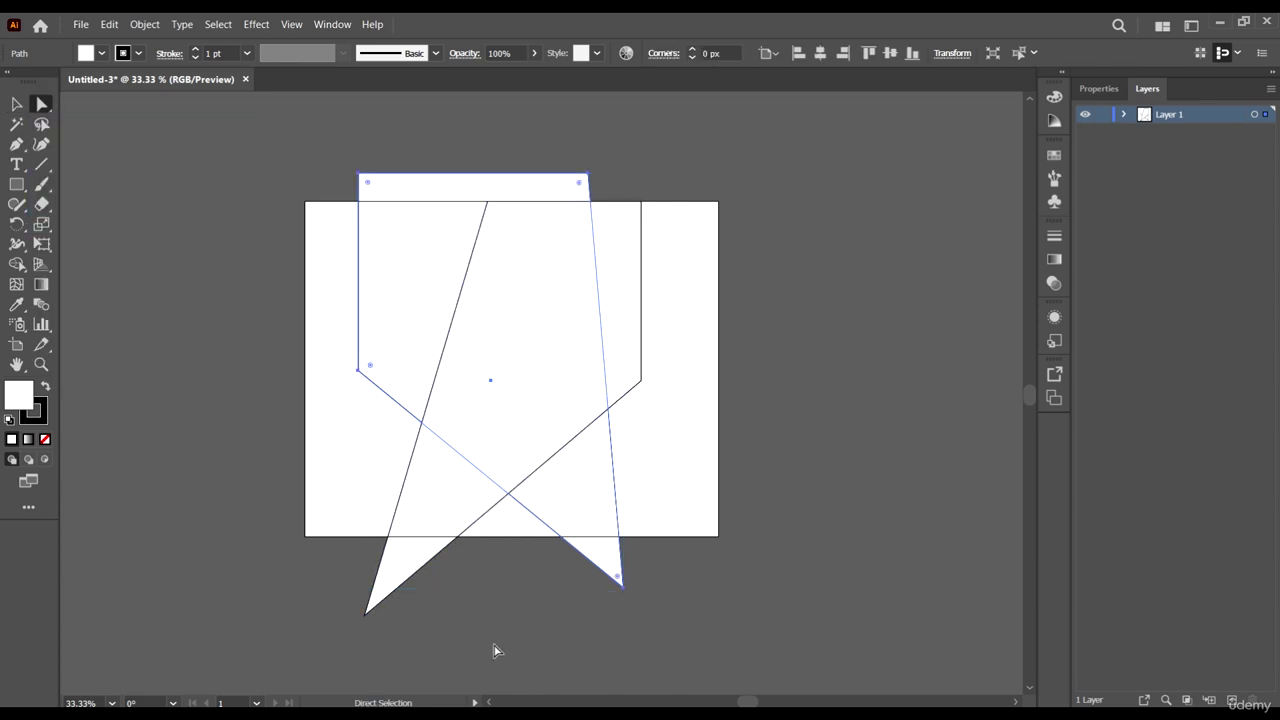
{"action": "left_click_drag", "start_coordinate": [456, 665], "coordinate": [229, 565]}
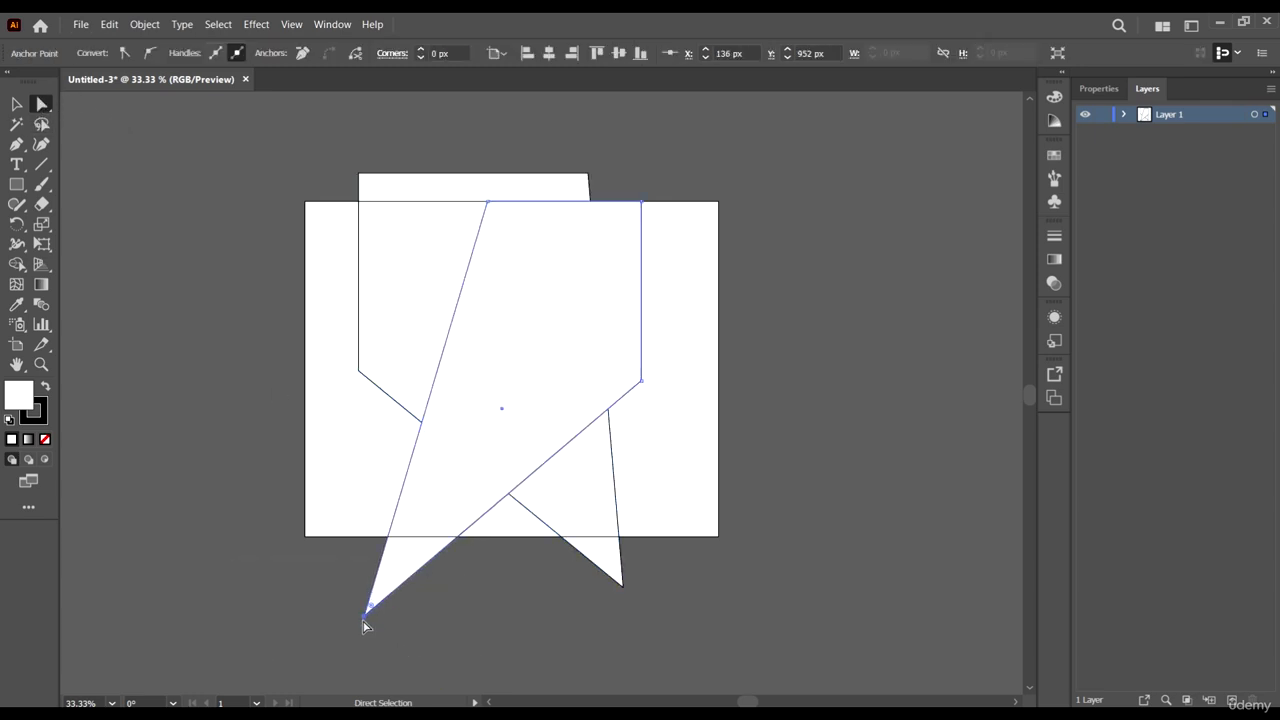
{"action": "mouse_move", "coordinate": [365, 615]}
{"action": "left_mouse_down"}
{"action": "mouse_move", "coordinate": [475, 634]}
{"action": "mouse_move", "coordinate": [380, 606]}
{"action": "left_mouse_up"}
{"action": "left_click", "coordinate": [476, 632]}
{"action": "left_click", "coordinate": [680, 250]}
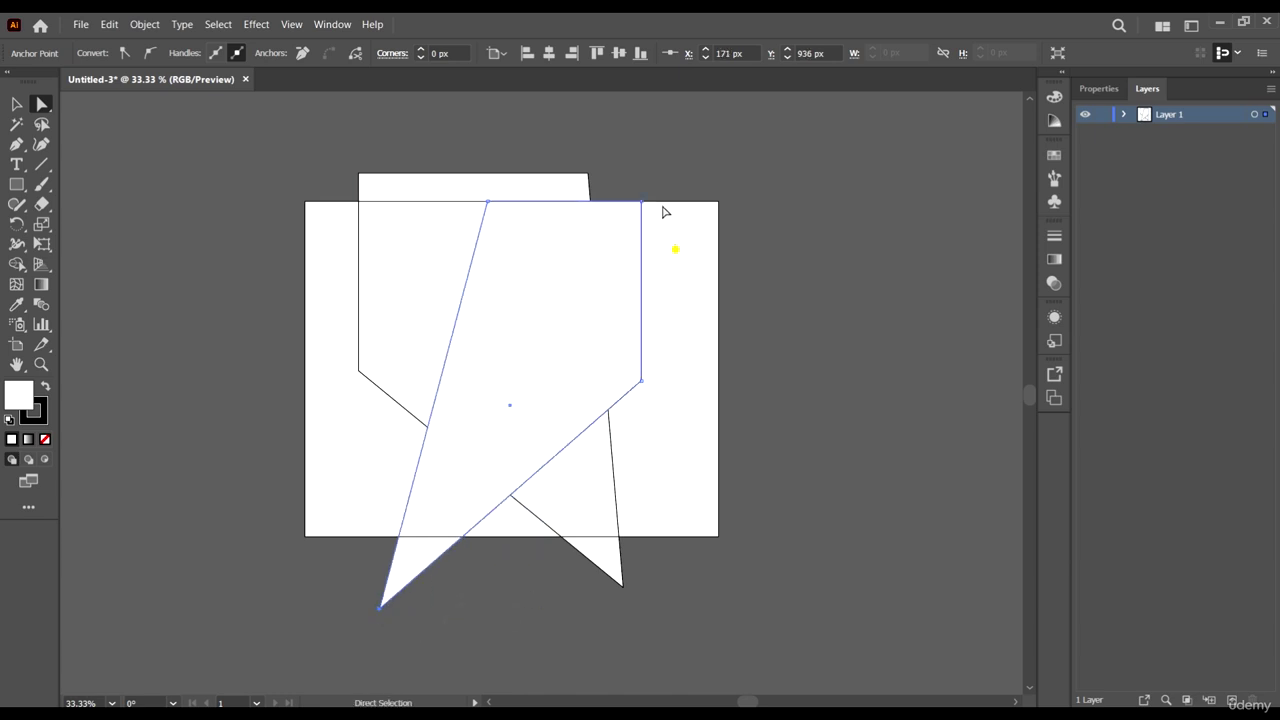
{"action": "left_click", "coordinate": [641, 201]}
{"action": "left_click", "coordinate": [776, 328]}
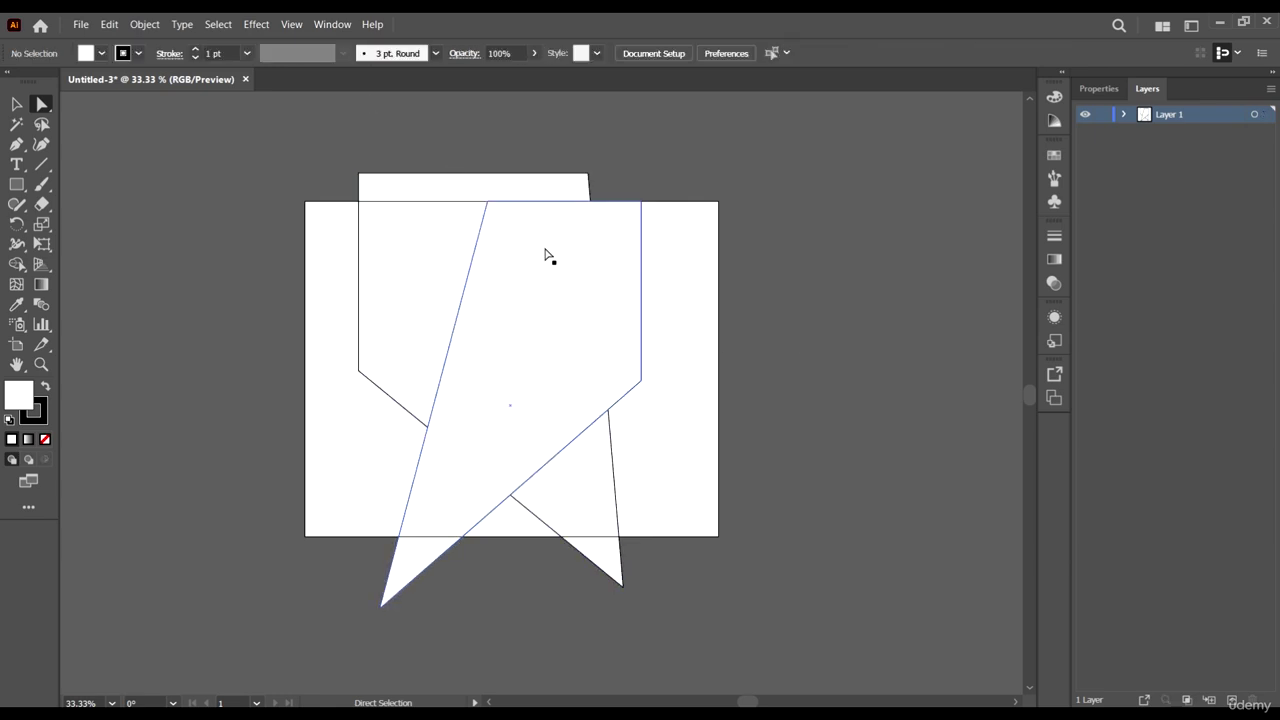
Step: Select the entire front shape with Direct Selection and place a duplicate of it to the right of the artboard
{"action": "left_click", "coordinate": [547, 289]}
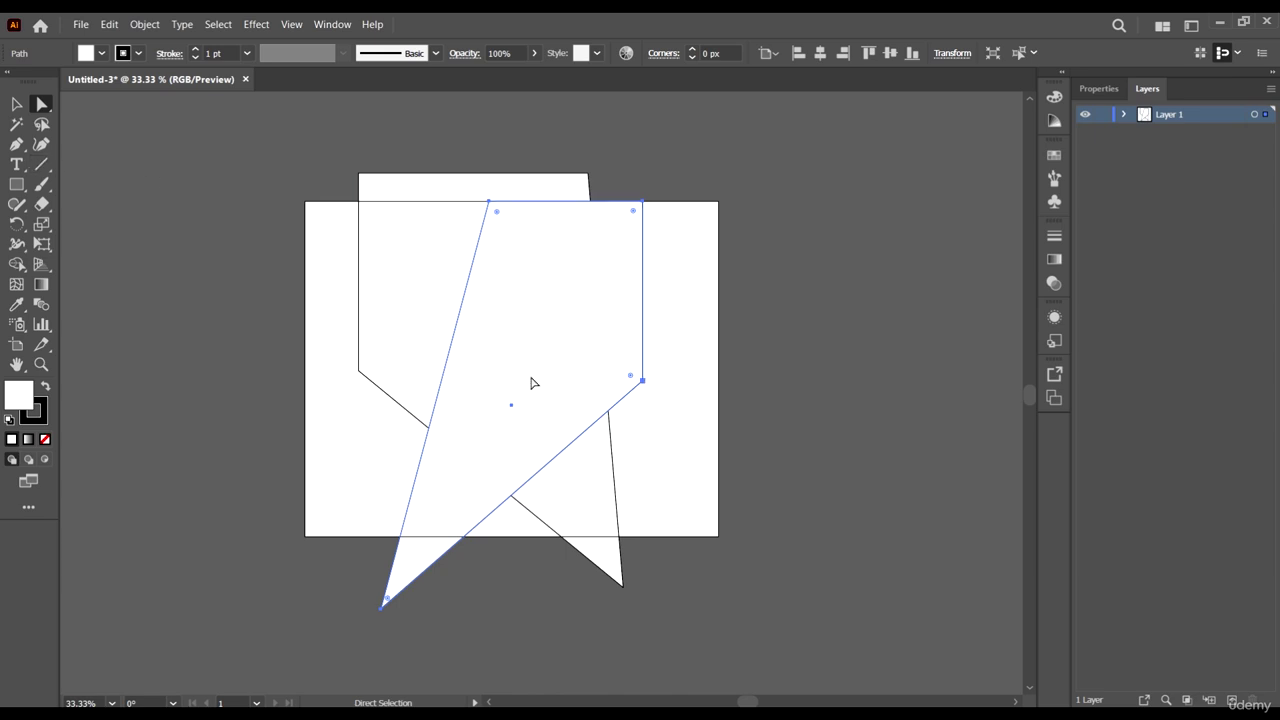
{"action": "left_click", "coordinate": [916, 349]}
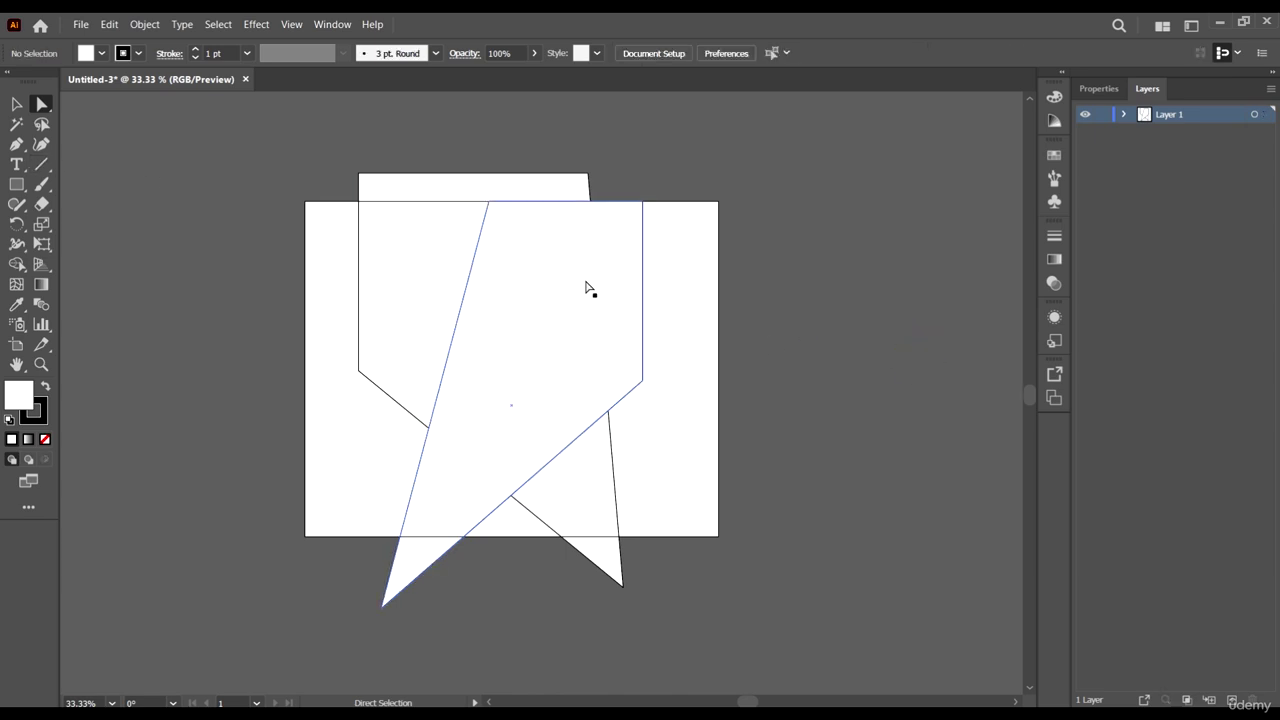
{"action": "left_click", "coordinate": [587, 286]}
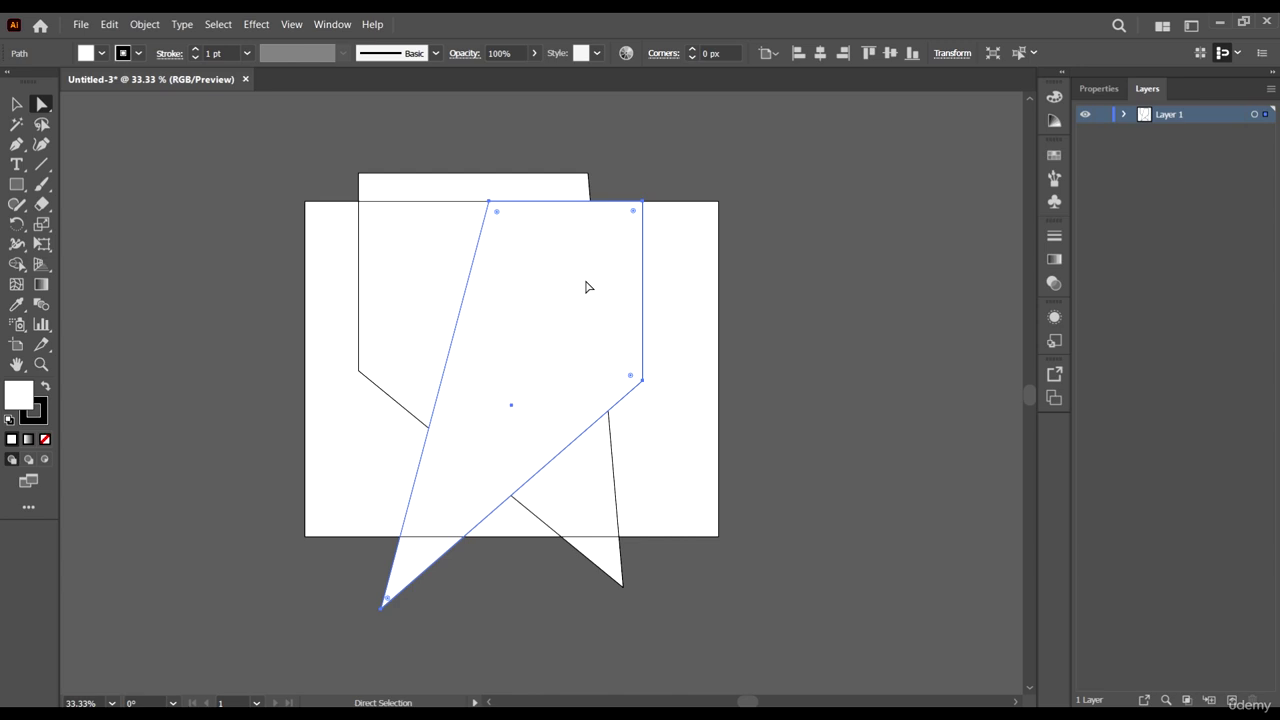
{"action": "left_click_drag", "start_coordinate": [547, 290], "coordinate": [885, 326]}
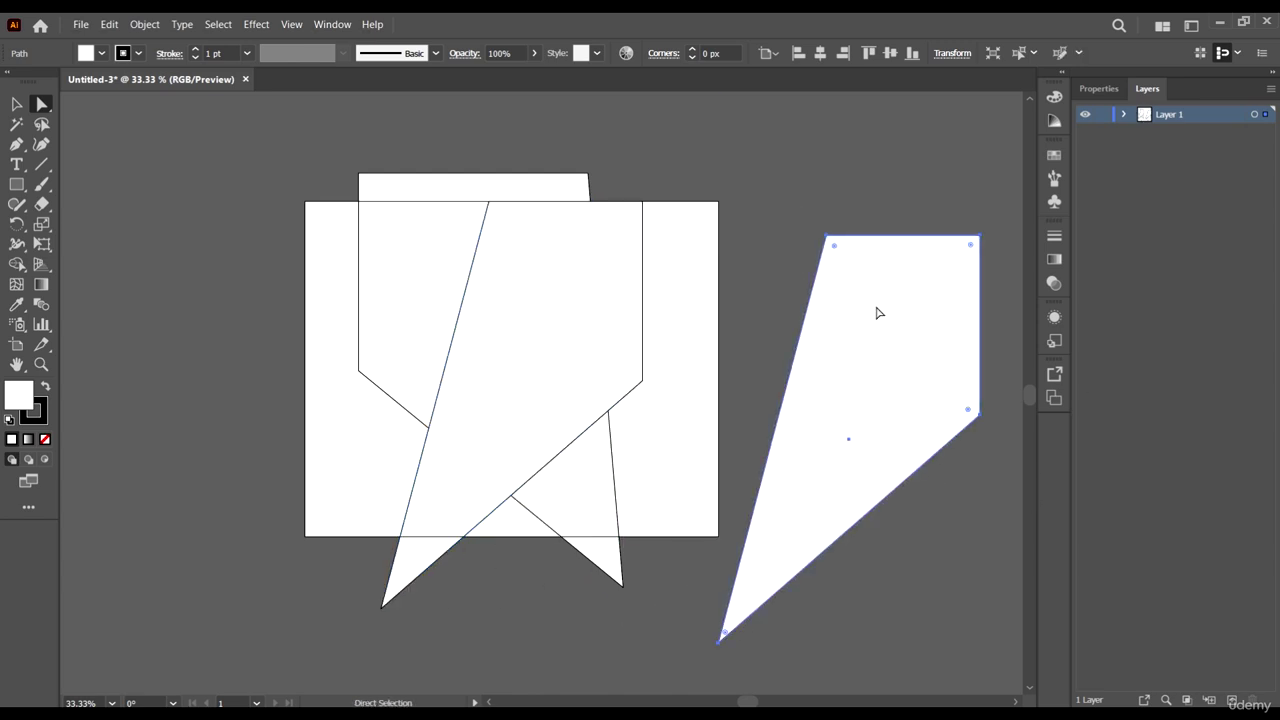
Step: Duplicate shapes with the Selection tool, placing one copy over the artboard's upper-right corner and three to its left
{"action": "left_click", "coordinate": [41, 105]}
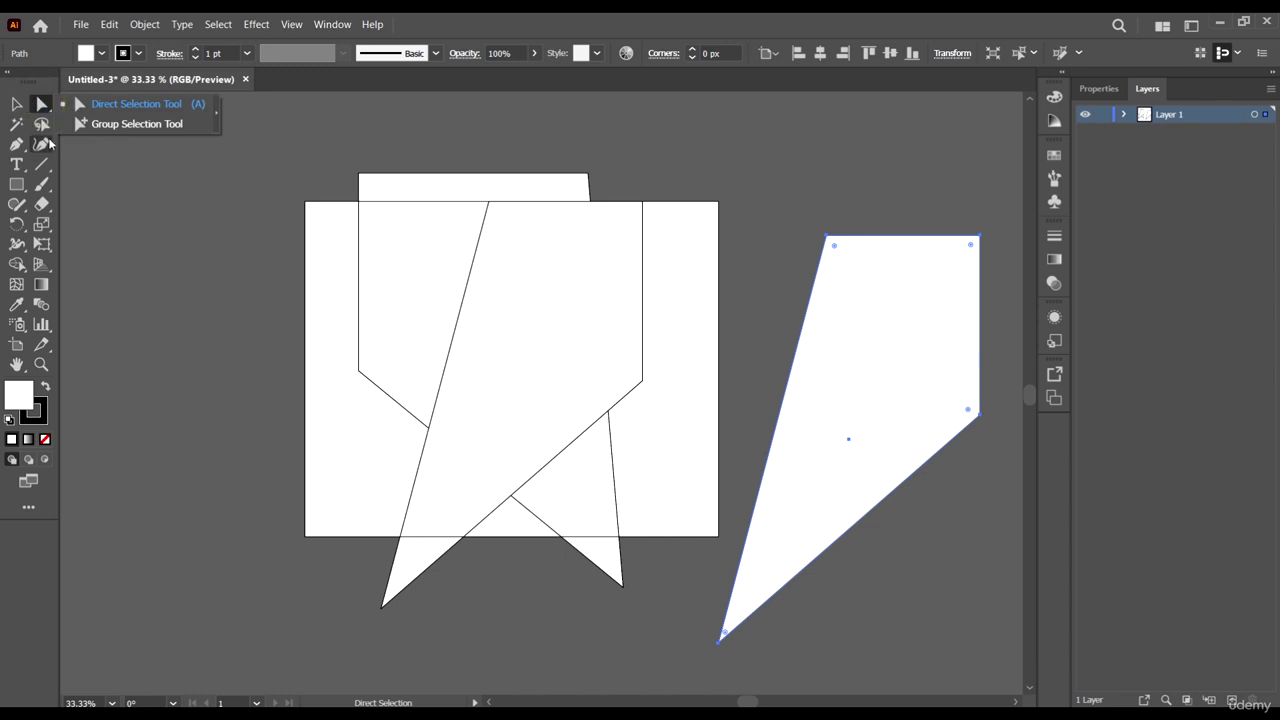
{"action": "left_click", "coordinate": [18, 104]}
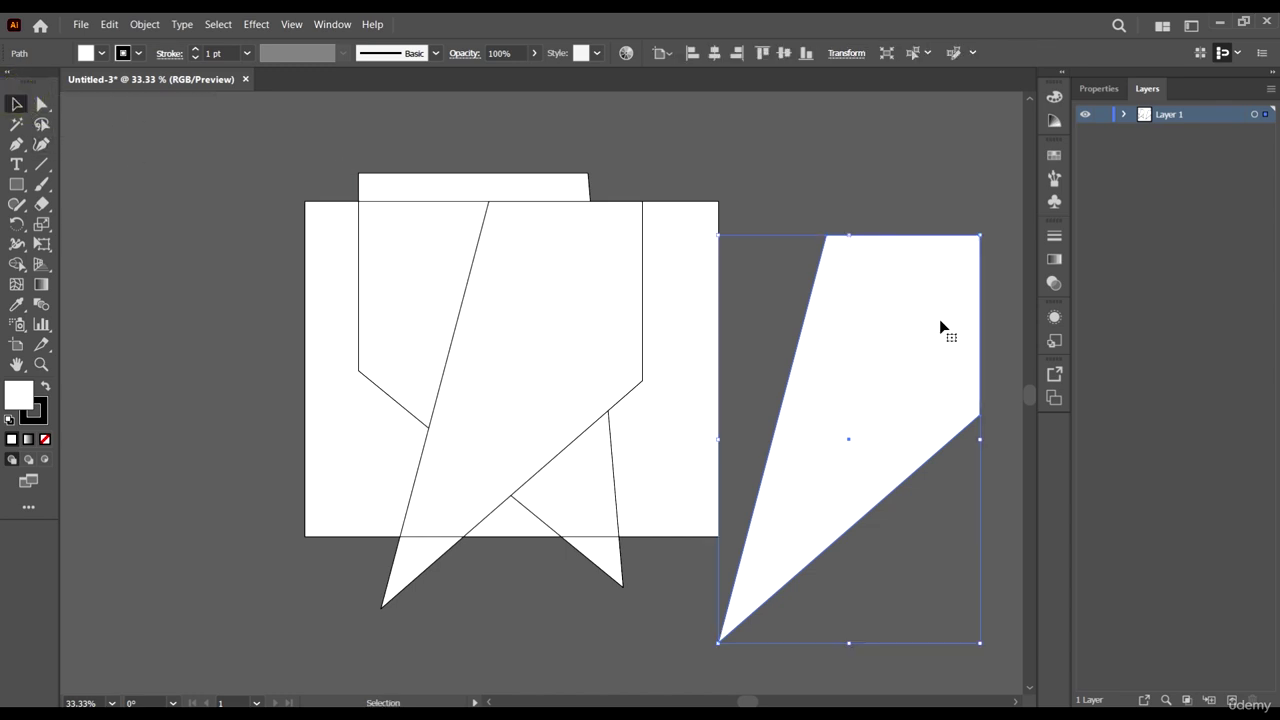
{"action": "left_click_drag", "start_coordinate": [939, 319], "coordinate": [743, 207]}
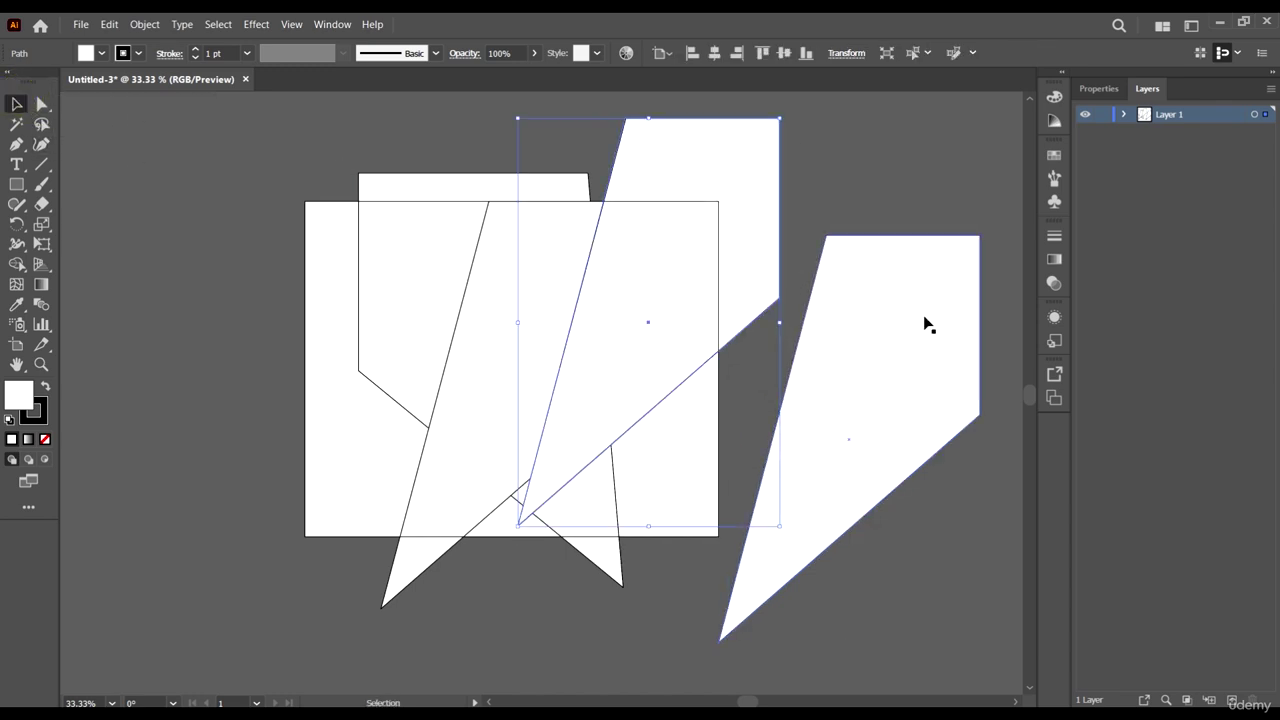
{"action": "scroll", "coordinate": [727, 211], "scroll_direction": "down", "scroll_amount": 1}
{"action": "scroll", "coordinate": [820, 230], "scroll_direction": "up", "scroll_amount": 1}
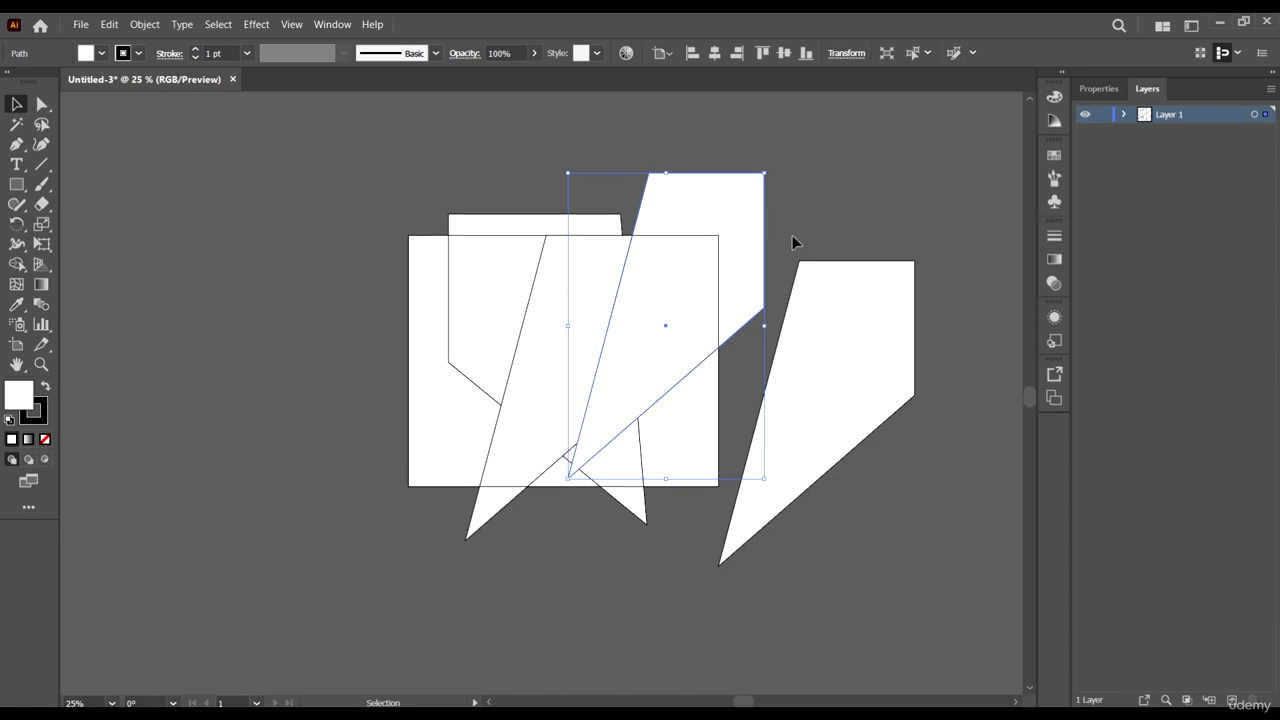
{"action": "left_click_drag", "start_coordinate": [754, 228], "coordinate": [192, 275]}
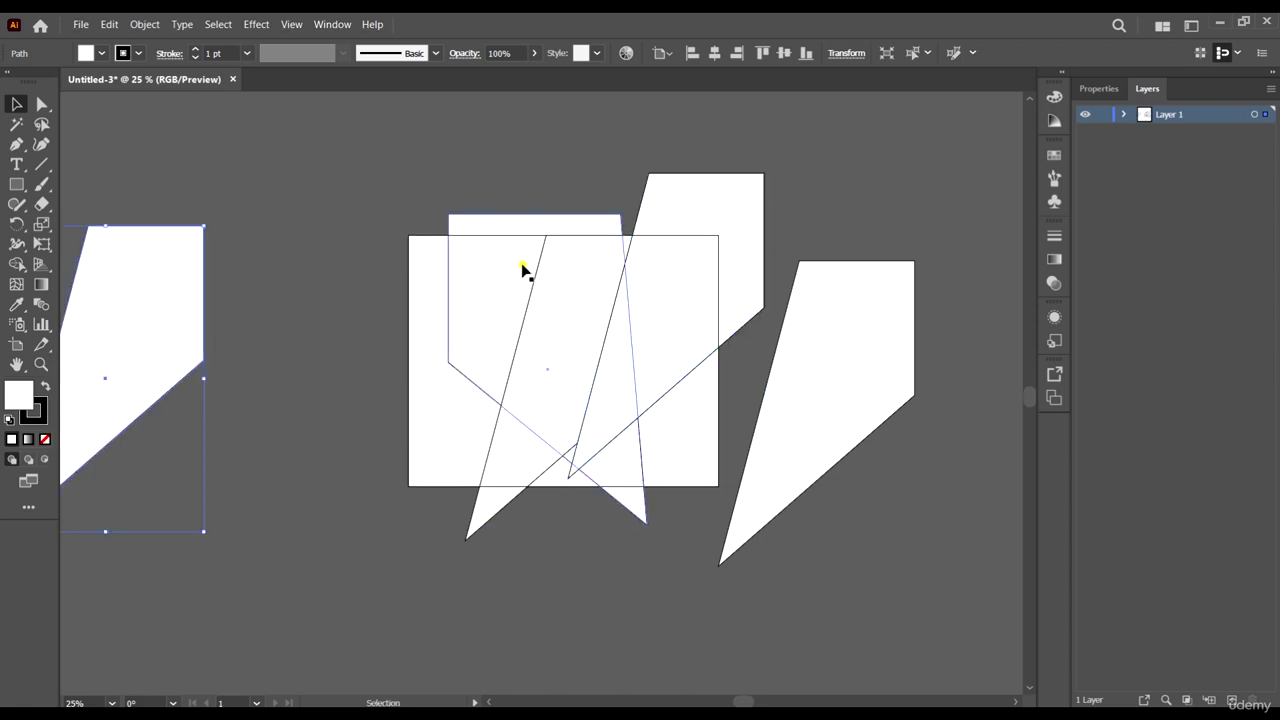
{"action": "left_click_drag", "start_coordinate": [498, 269], "coordinate": [317, 409]}
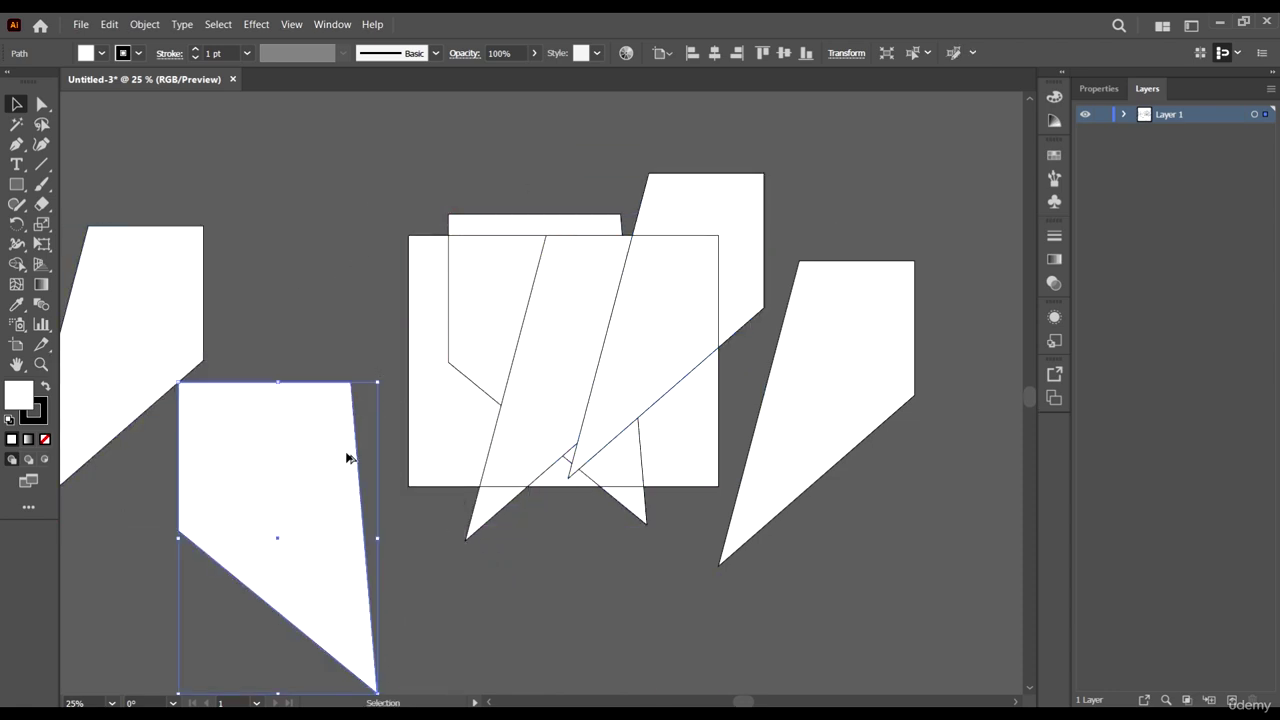
{"action": "left_click_drag", "start_coordinate": [349, 457], "coordinate": [368, 190]}
Step: Select all the shapes in the document and delete them
{"action": "key", "text": "ctrl+a"}
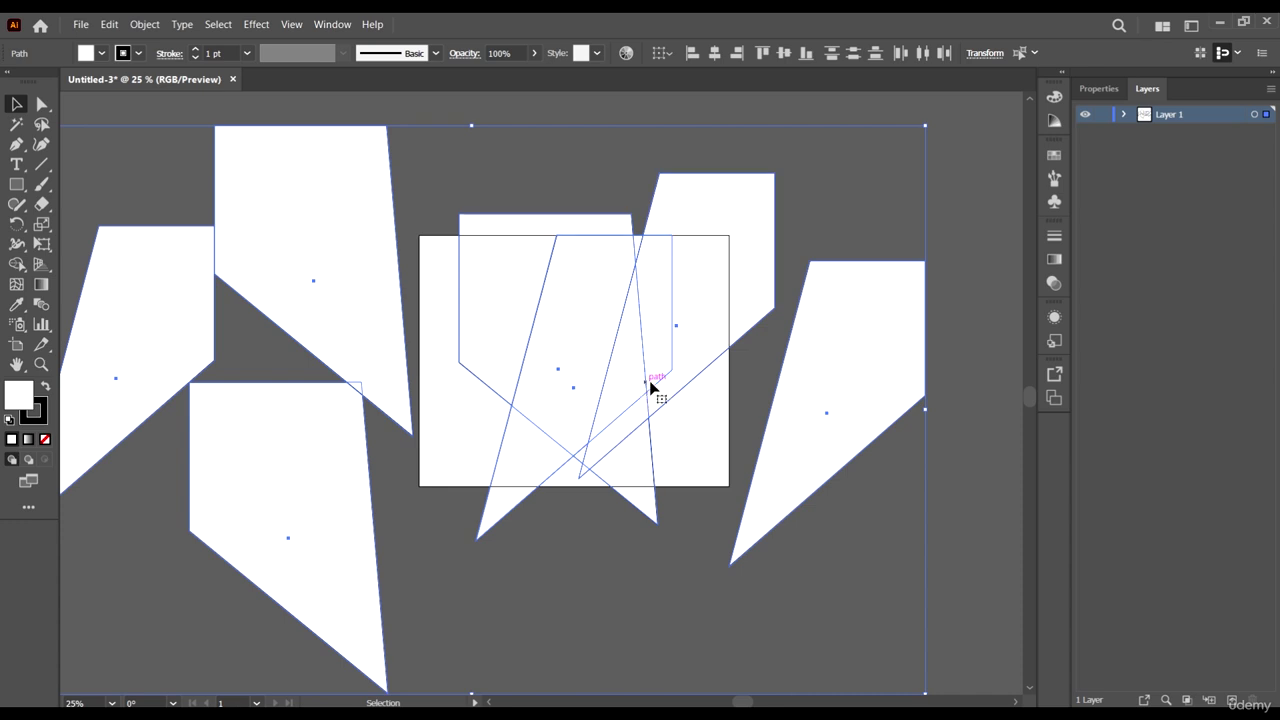
{"action": "key", "text": "Delete"}
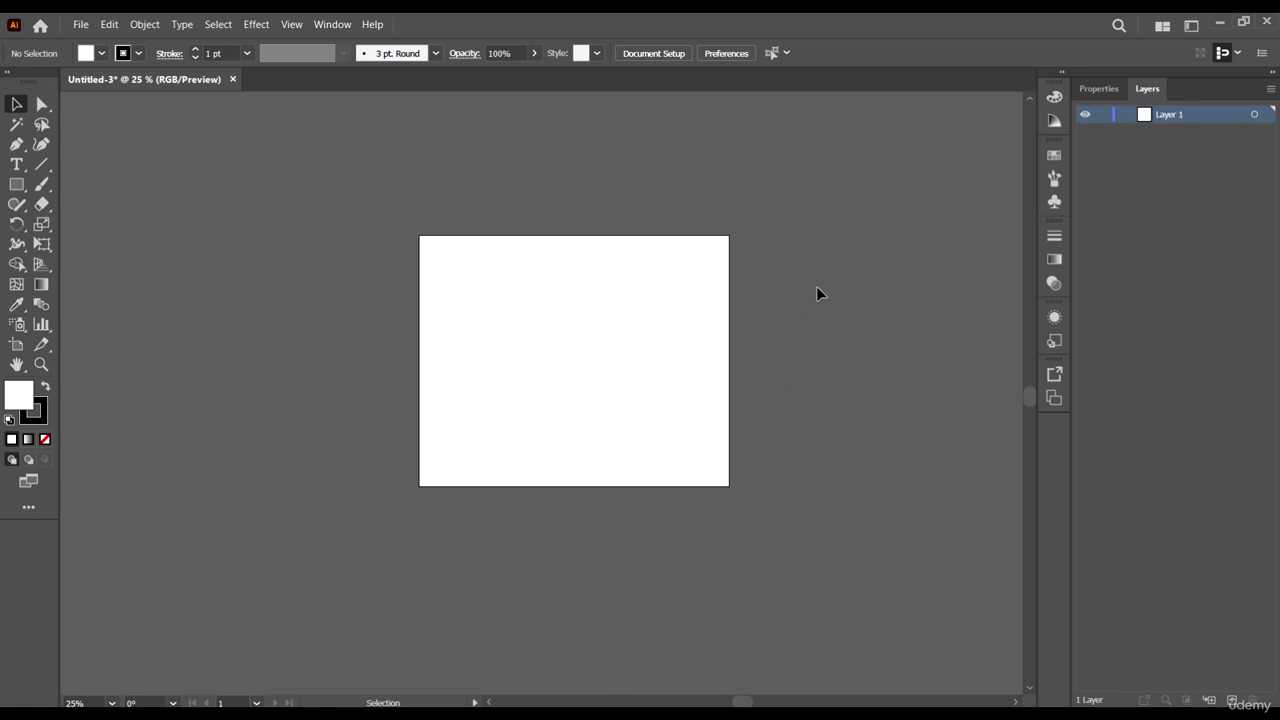
{"action": "scroll", "coordinate": [841, 338], "scroll_direction": "down", "scroll_amount": 1}
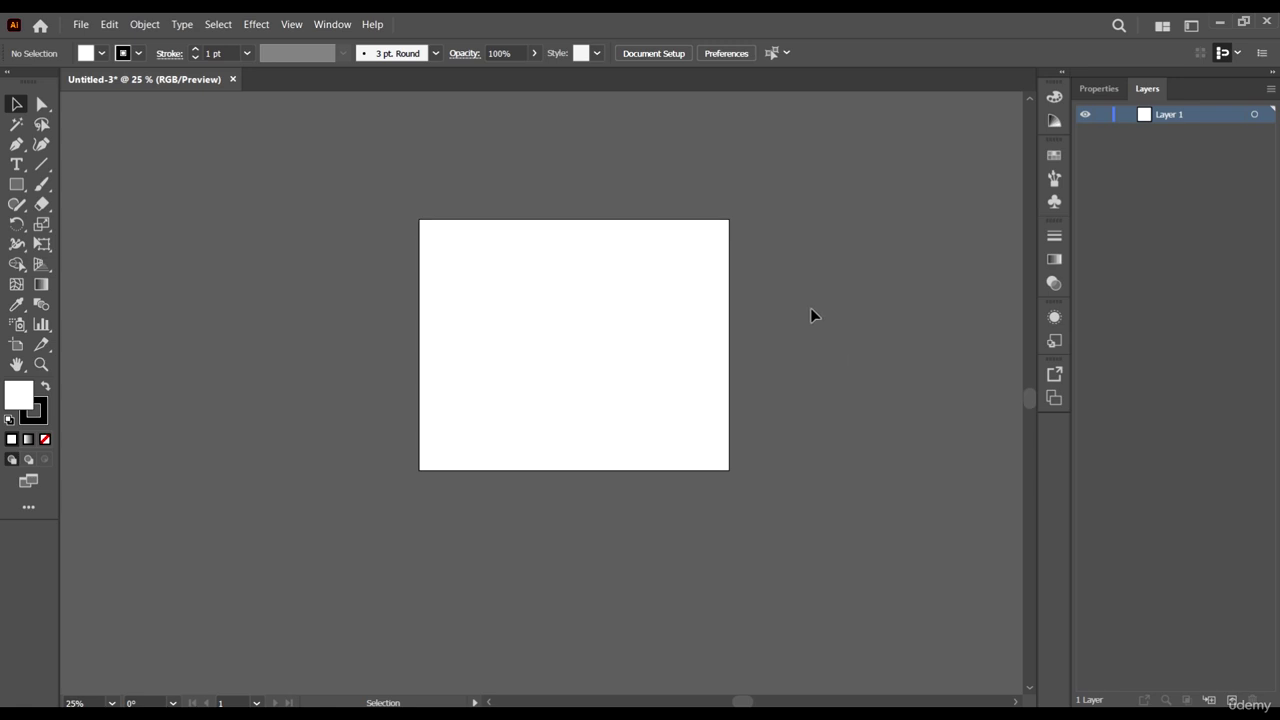
{"action": "scroll", "coordinate": [680, 311], "scroll_direction": "up", "scroll_amount": 1}
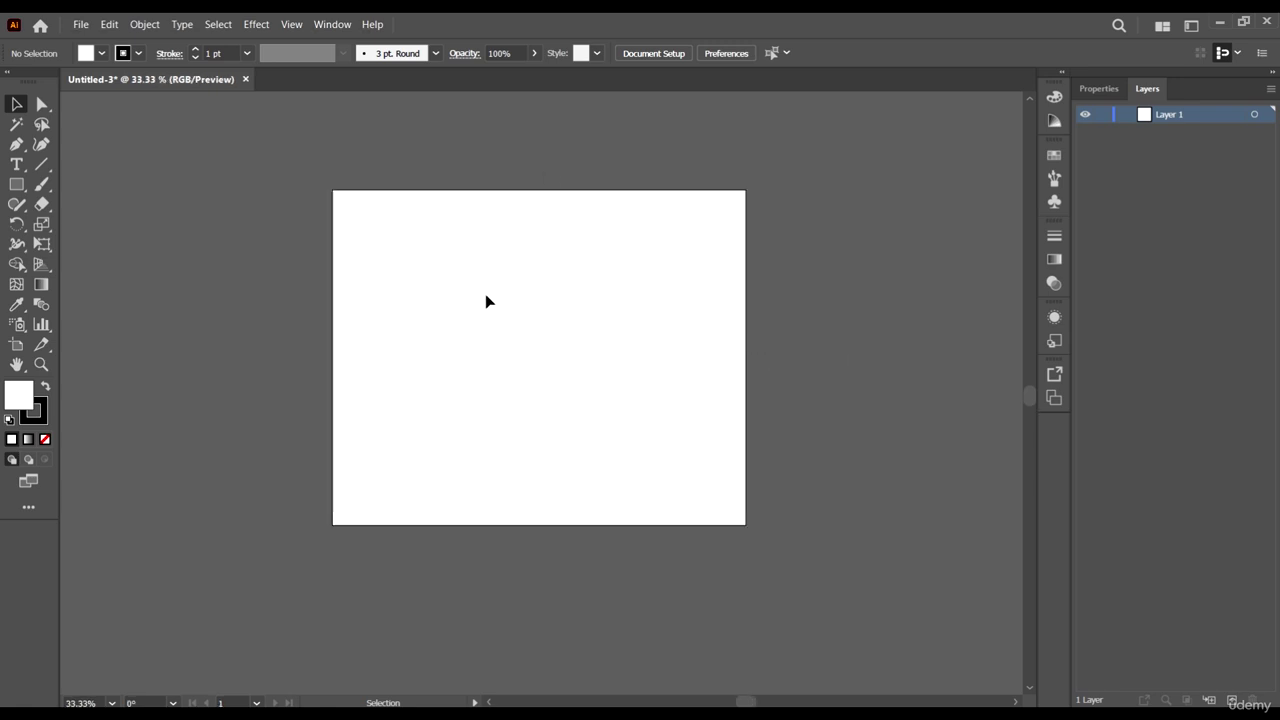
{"action": "scroll", "coordinate": [486, 301], "scroll_direction": "down", "scroll_amount": 1}
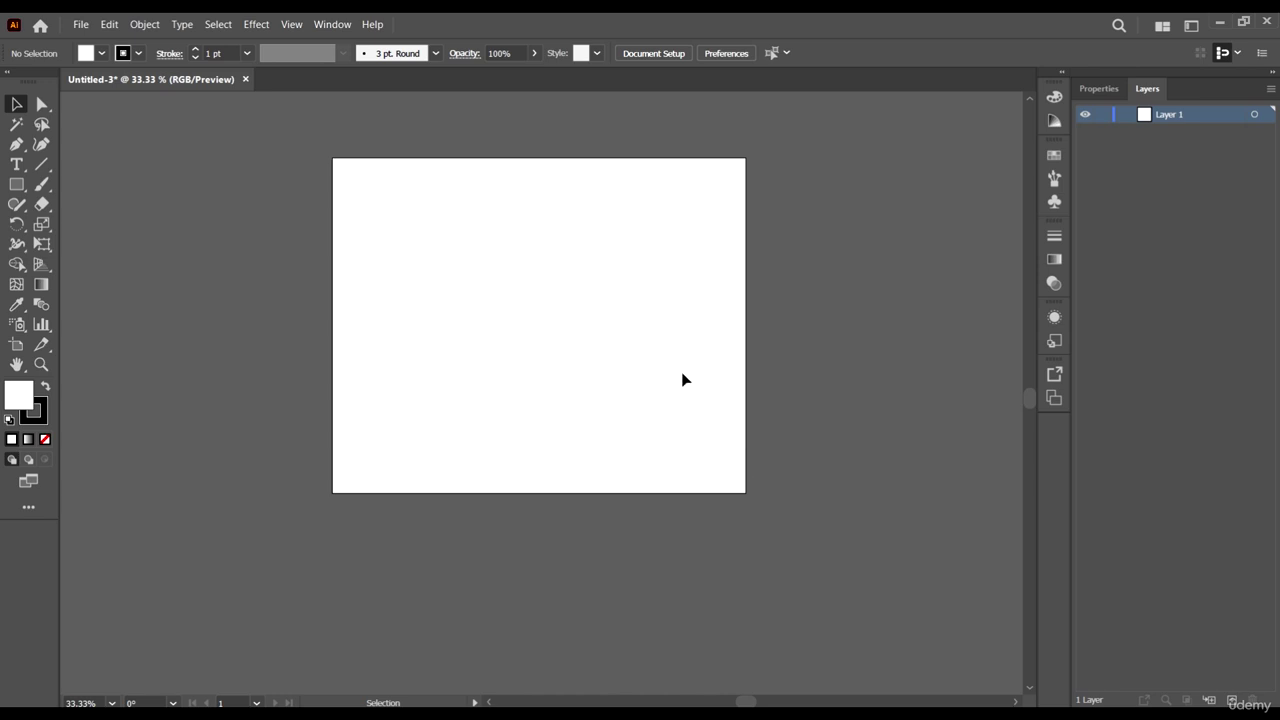
{"action": "scroll", "coordinate": [549, 315], "scroll_direction": "right", "scroll_amount": 1}
{"action": "scroll", "coordinate": [531, 294], "scroll_direction": "up", "scroll_amount": 1, "text": "alt"}
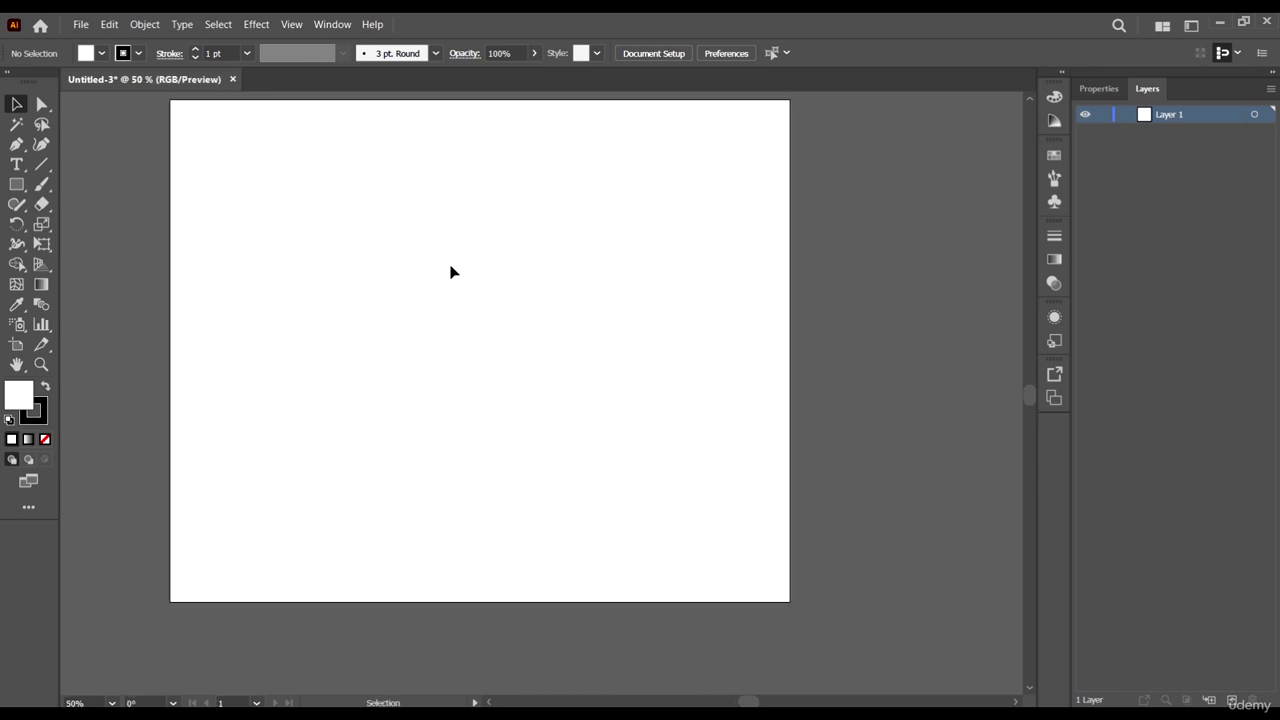
{"action": "scroll", "coordinate": [451, 271], "scroll_direction": "up", "scroll_amount": 2}
{"action": "scroll", "coordinate": [511, 283], "scroll_direction": "down", "scroll_amount": 1}
{"action": "scroll", "coordinate": [511, 283], "scroll_direction": "up", "scroll_amount": 1}
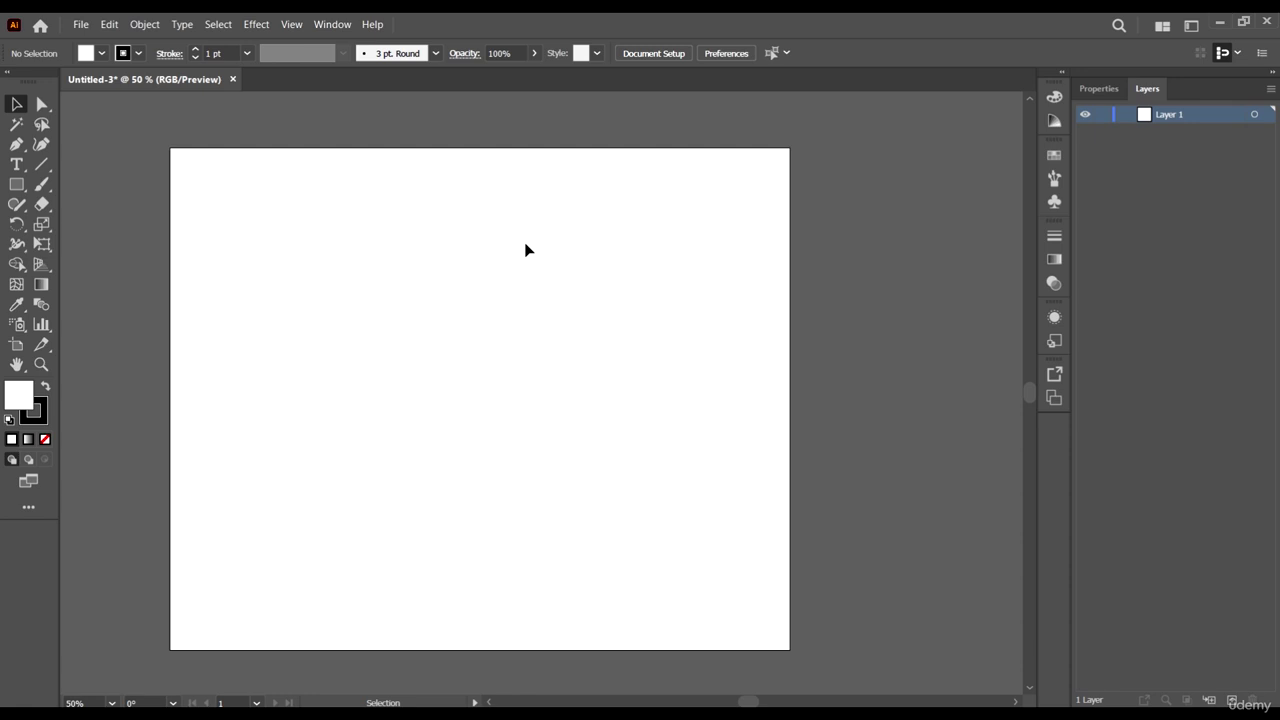
Step: Create a 1366 x 768 px landscape document with one artboard and RGB Color mode, and close it again
{"action": "key", "text": "ctrl"}
{"action": "key", "text": "ctrl+n"}
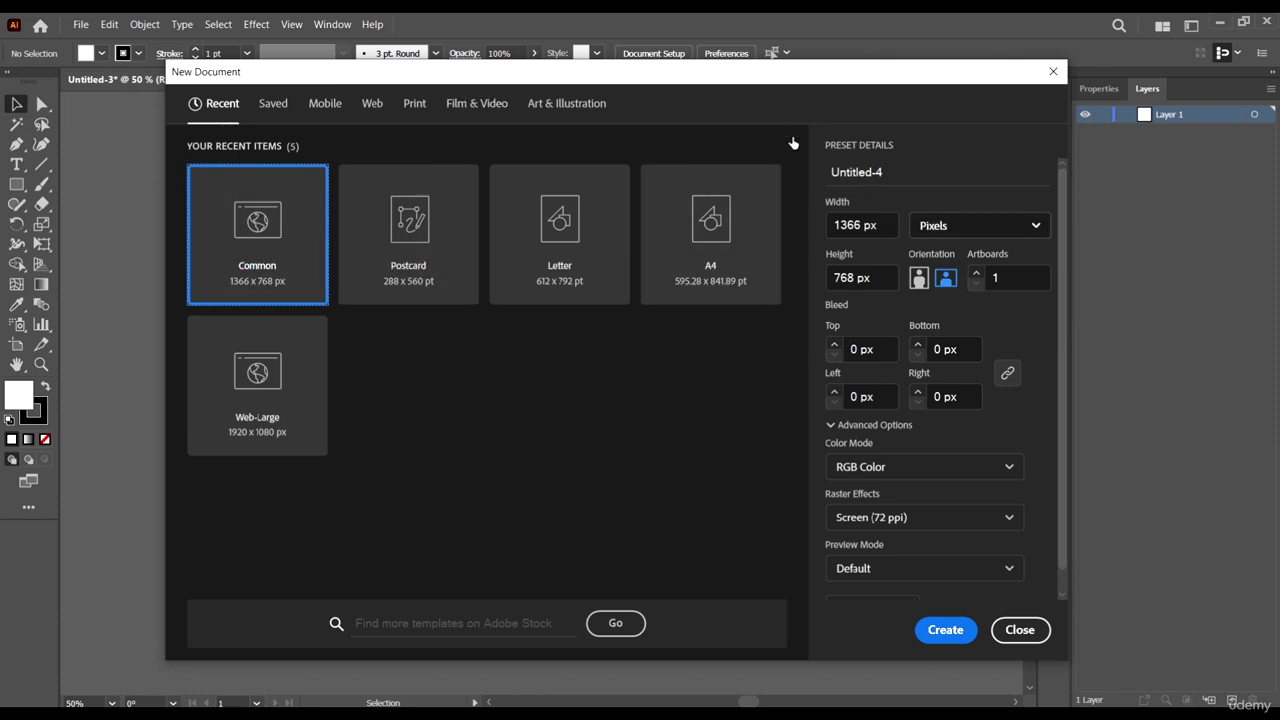
{"action": "left_click", "coordinate": [860, 225]}
{"action": "left_click", "coordinate": [924, 170]}
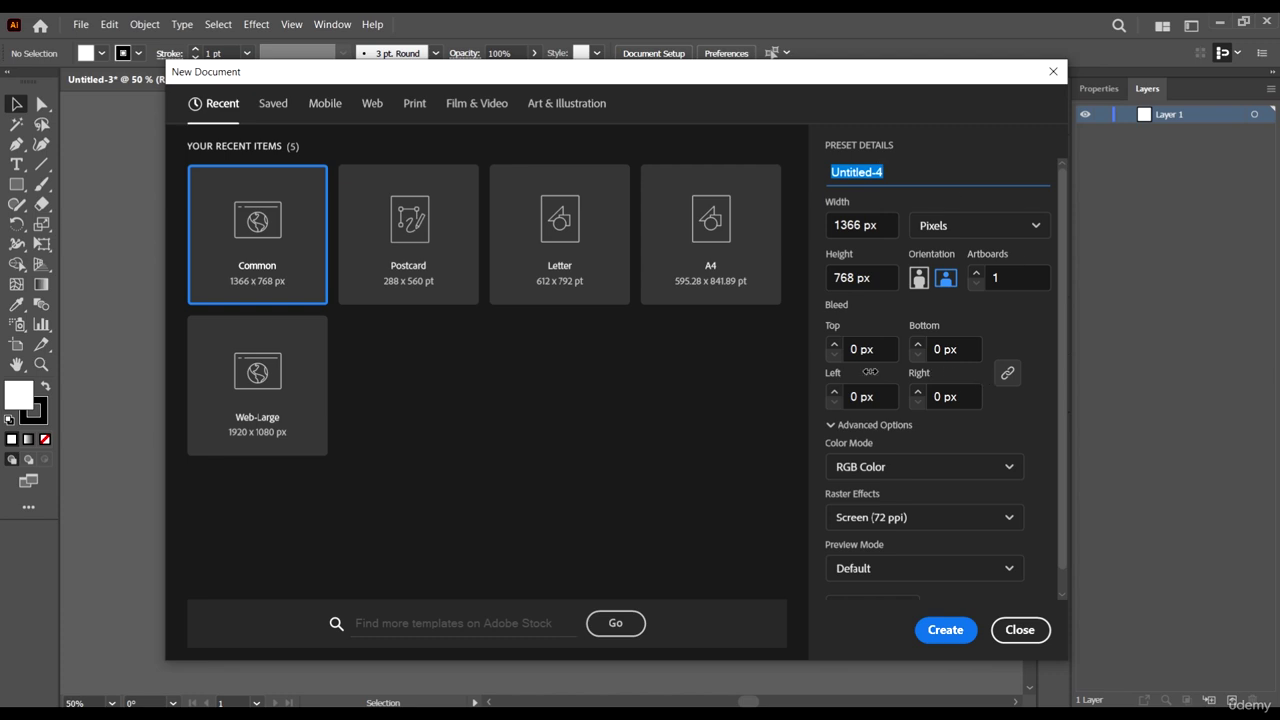
{"action": "left_click", "coordinate": [975, 229]}
{"action": "left_click", "coordinate": [1004, 225]}
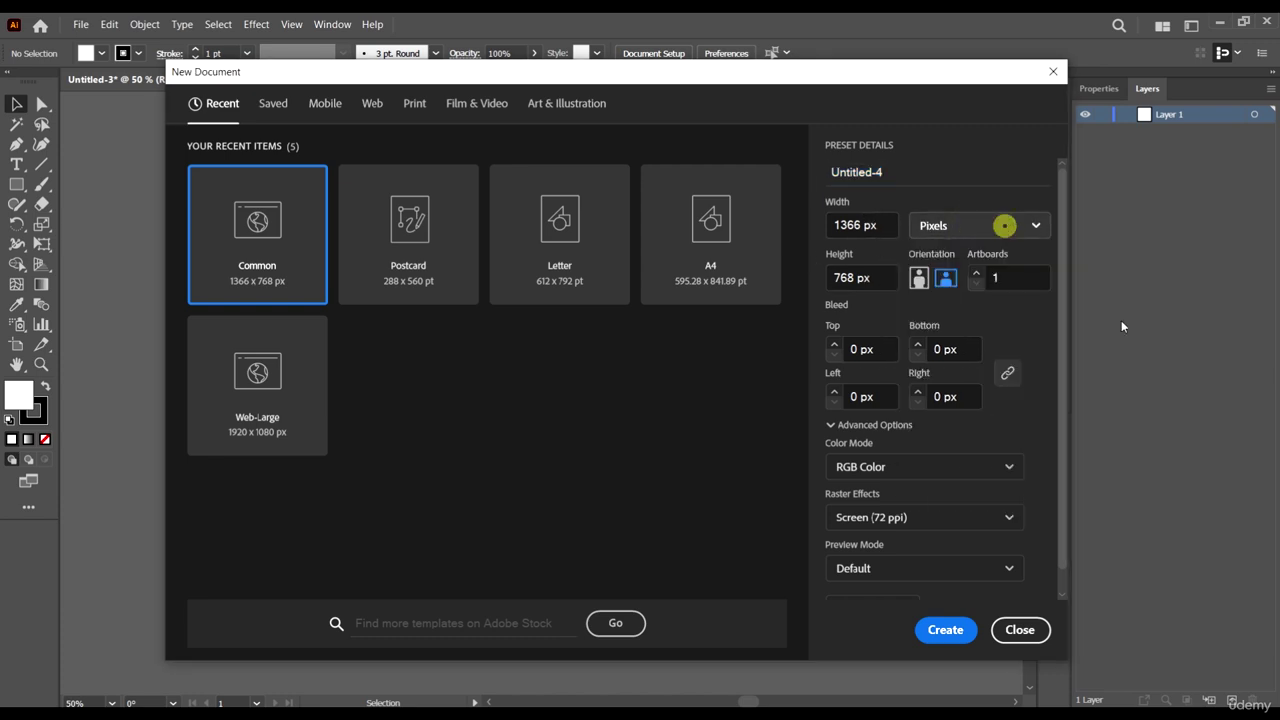
{"action": "left_click", "coordinate": [1002, 276]}
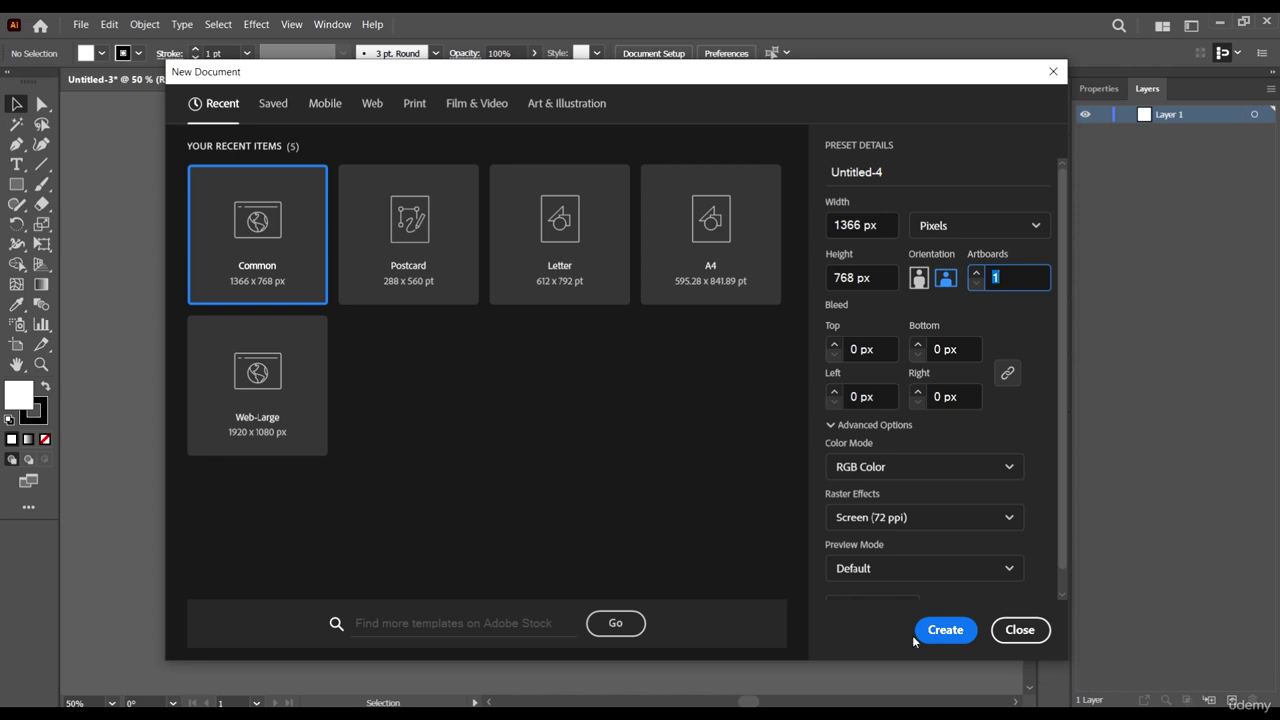
{"action": "scroll", "coordinate": [971, 555], "scroll_direction": "down", "scroll_amount": 1}
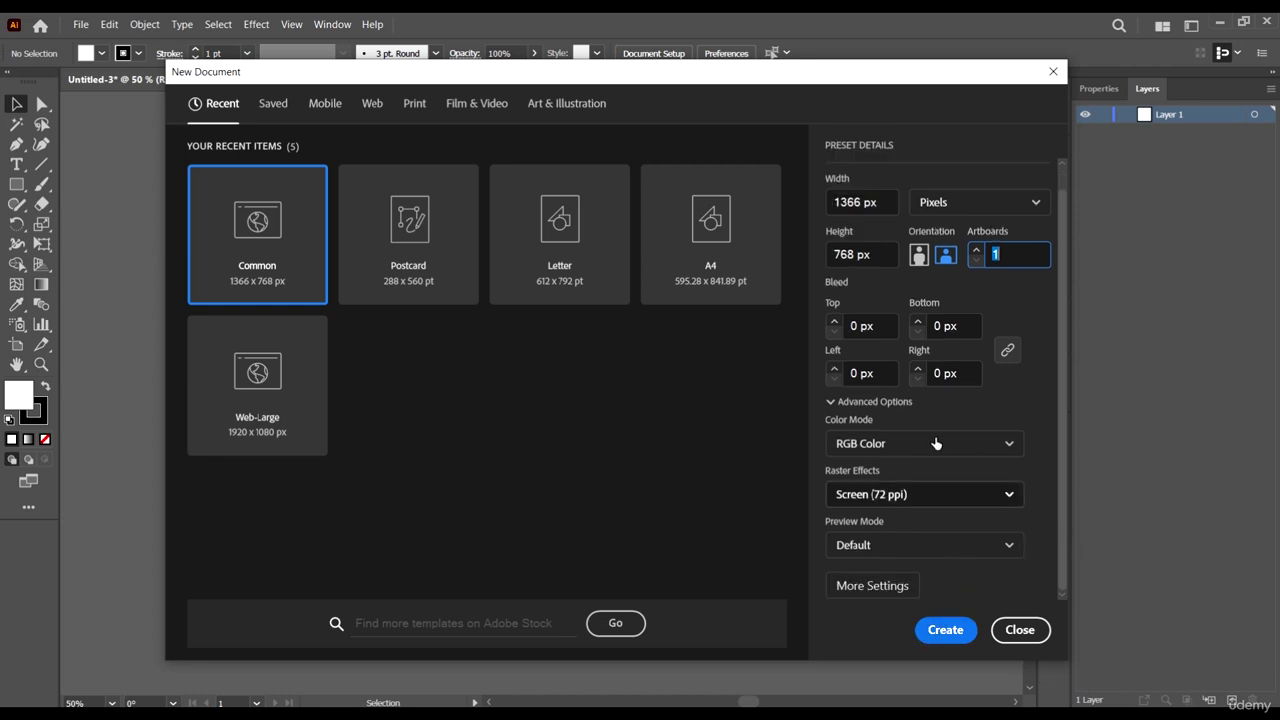
{"action": "left_click", "coordinate": [950, 633]}
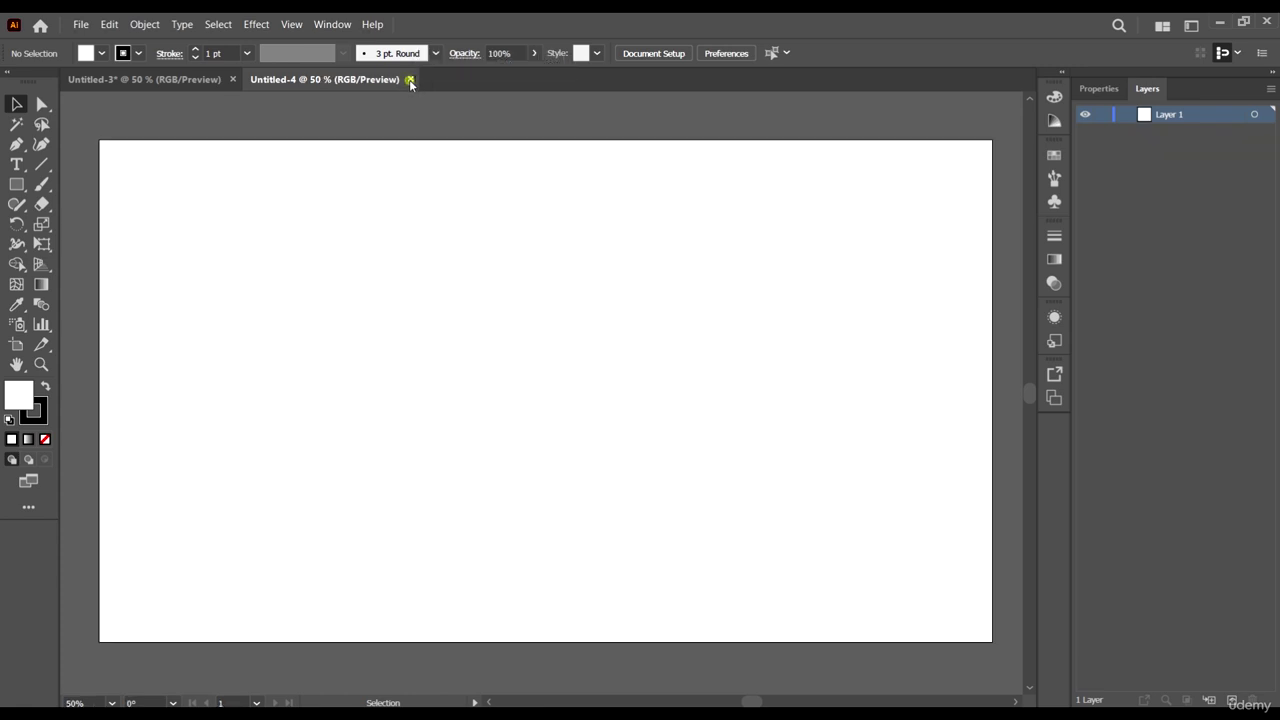
{"action": "left_click", "coordinate": [409, 79]}
Step: Draw four rectangles: a small one and a thin strip left of the artboard, and two larger ones overlapping its right side
{"action": "scroll", "coordinate": [767, 384], "scroll_direction": "up", "scroll_amount": 1}
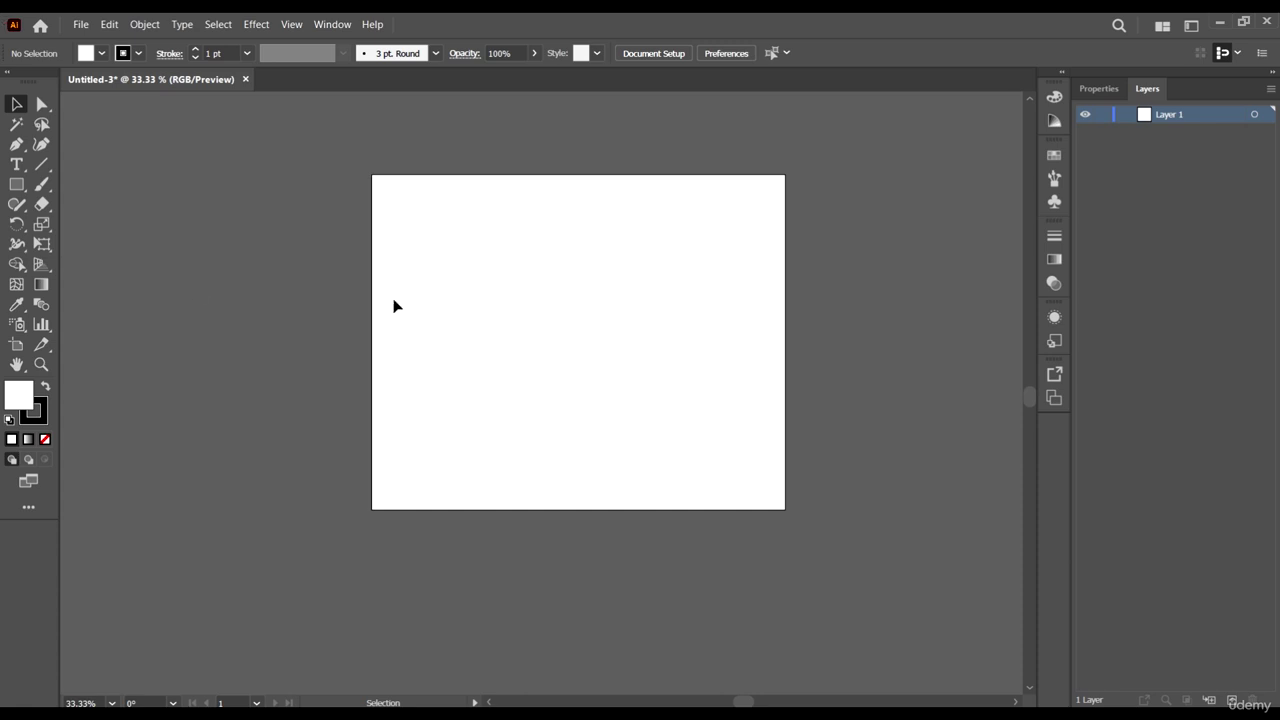
{"action": "left_click", "coordinate": [16, 184]}
{"action": "left_click_drag", "start_coordinate": [260, 185], "coordinate": [367, 296]}
{"action": "left_click_drag", "start_coordinate": [554, 275], "coordinate": [763, 540]}
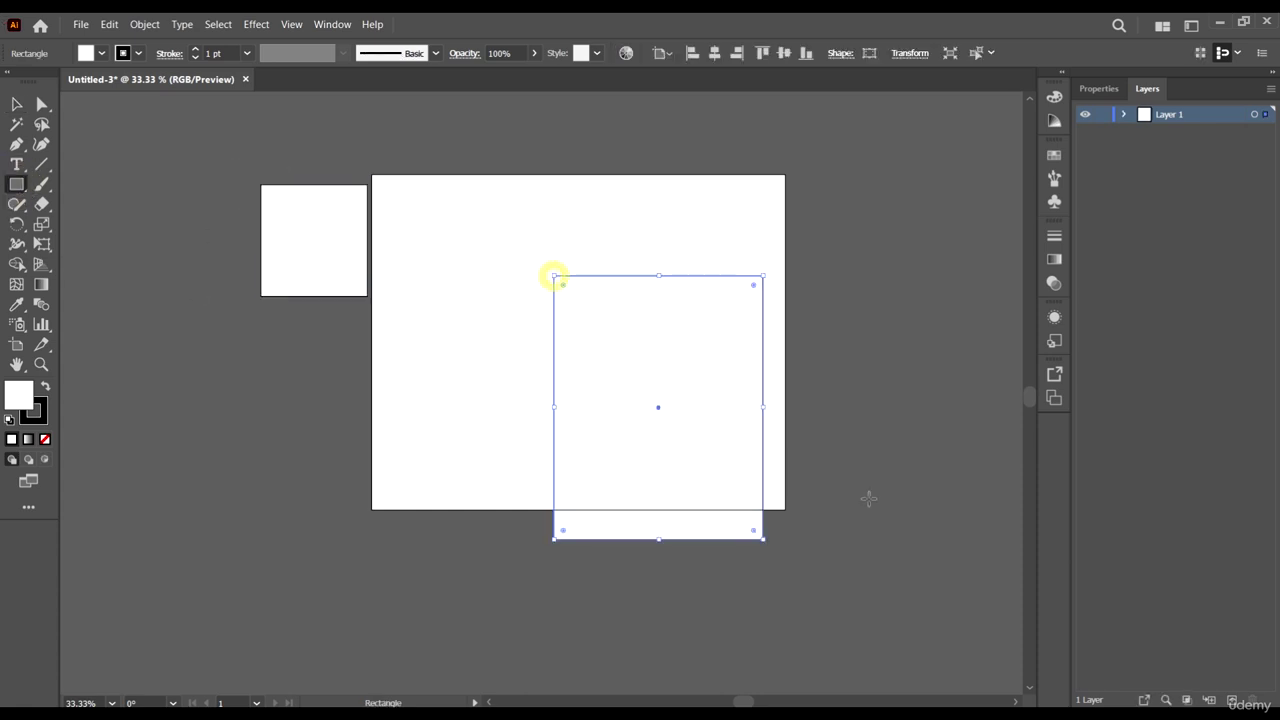
{"action": "left_click_drag", "start_coordinate": [912, 272], "coordinate": [554, 168]}
{"action": "left_click_drag", "start_coordinate": [322, 286], "coordinate": [322, 443]}
Step: Switch from the Selection tool to Direct Selection and back to the Selection tool
{"action": "left_click", "coordinate": [16, 104]}
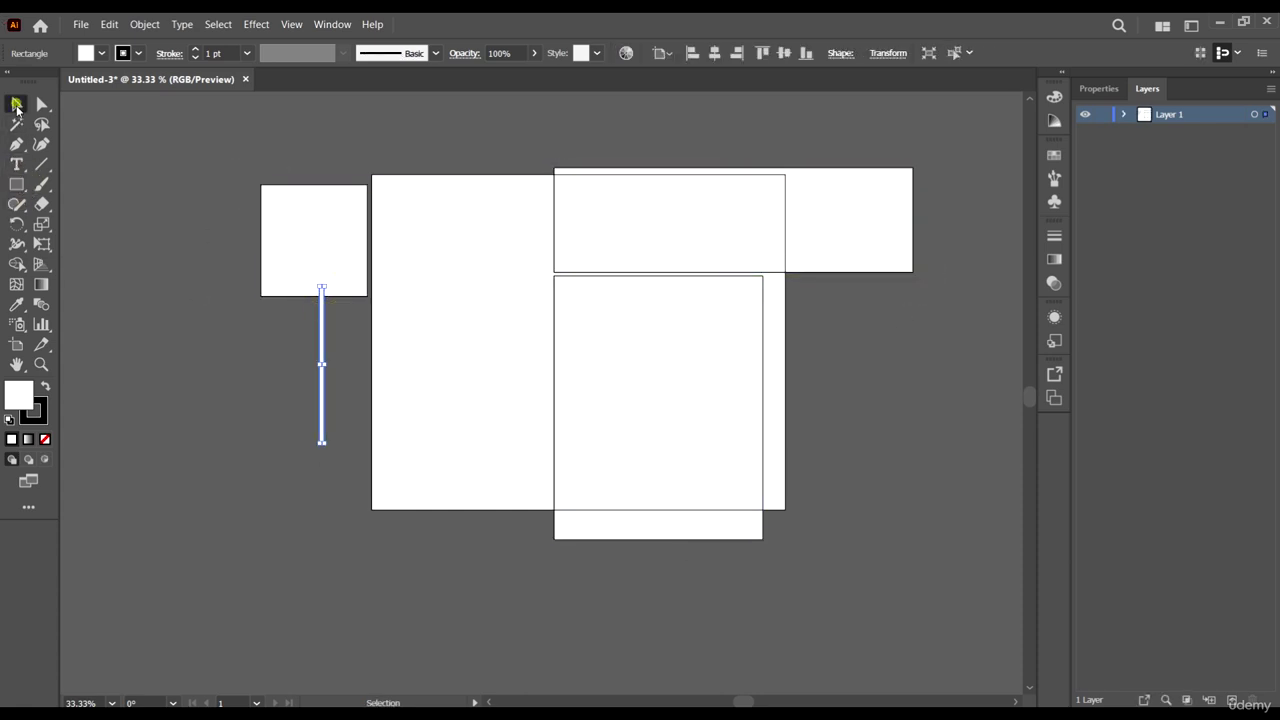
{"action": "key", "text": "a"}
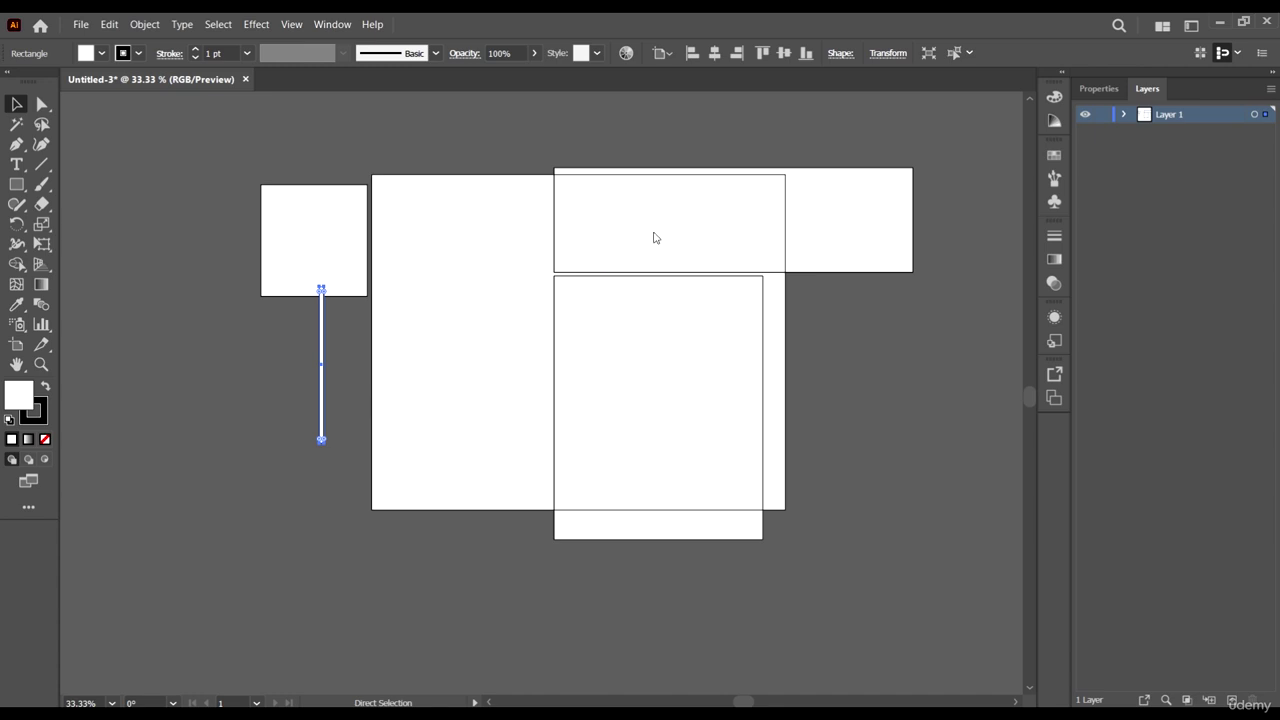
{"action": "key", "text": "ctrl+s"}
{"action": "key", "text": "Escape"}
{"action": "key", "text": "v"}
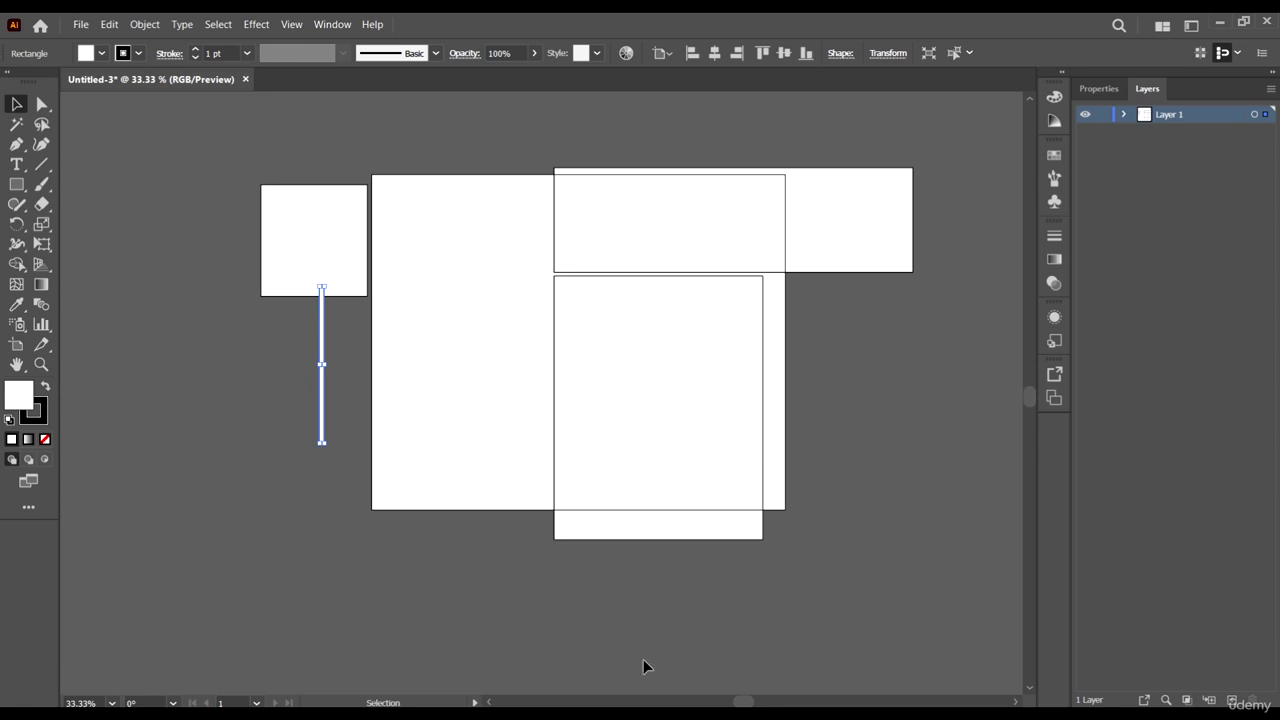
Step: Select and delete all four rectangles, first the two overlapping the artboard, and the remaining two beside it
{"action": "key", "text": "ctrl+minus"}
{"action": "key", "text": "ctrl+minus"}
{"action": "left_click", "coordinate": [545, 272]}
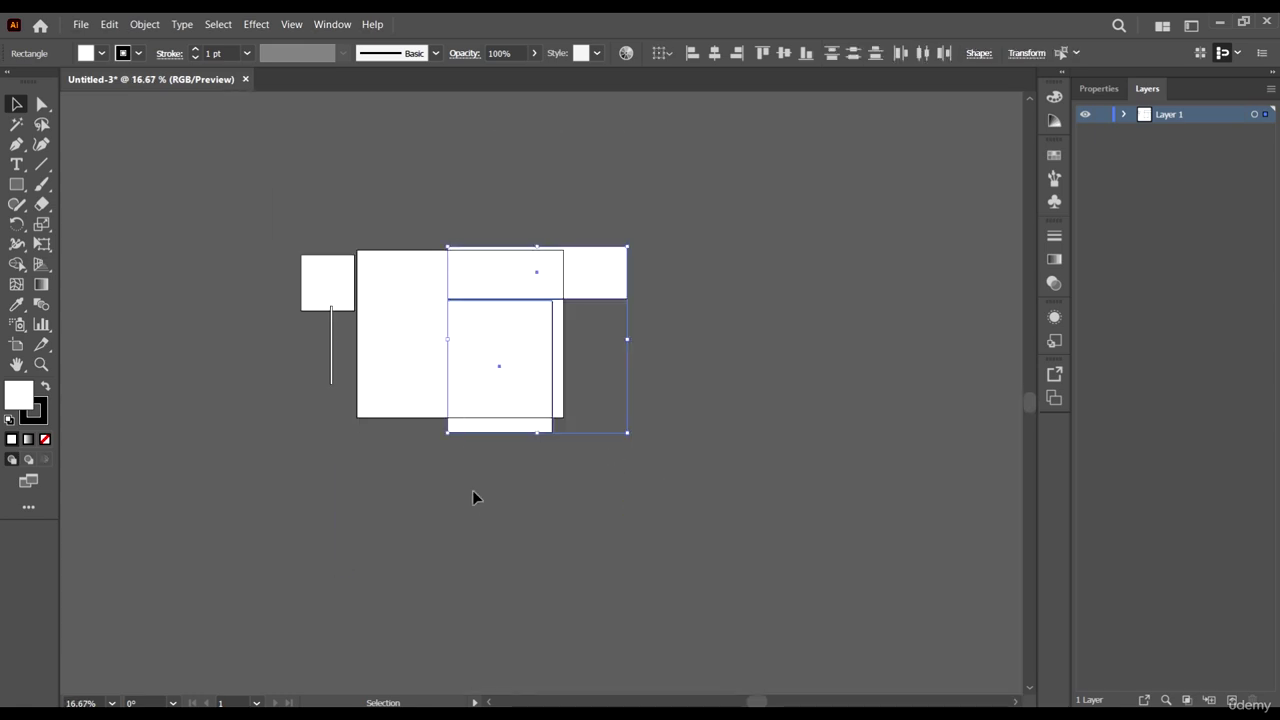
{"action": "key", "text": "Delete"}
{"action": "left_click_drag", "start_coordinate": [197, 166], "coordinate": [340, 333]}
{"action": "key", "text": "Delete"}
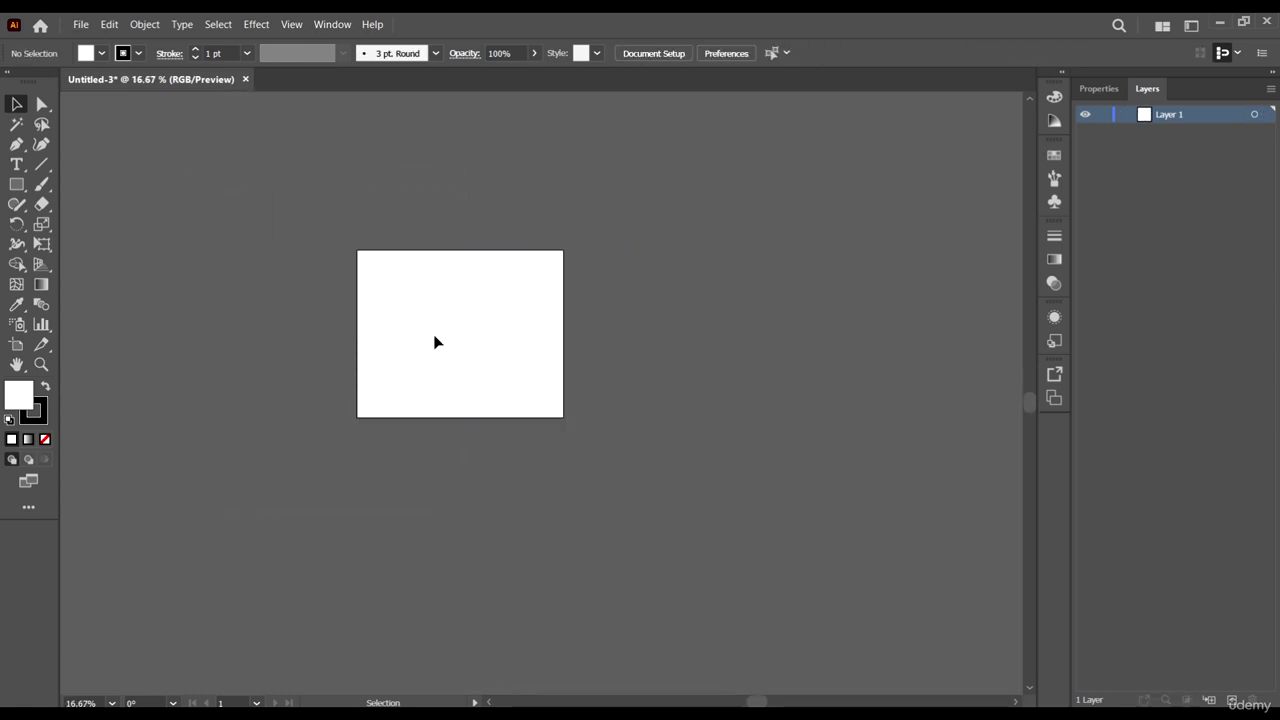
Step: Draw a nearly square rectangle to the right of the artboard and return to the Selection tool
{"action": "scroll", "coordinate": [502, 324], "scroll_direction": "up", "scroll_amount": 1}
{"action": "scroll", "coordinate": [528, 324], "scroll_direction": "up", "scroll_amount": 1}
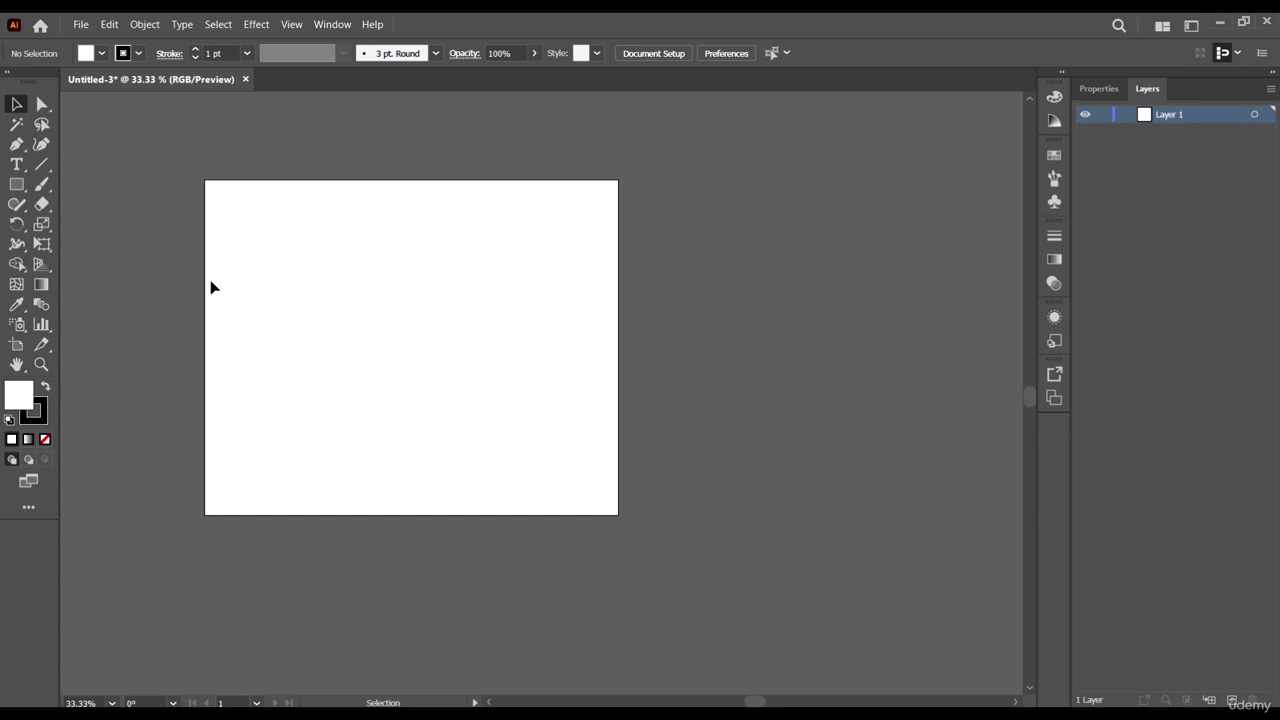
{"action": "left_click", "coordinate": [15, 184]}
{"action": "left_click_drag", "start_coordinate": [700, 284], "coordinate": [898, 457]}
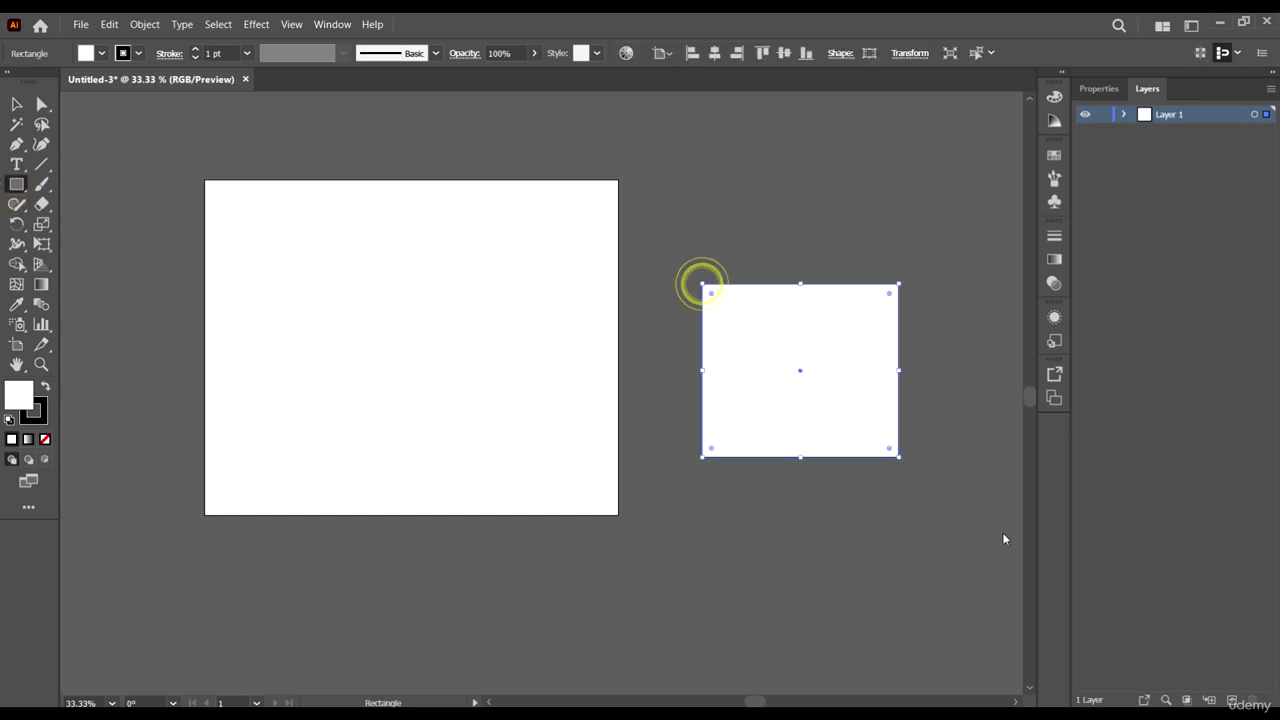
{"action": "left_click", "coordinate": [18, 104]}
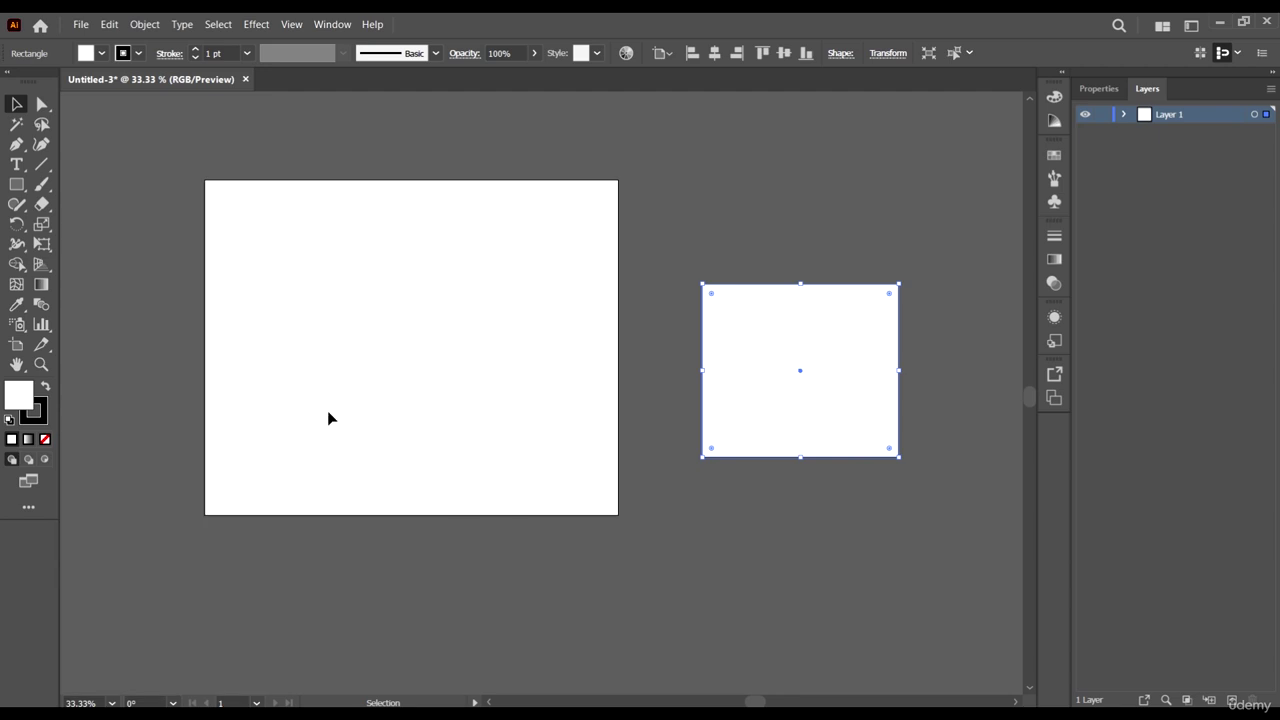
Step: Alternate the active colour attribute between fill and stroke several times while the rectangle is selected
{"action": "left_click", "coordinate": [31, 405]}
{"action": "key", "text": "x"}
{"action": "key", "text": "x"}
{"action": "key", "text": "x"}
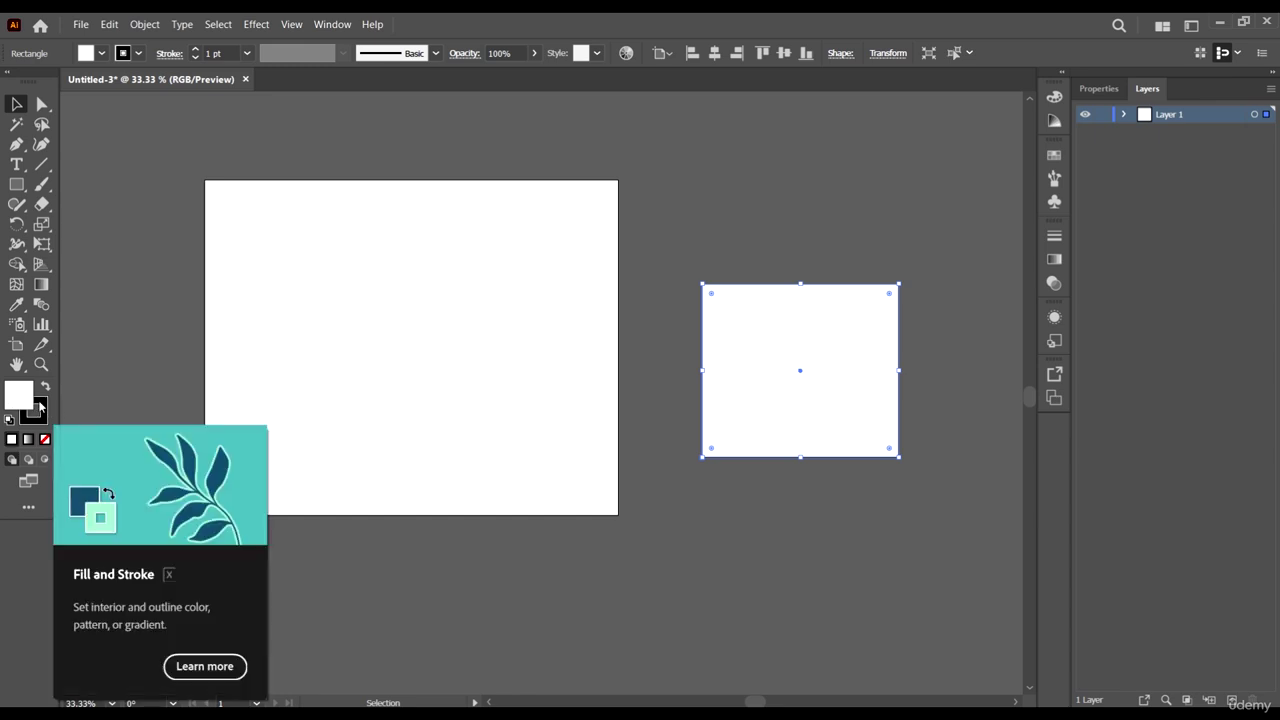
{"action": "key", "text": "x"}
{"action": "key", "text": "x"}
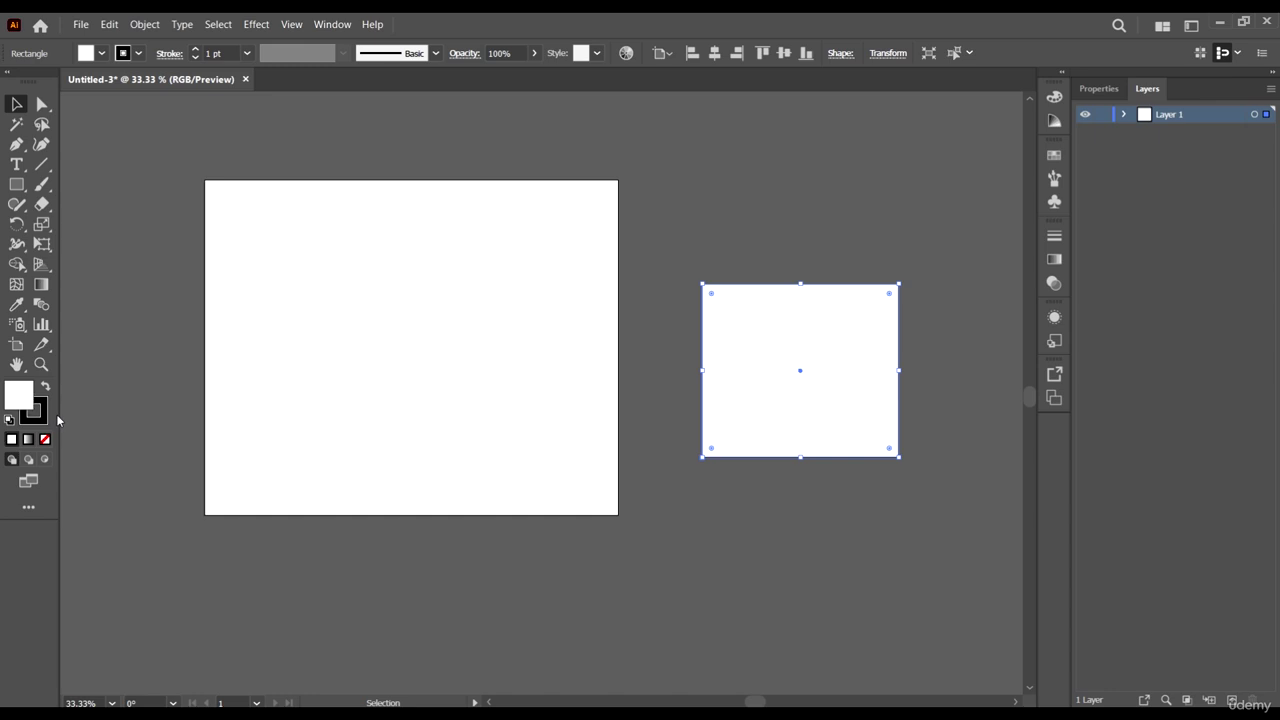
{"action": "key", "text": "x"}
{"action": "key", "text": "x"}
{"action": "key", "text": "x"}
Step: Set the selected rectangle's fill colour to red and its stroke colour to blue
{"action": "left_click", "coordinate": [101, 53]}
{"action": "left_click", "coordinate": [80, 85]}
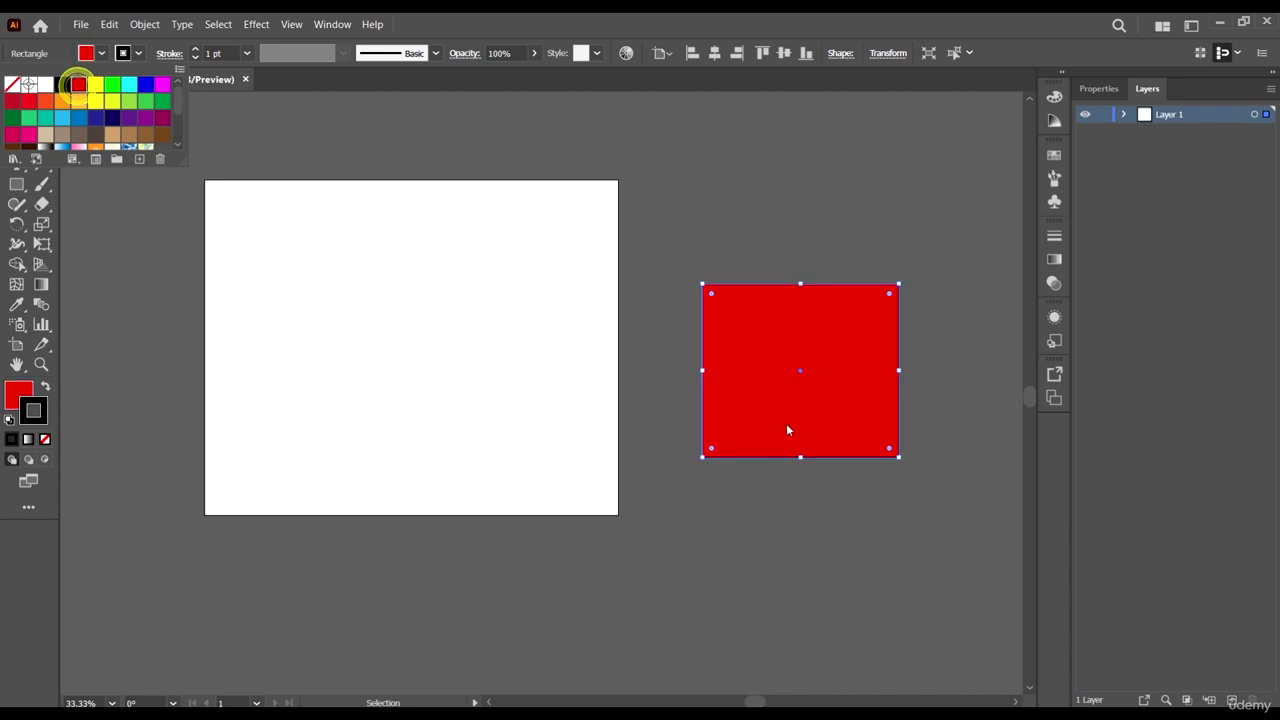
{"action": "left_click", "coordinate": [131, 55]}
{"action": "left_click", "coordinate": [103, 85]}
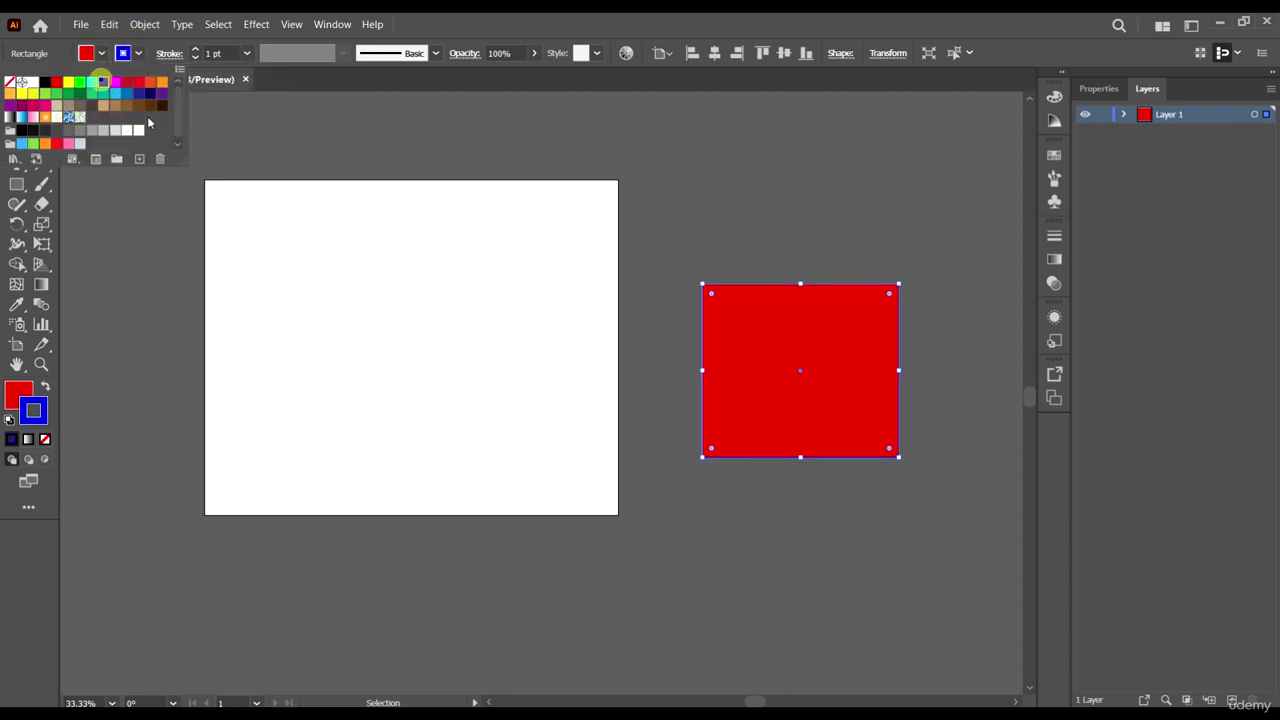
Step: Set the rectangle's stroke weight to 36 pt
{"action": "left_click", "coordinate": [218, 52]}
{"action": "type", "text": "20"}
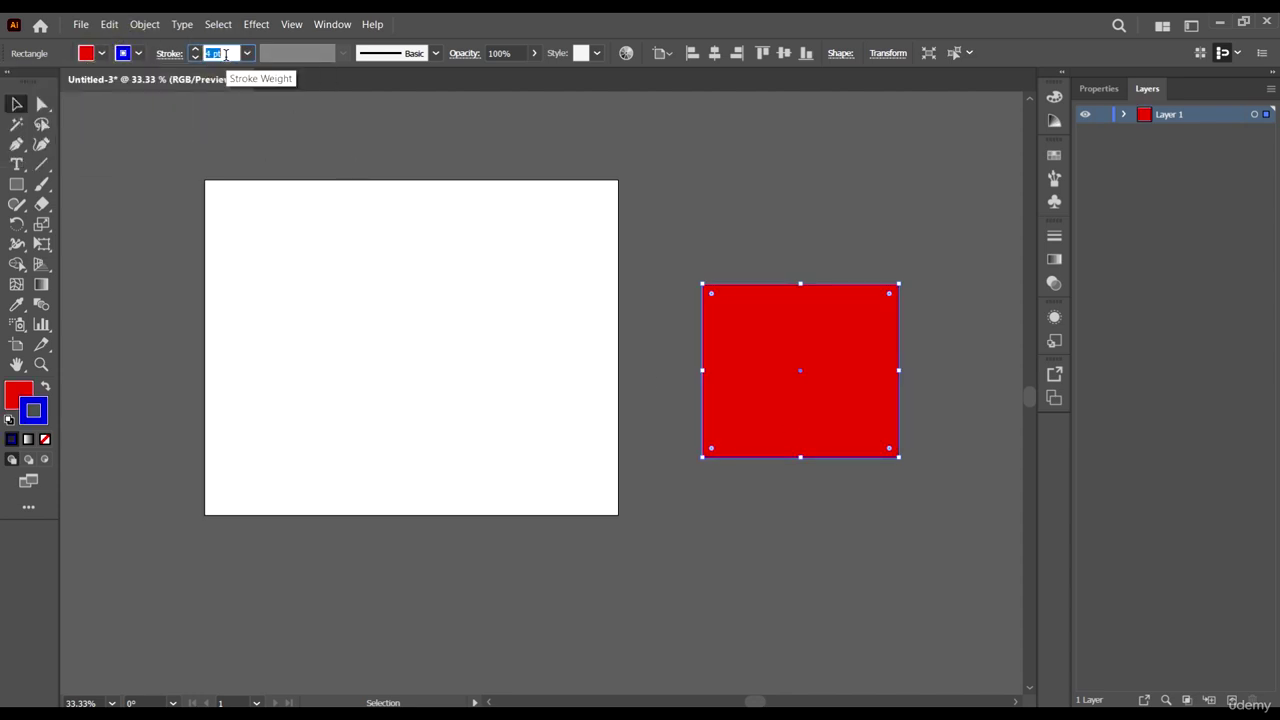
{"action": "key", "text": "Return"}
{"action": "key", "text": "Up"}
{"action": "key", "text": "Up"}
{"action": "key", "text": "Up"}
{"action": "key", "text": "Up"}
{"action": "key", "text": "Up"}
{"action": "key", "text": "Up"}
{"action": "key", "text": "Up"}
{"action": "key", "text": "Up"}
{"action": "key", "text": "Up"}
{"action": "key", "text": "Up"}
{"action": "key", "text": "Up"}
{"action": "key", "text": "Up"}
{"action": "key", "text": "Up"}
{"action": "key", "text": "Up"}
{"action": "key", "text": "Up"}
{"action": "key", "text": "Up"}
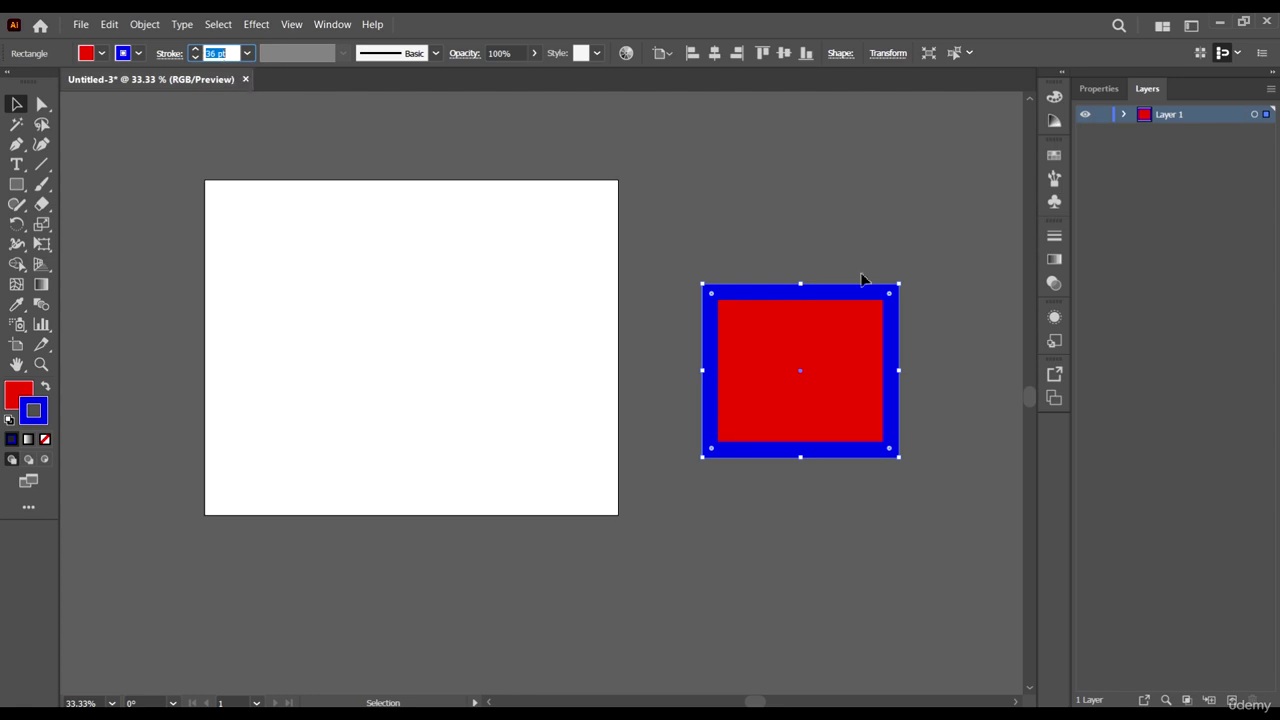
Step: Move the rectangle slightly up and to the left, closer to the artboard's right edge
{"action": "left_click", "coordinate": [866, 220]}
{"action": "left_click_drag", "start_coordinate": [814, 330], "coordinate": [677, 265]}
{"action": "key", "text": "ctrl+z"}
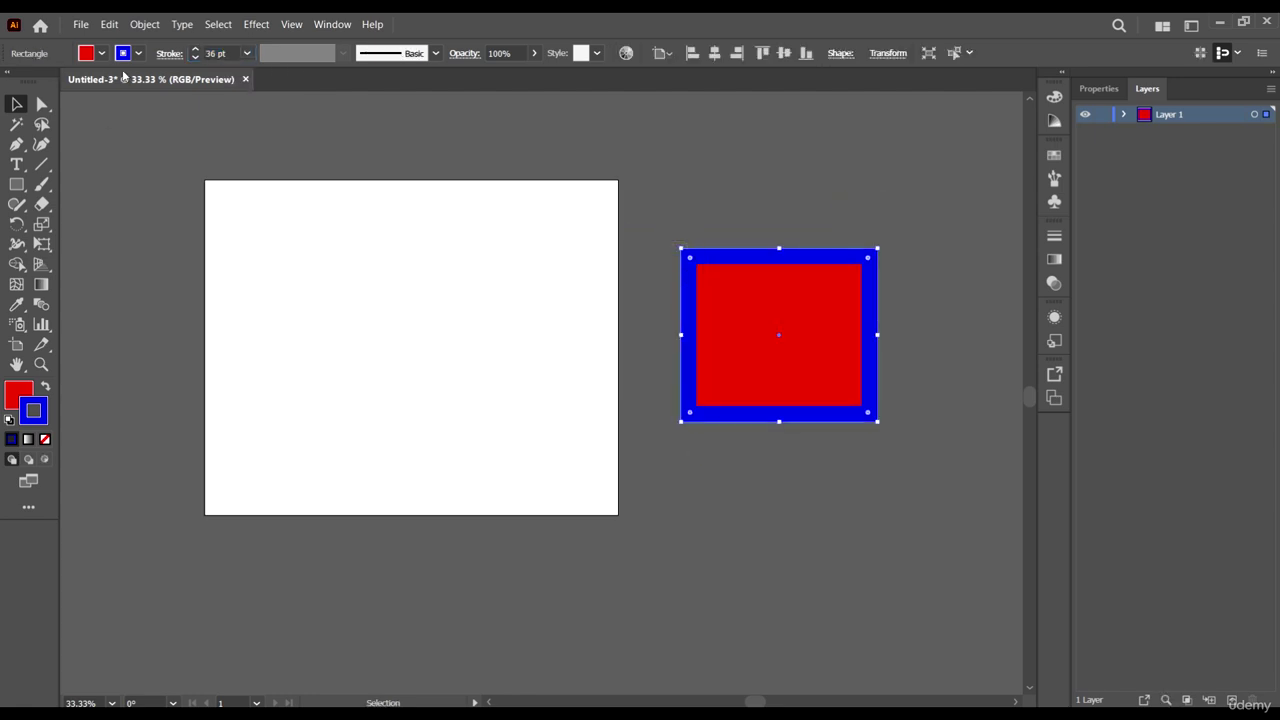
{"action": "mouse_move", "coordinate": [729, 318]}
{"action": "left_mouse_down"}
{"action": "mouse_move", "coordinate": [694, 317]}
{"action": "mouse_move", "coordinate": [733, 316]}
{"action": "left_mouse_up"}
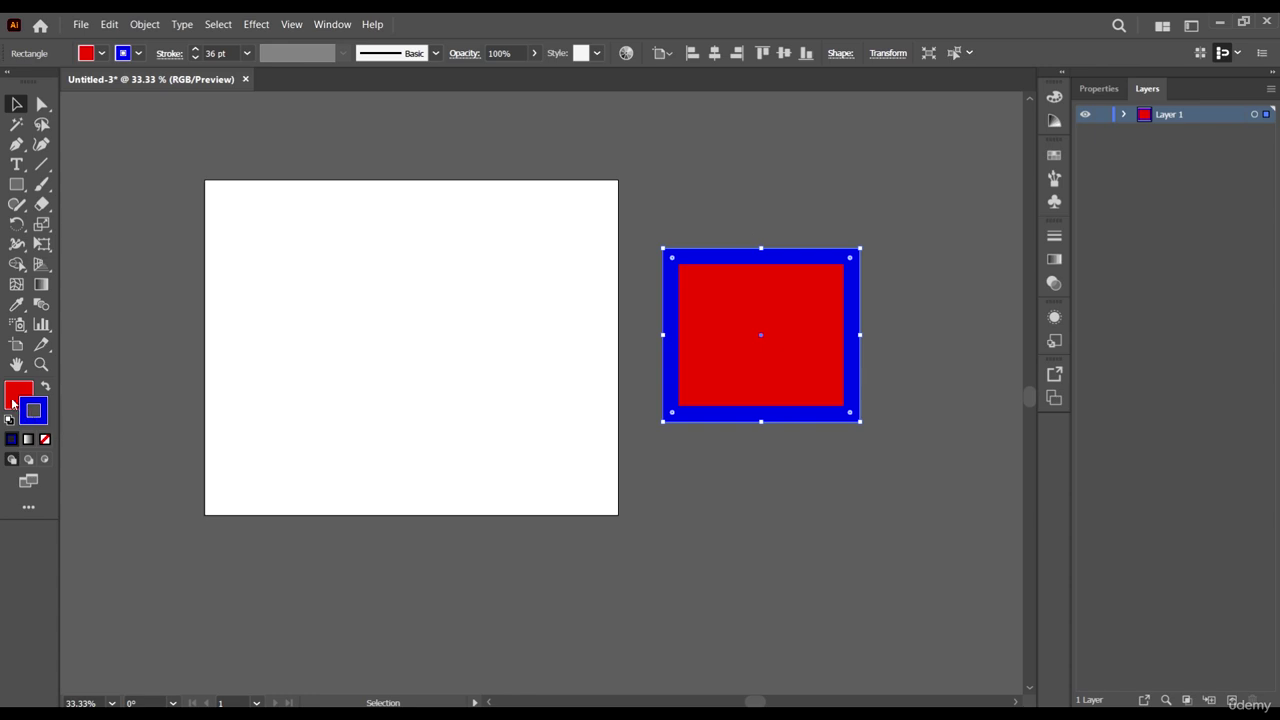
Step: Change the rectangle's fill to green #06C900 with the Color Picker
{"action": "key", "text": "x"}
{"action": "double_click", "coordinate": [24, 400]}
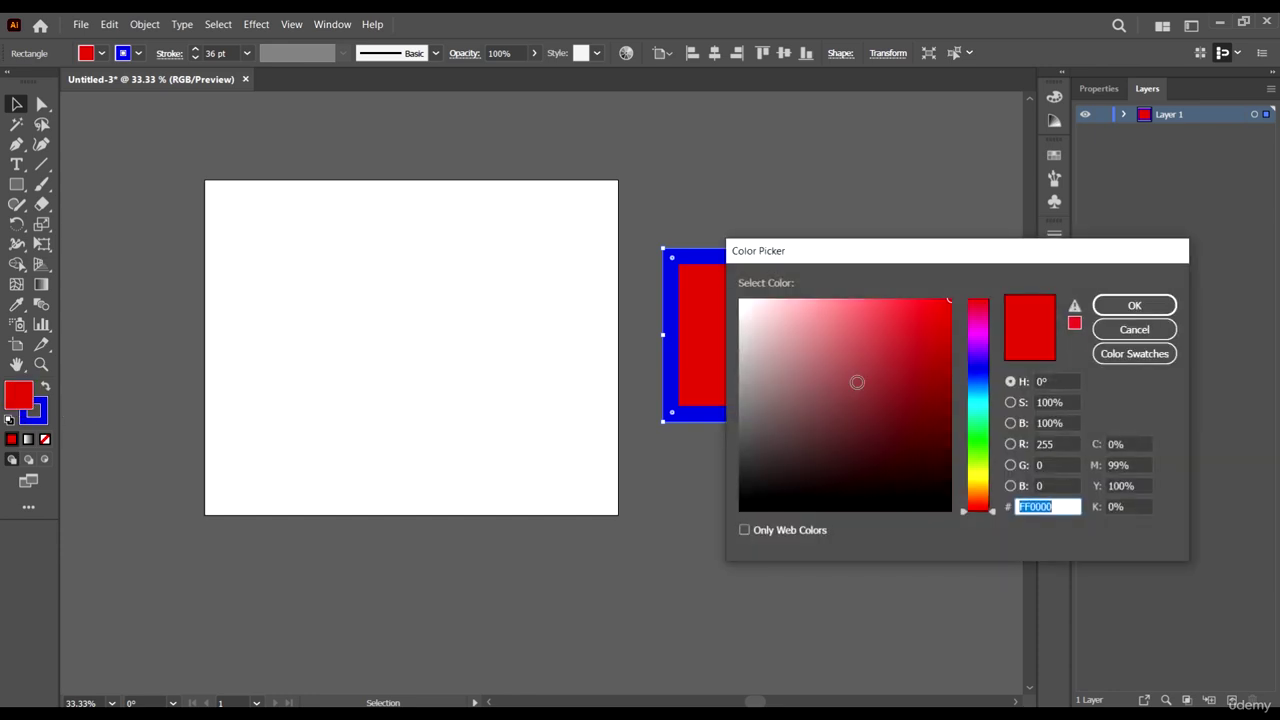
{"action": "left_click_drag", "start_coordinate": [857, 380], "coordinate": [891, 441]}
{"action": "left_click", "coordinate": [980, 398]}
{"action": "mouse_move", "coordinate": [965, 428]}
{"action": "left_mouse_down"}
{"action": "mouse_move", "coordinate": [965, 456]}
{"action": "mouse_move", "coordinate": [966, 443]}
{"action": "left_mouse_up"}
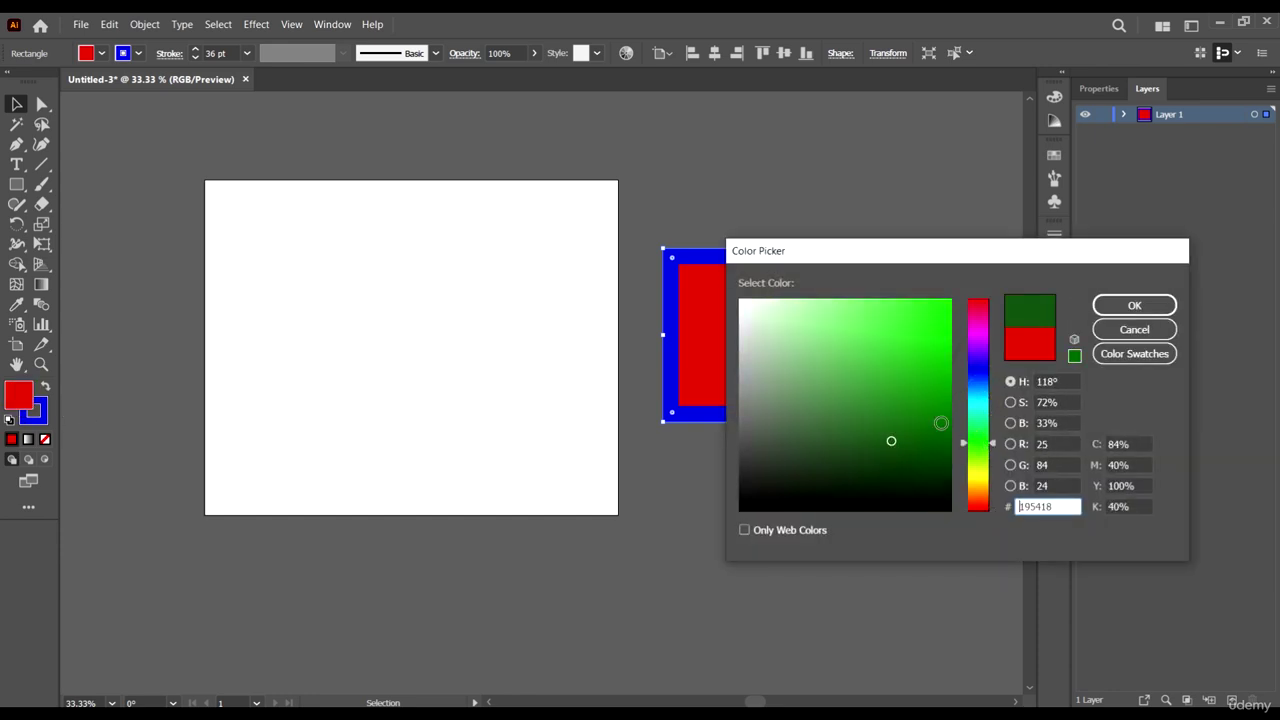
{"action": "left_click_drag", "start_coordinate": [936, 366], "coordinate": [949, 343]}
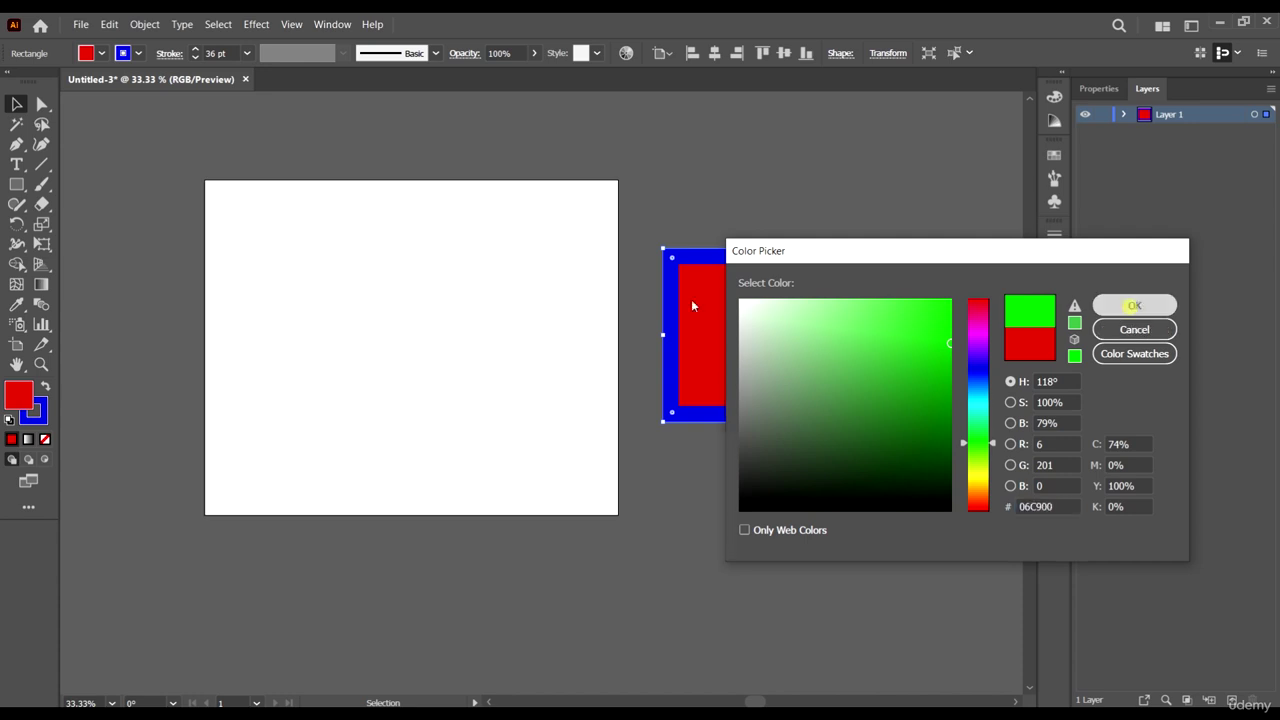
{"action": "left_click", "coordinate": [1134, 305]}
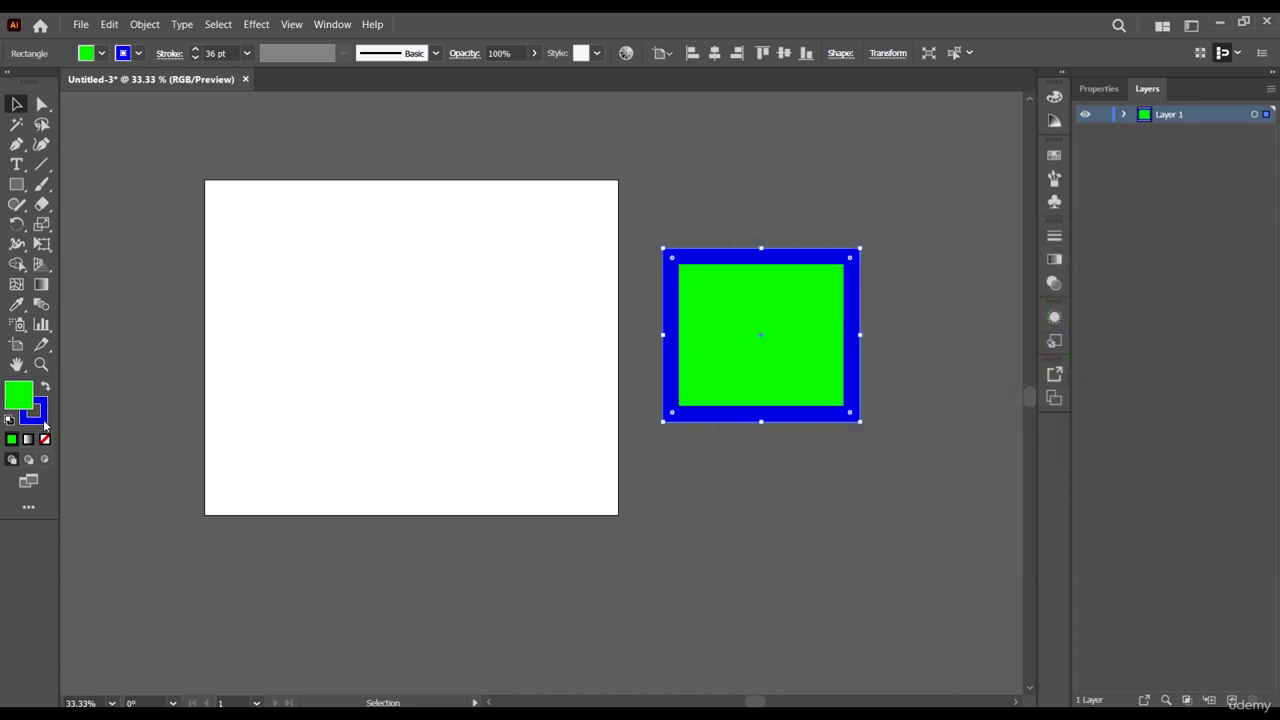
Step: Change the rectangle's stroke to a dark navy blue with hue 235° using the Color Picker, and deselect the rectangle
{"action": "key", "text": "x"}
{"action": "double_click", "coordinate": [36, 411]}
{"action": "left_click", "coordinate": [977, 373]}
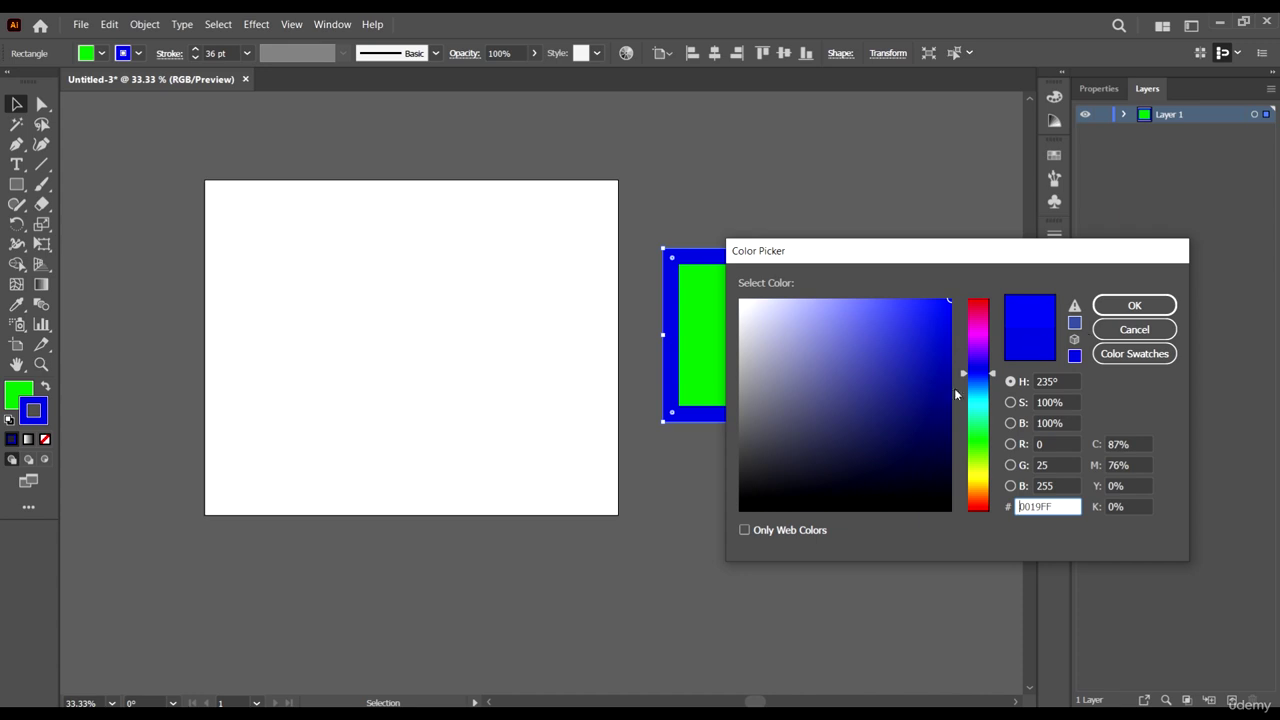
{"action": "left_click", "coordinate": [950, 391]}
{"action": "left_click", "coordinate": [1134, 305]}
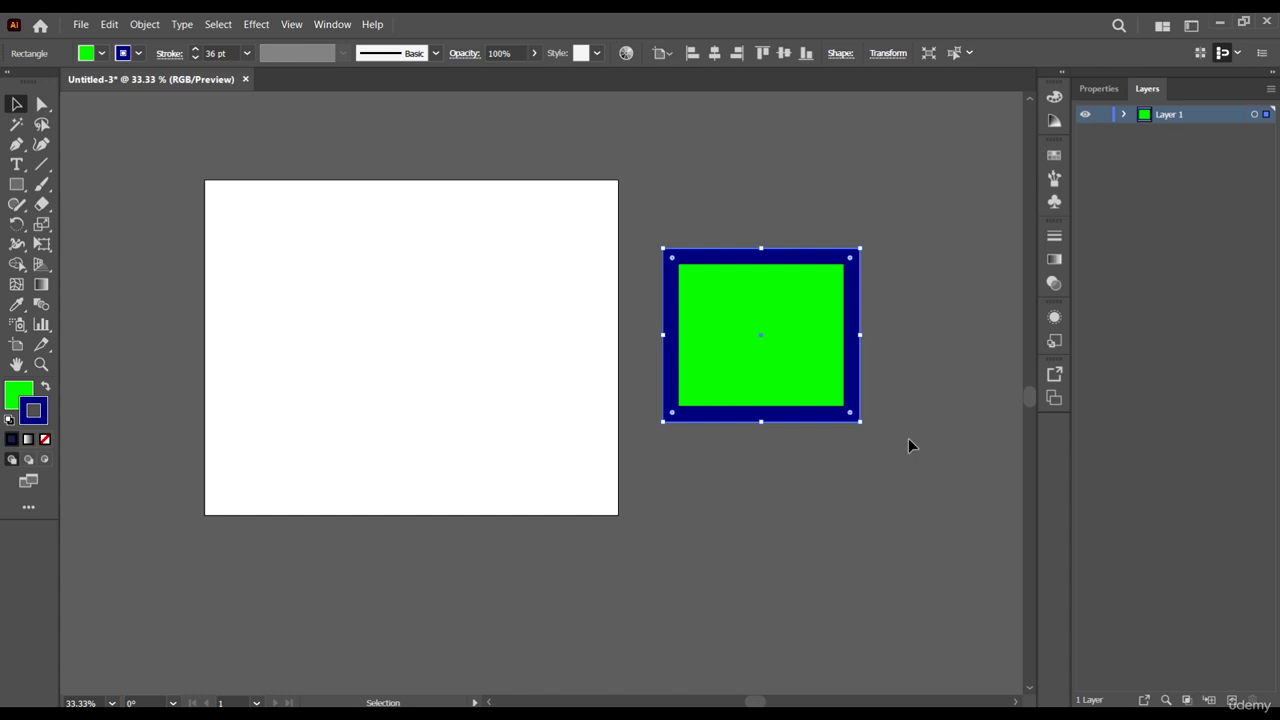
{"action": "left_click", "coordinate": [900, 498]}
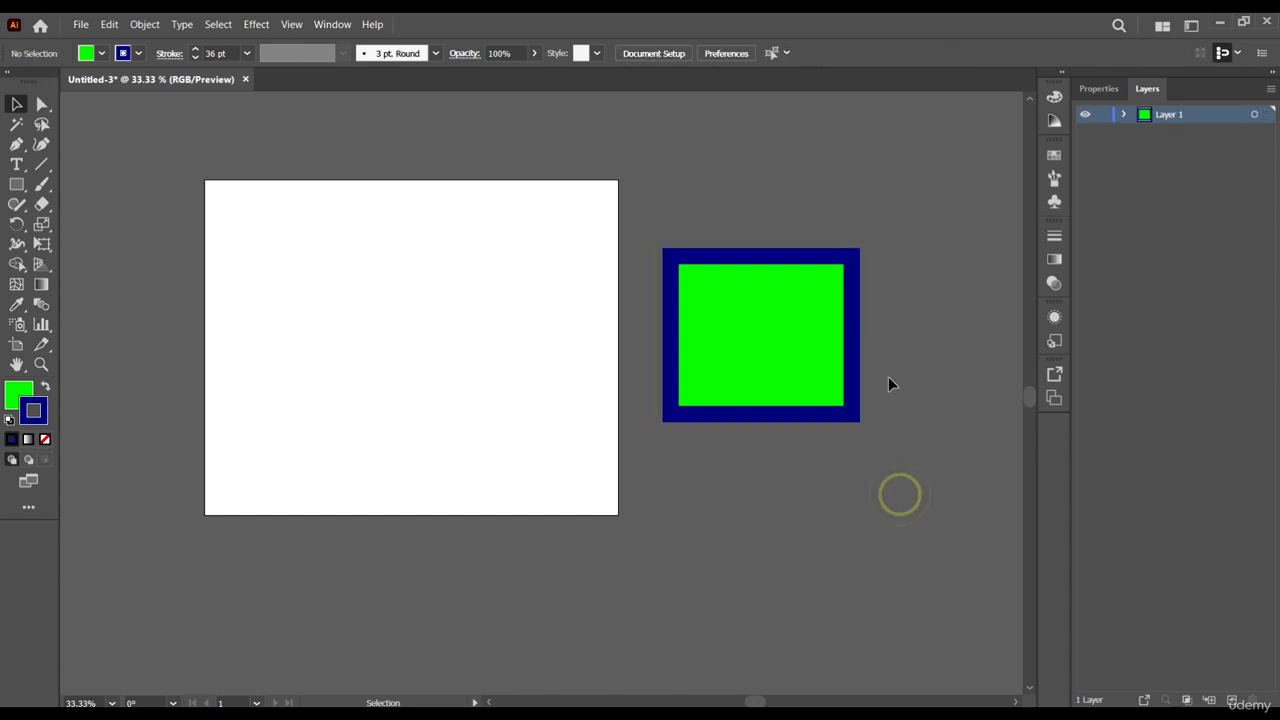
Step: Delete the green rectangle and undo the deletion
{"action": "left_click", "coordinate": [766, 346]}
{"action": "key", "text": "Delete"}
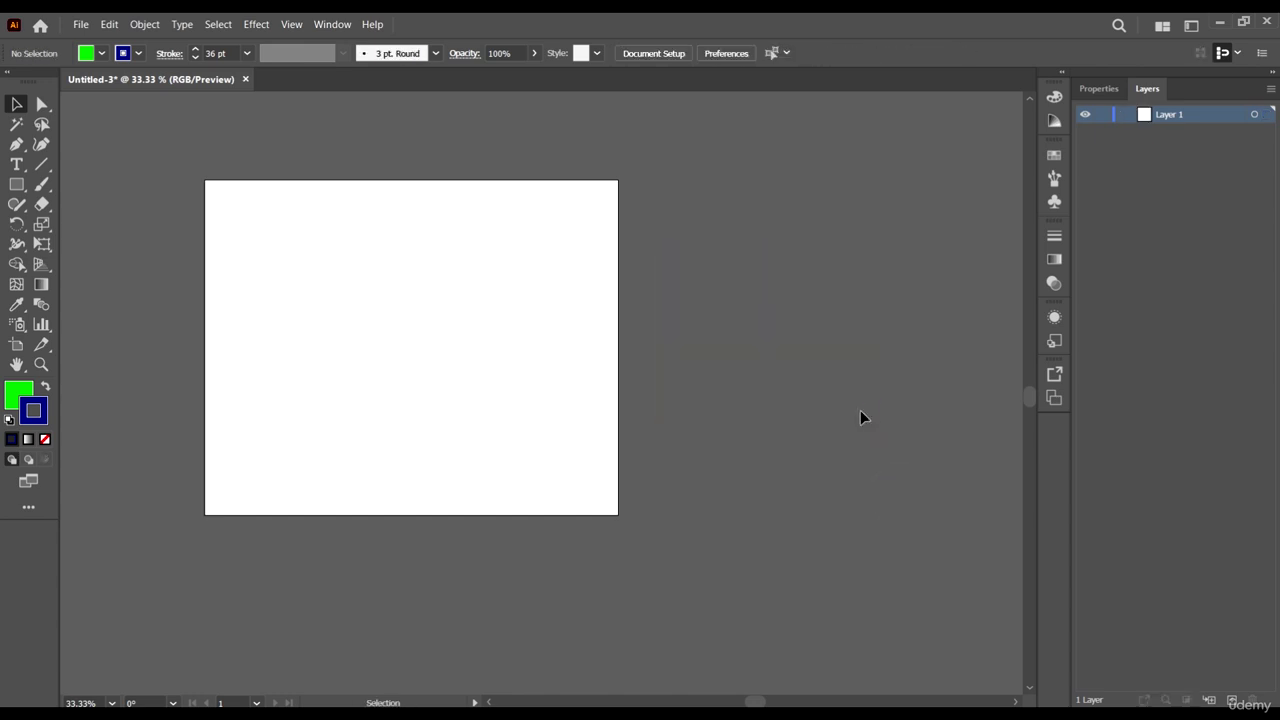
{"action": "key", "text": "ctrl+z"}
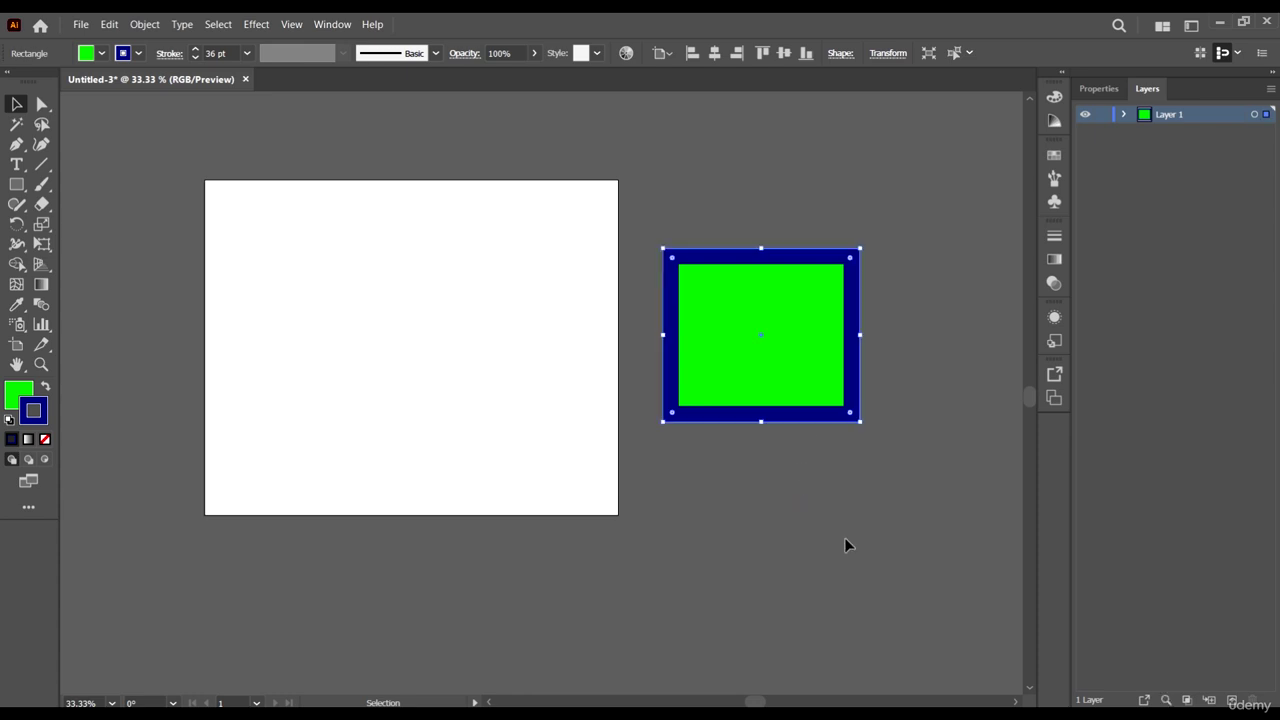
Step: Swap the rectangle's fill and stroke colours repeatedly, ending with a navy fill and green stroke, and deselect it
{"action": "key", "text": "shift+x"}
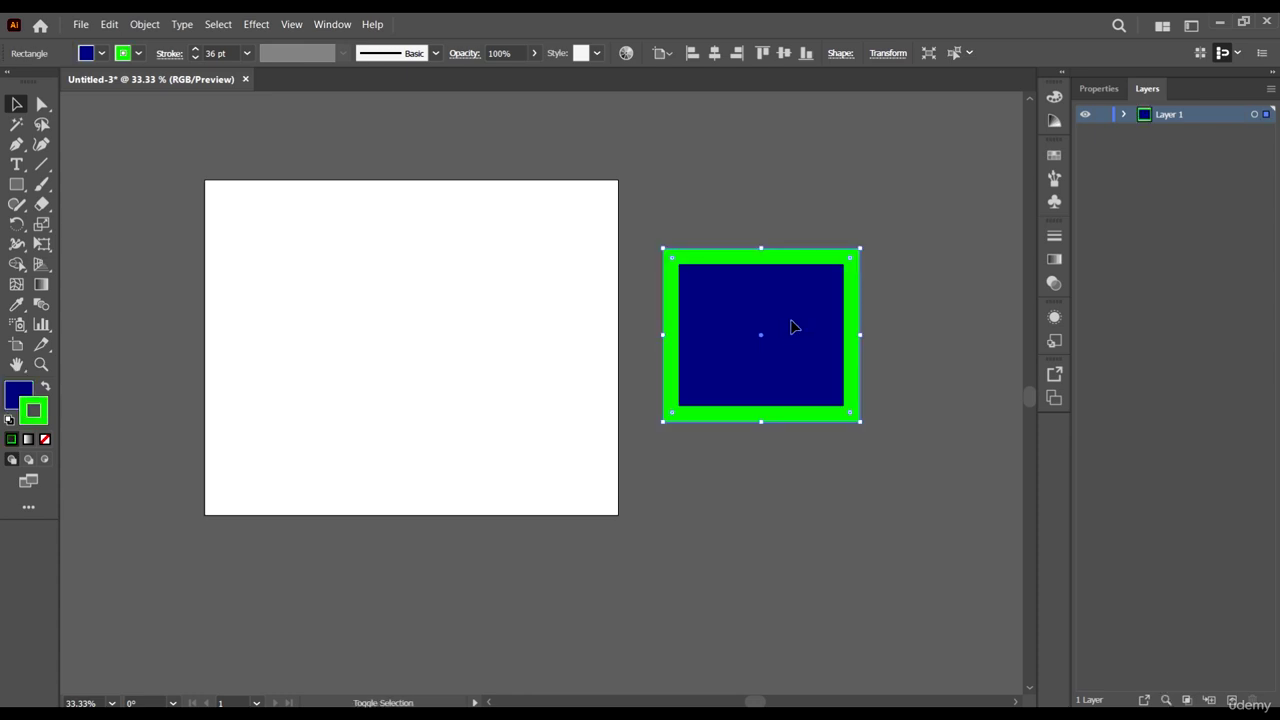
{"action": "key", "text": "shift+x"}
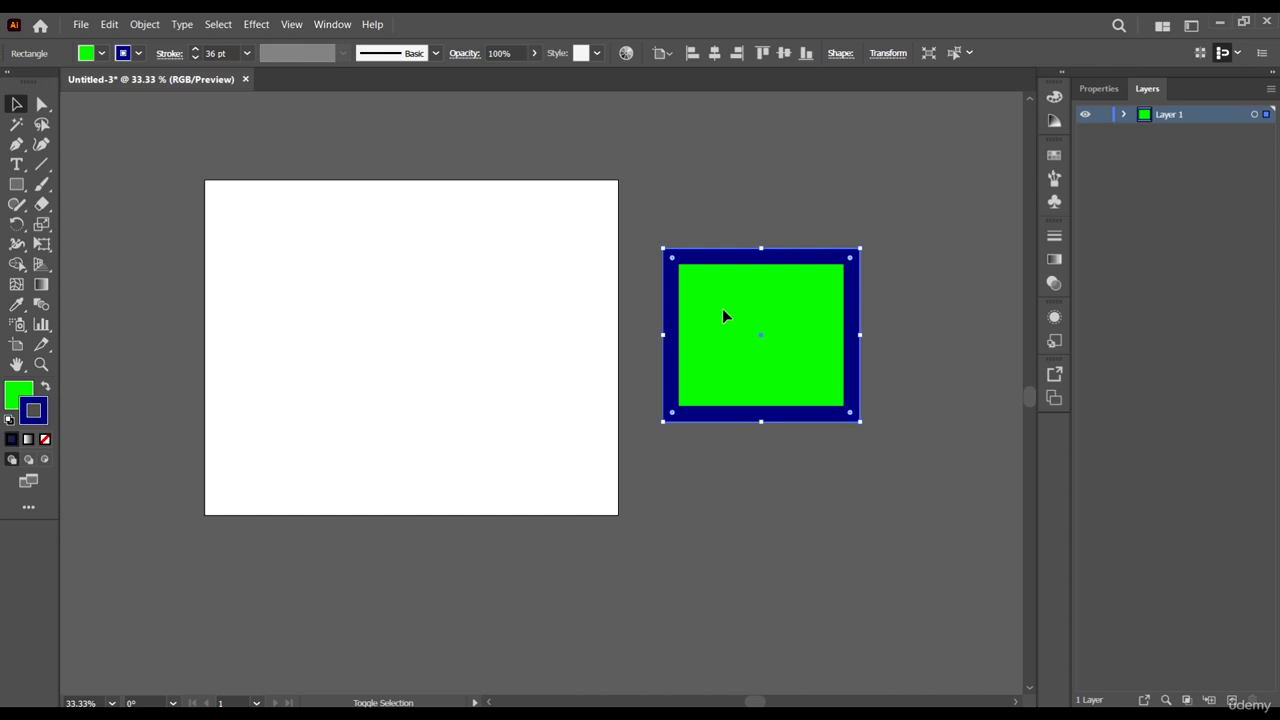
{"action": "key", "text": "shift+x"}
{"action": "key", "text": "shift+x"}
{"action": "key", "text": "shift+x"}
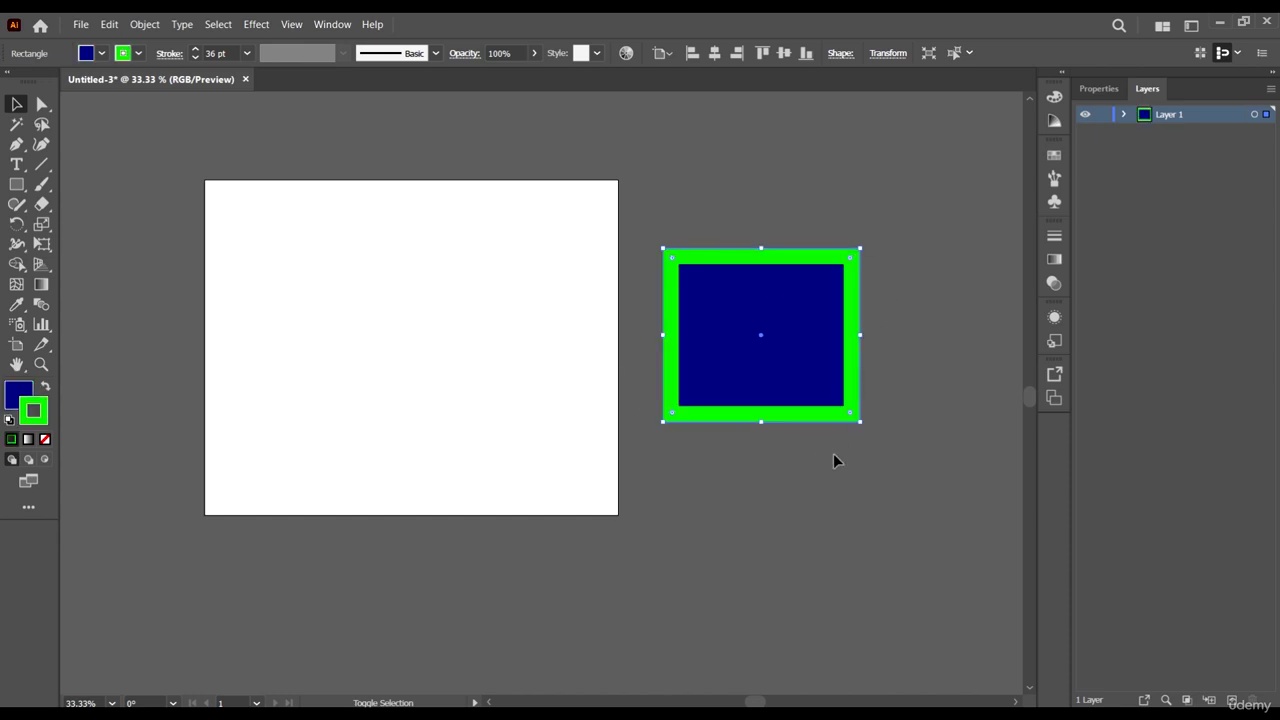
{"action": "key", "text": "shift+x"}
{"action": "key", "text": "shift+x"}
{"action": "key", "text": "shift+x"}
{"action": "key", "text": "shift+x"}
{"action": "left_click", "coordinate": [123, 283]}
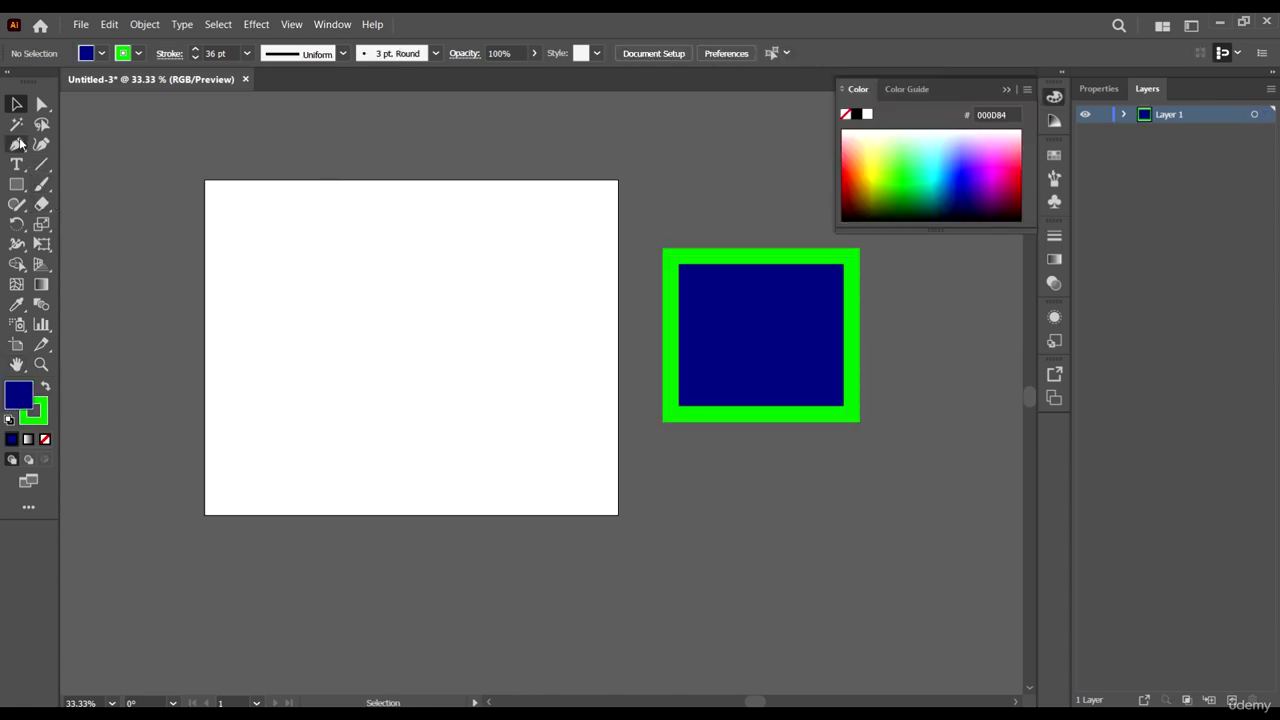
Step: Activate the Pen tool and set the stroke to None for the new path
{"action": "left_click", "coordinate": [20, 140]}
{"action": "scroll", "coordinate": [238, 211], "scroll_direction": "left", "scroll_amount": 2}
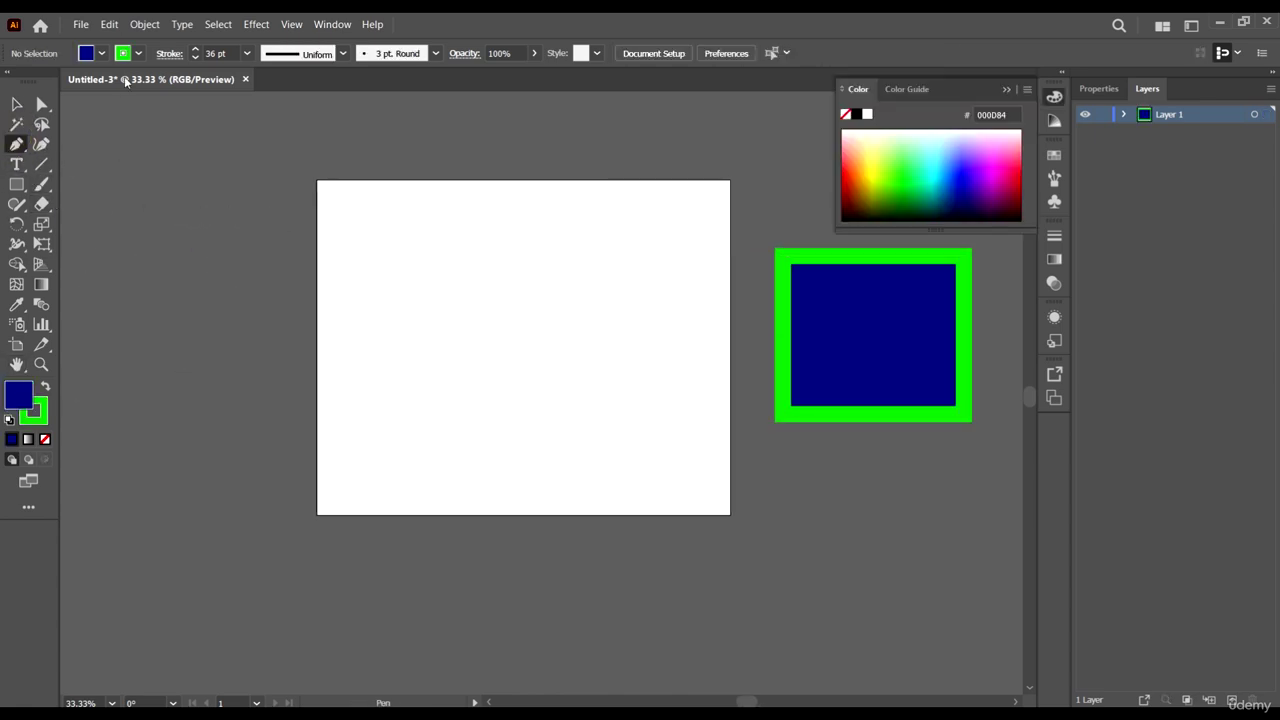
{"action": "left_click", "coordinate": [139, 53]}
{"action": "left_click", "coordinate": [10, 82]}
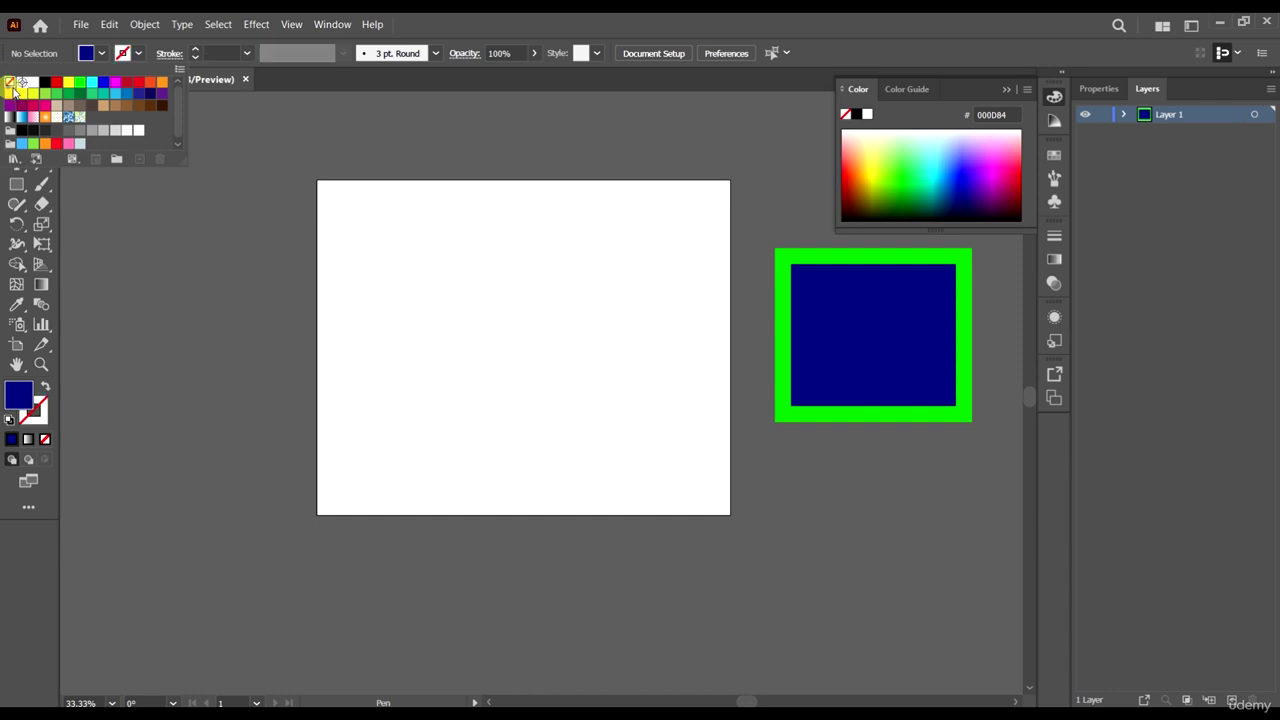
{"action": "left_click", "coordinate": [685, 17]}
{"action": "left_click", "coordinate": [597, 20]}
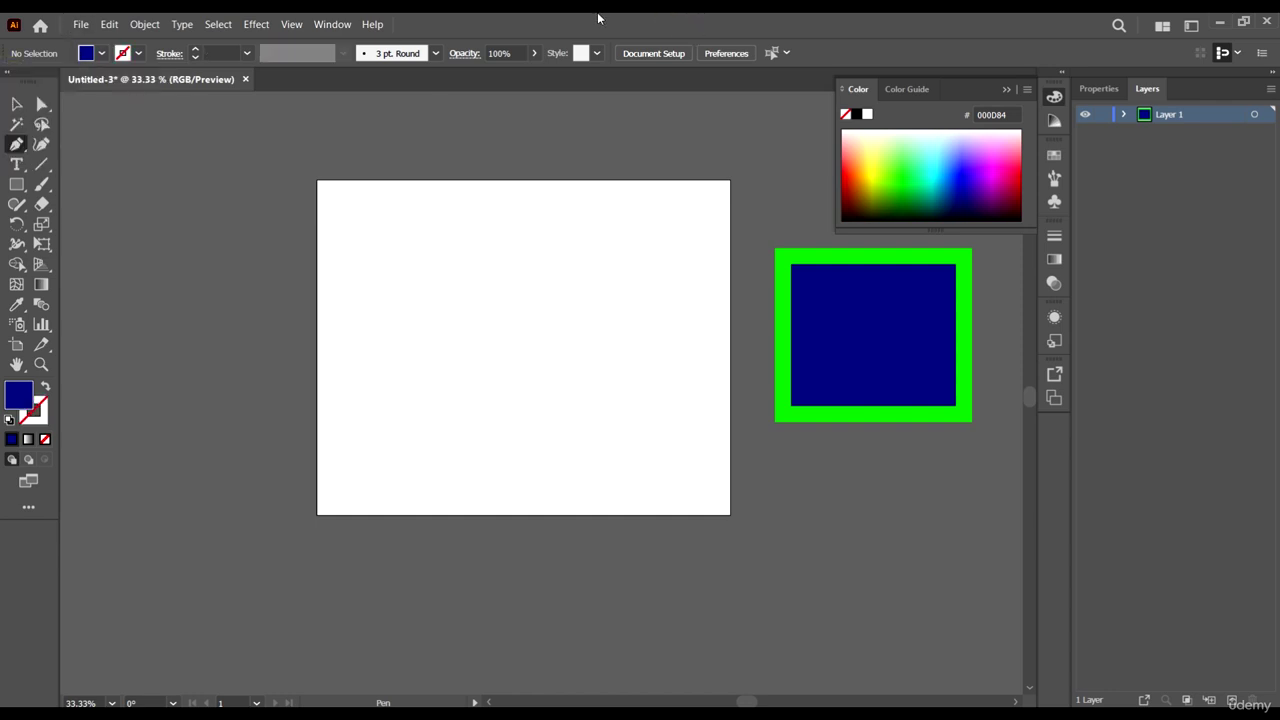
Step: Start a navy-filled path with five anchor points placed across the artboard's left edge
{"action": "left_click", "coordinate": [170, 273]}
{"action": "left_click", "coordinate": [237, 217]}
{"action": "left_click", "coordinate": [327, 247]}
{"action": "left_click", "coordinate": [348, 322]}
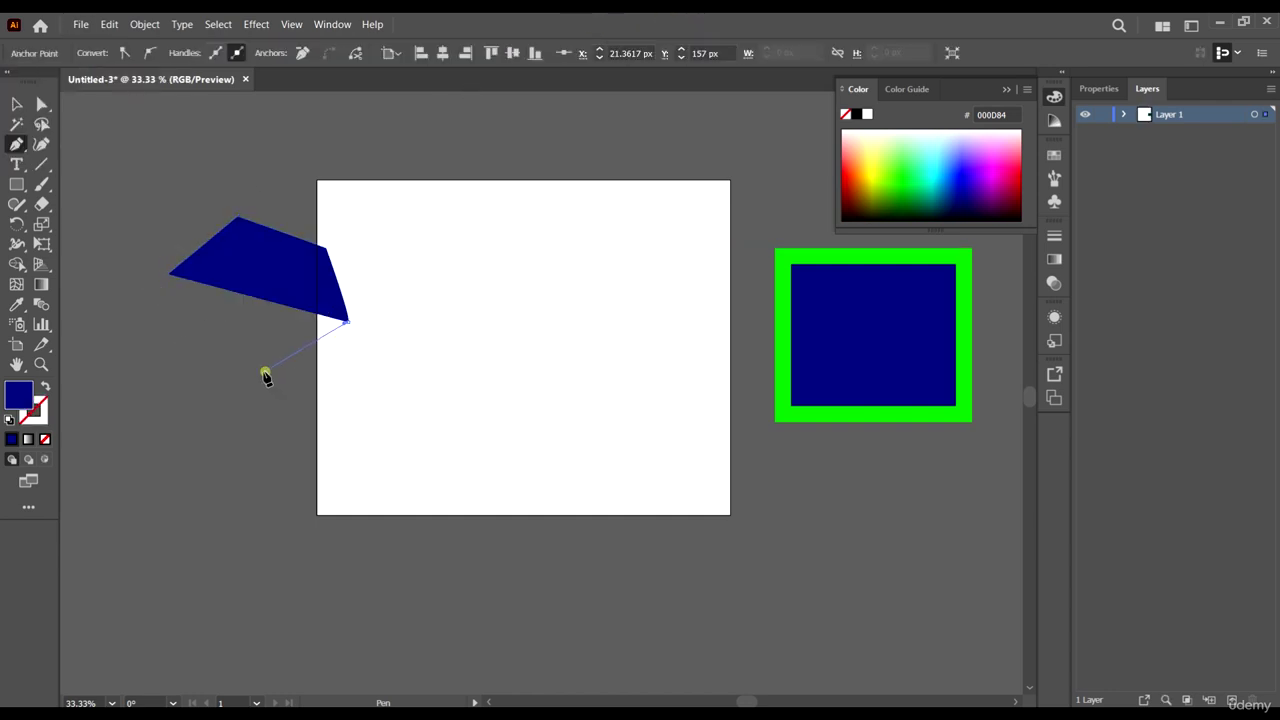
{"action": "left_click", "coordinate": [265, 370]}
Step: Extend the path with curved and corner points across the artboard's lower left and back around towards its starting point
{"action": "left_click_drag", "start_coordinate": [375, 430], "coordinate": [457, 397]}
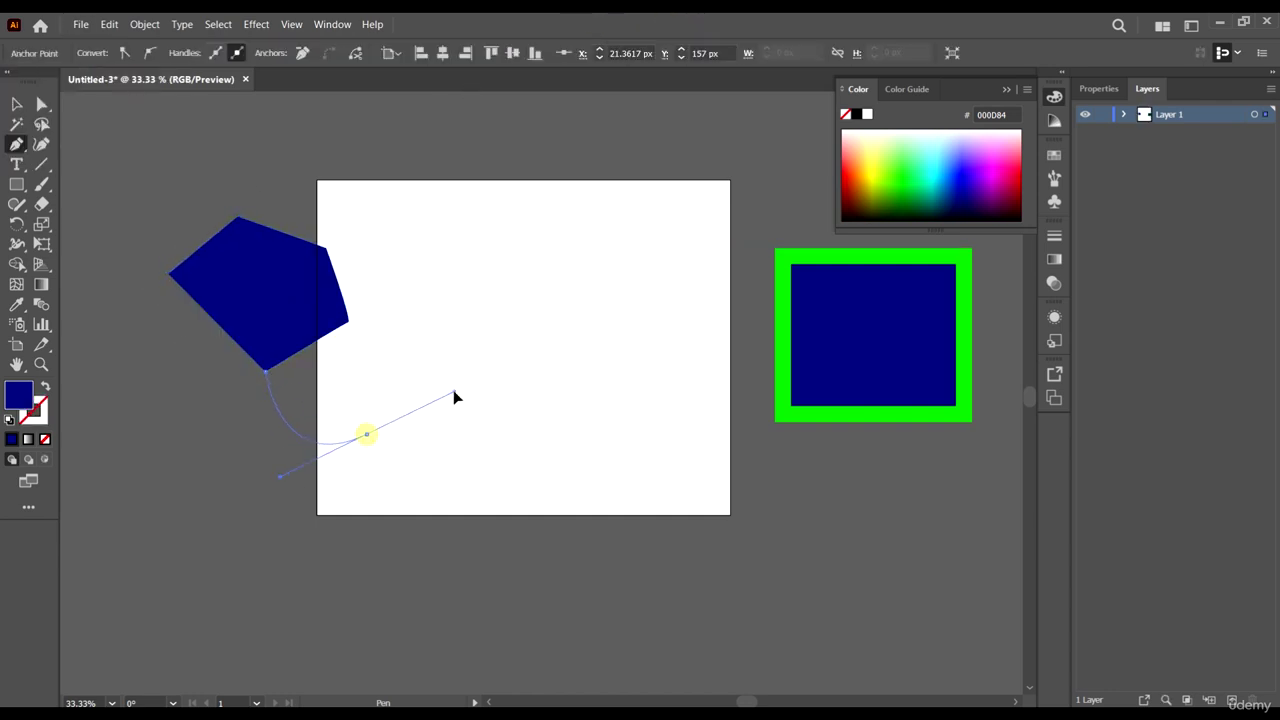
{"action": "left_click", "coordinate": [493, 515]}
{"action": "left_click", "coordinate": [340, 614], "text": "ctrl"}
{"action": "left_click_drag", "start_coordinate": [163, 533], "coordinate": [160, 456]}
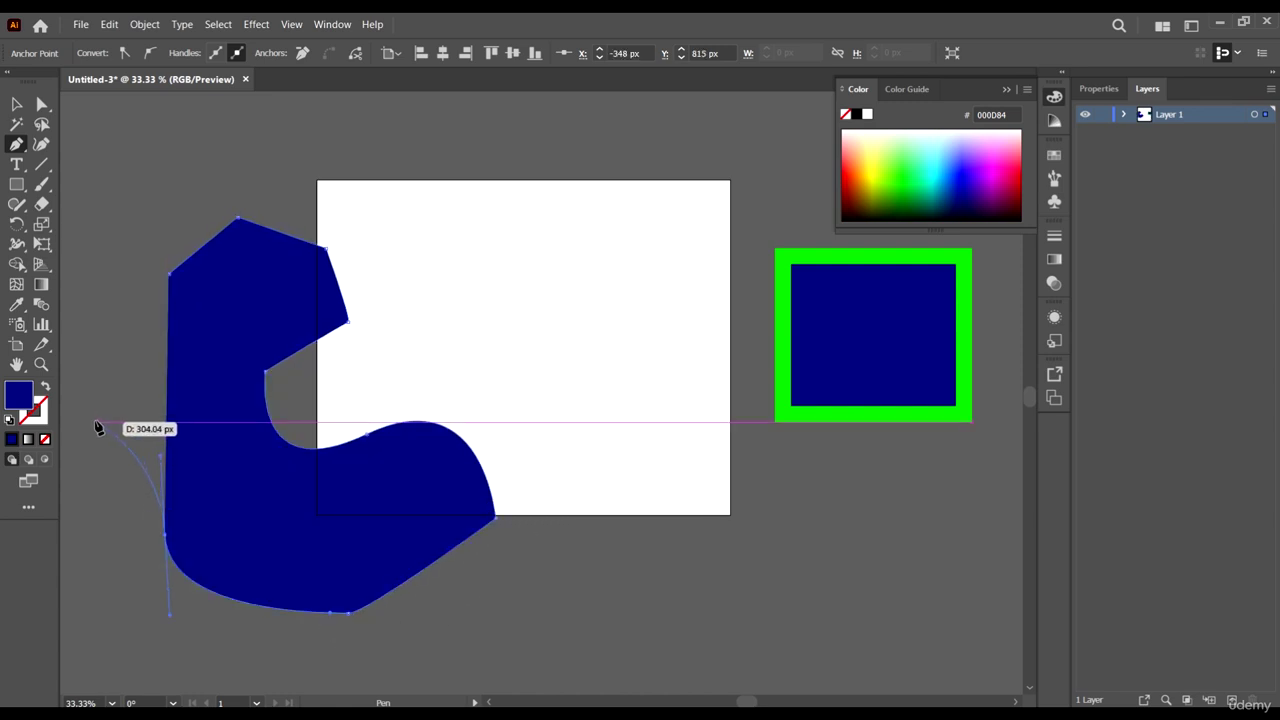
{"action": "scroll", "coordinate": [173, 473], "scroll_direction": "left", "scroll_amount": 2}
{"action": "left_click_drag", "start_coordinate": [86, 429], "coordinate": [125, 267]}
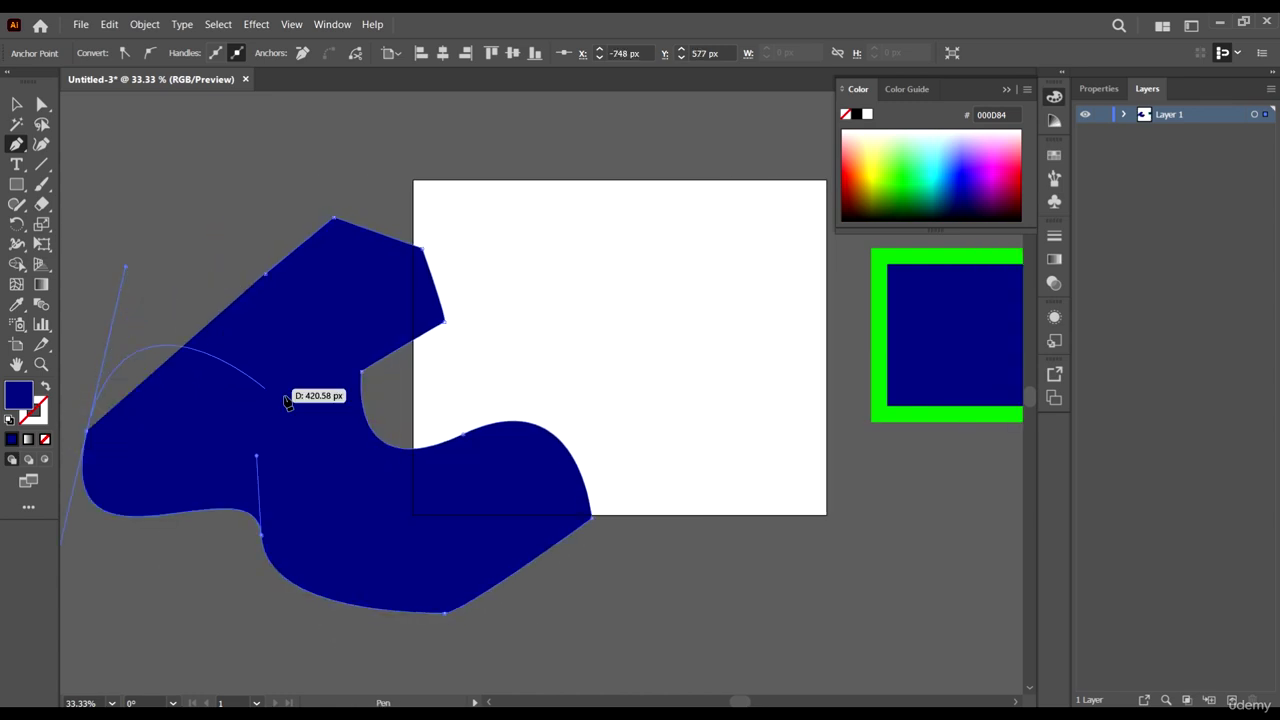
{"action": "left_click_drag", "start_coordinate": [289, 395], "coordinate": [299, 355]}
{"action": "left_click_drag", "start_coordinate": [220, 320], "coordinate": [233, 244]}
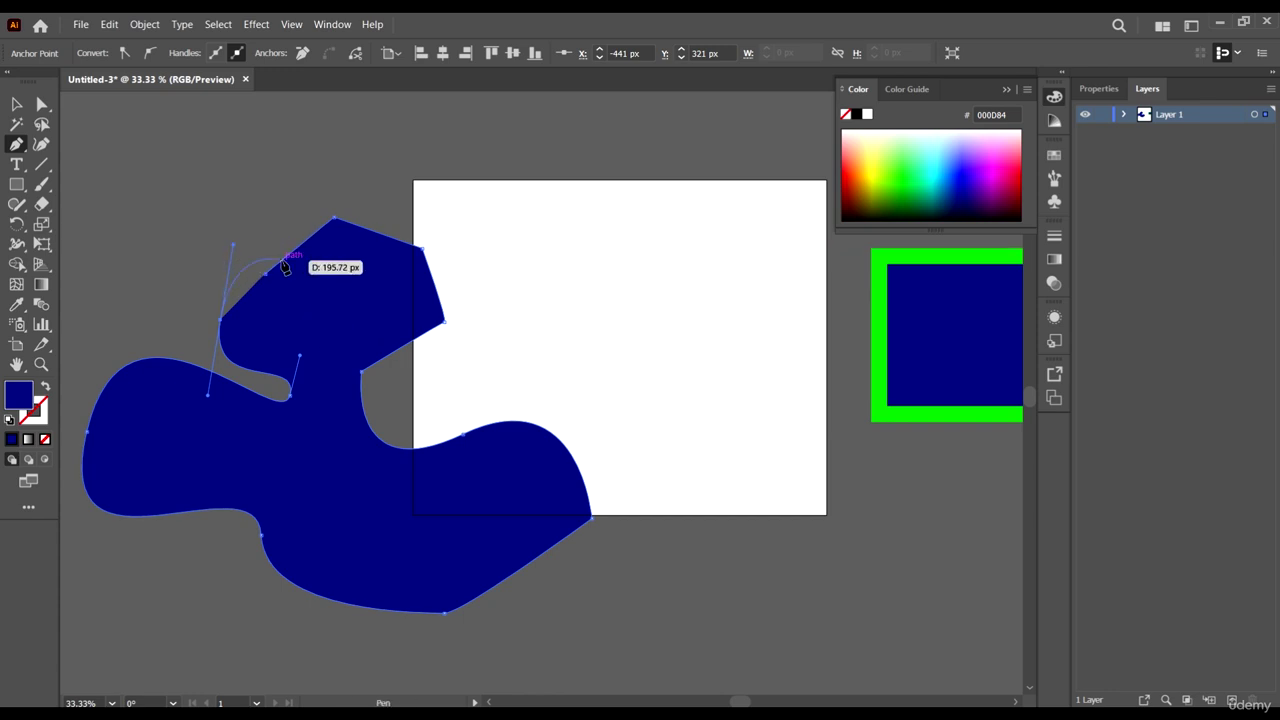
Step: Swap the path's fill and stroke, add the remaining anchor points, and close the path at its starting point
{"action": "key", "text": "shift+x"}
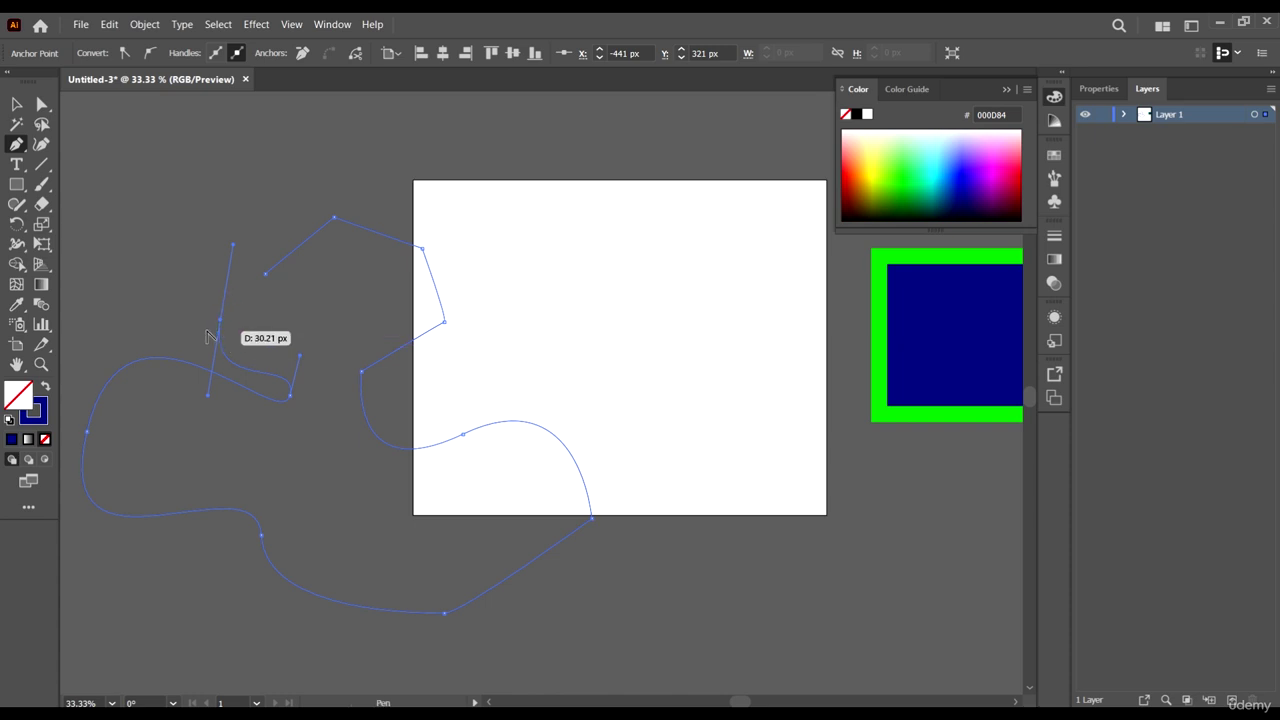
{"action": "scroll", "coordinate": [243, 350], "scroll_direction": "up", "scroll_amount": 5}
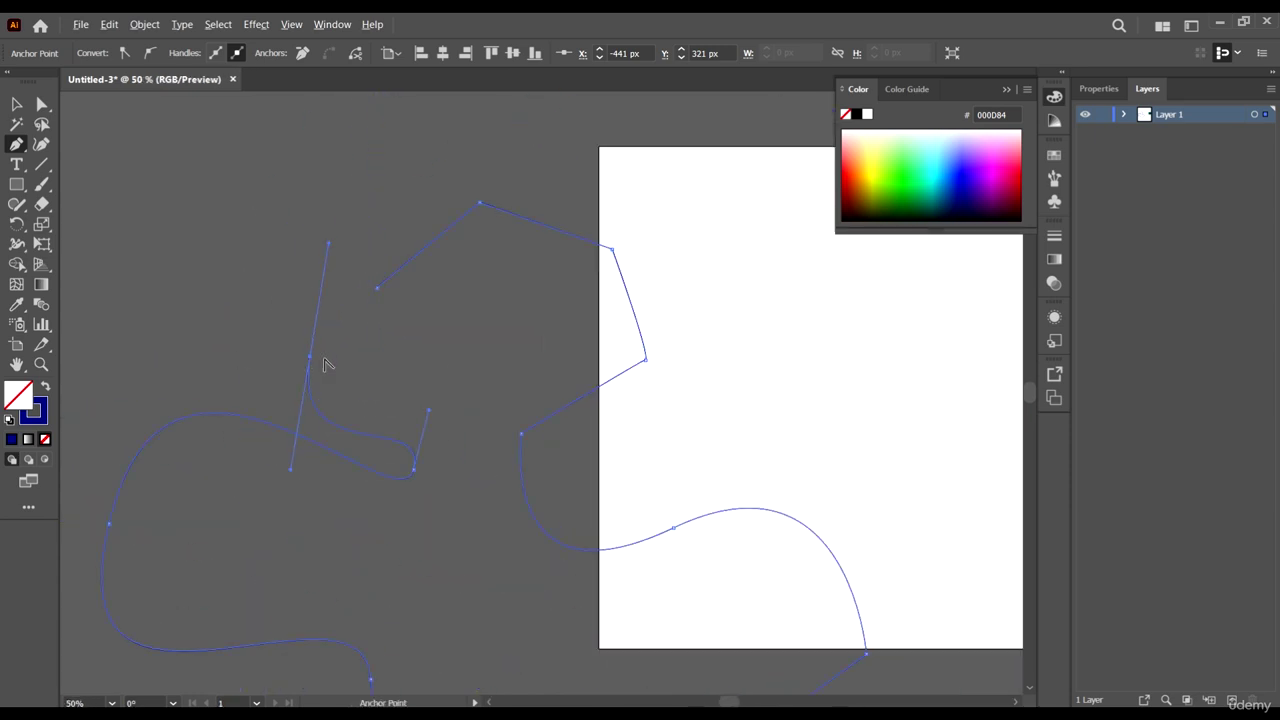
{"action": "left_click_drag", "start_coordinate": [380, 369], "coordinate": [377, 294]}
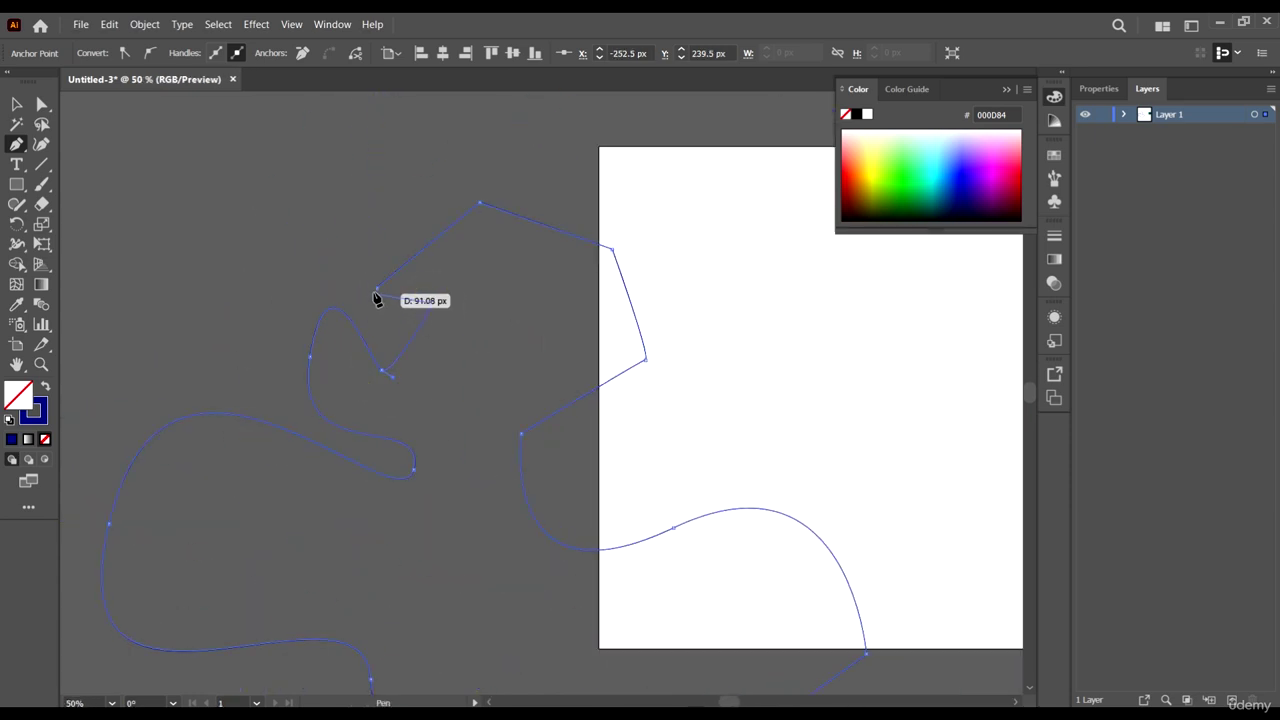
{"action": "left_click", "coordinate": [376, 289]}
Step: Swap the closed path's fill and stroke to give it a navy fill and no stroke
{"action": "left_click", "coordinate": [16, 104]}
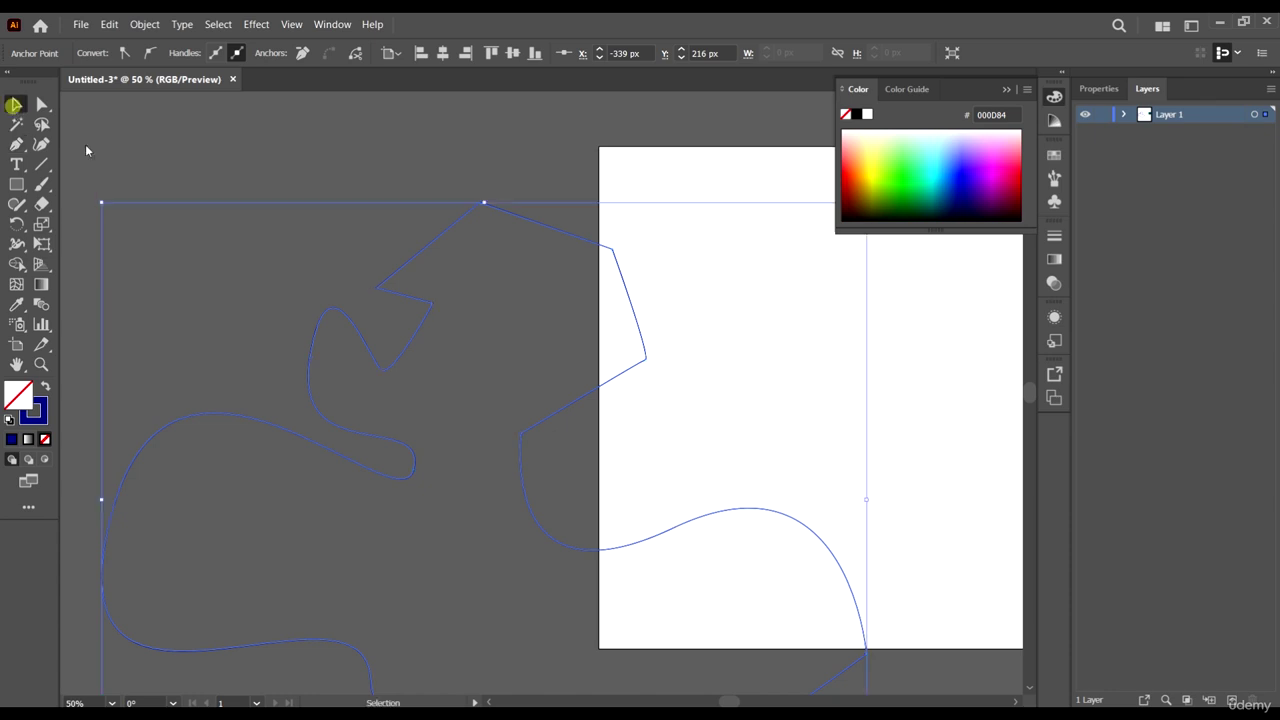
{"action": "left_click", "coordinate": [294, 211]}
{"action": "left_click_drag", "start_coordinate": [310, 263], "coordinate": [587, 388]}
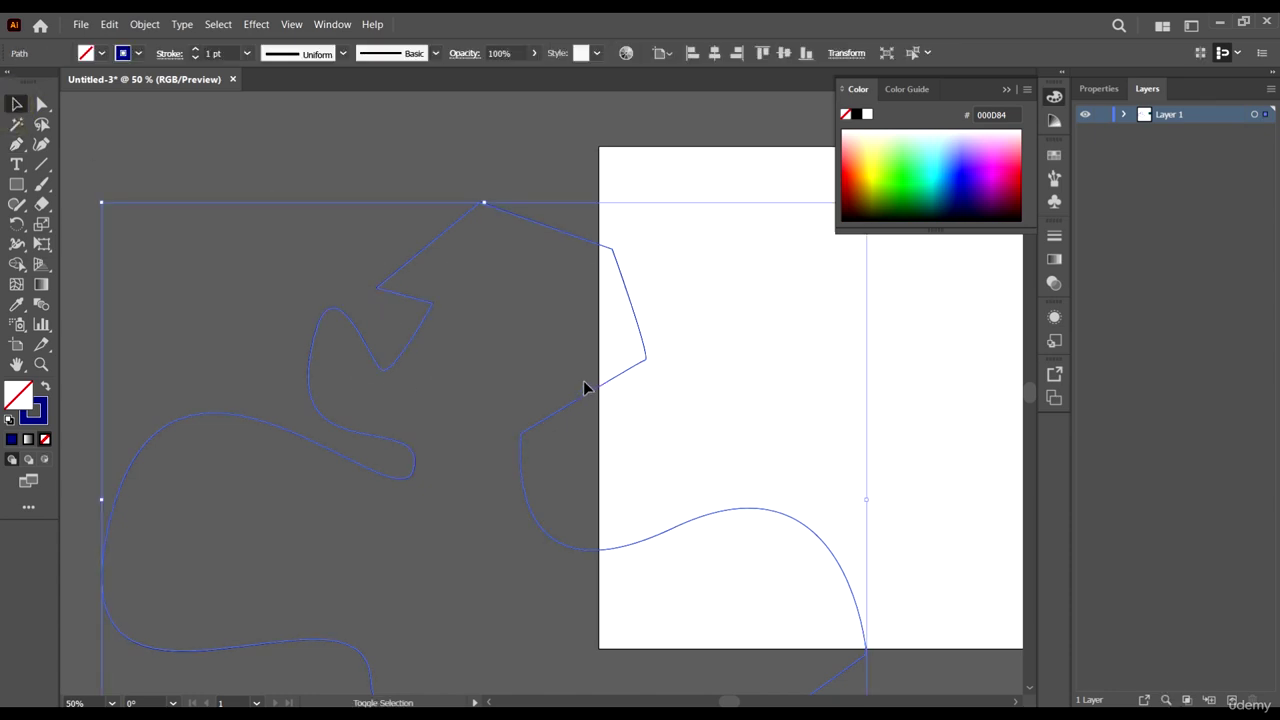
{"action": "key", "text": "shift+x"}
{"action": "scroll", "coordinate": [539, 383], "scroll_direction": "down", "scroll_amount": 5}
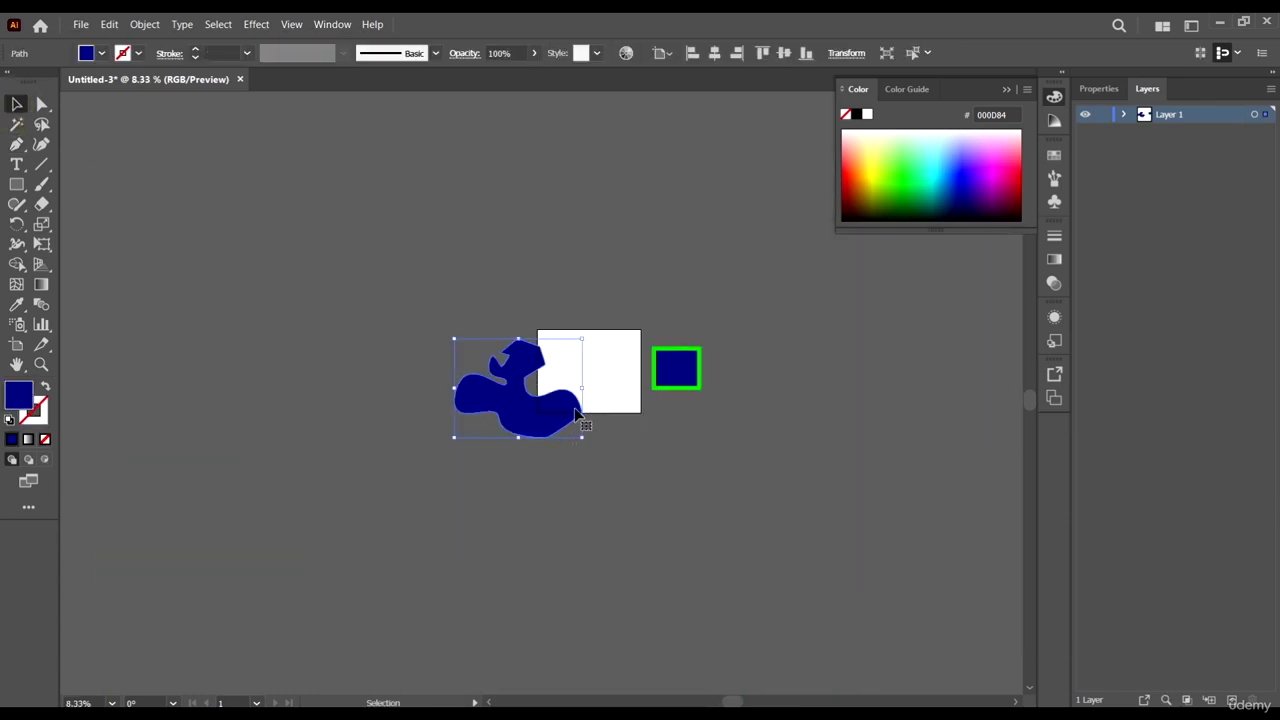
{"action": "scroll", "coordinate": [582, 365], "scroll_direction": "up", "scroll_amount": 3}
{"action": "scroll", "coordinate": [432, 392], "scroll_direction": "down", "scroll_amount": 3}
{"action": "scroll", "coordinate": [362, 455], "scroll_direction": "up", "scroll_amount": 2}
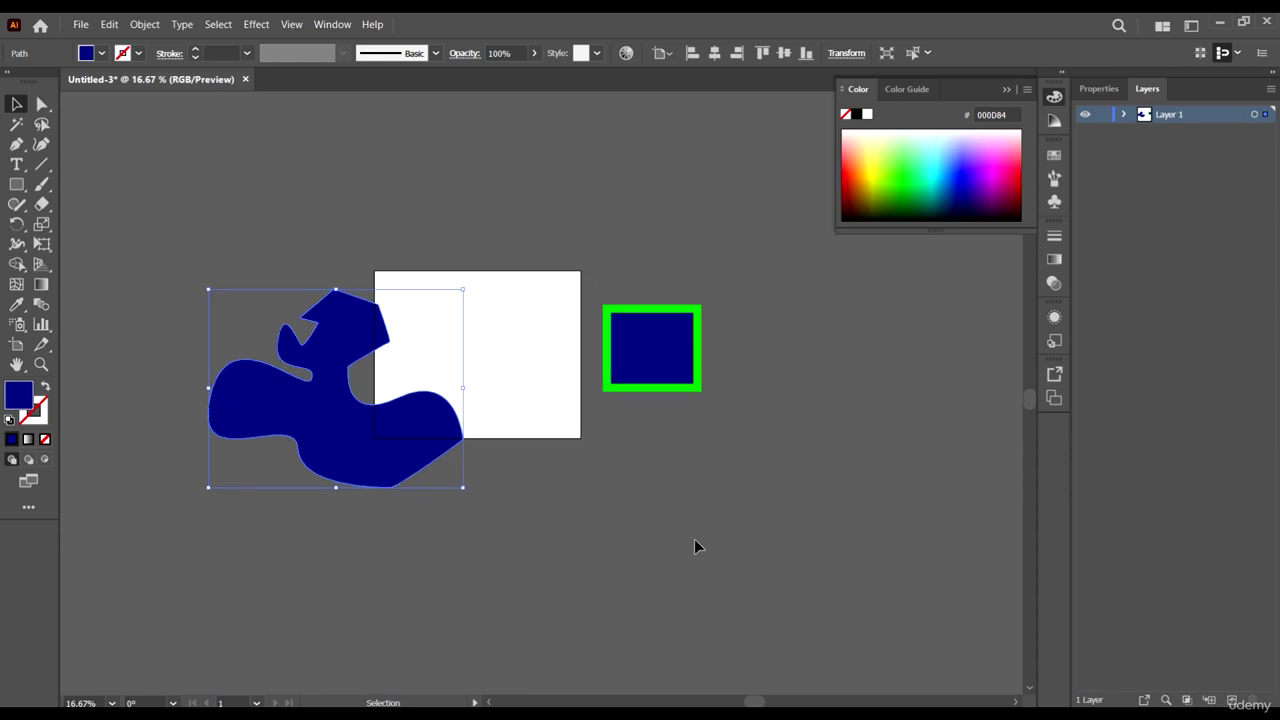
Step: Select all objects in the document and delete them
{"action": "key", "text": "ctrl+a"}
{"action": "scroll", "coordinate": [593, 545], "scroll_direction": "down", "scroll_amount": 2}
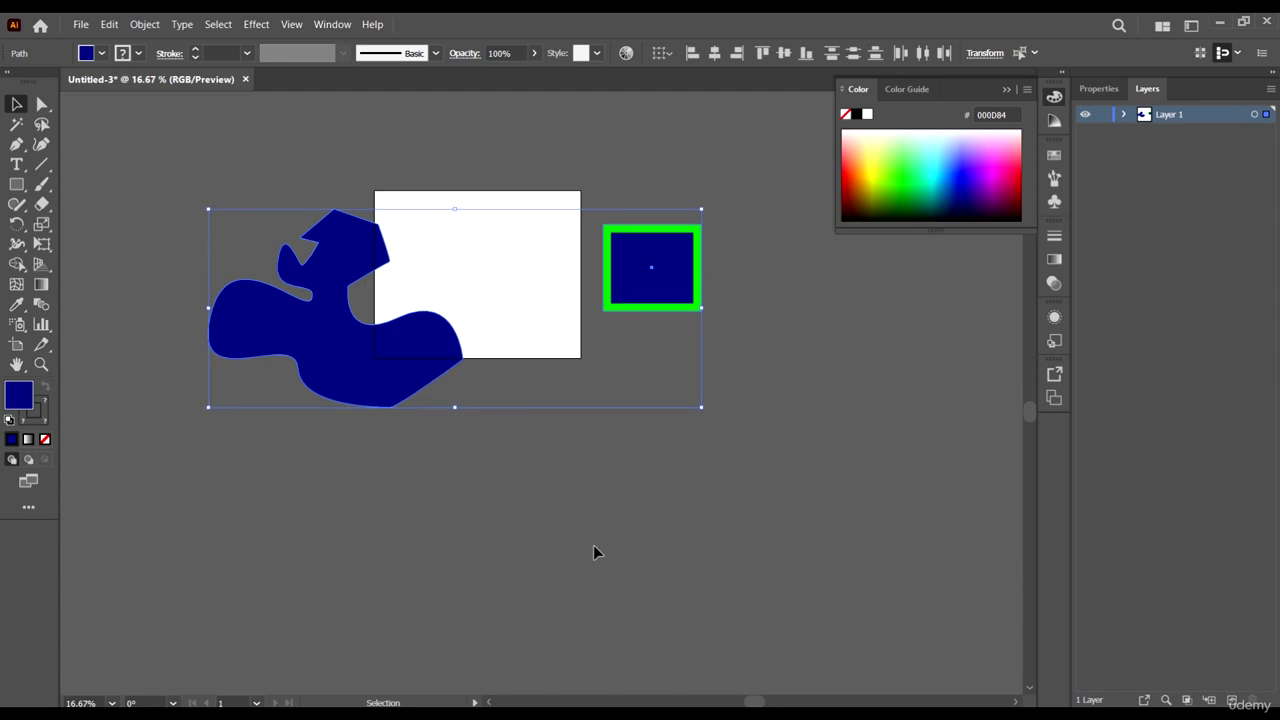
{"action": "key", "text": "Delete"}
Step: Draw a navy rectangle without a stroke and move it fully inside the artboard
{"action": "scroll", "coordinate": [519, 442], "scroll_direction": "up", "scroll_amount": 1}
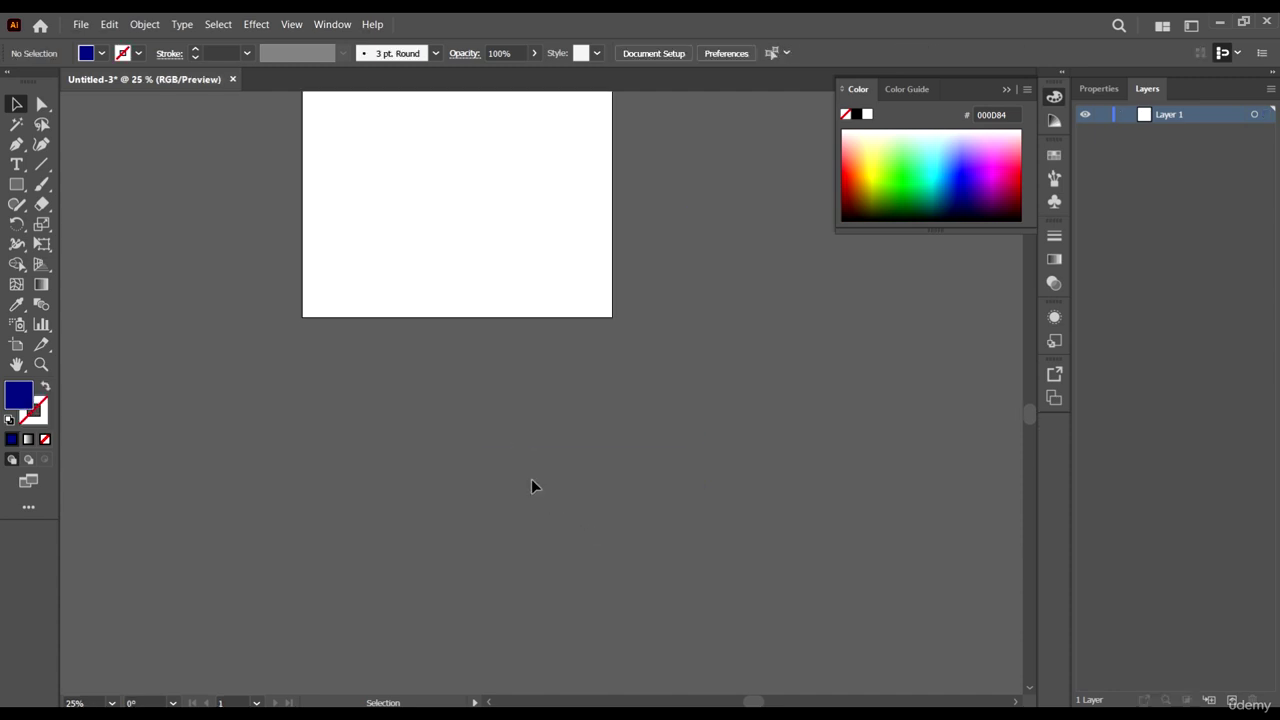
{"action": "scroll", "coordinate": [532, 481], "scroll_direction": "up", "scroll_amount": 4}
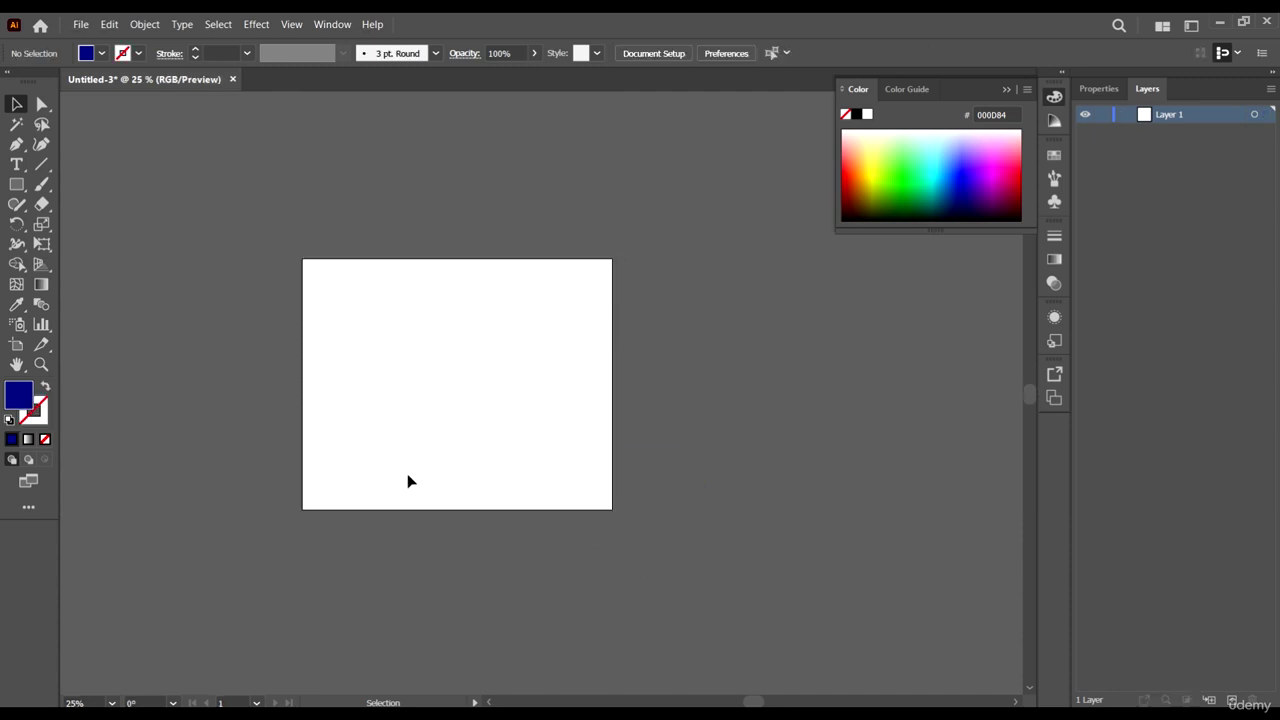
{"action": "scroll", "coordinate": [407, 481], "scroll_direction": "up", "scroll_amount": 1}
{"action": "left_click", "coordinate": [16, 184]}
{"action": "left_click_drag", "start_coordinate": [262, 176], "coordinate": [421, 388]}
{"action": "left_click", "coordinate": [16, 104]}
{"action": "left_click_drag", "start_coordinate": [395, 245], "coordinate": [444, 325]}
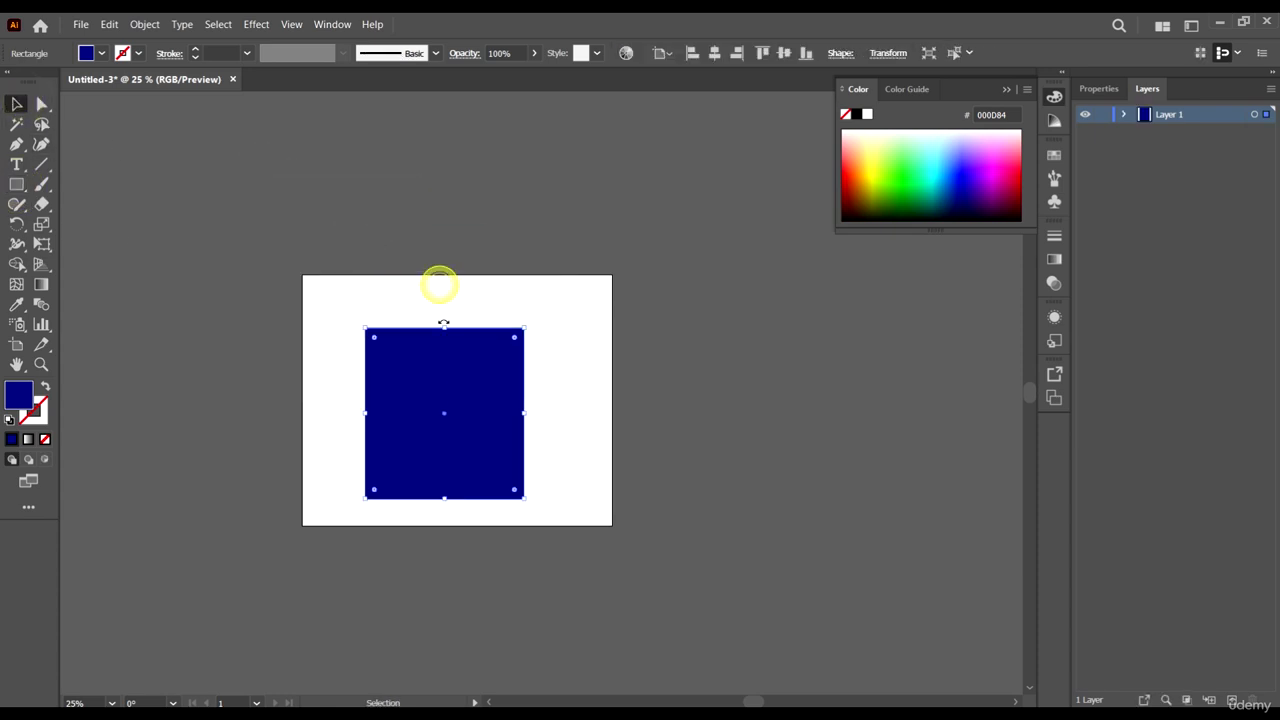
Step: Set the rectangle's fill to None using the fill swatches
{"action": "left_click", "coordinate": [100, 53]}
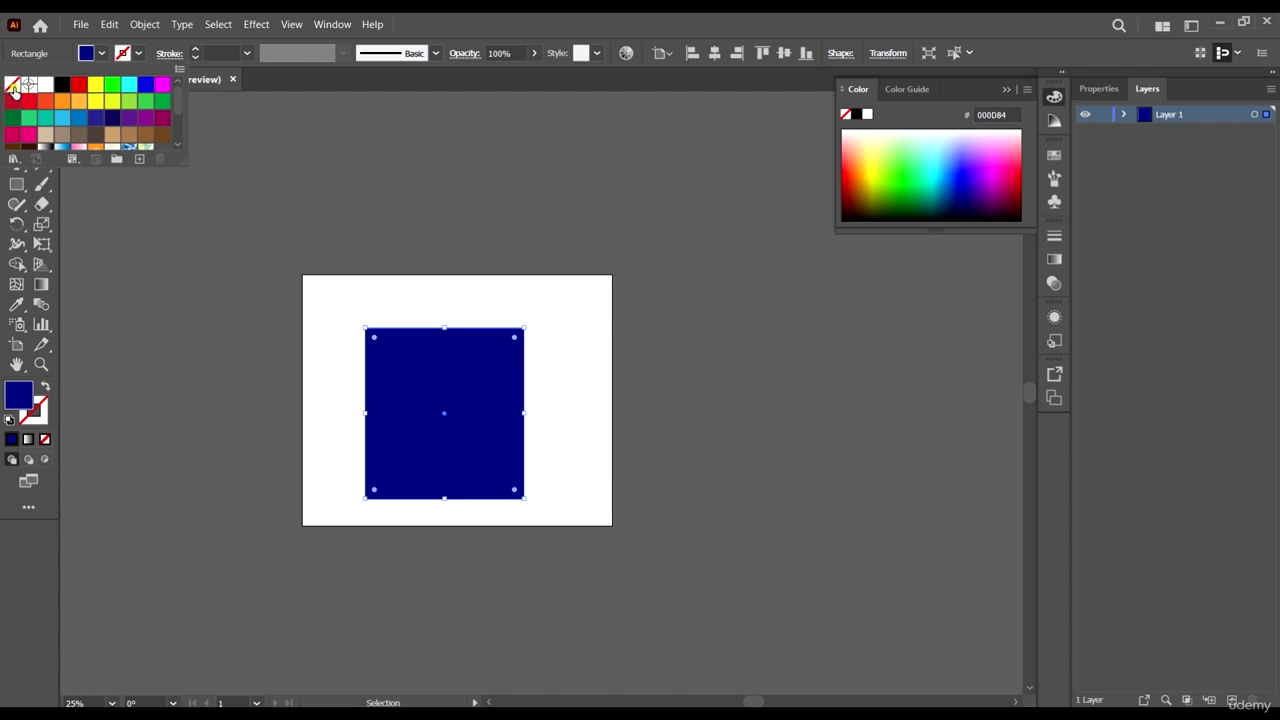
{"action": "left_click", "coordinate": [13, 87]}
{"action": "left_click", "coordinate": [668, 18]}
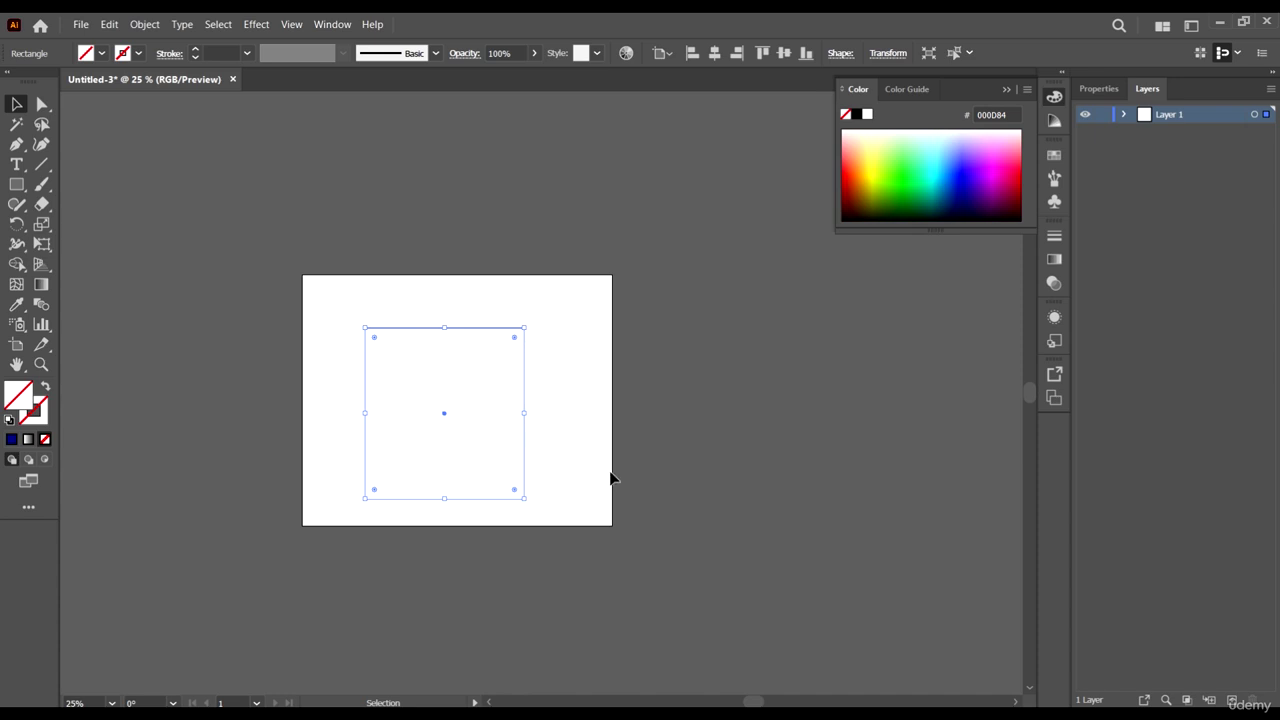
Step: Reapply the solid navy fill #000D84 to the rectangle and move it slightly up and right, near the artboard's centre
{"action": "scroll", "coordinate": [480, 457], "scroll_direction": "down", "scroll_amount": 1}
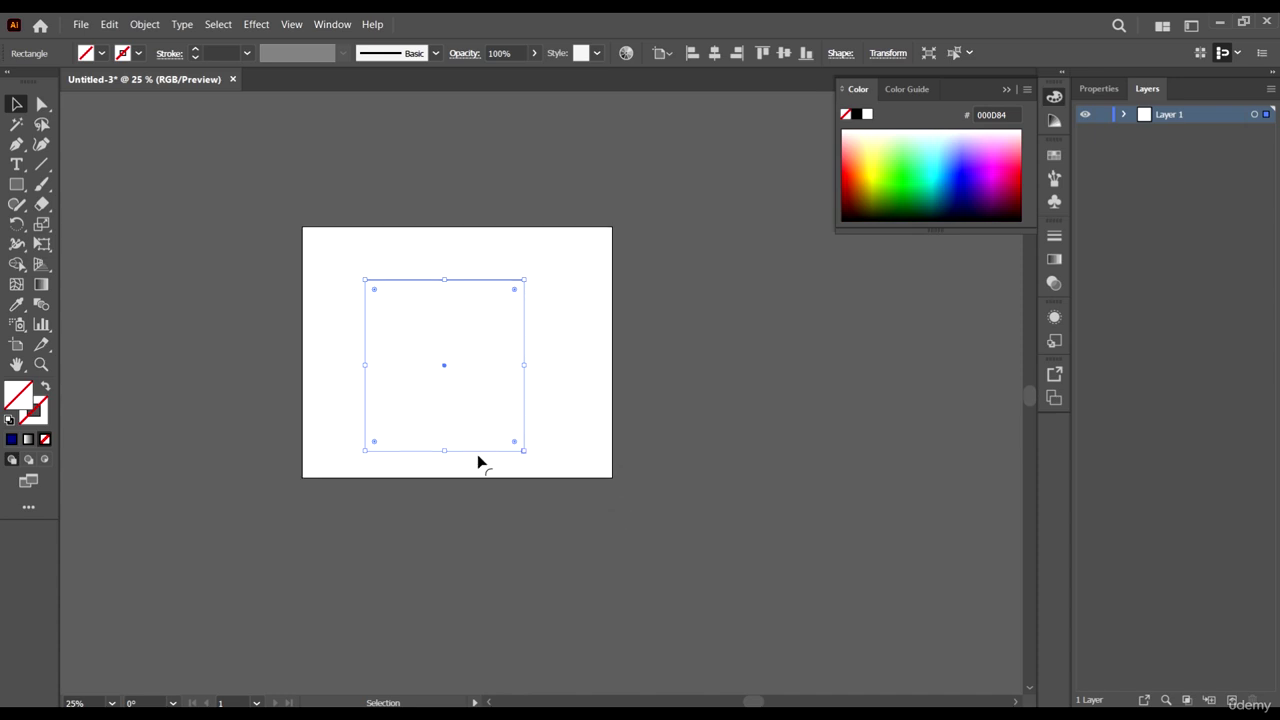
{"action": "scroll", "coordinate": [480, 451], "scroll_direction": "up", "scroll_amount": 1}
{"action": "key", "text": "comma"}
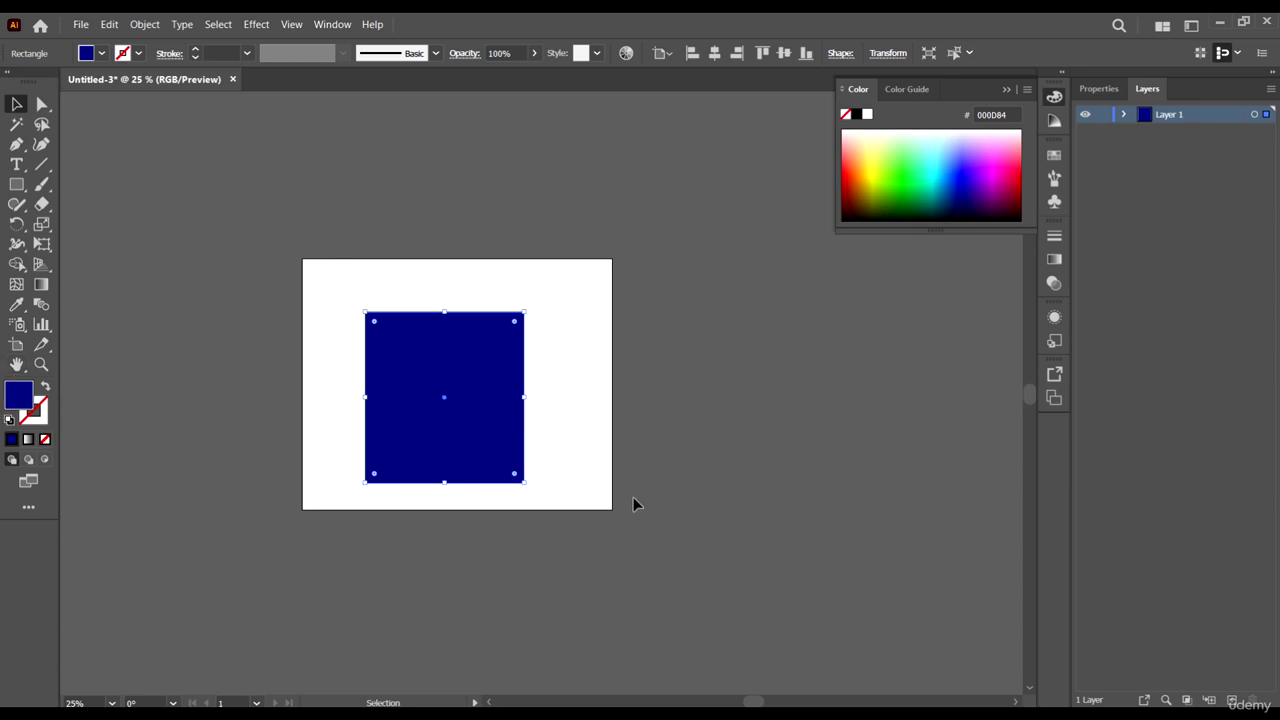
{"action": "left_click_drag", "start_coordinate": [488, 442], "coordinate": [501, 429]}
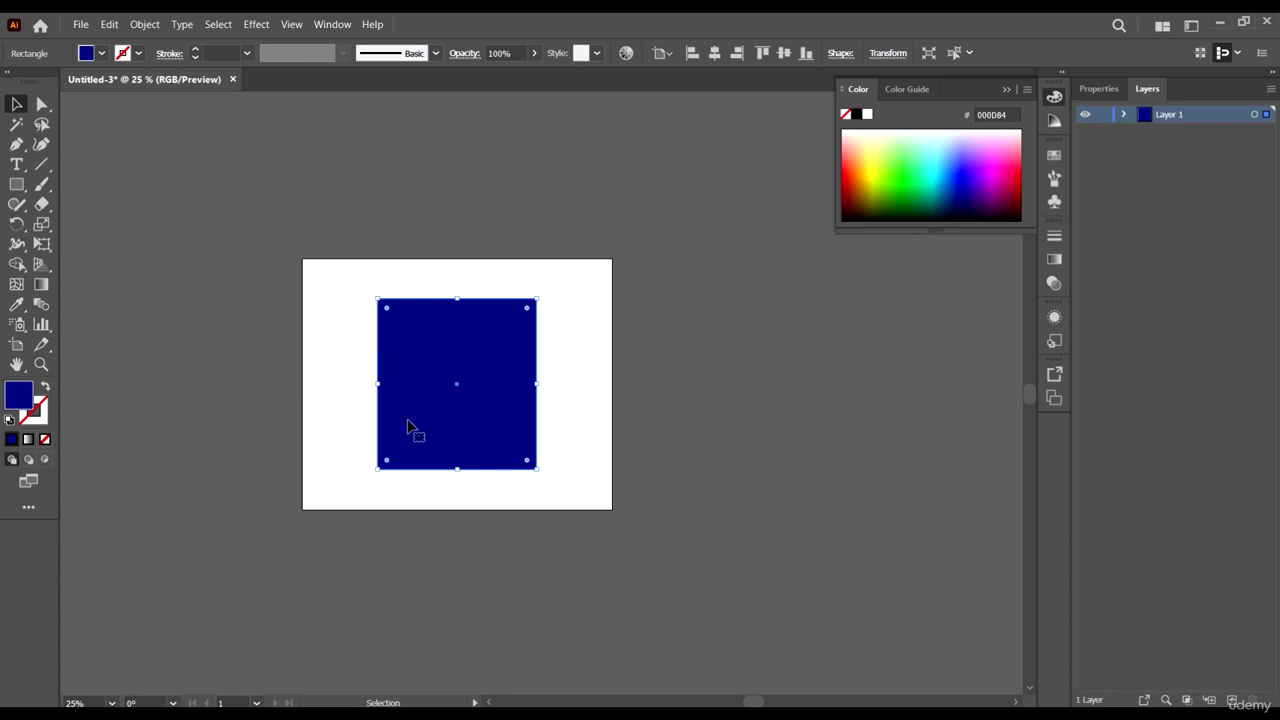
Step: Apply the white-to-black linear gradient to the rectangle's fill, and then remove the fill by setting it to None
{"action": "key", "text": "period"}
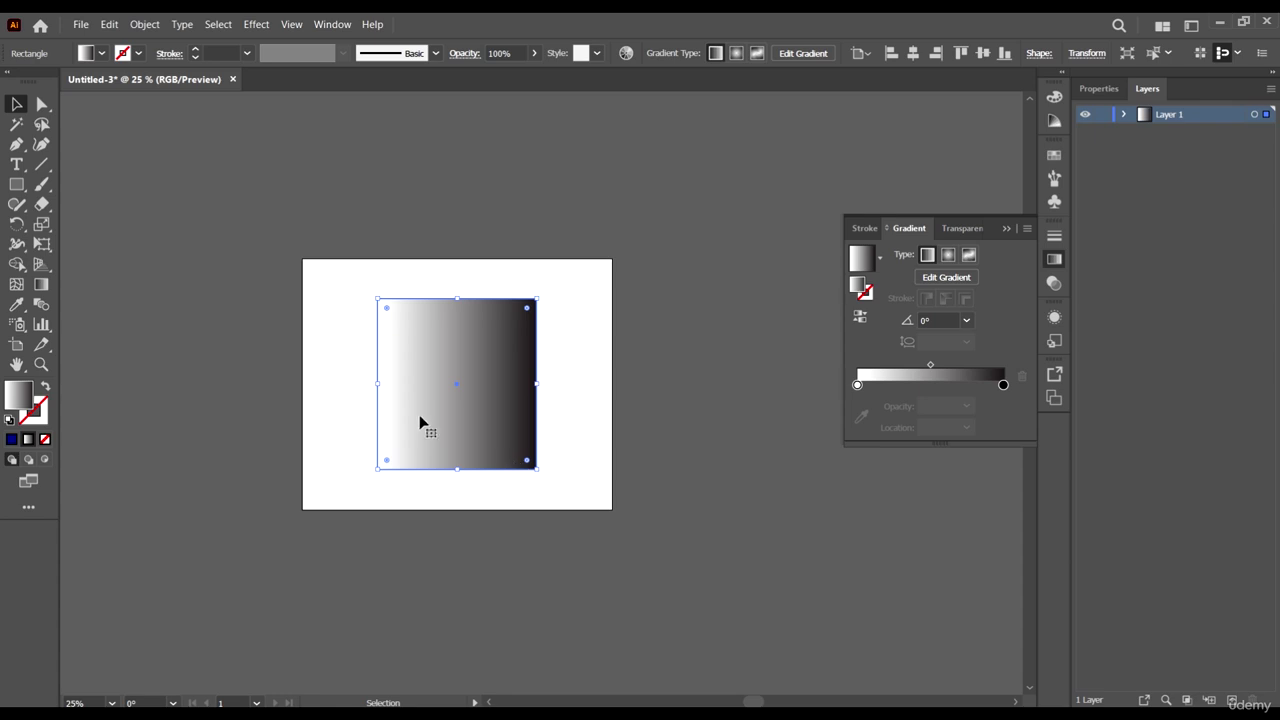
{"action": "scroll", "coordinate": [520, 420], "scroll_direction": "down", "scroll_amount": 1}
{"action": "scroll", "coordinate": [520, 420], "scroll_direction": "up", "scroll_amount": 1}
{"action": "scroll", "coordinate": [476, 358], "scroll_direction": "up", "scroll_amount": 1}
{"action": "scroll", "coordinate": [472, 357], "scroll_direction": "up", "scroll_amount": 2}
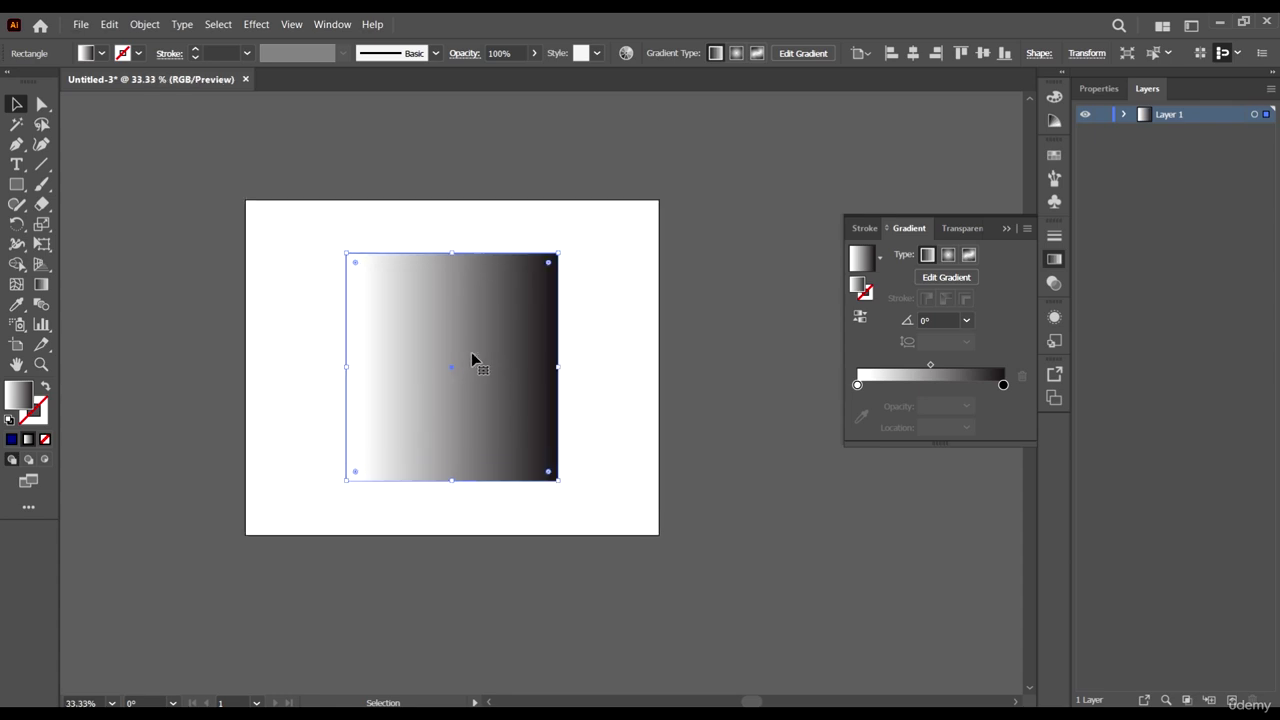
{"action": "scroll", "coordinate": [480, 401], "scroll_direction": "up", "scroll_amount": 1}
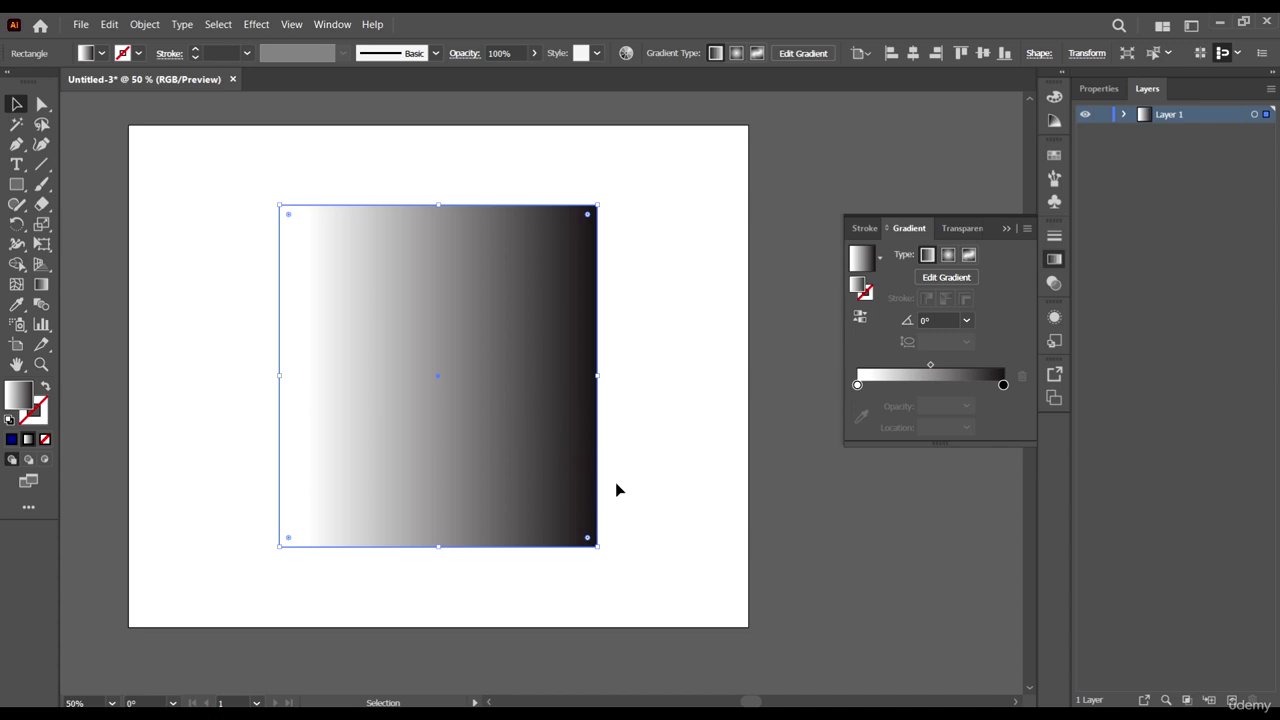
{"action": "scroll", "coordinate": [615, 489], "scroll_direction": "down", "scroll_amount": 1}
{"action": "scroll", "coordinate": [614, 486], "scroll_direction": "up", "scroll_amount": 1}
{"action": "key", "text": "/"}
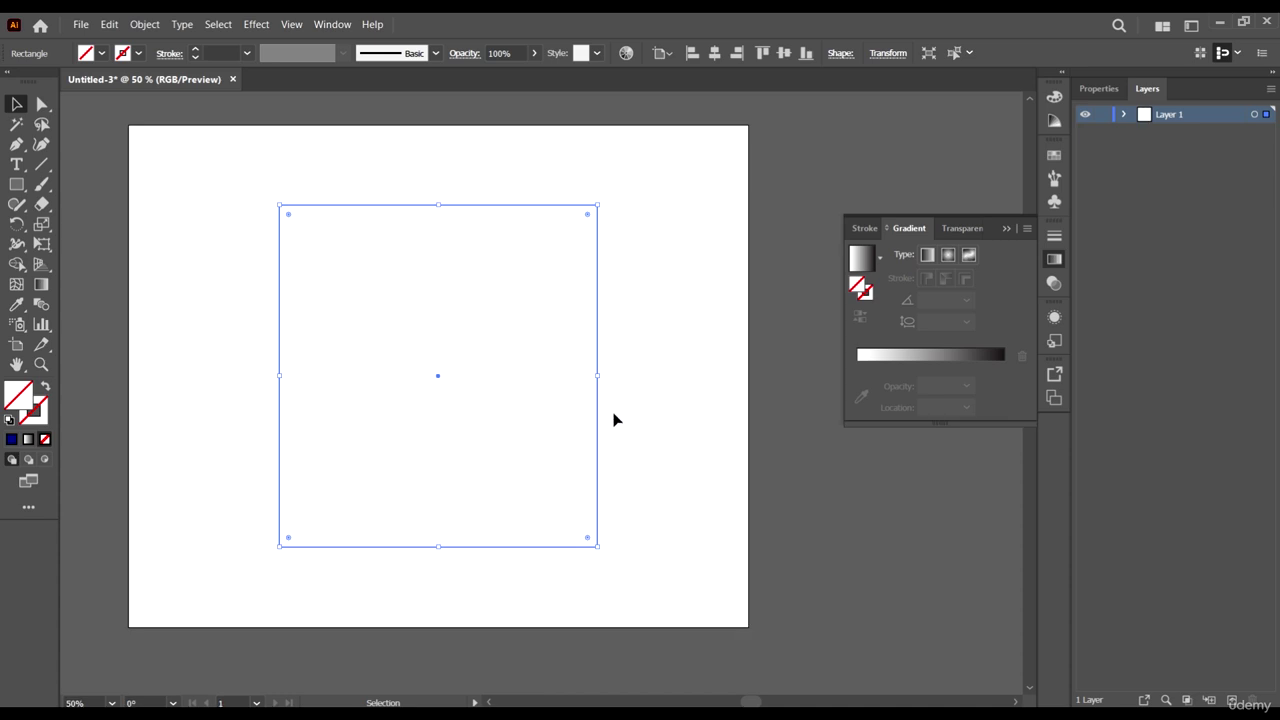
Step: Apply the white-to-black linear gradient to the rectangle's stroke and set the stroke weight to 17 pt
{"action": "left_click", "coordinate": [42, 414]}
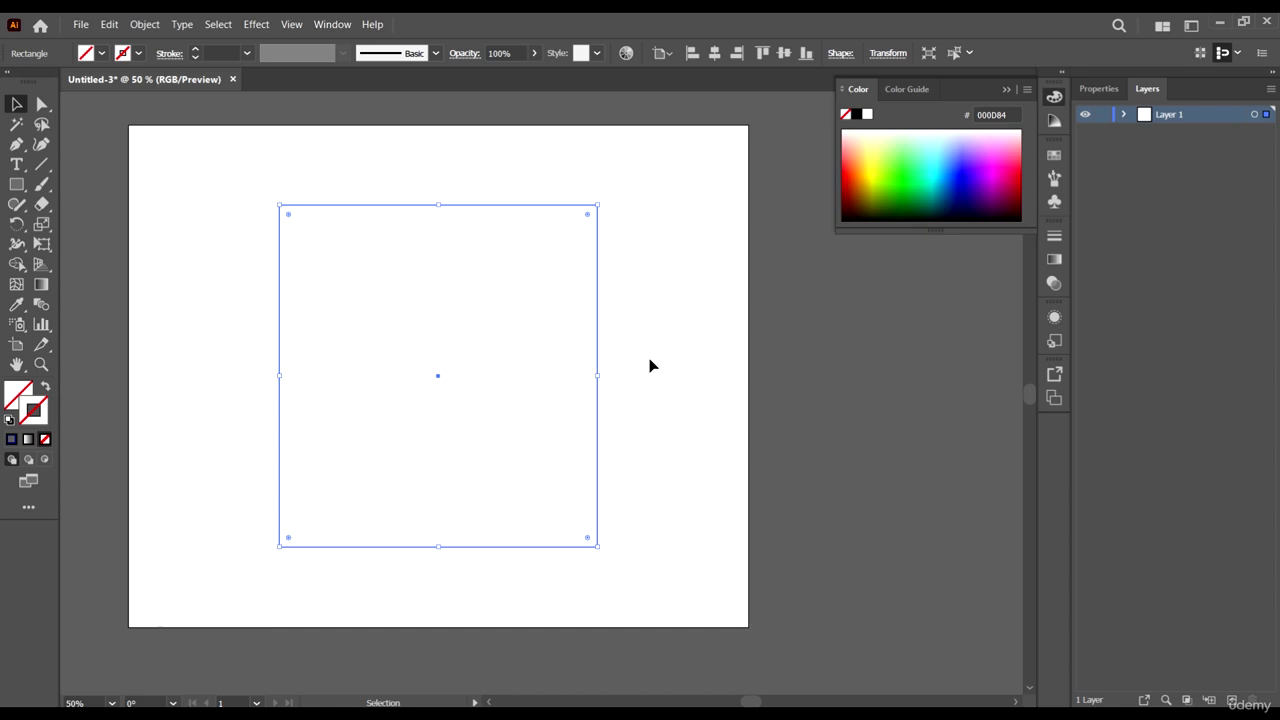
{"action": "key", "text": "period"}
{"action": "left_click", "coordinate": [220, 53]}
{"action": "scroll", "coordinate": [220, 53], "scroll_direction": "up", "scroll_amount": 17}
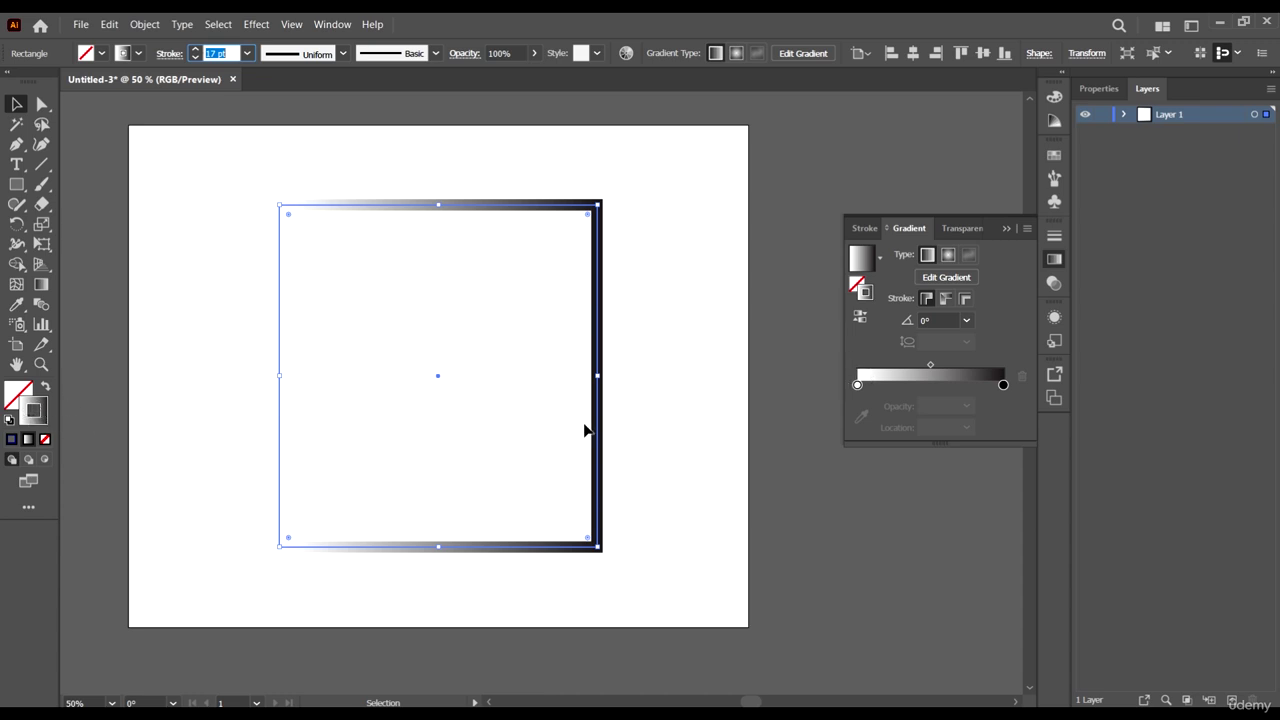
{"action": "type", "text": ","}
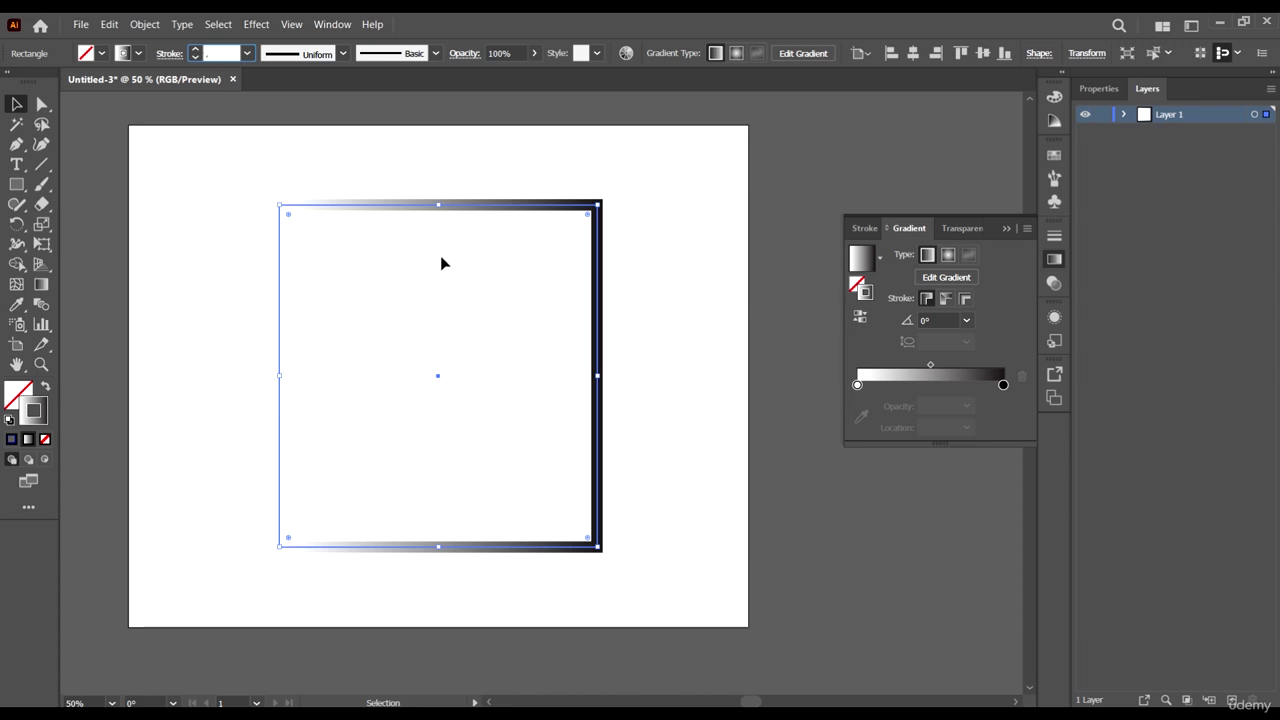
Step: Reselect the rectangle with its gradient stroke and set the stroke weight to 18 pt
{"action": "left_click", "coordinate": [528, 163]}
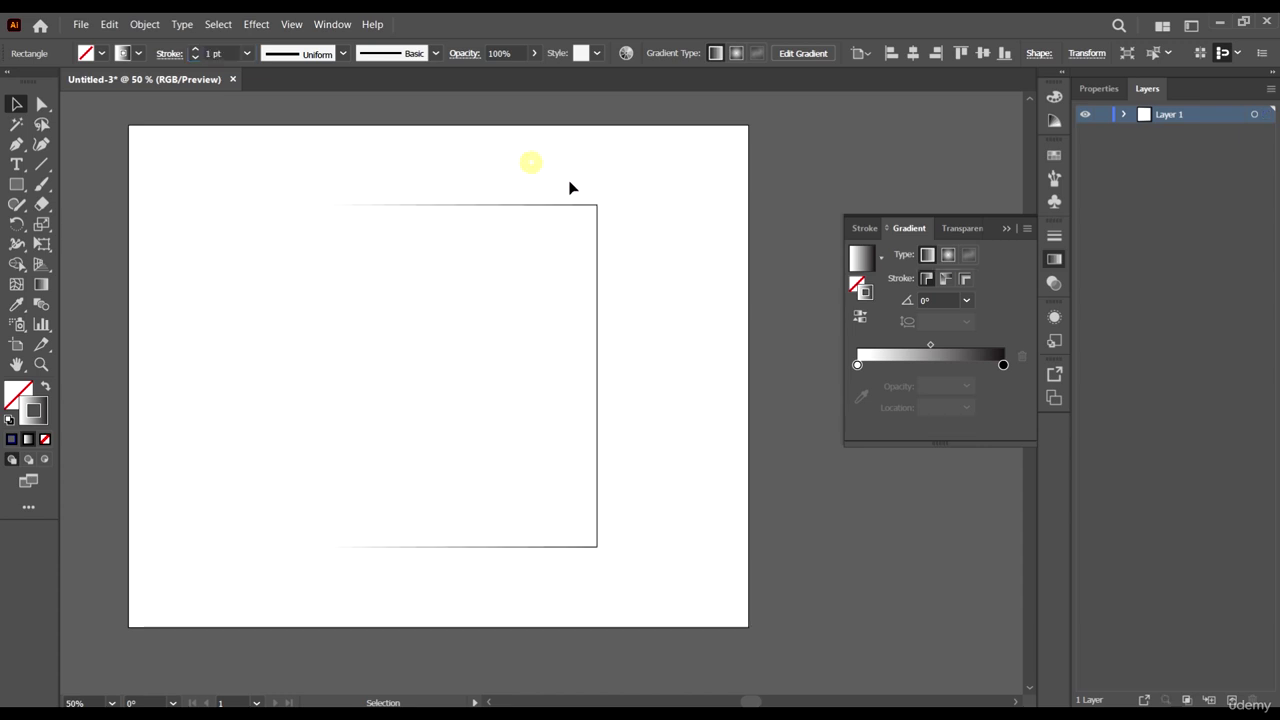
{"action": "left_click_drag", "start_coordinate": [603, 160], "coordinate": [506, 286]}
{"action": "left_click", "coordinate": [216, 53]}
{"action": "type", "text": "13"}
{"action": "key", "text": "Return"}
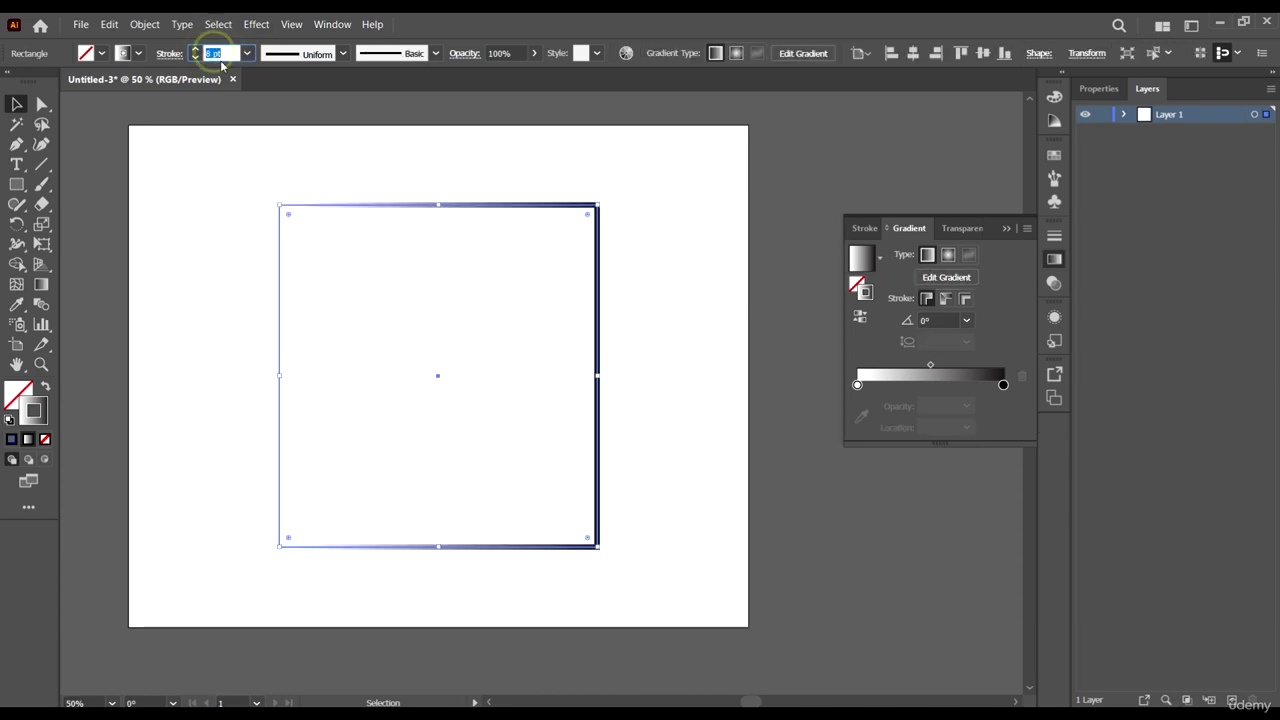
{"action": "scroll", "coordinate": [228, 65], "scroll_direction": "up", "scroll_amount": 2}
{"action": "type", "text": "18"}
{"action": "key", "text": "Return"}
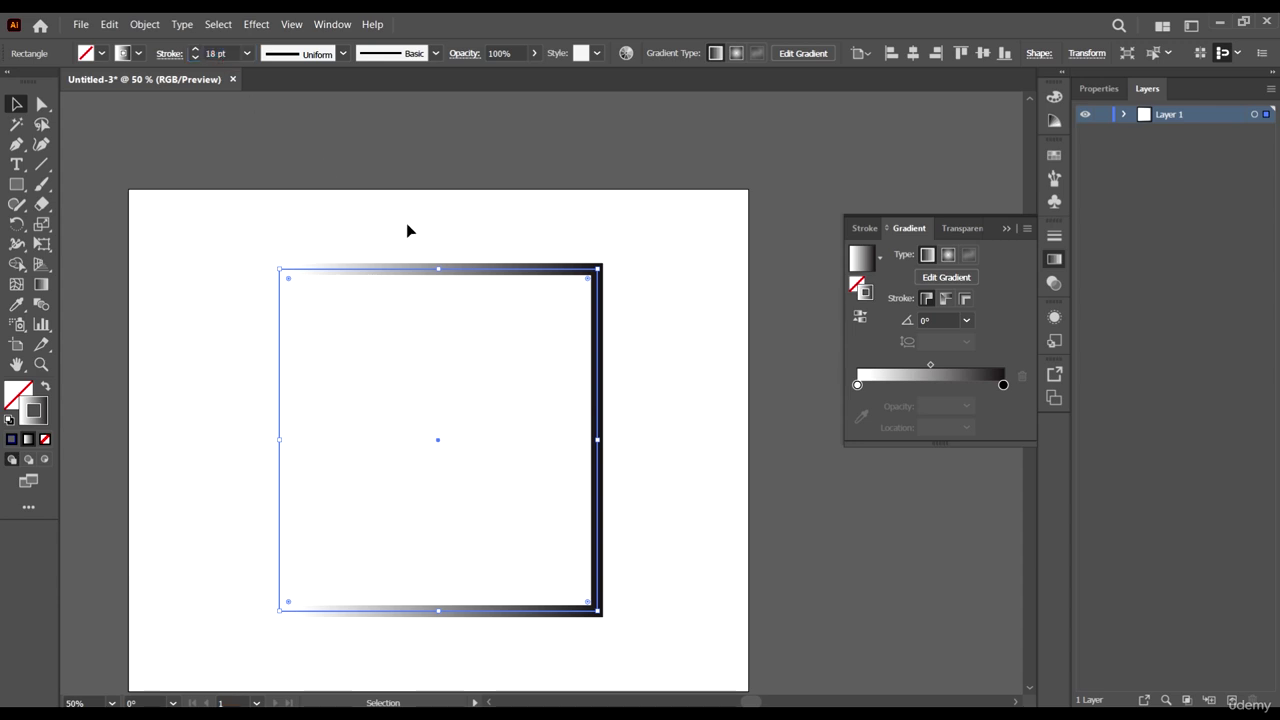
Step: Apply the solid navy colour #000D84 to the rectangle's stroke
{"action": "left_click", "coordinate": [517, 154]}
{"action": "scroll", "coordinate": [640, 343], "scroll_direction": "down", "scroll_amount": 2}
{"action": "left_click_drag", "start_coordinate": [655, 348], "coordinate": [404, 196]}
{"action": "key", "text": "comma"}
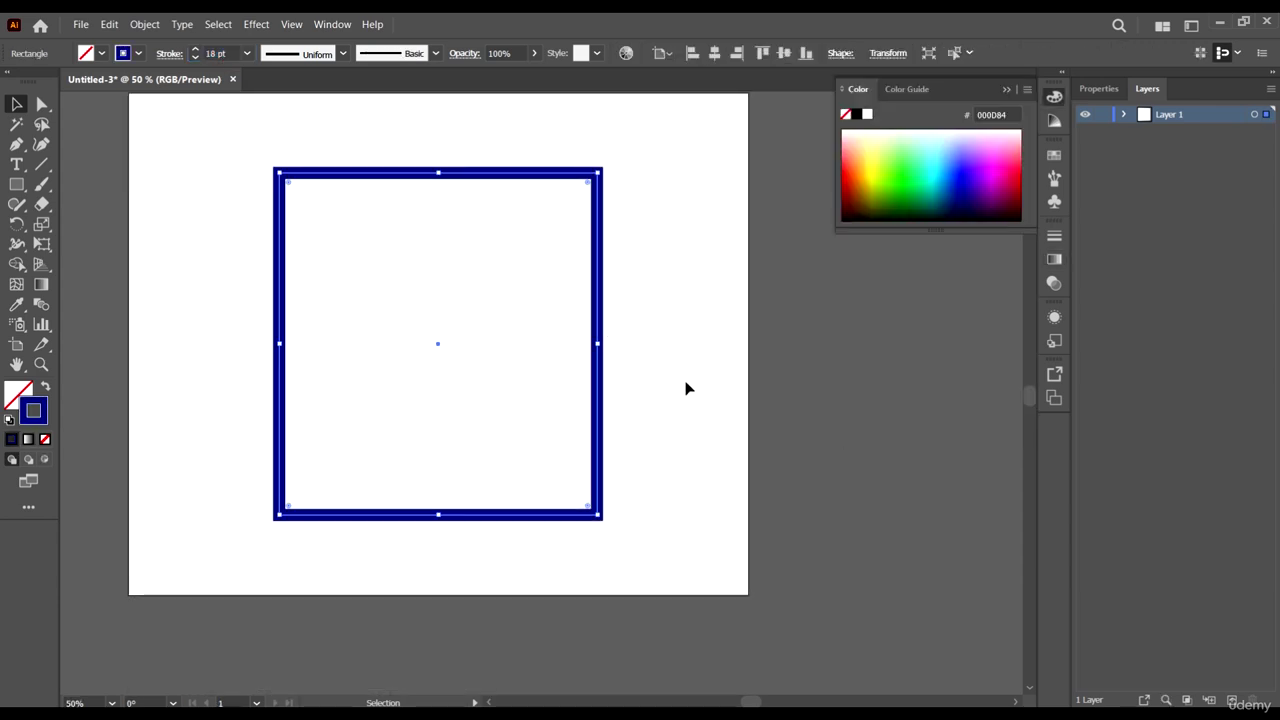
{"action": "scroll", "coordinate": [465, 195], "scroll_direction": "up", "scroll_amount": 2}
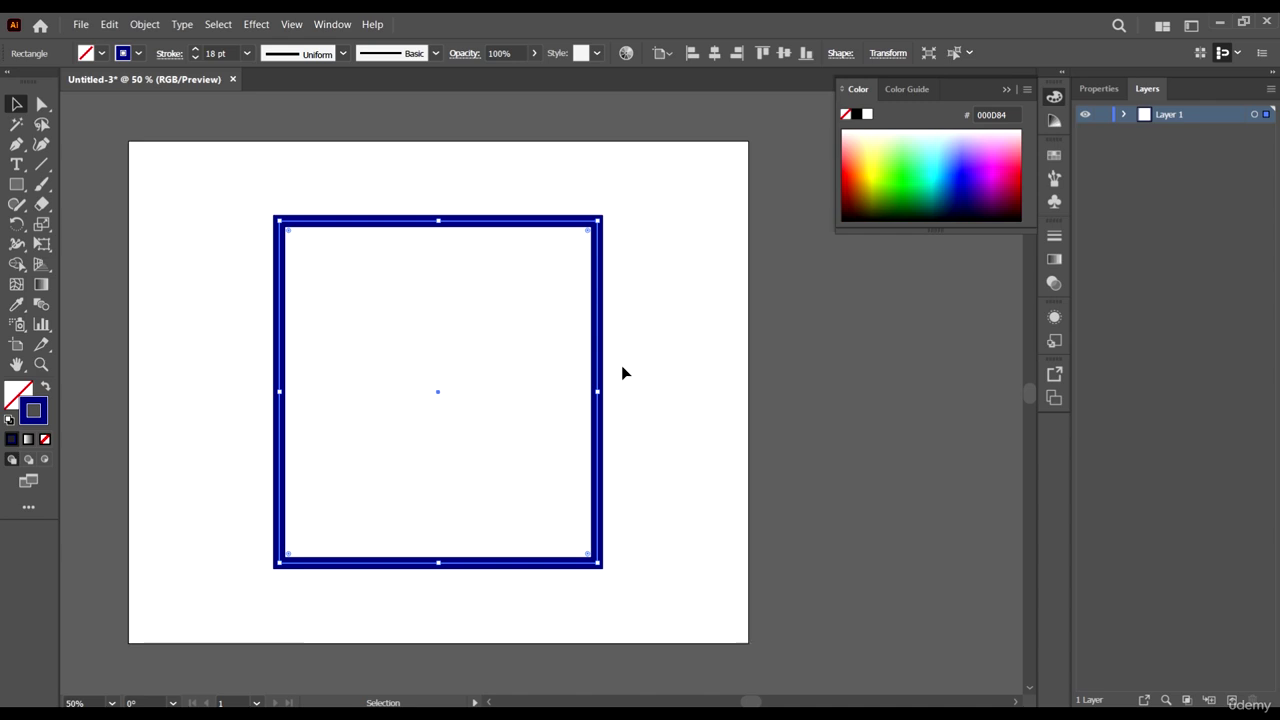
{"action": "left_click", "coordinate": [531, 221]}
{"action": "left_click_drag", "start_coordinate": [542, 230], "coordinate": [542, 230]}
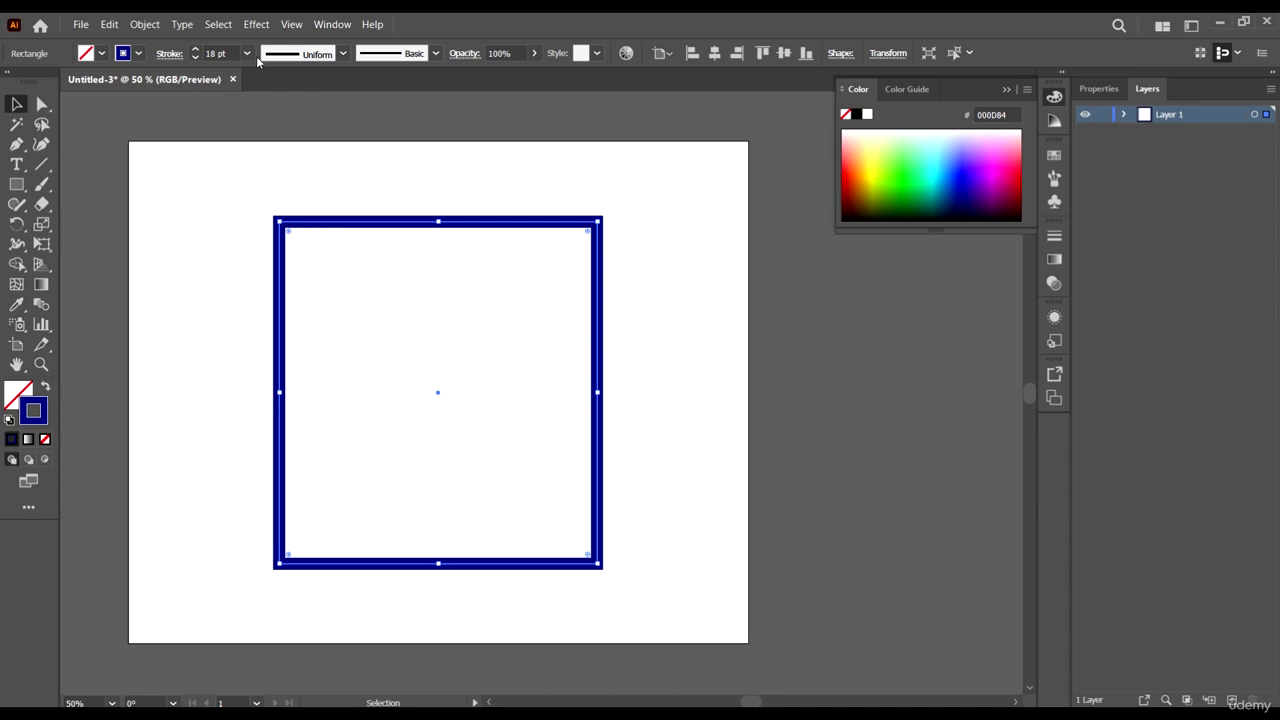
Step: Apply the white-to-black linear gradient to the rectangle's fill and set its stroke to None
{"action": "left_click", "coordinate": [28, 439]}
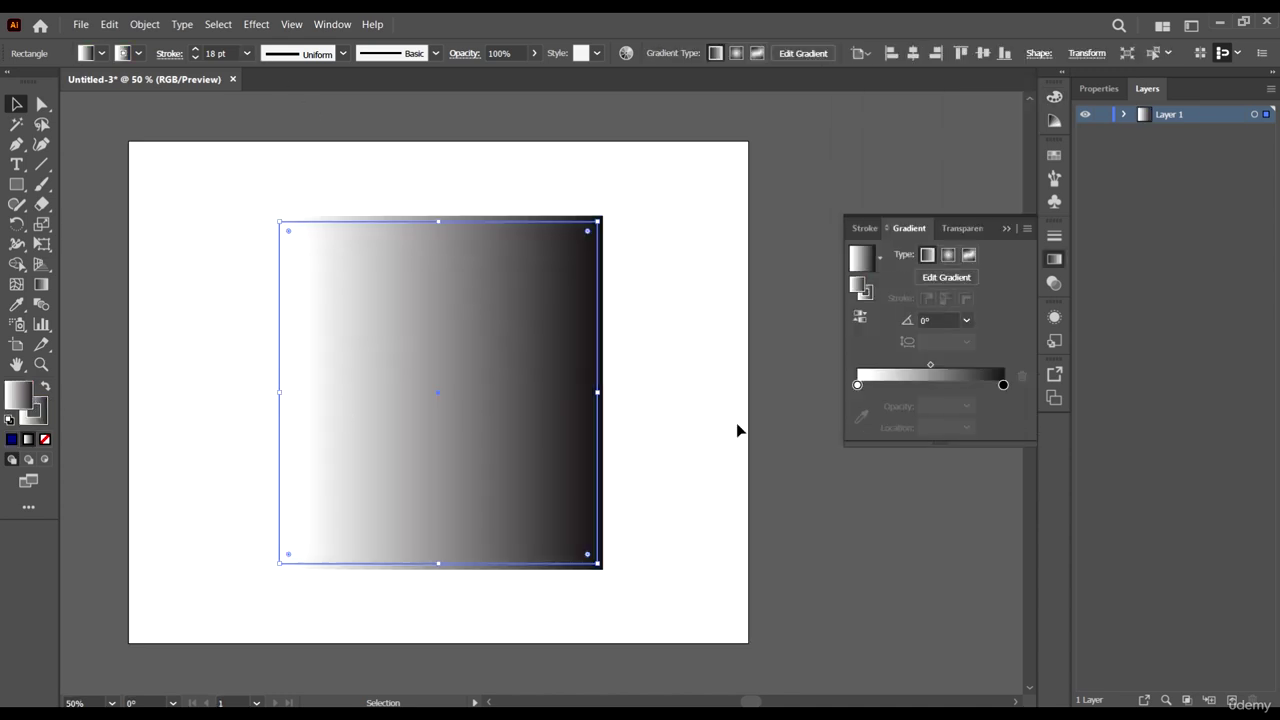
{"action": "left_click", "coordinate": [40, 418]}
{"action": "left_click", "coordinate": [44, 439]}
{"action": "left_click", "coordinate": [16, 392]}
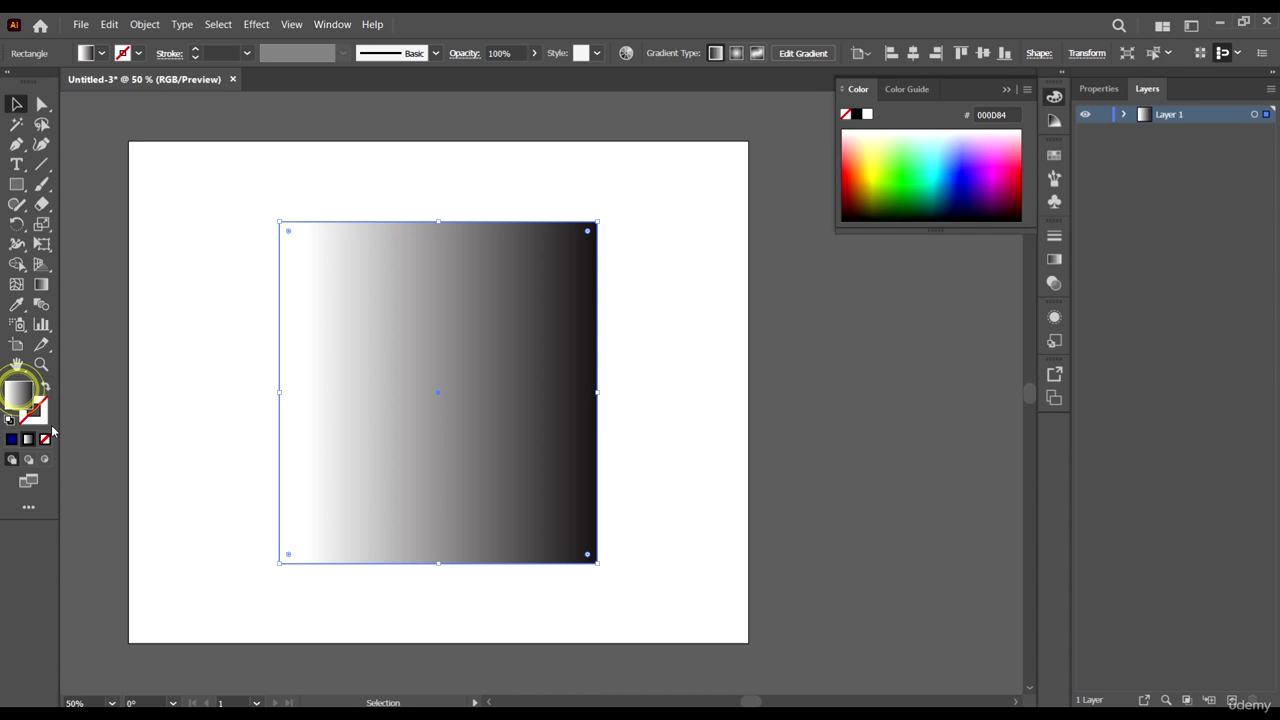
{"action": "left_click", "coordinate": [446, 312]}
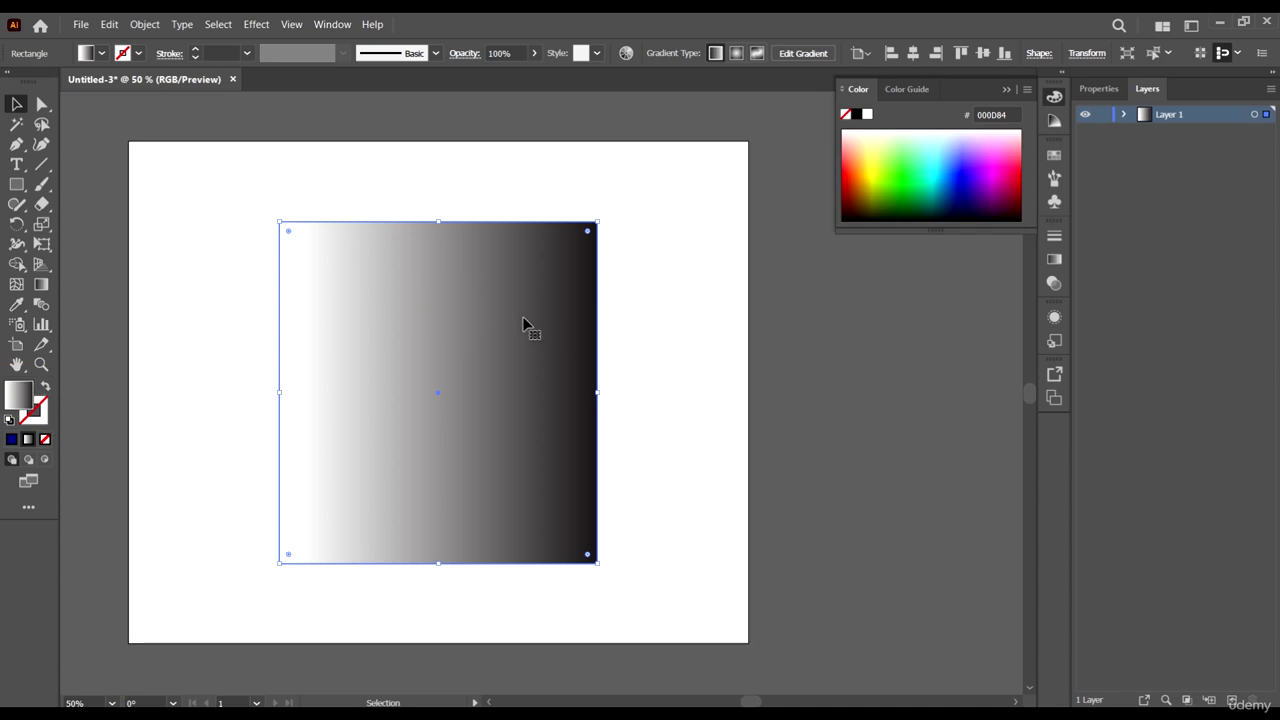
Step: Use the Gradient tool to angle the rectangle's fill diagonally toward its upper-right corner, and shift the midpoint slightly toward the black end
{"action": "key", "text": "g"}
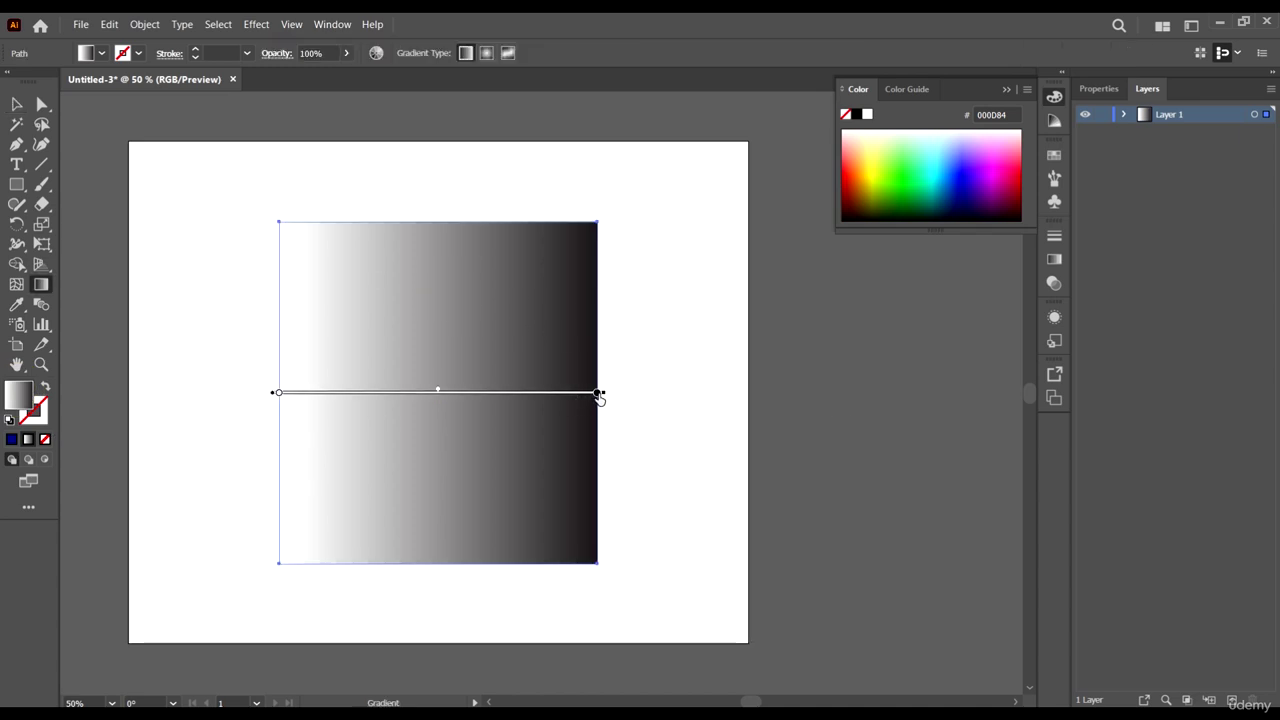
{"action": "left_click_drag", "start_coordinate": [437, 389], "coordinate": [453, 389]}
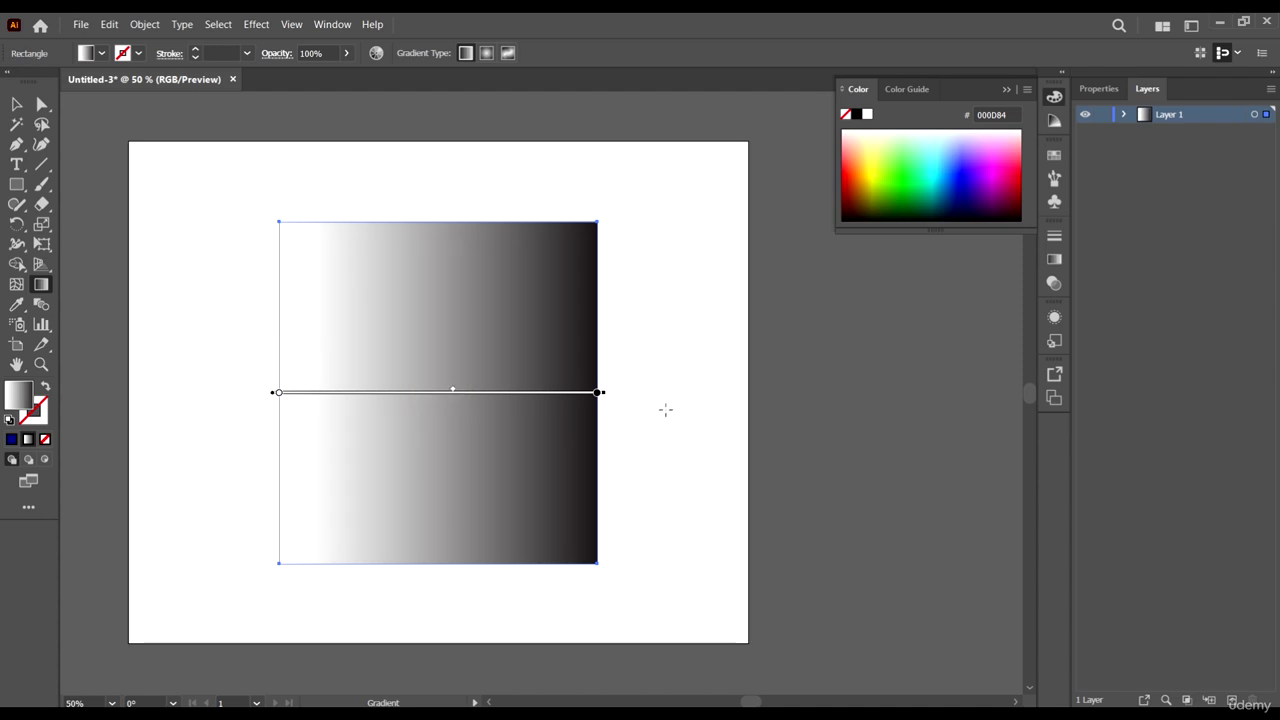
{"action": "mouse_move", "coordinate": [598, 392]}
{"action": "left_mouse_down"}
{"action": "mouse_move", "coordinate": [686, 412]}
{"action": "mouse_move", "coordinate": [694, 397]}
{"action": "mouse_move", "coordinate": [551, 191]}
{"action": "mouse_move", "coordinate": [446, 157]}
{"action": "mouse_move", "coordinate": [563, 174]}
{"action": "left_mouse_up"}
{"action": "scroll", "coordinate": [447, 328], "scroll_direction": "down", "scroll_amount": 1}
{"action": "scroll", "coordinate": [447, 328], "scroll_direction": "down", "scroll_amount": 2}
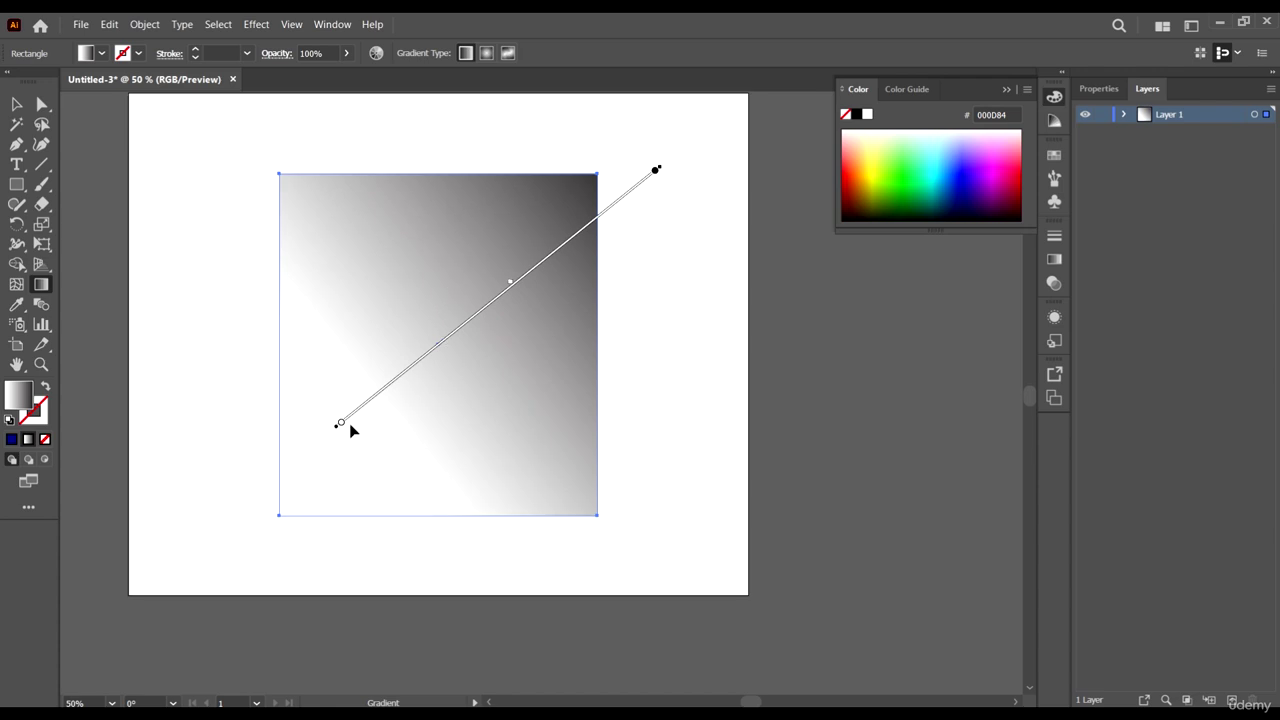
{"action": "left_click", "coordinate": [336, 426]}
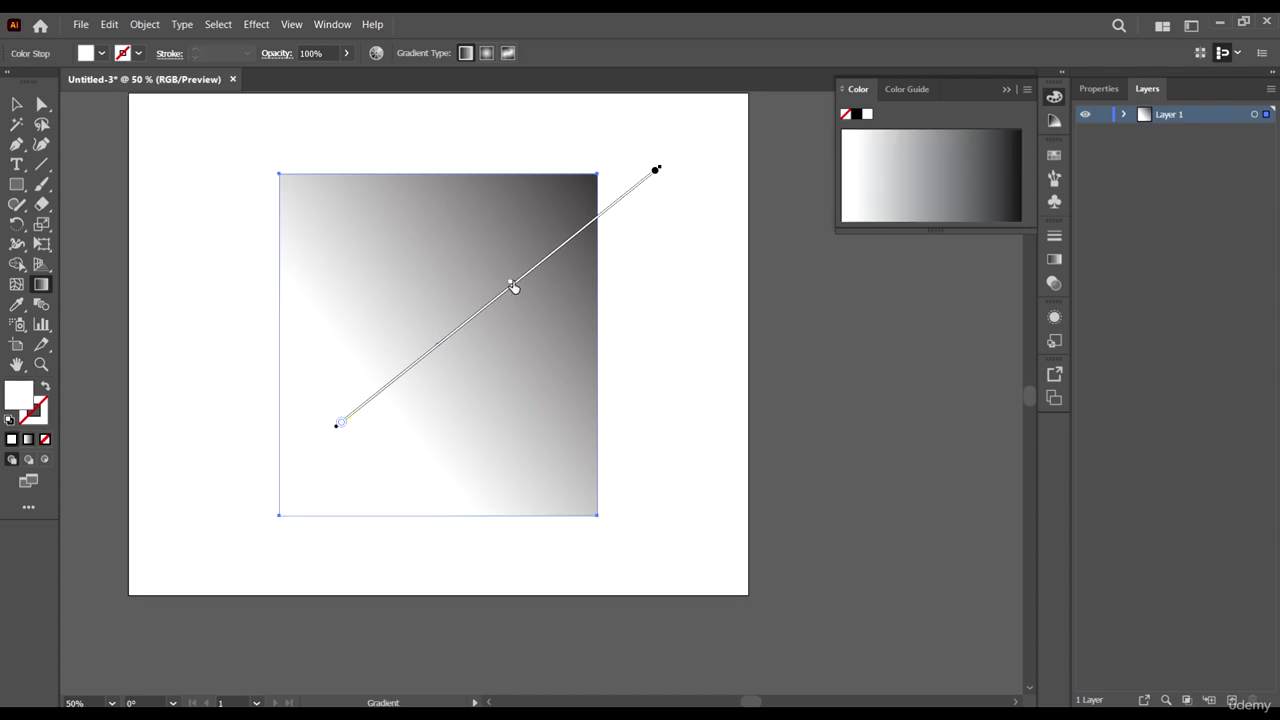
{"action": "left_click_drag", "start_coordinate": [512, 282], "coordinate": [654, 239]}
{"action": "mouse_move", "coordinate": [568, 235]}
{"action": "left_mouse_down"}
{"action": "mouse_move", "coordinate": [374, 366]}
{"action": "mouse_move", "coordinate": [506, 286]}
{"action": "left_mouse_up"}
Step: Return to the Selection tool, reselect the gradient-filled rectangle and delete it
{"action": "left_click", "coordinate": [16, 104]}
{"action": "key", "text": "ctrl+minus"}
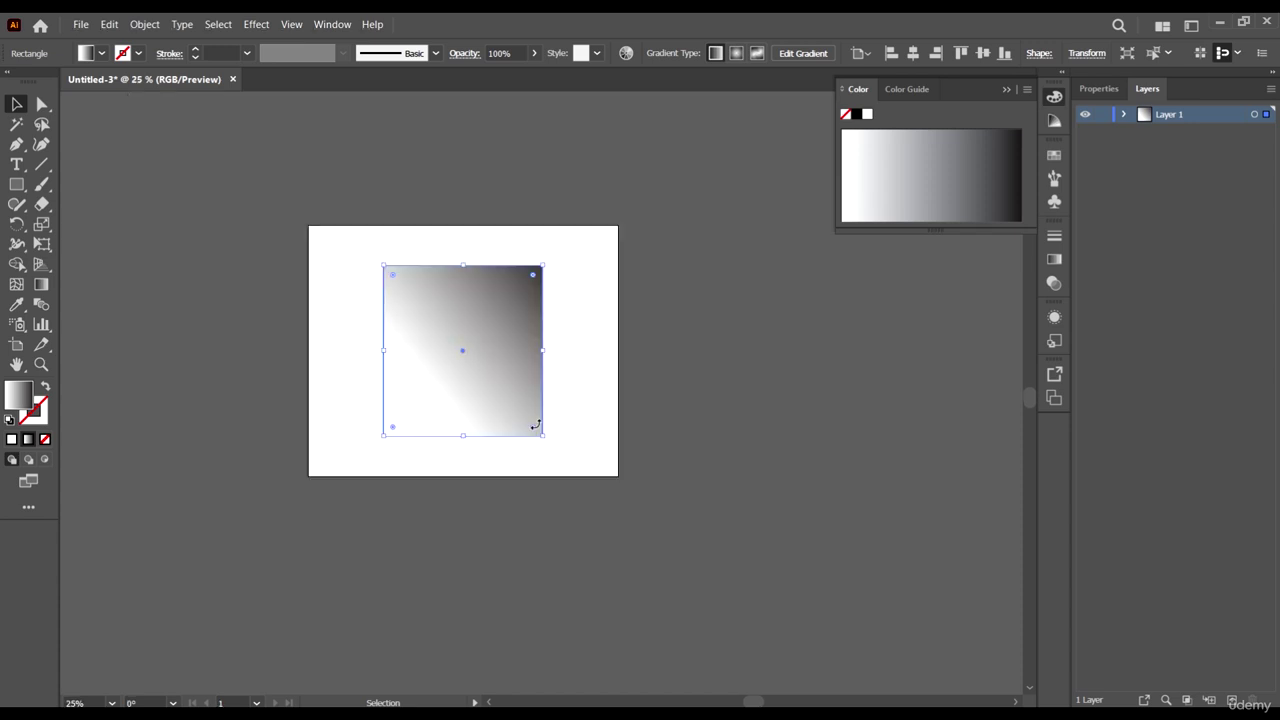
{"action": "left_click", "coordinate": [686, 476]}
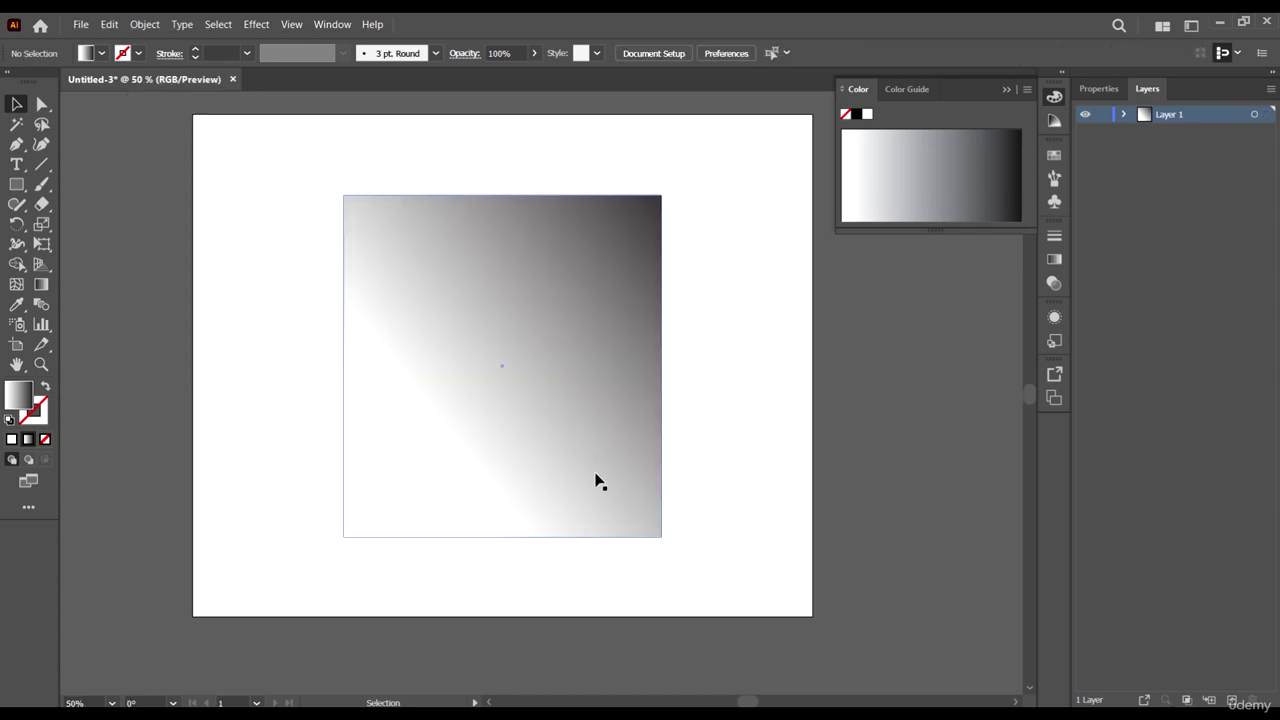
{"action": "left_click", "coordinate": [580, 450]}
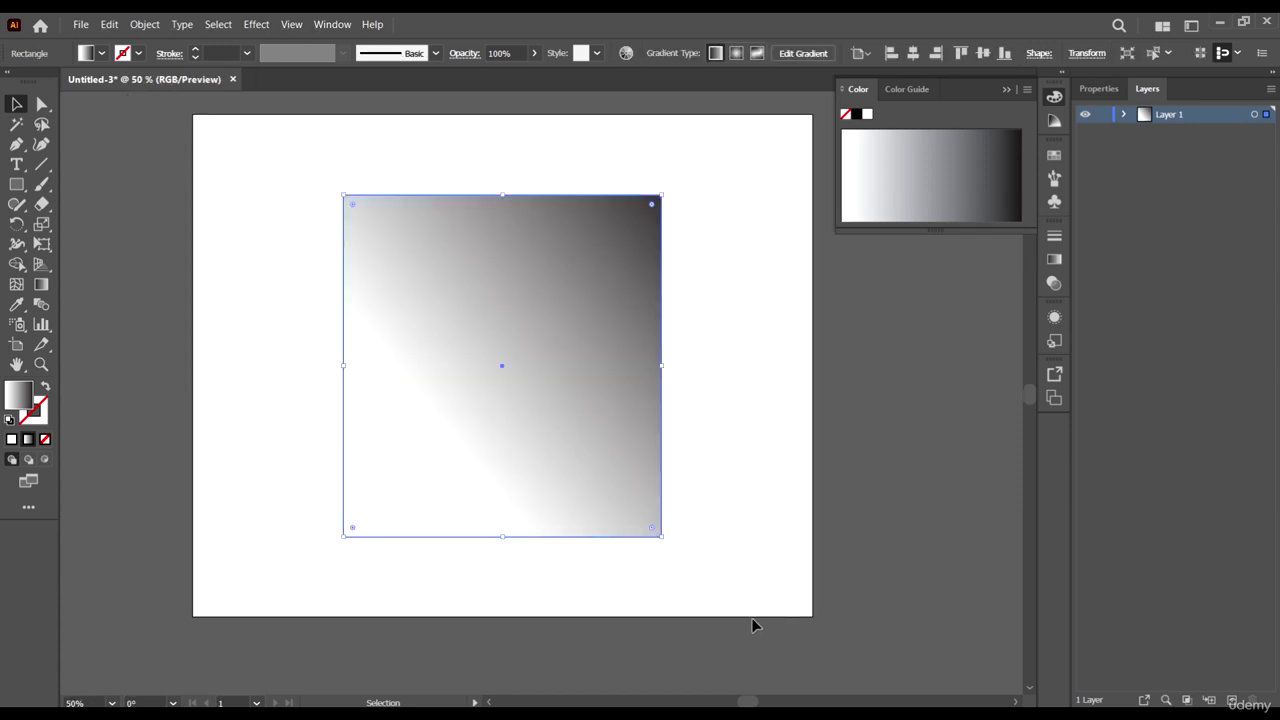
{"action": "key", "text": "Delete"}
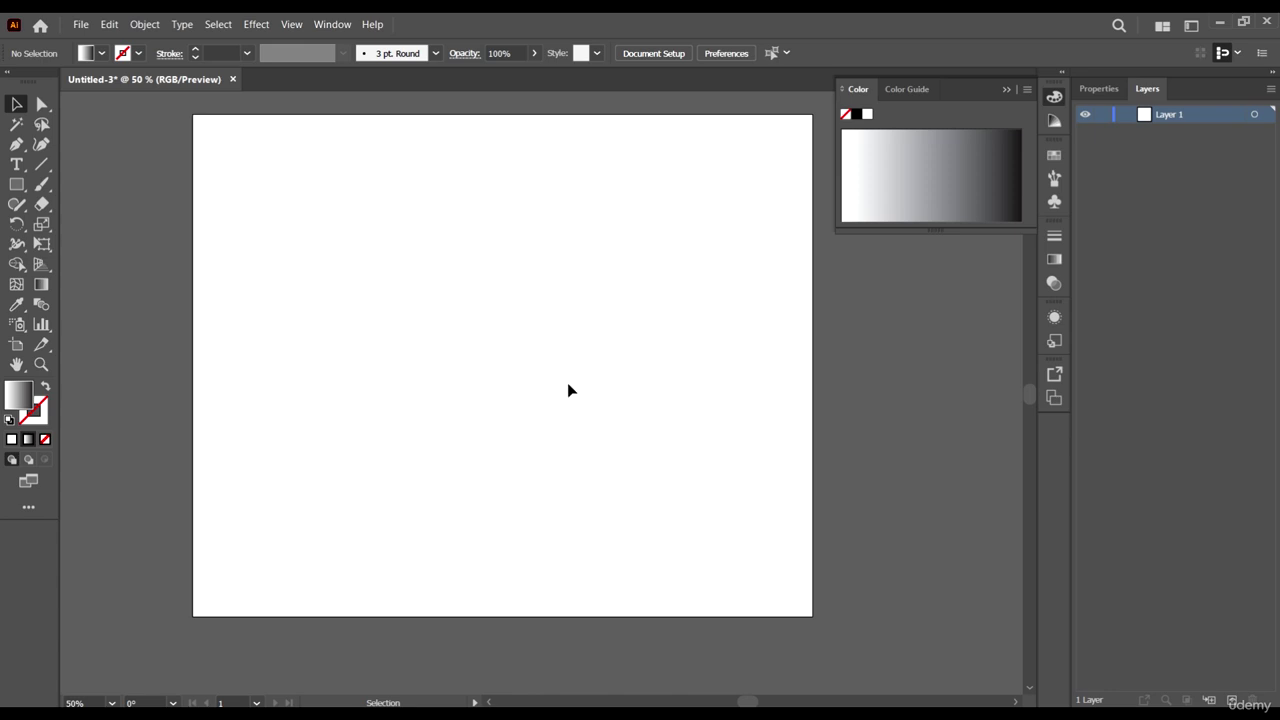
Step: Draw six gradient-filled rectangles of different sizes on and around the artboard with the Rectangle tool
{"action": "key", "text": "m"}
{"action": "left_click_drag", "start_coordinate": [392, 234], "coordinate": [792, 520]}
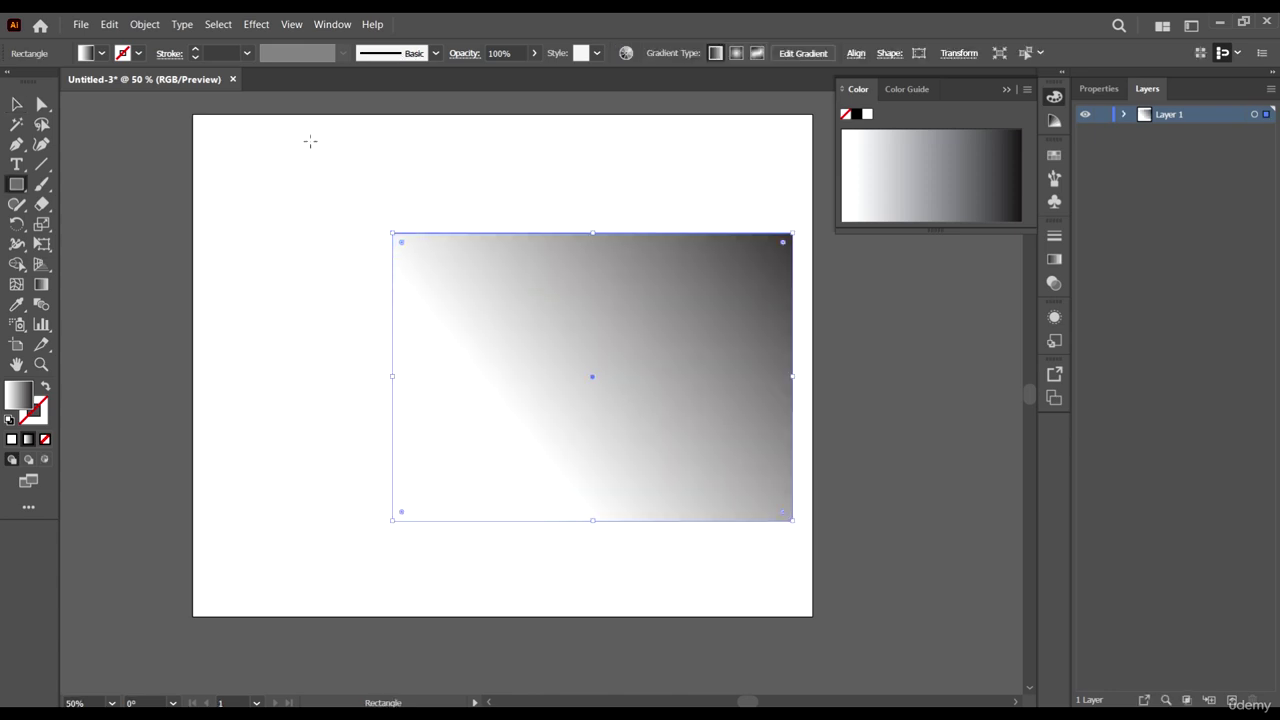
{"action": "scroll", "coordinate": [293, 199], "scroll_direction": "up", "scroll_amount": 1}
{"action": "left_click_drag", "start_coordinate": [244, 170], "coordinate": [274, 320]}
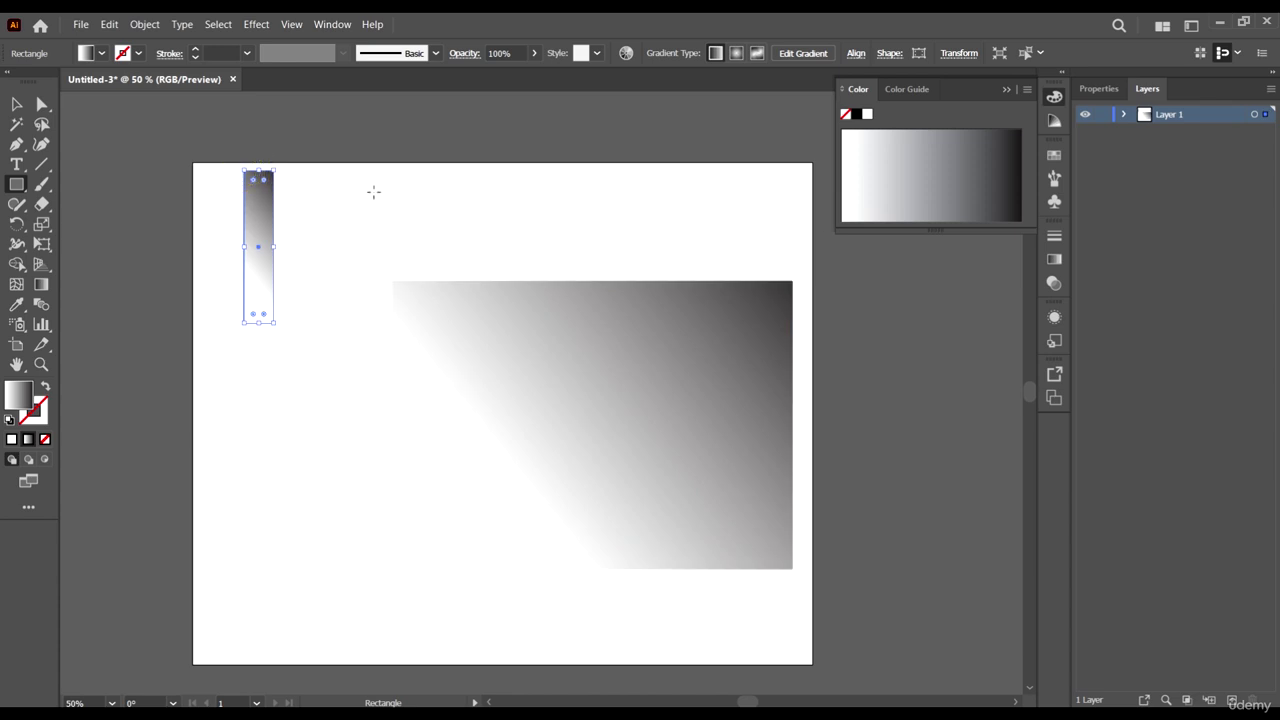
{"action": "left_click_drag", "start_coordinate": [374, 191], "coordinate": [600, 288]}
{"action": "left_click_drag", "start_coordinate": [651, 199], "coordinate": [782, 268]}
{"action": "left_click_drag", "start_coordinate": [766, 126], "coordinate": [849, 235]}
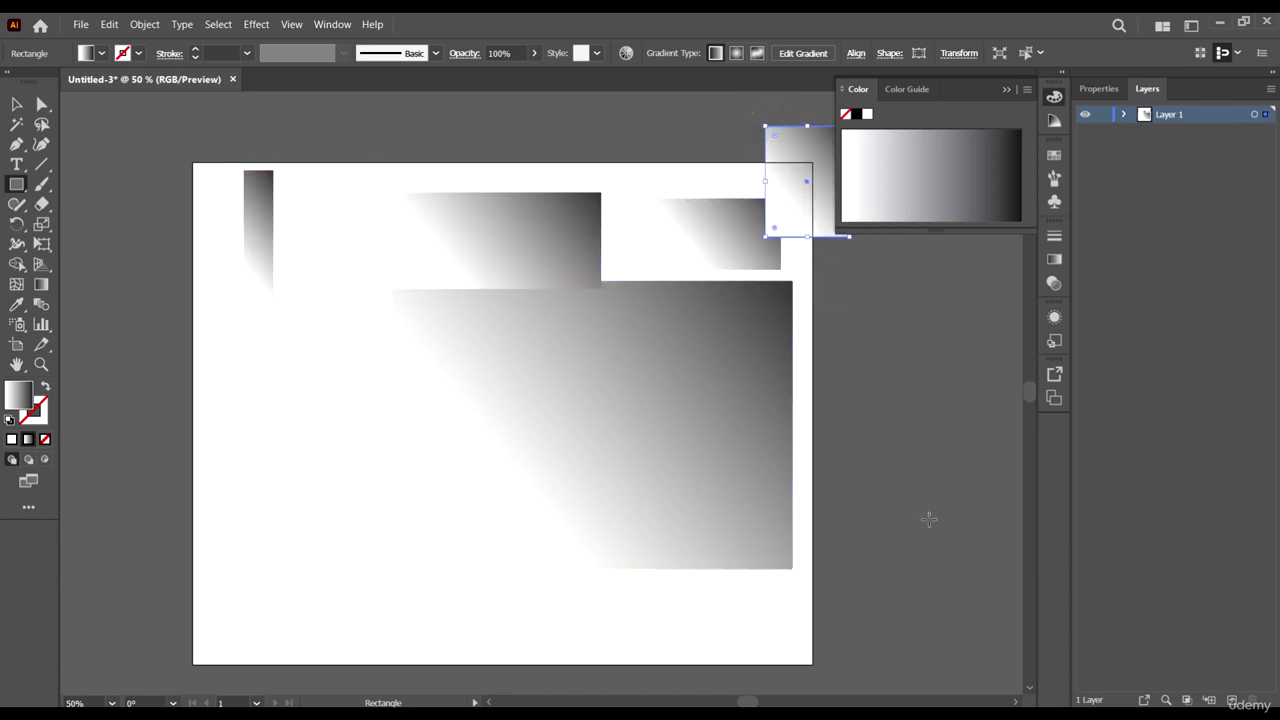
{"action": "left_click_drag", "start_coordinate": [919, 514], "coordinate": [632, 276]}
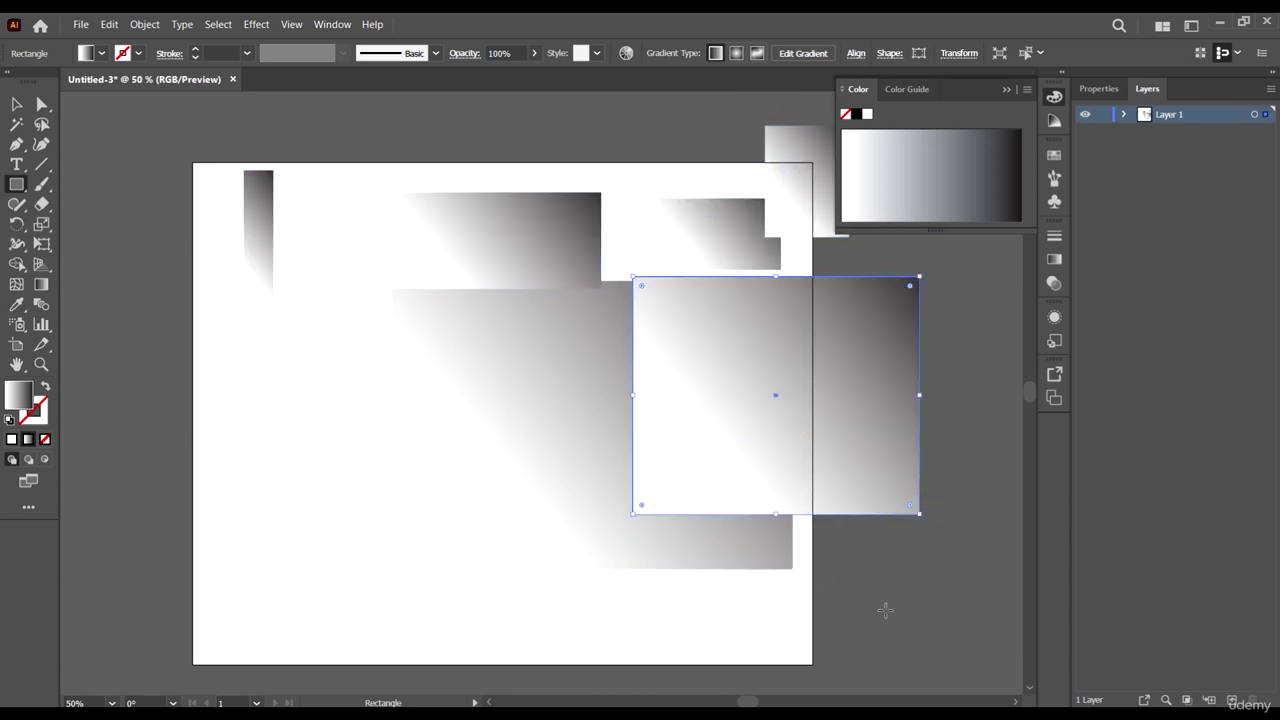
Step: Select all six rectangles and delete them from the artboard
{"action": "scroll", "coordinate": [463, 280], "scroll_direction": "down", "scroll_amount": 1}
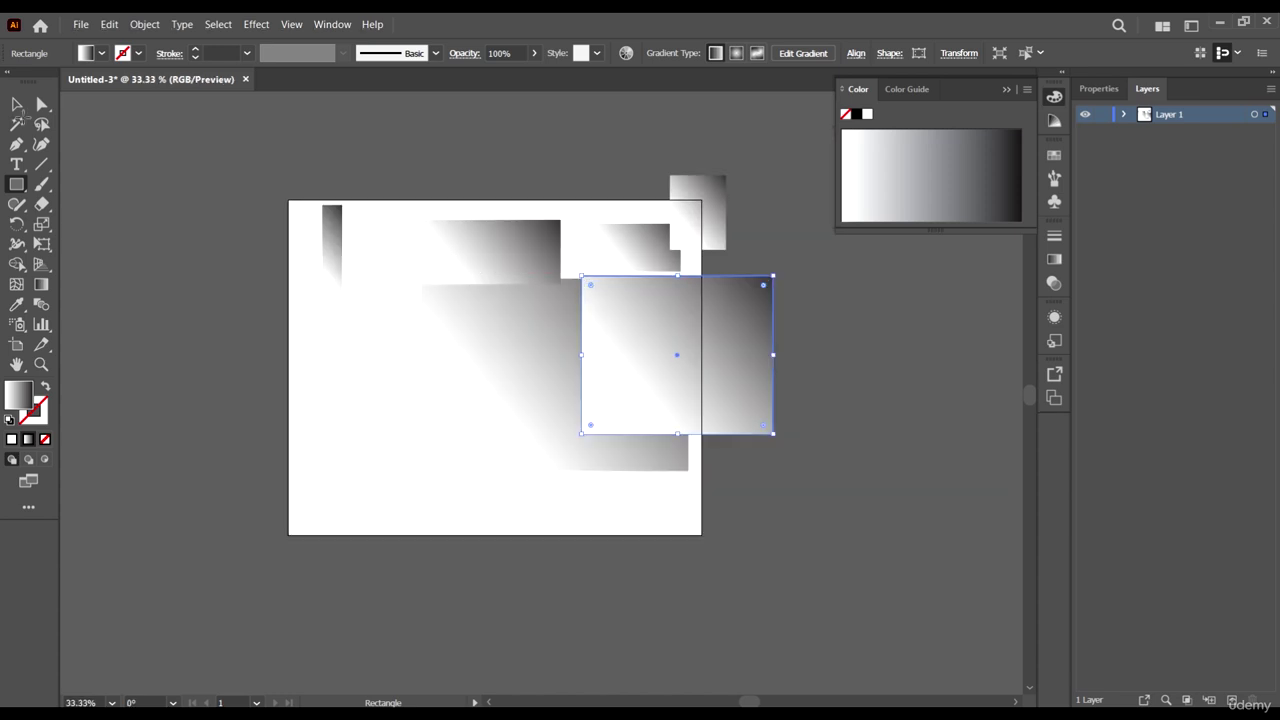
{"action": "left_click", "coordinate": [15, 103]}
{"action": "left_click", "coordinate": [227, 162]}
{"action": "key", "text": "ctrl+a"}
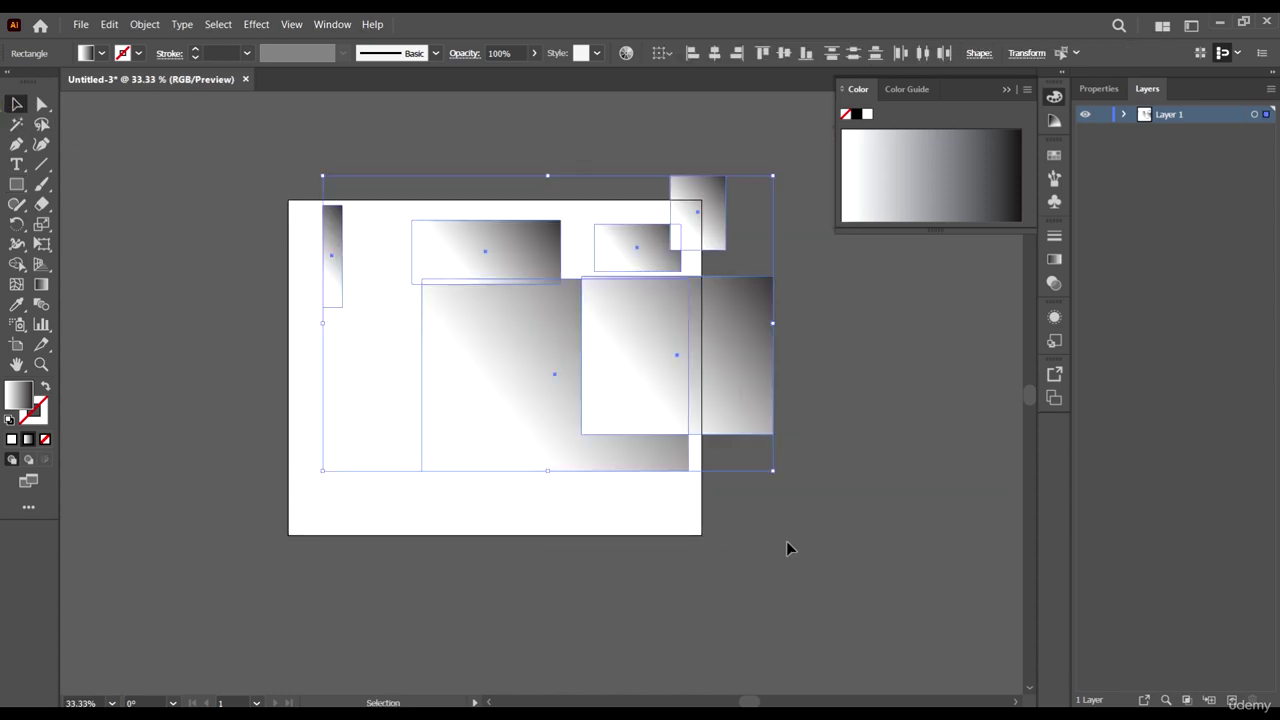
{"action": "key", "text": "Delete"}
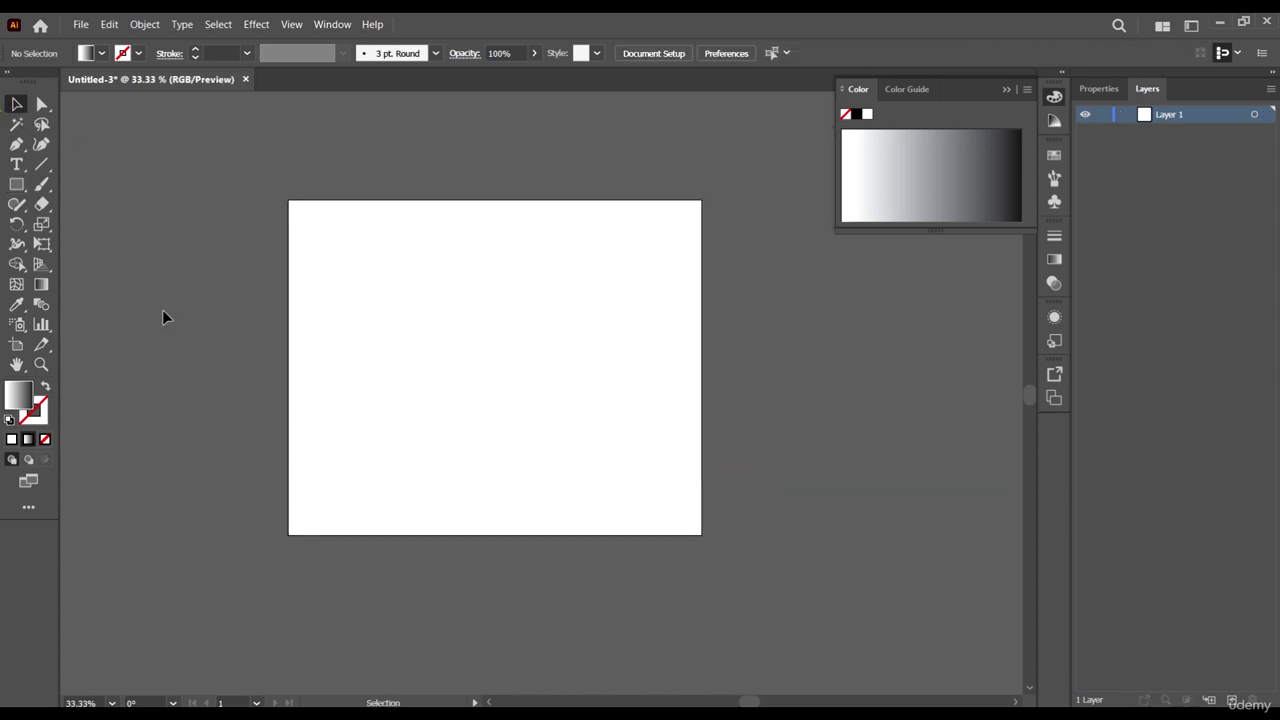
Step: Draw three gradient-filled ellipses, two overlapping on the artboard and one across its right edge
{"action": "key", "text": "l"}
{"action": "left_click_drag", "start_coordinate": [349, 254], "coordinate": [586, 437]}
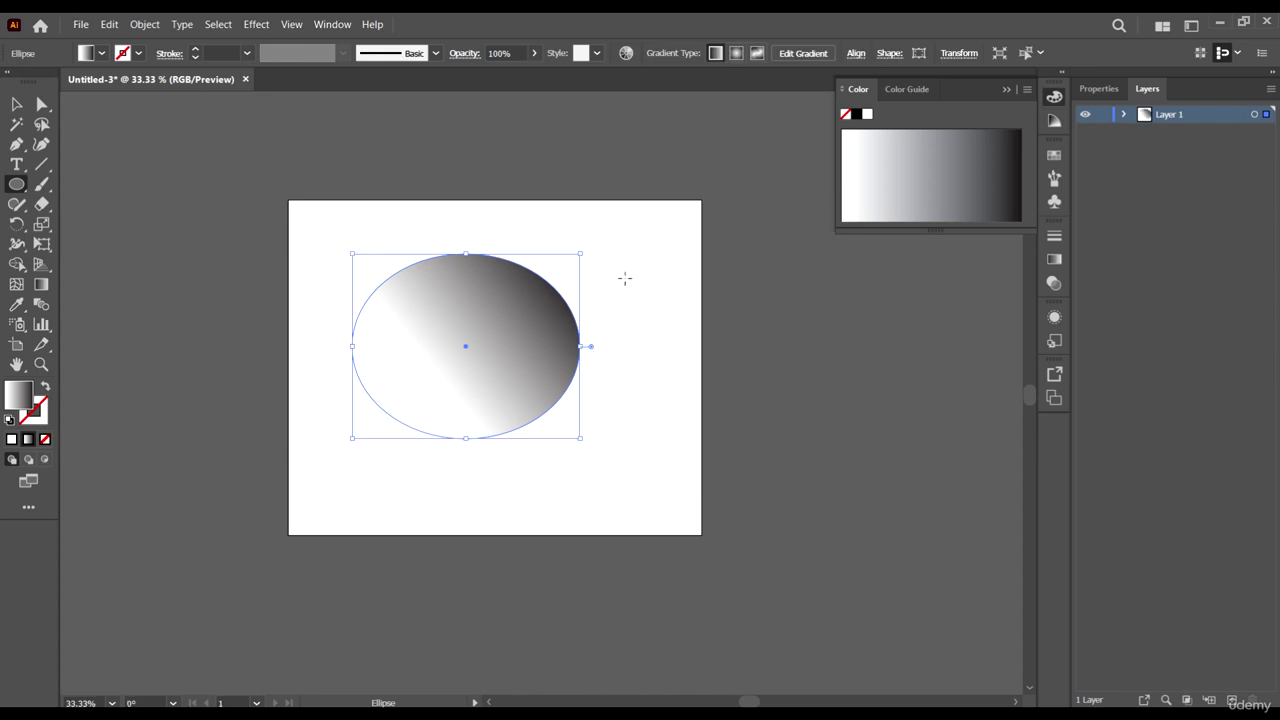
{"action": "left_click_drag", "start_coordinate": [625, 278], "coordinate": [763, 469]}
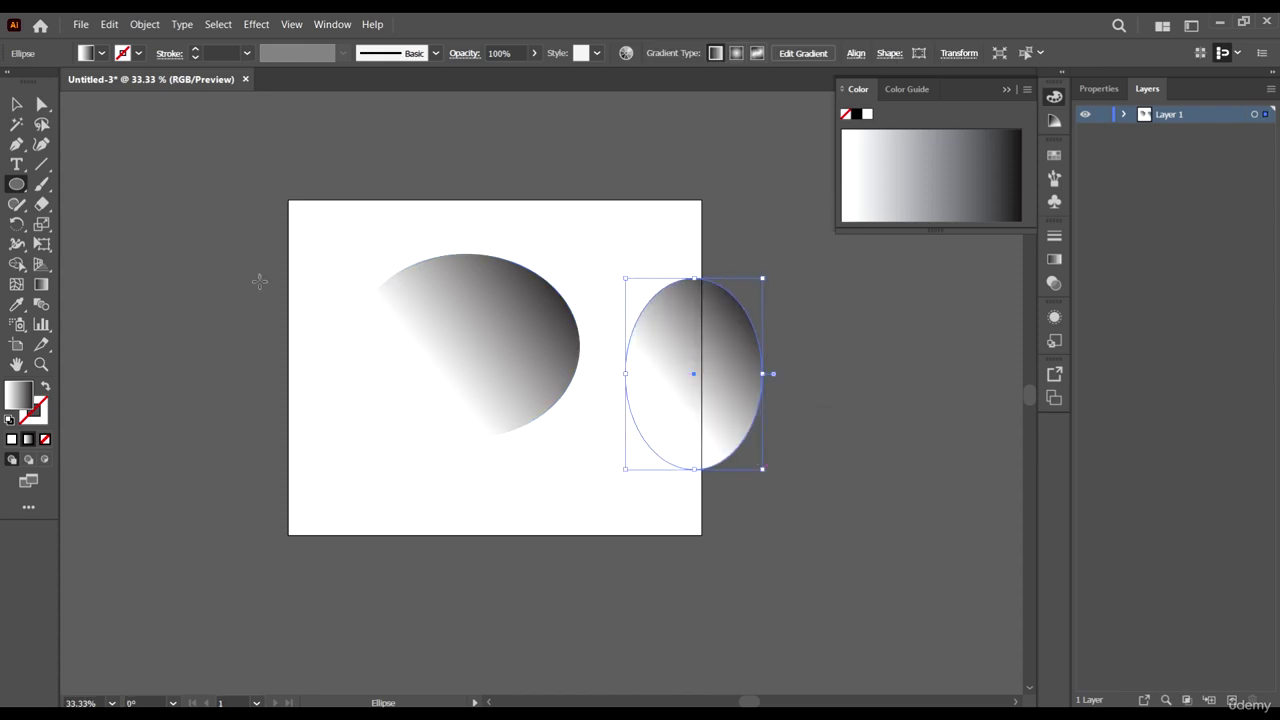
{"action": "left_click_drag", "start_coordinate": [304, 243], "coordinate": [510, 422]}
{"action": "left_click", "coordinate": [16, 103]}
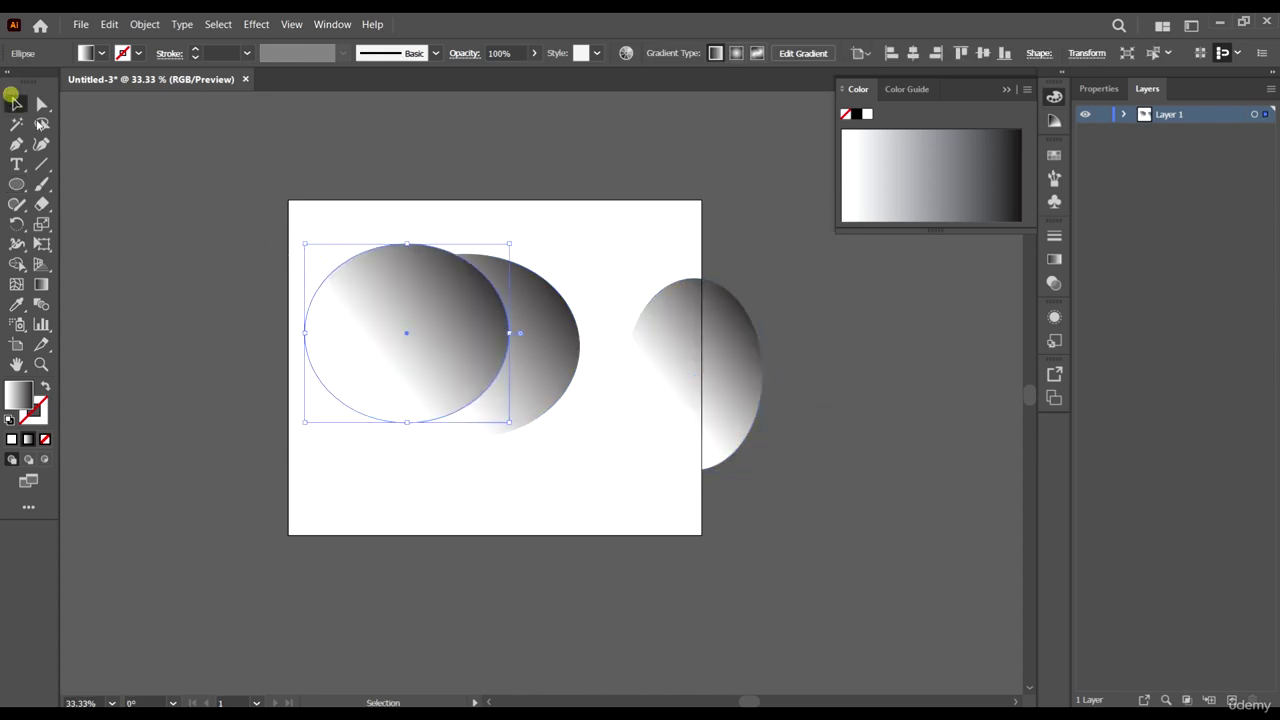
Step: Alternate between the Rectangle and Ellipse tools to draw a rectangle, two ellipses and another large rectangle over the artwork
{"action": "key", "text": "m"}
{"action": "left_click_drag", "start_coordinate": [580, 166], "coordinate": [886, 373]}
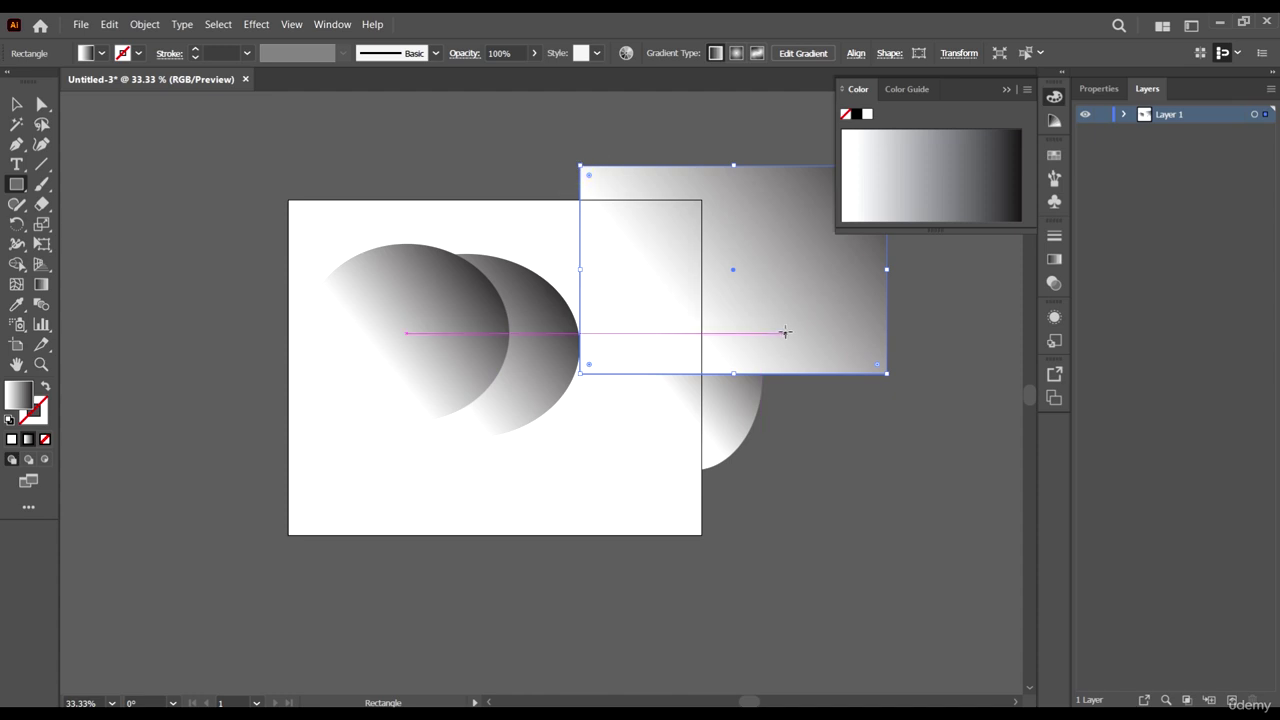
{"action": "key", "text": "l"}
{"action": "left_click_drag", "start_coordinate": [264, 135], "coordinate": [509, 315]}
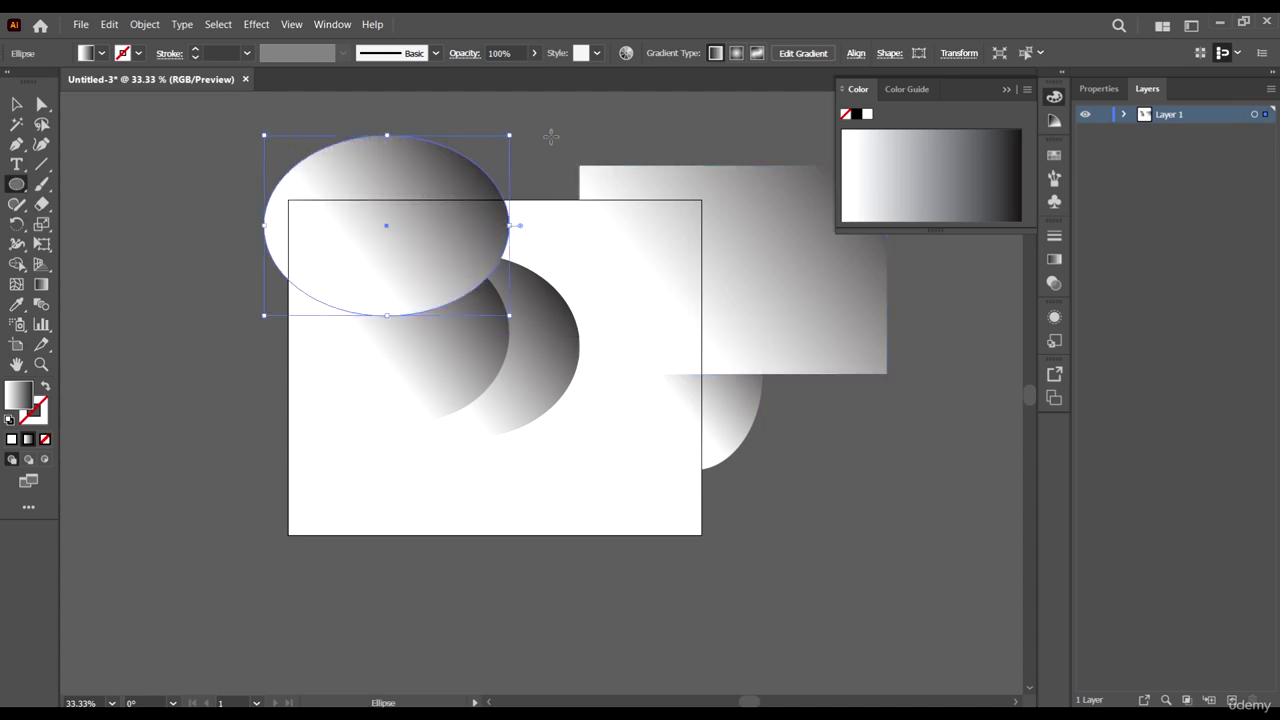
{"action": "left_click_drag", "start_coordinate": [691, 225], "coordinate": [564, 135]}
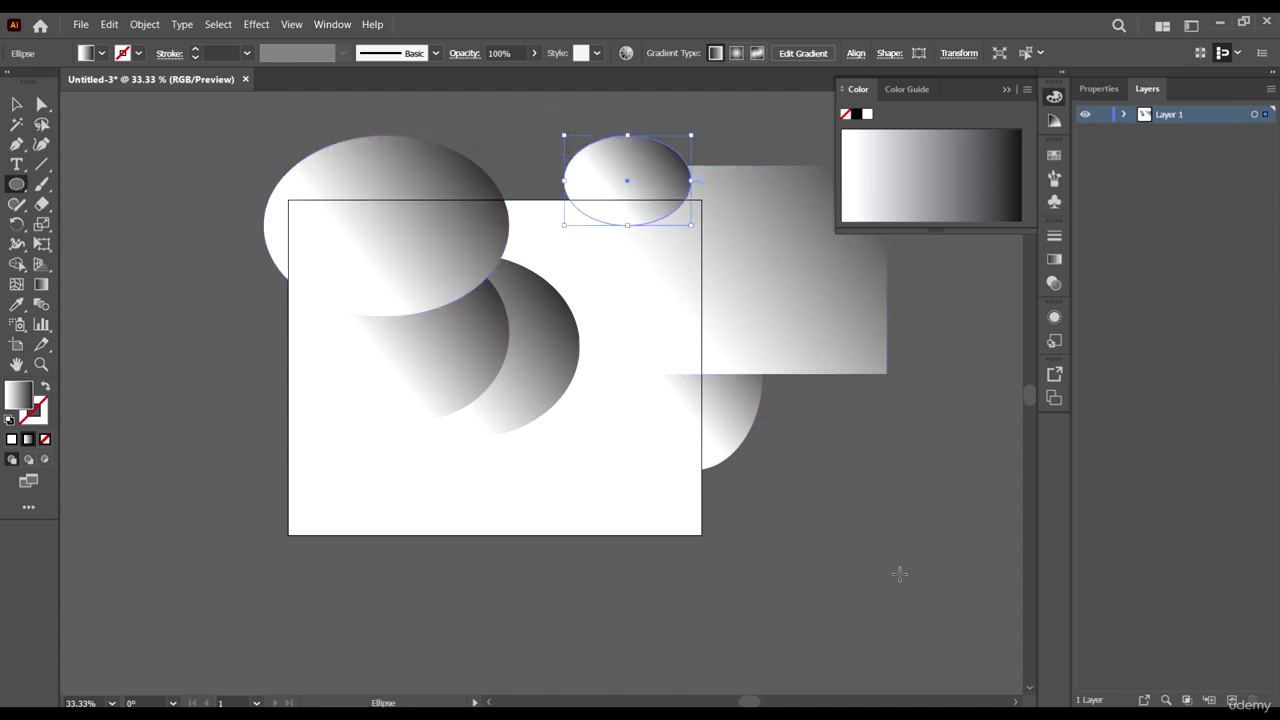
{"action": "key", "text": "m"}
{"action": "left_click_drag", "start_coordinate": [908, 580], "coordinate": [571, 242]}
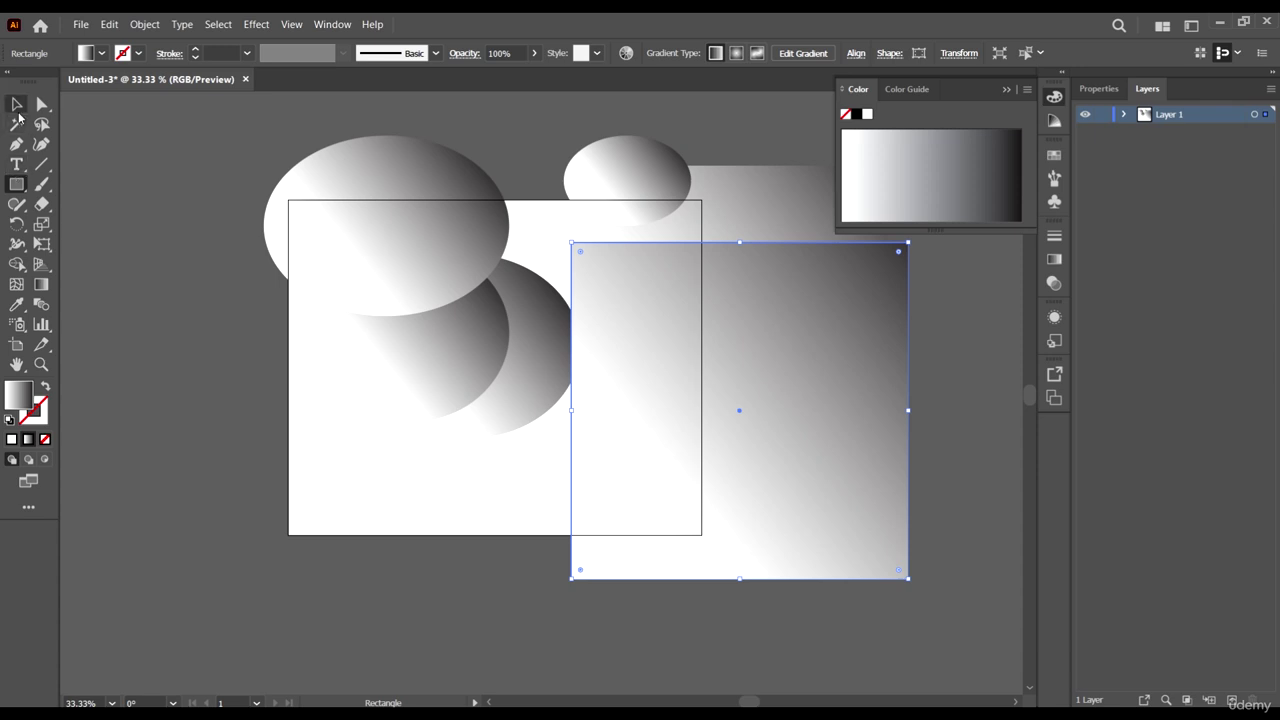
Step: Select all the drawn ellipses and rectangles and delete them
{"action": "left_click", "coordinate": [16, 104]}
{"action": "left_click_drag", "start_coordinate": [157, 109], "coordinate": [961, 520]}
{"action": "key", "text": "Delete"}
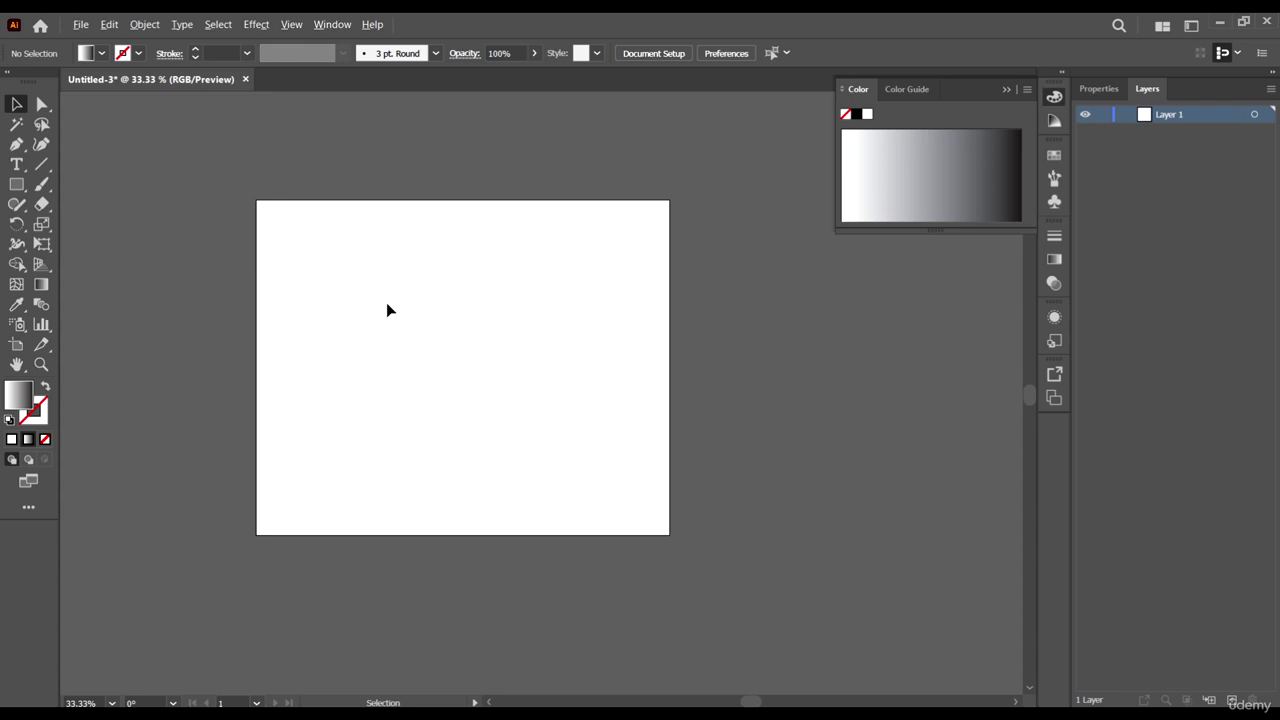
Step: Draw a long freeform path of flowing curves with the Pen tool, looping across the artboard and past its right edge
{"action": "scroll", "coordinate": [386, 302], "scroll_direction": "up", "scroll_amount": 2}
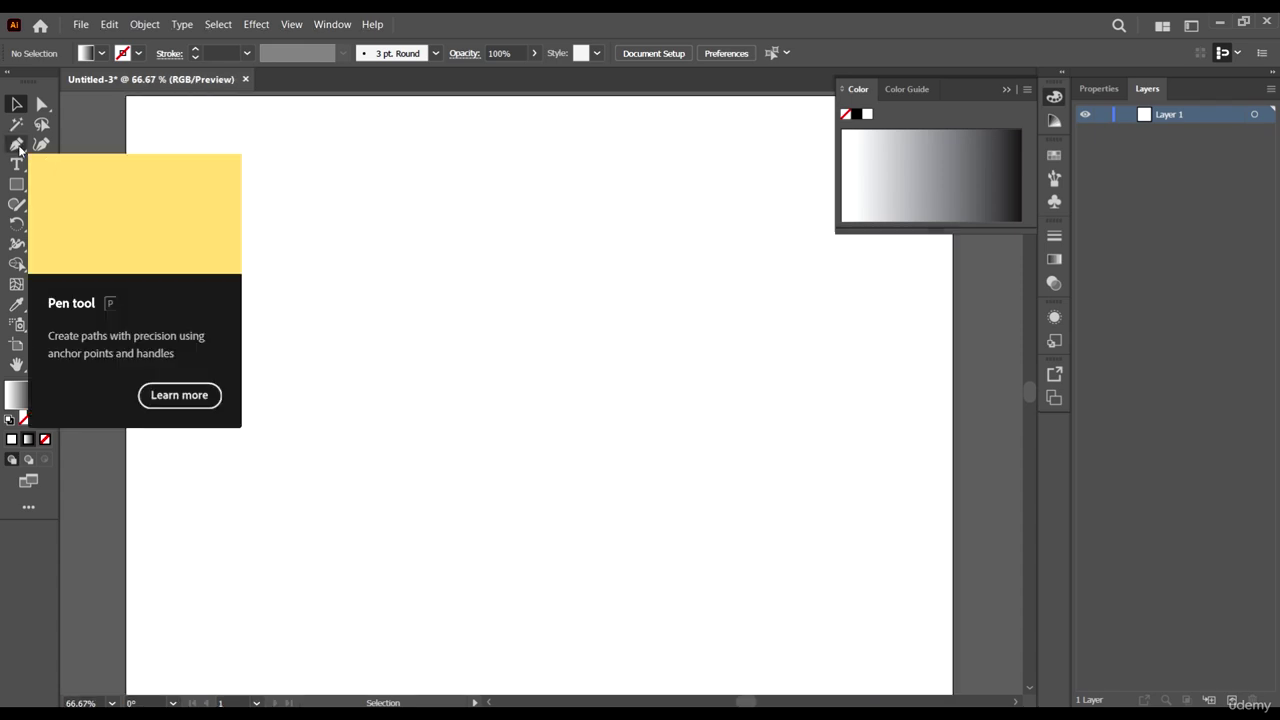
{"action": "scroll", "coordinate": [463, 340], "scroll_direction": "down", "scroll_amount": 1}
{"action": "scroll", "coordinate": [600, 470], "scroll_direction": "down", "scroll_amount": 1}
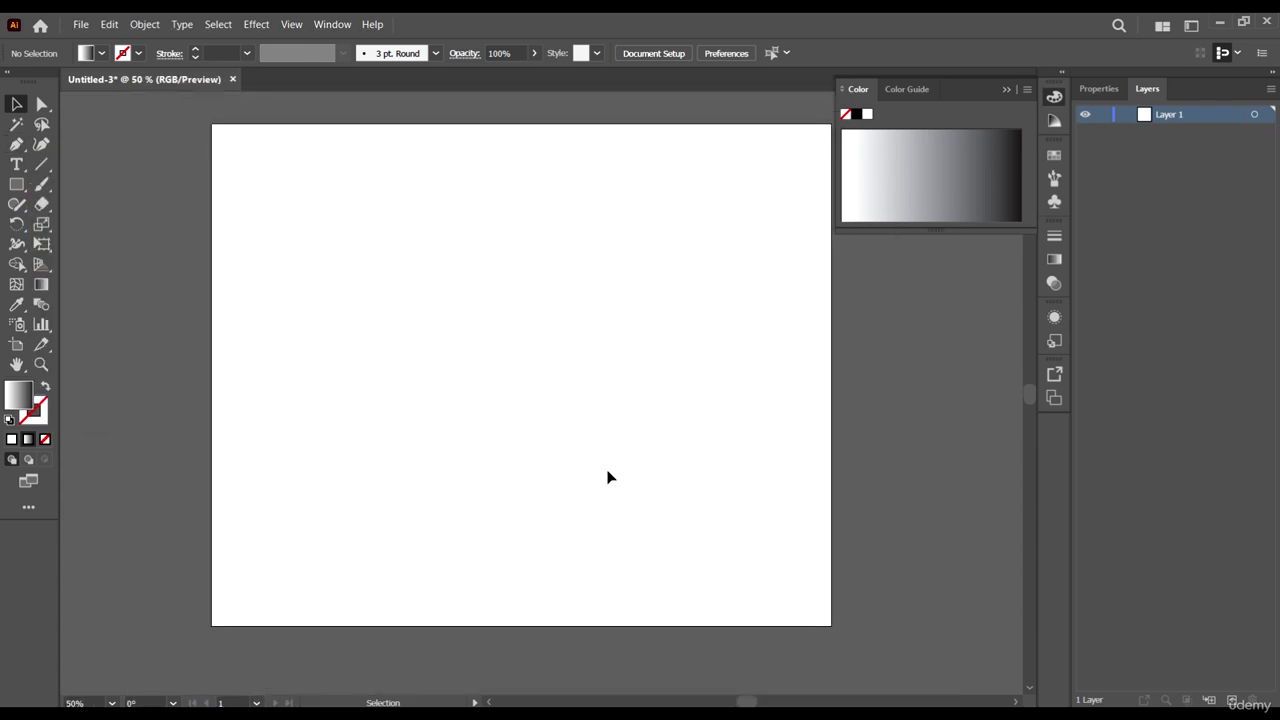
{"action": "scroll", "coordinate": [650, 477], "scroll_direction": "up", "scroll_amount": 1}
{"action": "key", "text": "p"}
{"action": "left_click", "coordinate": [434, 449]}
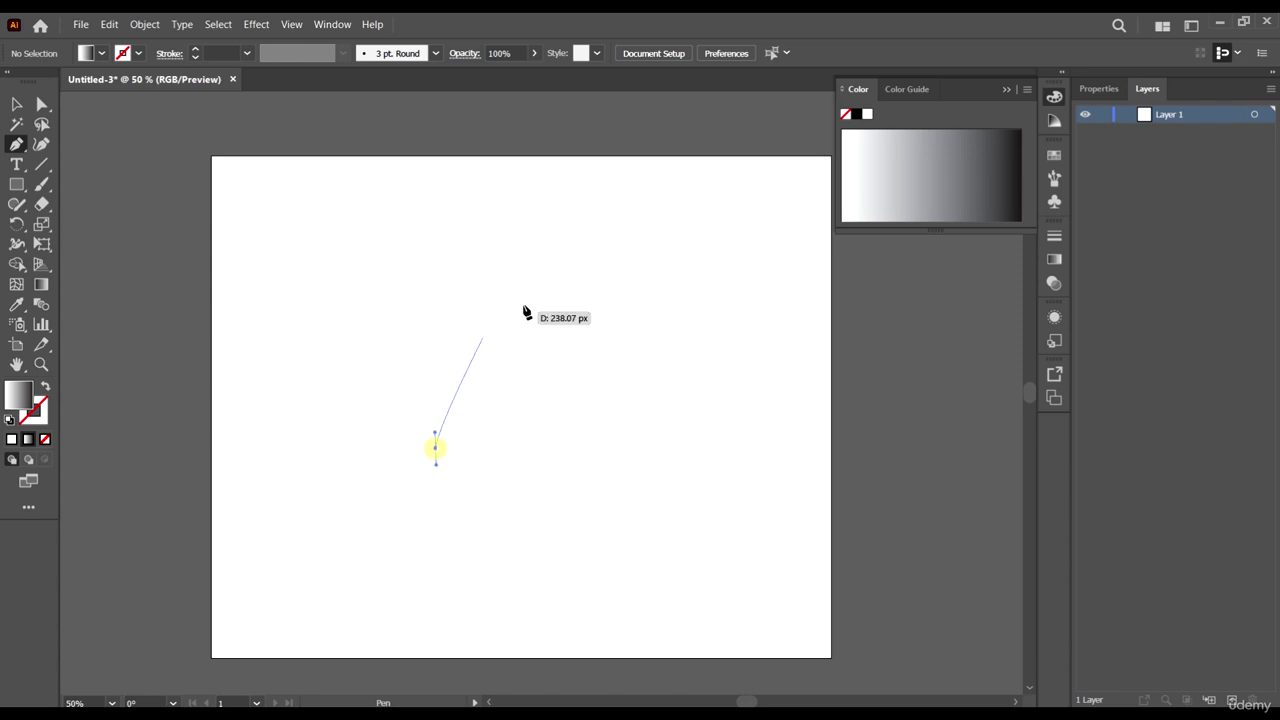
{"action": "left_click_drag", "start_coordinate": [568, 297], "coordinate": [666, 349]}
{"action": "left_click_drag", "start_coordinate": [627, 435], "coordinate": [716, 516]}
{"action": "left_click_drag", "start_coordinate": [779, 431], "coordinate": [751, 314]}
{"action": "left_click_drag", "start_coordinate": [603, 270], "coordinate": [694, 246]}
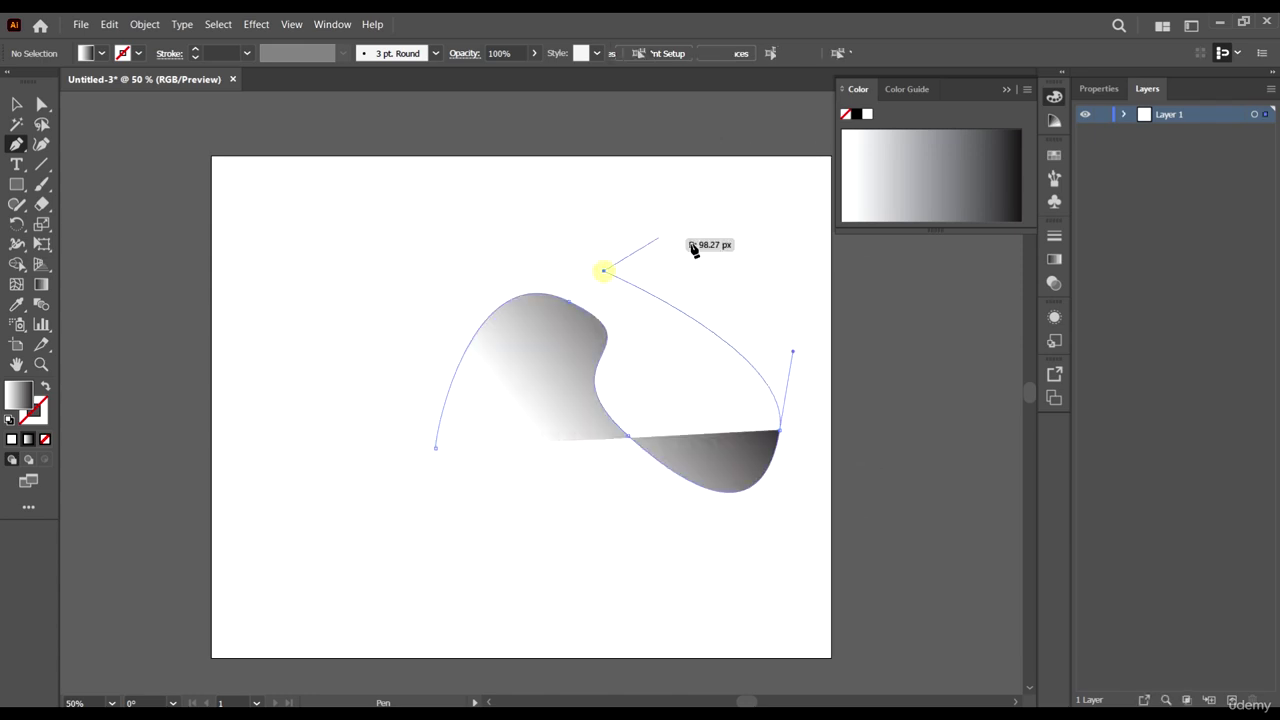
{"action": "left_click", "coordinate": [752, 260]}
{"action": "left_click_drag", "start_coordinate": [884, 329], "coordinate": [893, 366]}
{"action": "left_click_drag", "start_coordinate": [885, 517], "coordinate": [870, 532]}
{"action": "left_click_drag", "start_coordinate": [814, 580], "coordinate": [763, 597]}
{"action": "left_click_drag", "start_coordinate": [537, 546], "coordinate": [414, 437]}
{"action": "left_click", "coordinate": [410, 430]}
{"action": "left_click_drag", "start_coordinate": [267, 455], "coordinate": [286, 529]}
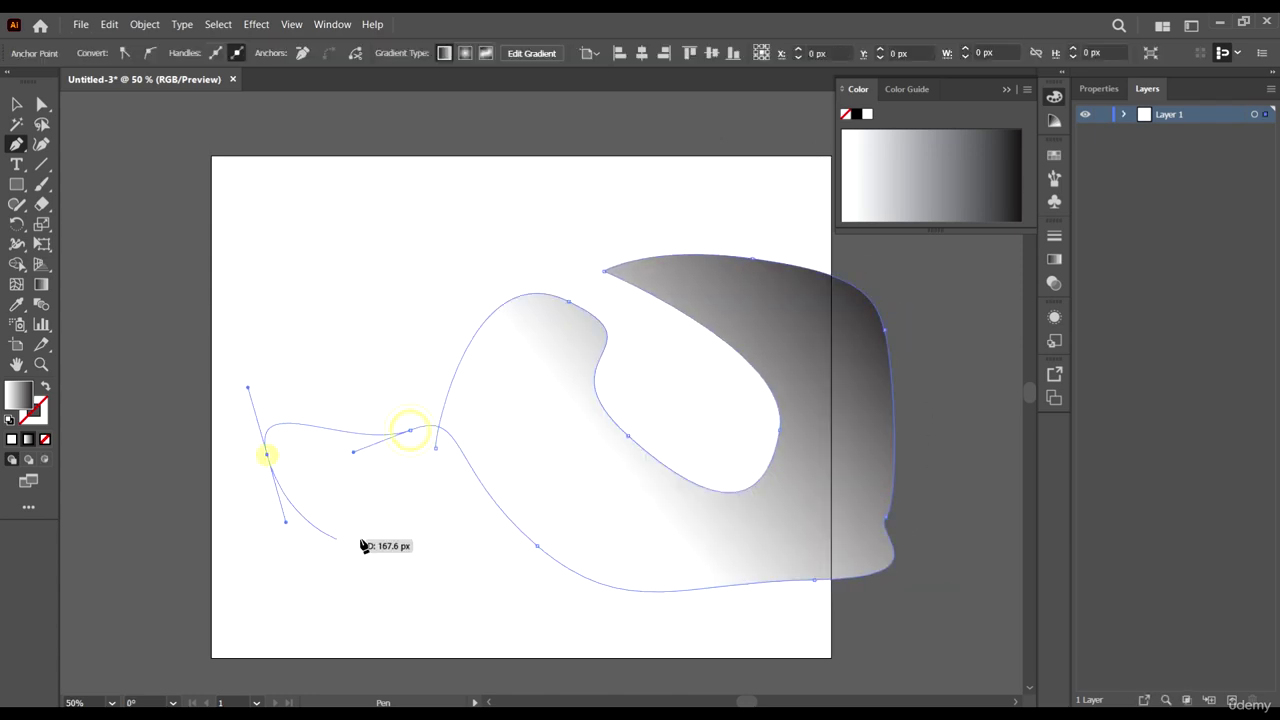
{"action": "left_click", "coordinate": [370, 540]}
{"action": "left_click_drag", "start_coordinate": [520, 572], "coordinate": [615, 668]}
{"action": "left_click_drag", "start_coordinate": [681, 654], "coordinate": [814, 643]}
{"action": "left_click_drag", "start_coordinate": [894, 638], "coordinate": [920, 557]}
{"action": "left_click_drag", "start_coordinate": [929, 423], "coordinate": [895, 338]}
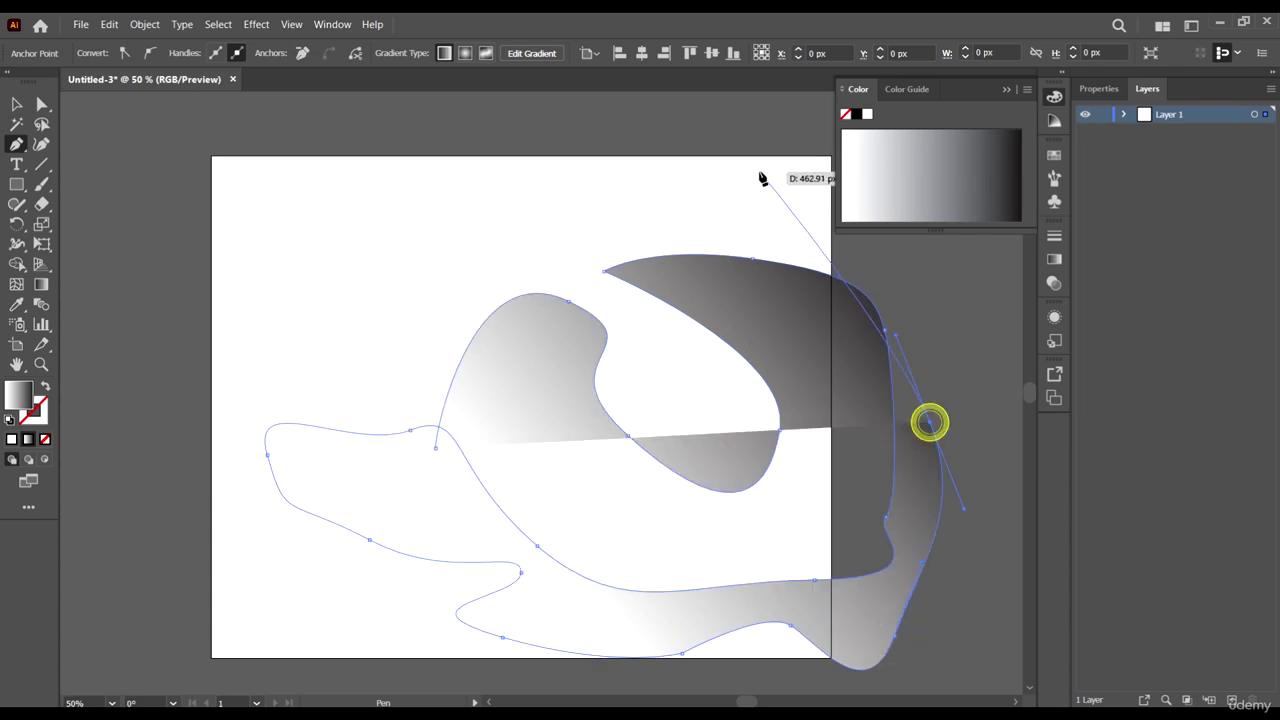
{"action": "left_click_drag", "start_coordinate": [973, 283], "coordinate": [896, 232]}
{"action": "left_click", "coordinate": [760, 228]}
{"action": "left_click", "coordinate": [650, 210]}
{"action": "left_click_drag", "start_coordinate": [500, 206], "coordinate": [512, 272]}
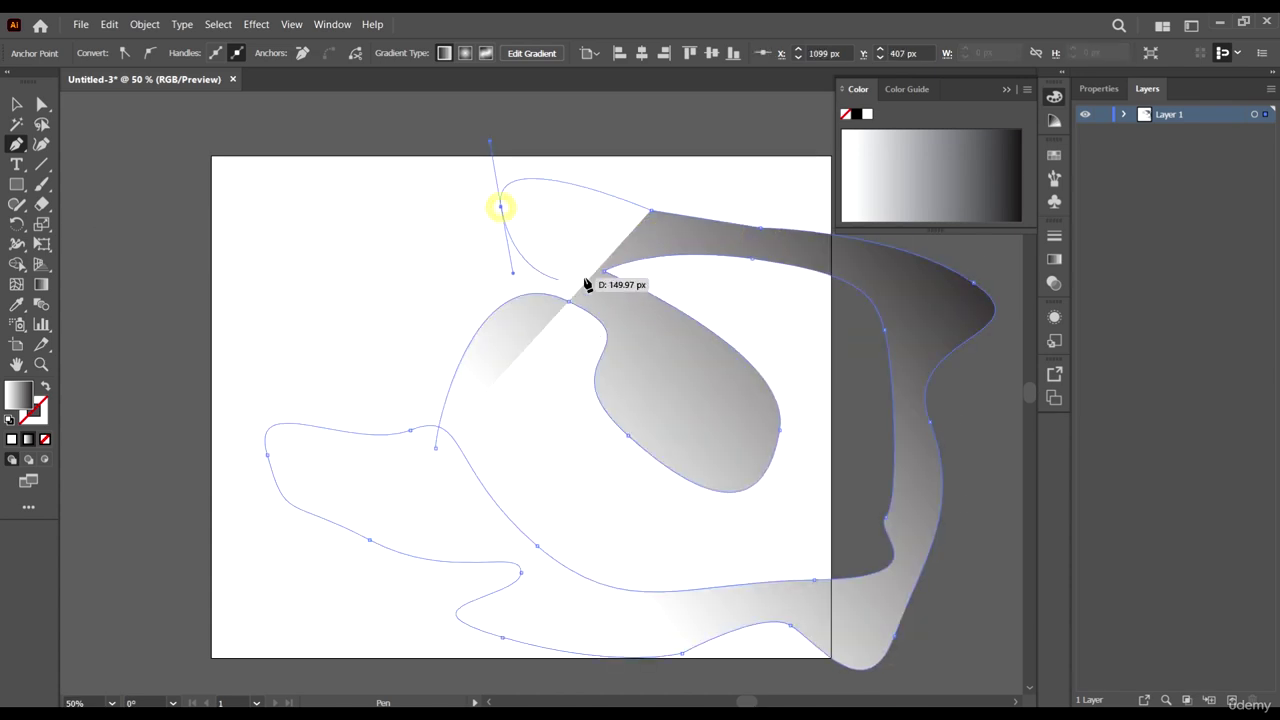
{"action": "left_click", "coordinate": [603, 276]}
Step: Select the freeform gradient path and delete it from the artboard
{"action": "key", "text": "v"}
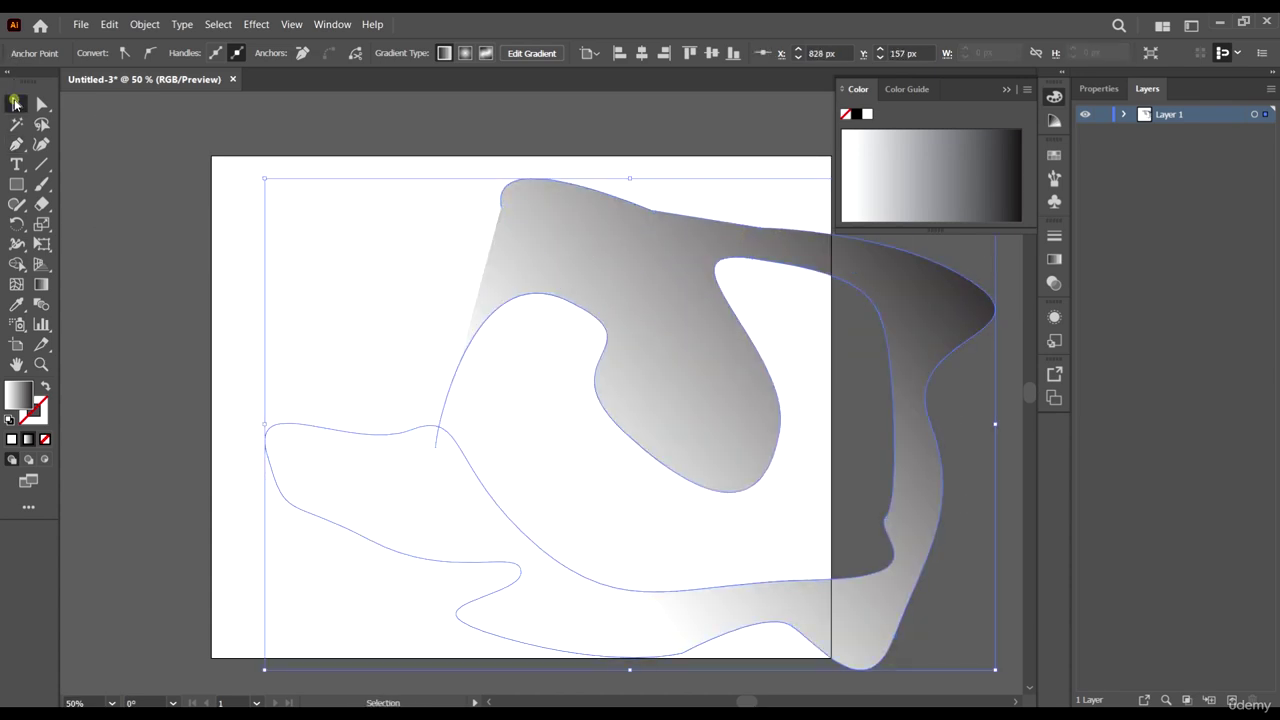
{"action": "left_click", "coordinate": [320, 220]}
{"action": "left_click", "coordinate": [708, 310]}
{"action": "key", "text": "Delete"}
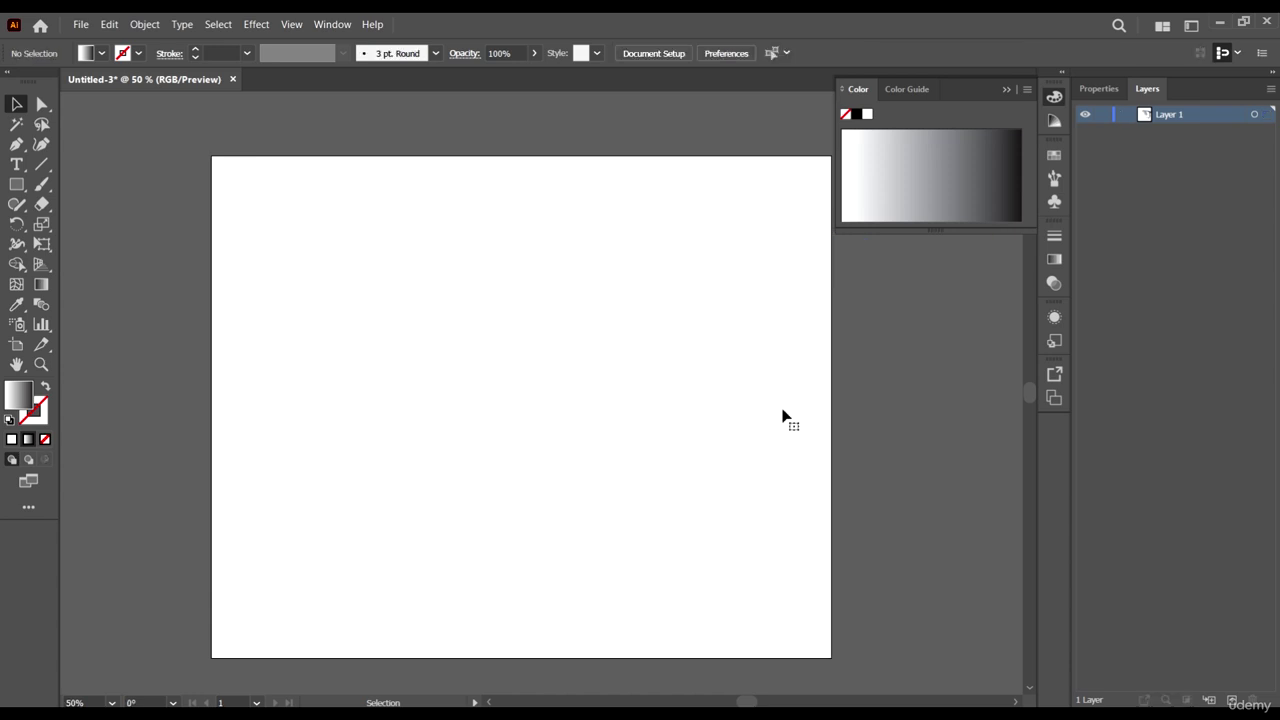
Step: Draw an open wavy path with the Pen tool from the artboard's upper left to beyond its right edge
{"action": "scroll", "coordinate": [700, 425], "scroll_direction": "down", "scroll_amount": 1}
{"action": "scroll", "coordinate": [700, 425], "scroll_direction": "up", "scroll_amount": 1}
{"action": "left_click", "coordinate": [14, 148]}
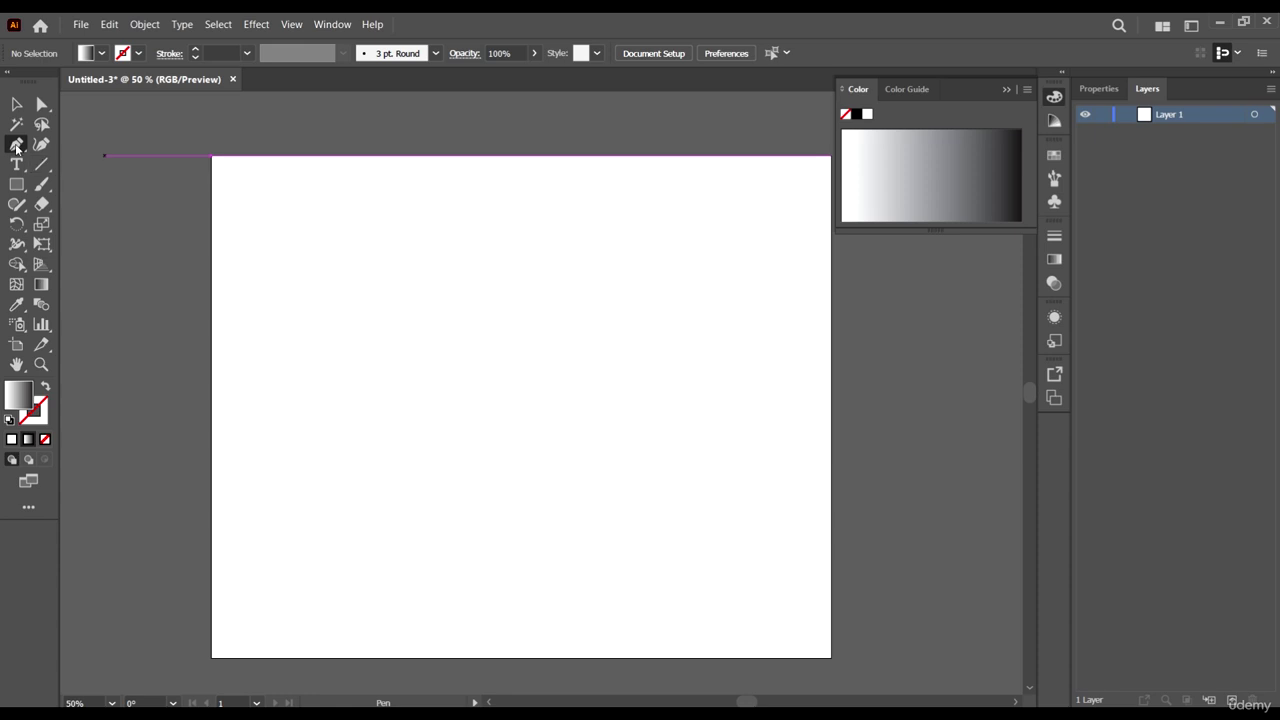
{"action": "left_click", "coordinate": [282, 315]}
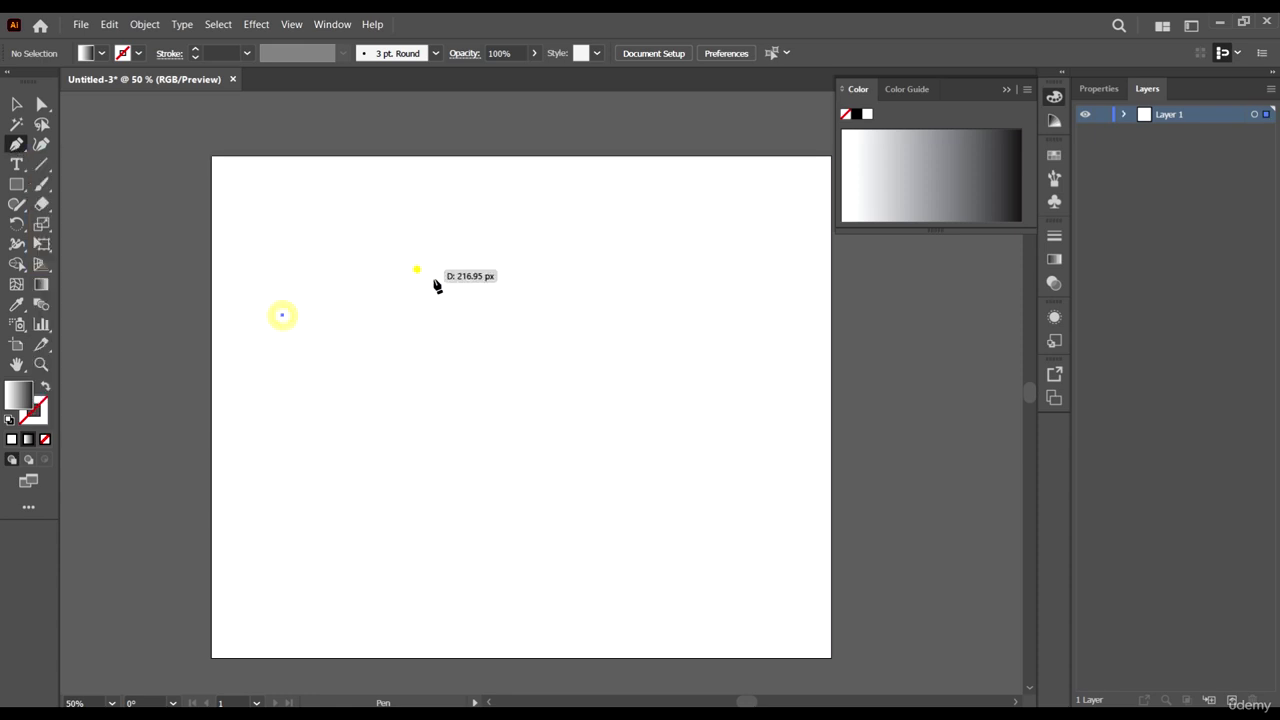
{"action": "left_click_drag", "start_coordinate": [437, 286], "coordinate": [557, 337]}
{"action": "left_click_drag", "start_coordinate": [580, 491], "coordinate": [768, 406]}
{"action": "left_click_drag", "start_coordinate": [677, 280], "coordinate": [689, 209]}
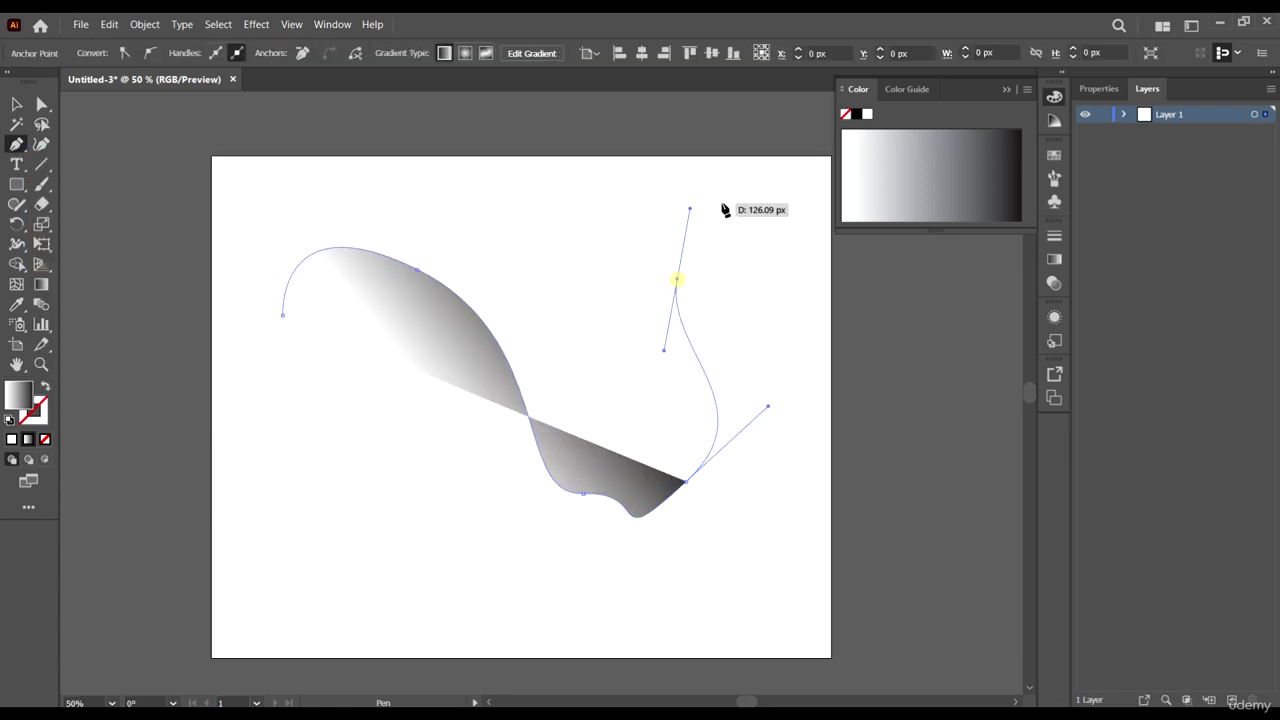
{"action": "left_click_drag", "start_coordinate": [903, 384], "coordinate": [70, 140]}
Step: Select the wavy path with the Selection tool and fill it with solid red (FF0000)
{"action": "left_click", "coordinate": [17, 103]}
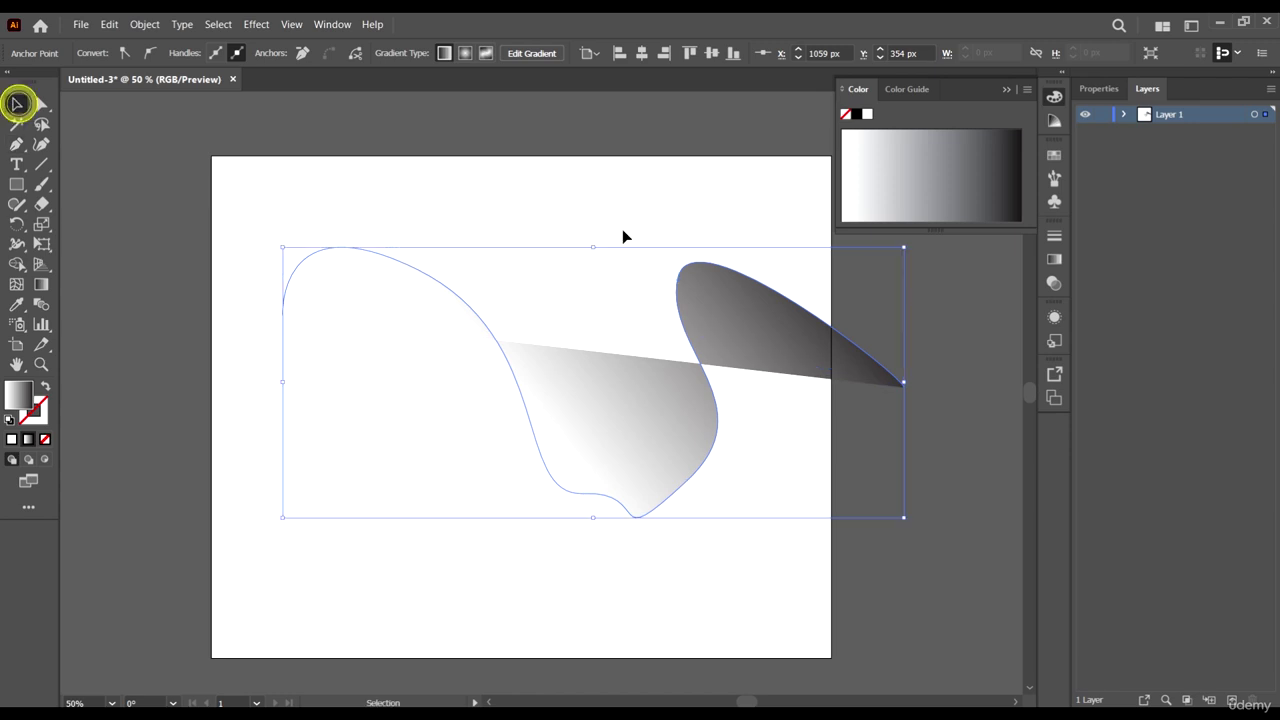
{"action": "left_click", "coordinate": [600, 190]}
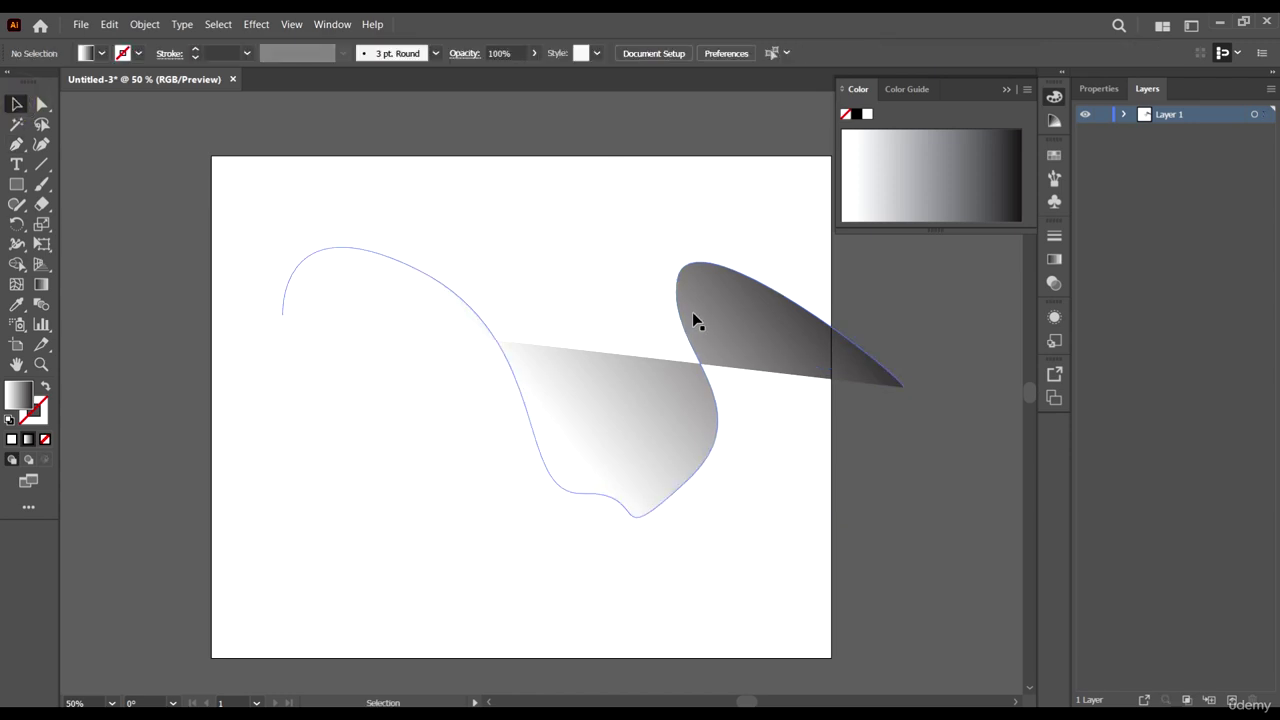
{"action": "left_click", "coordinate": [729, 323]}
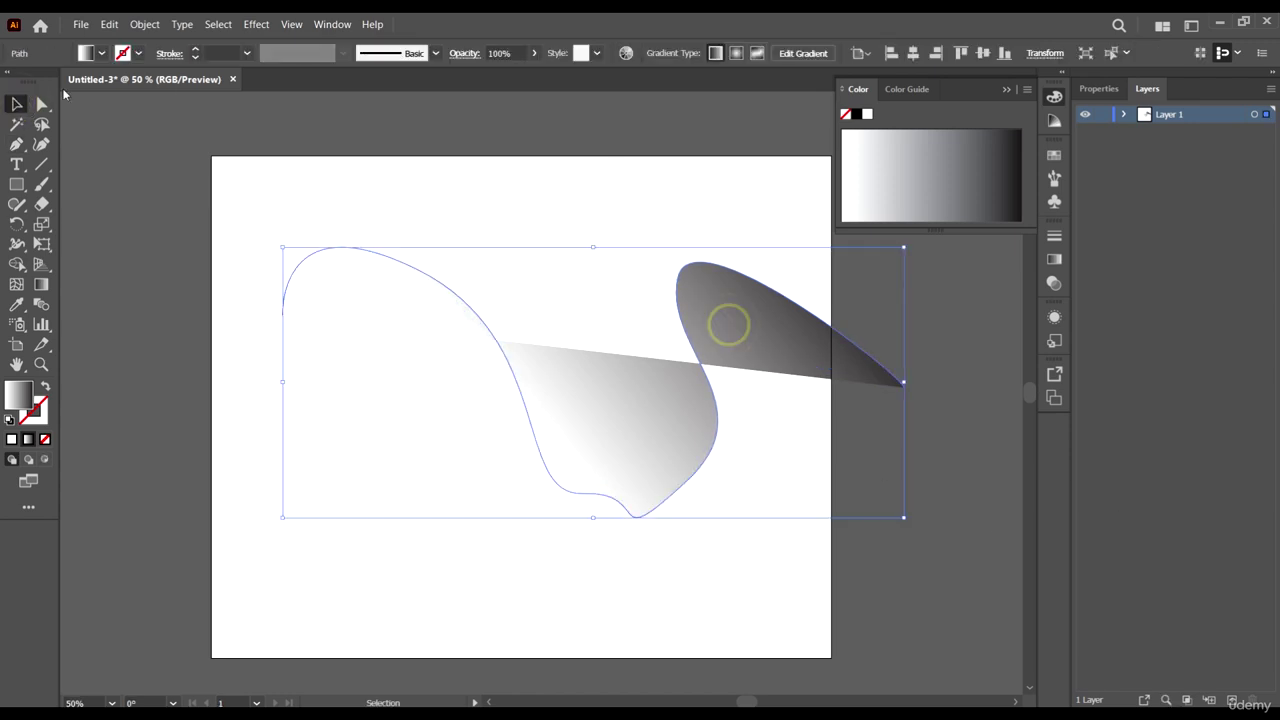
{"action": "left_click", "coordinate": [100, 53]}
{"action": "left_click", "coordinate": [76, 87]}
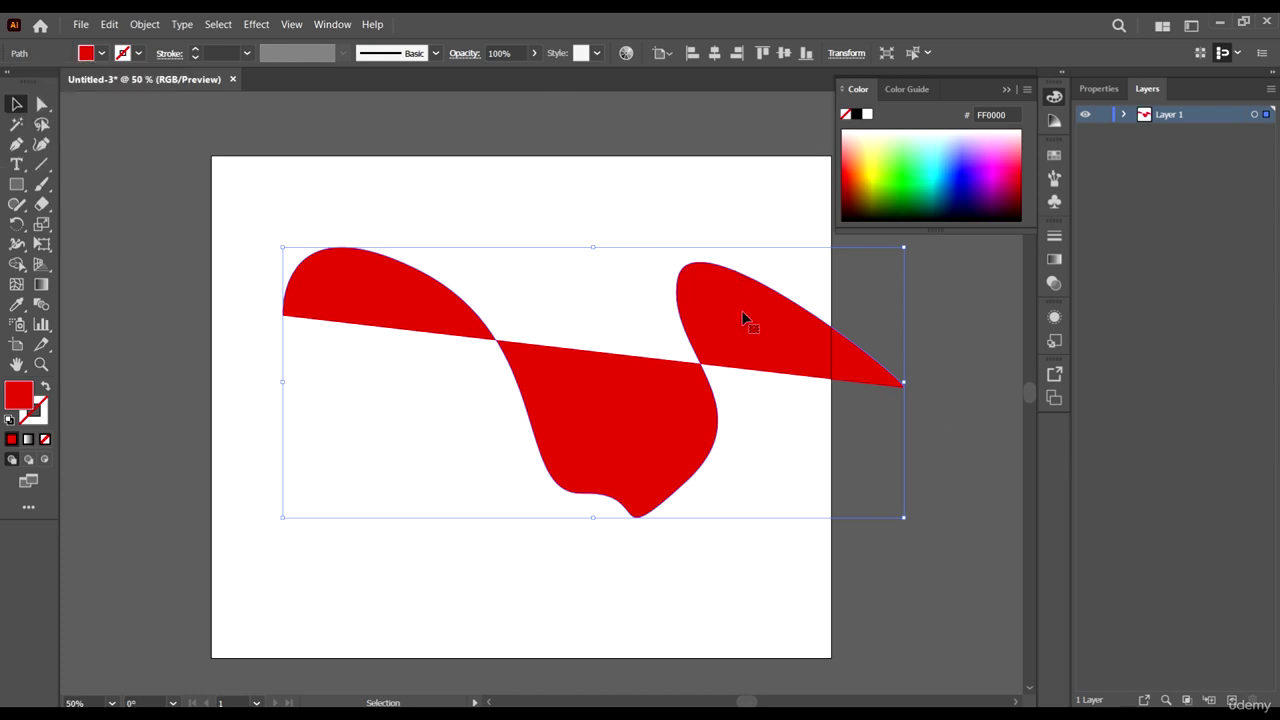
Step: Add five anchor points along the curved outline of the red shape with the Add Anchor Point tool
{"action": "key", "text": "plus"}
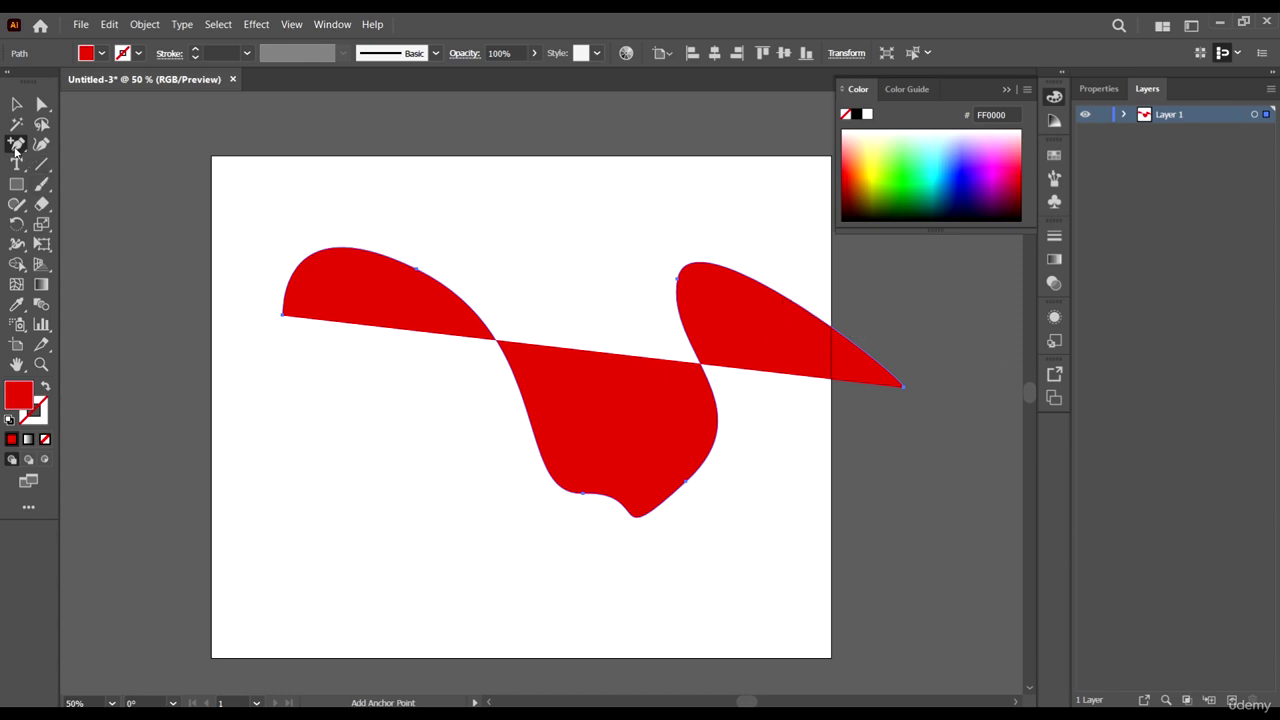
{"action": "left_click", "coordinate": [773, 289]}
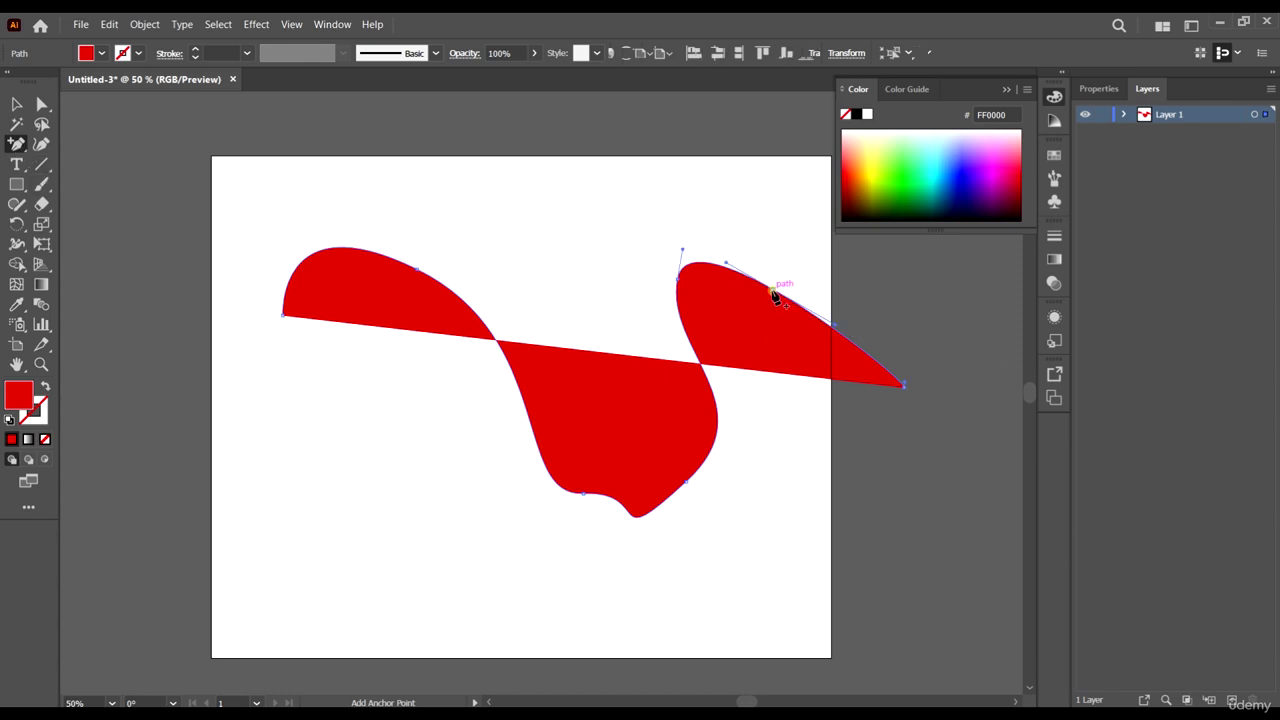
{"action": "left_click", "coordinate": [481, 316]}
{"action": "left_click", "coordinate": [527, 417]}
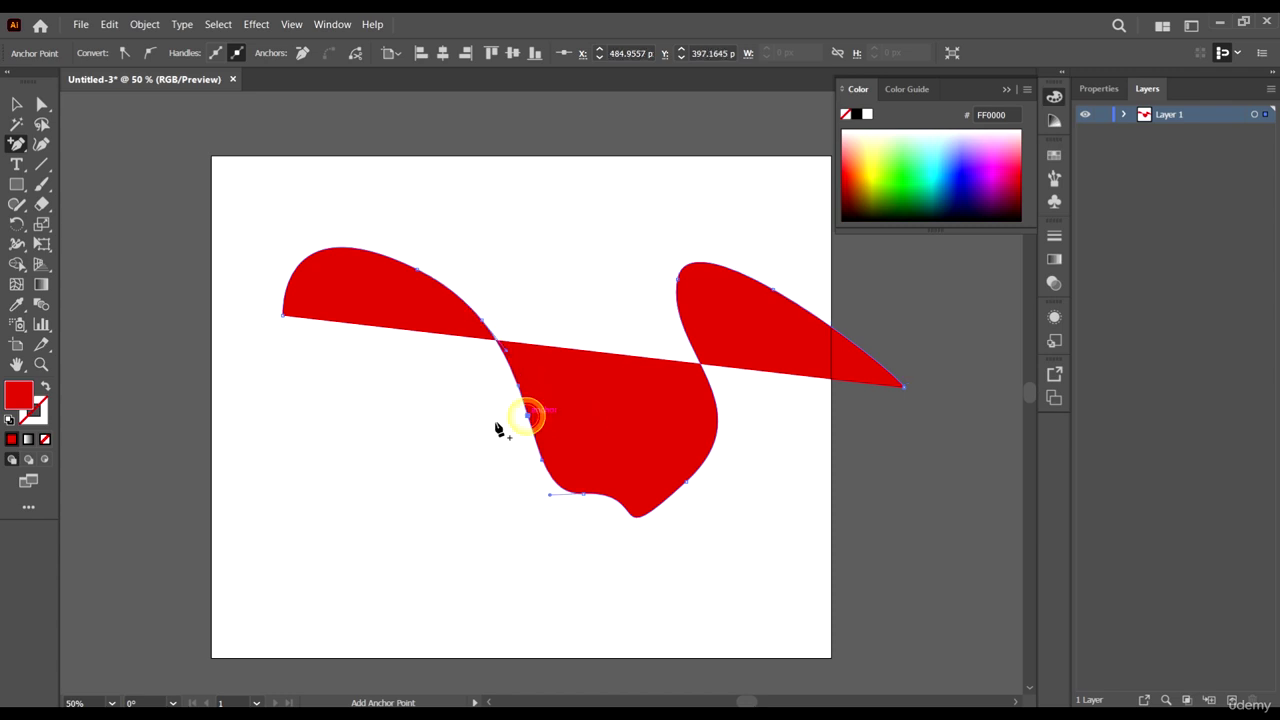
{"action": "left_click", "coordinate": [347, 247]}
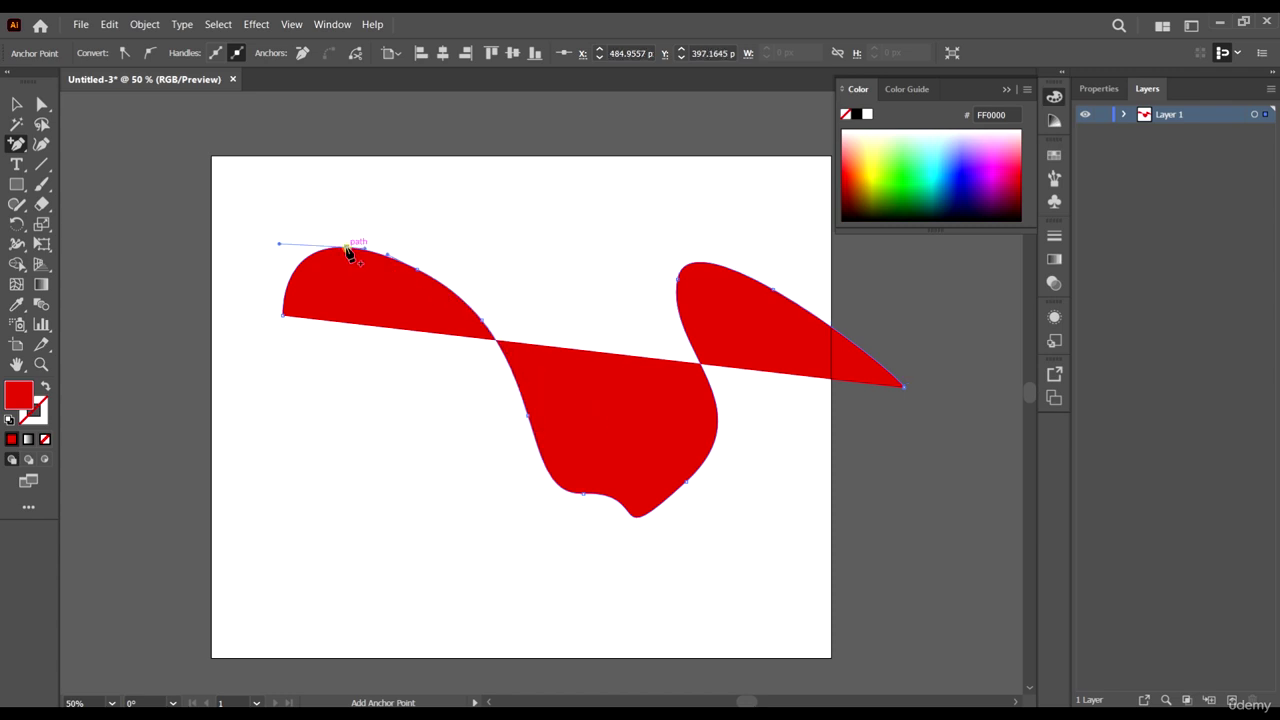
{"action": "left_click", "coordinate": [460, 300]}
{"action": "left_click", "coordinate": [765, 393]}
{"action": "left_click", "coordinate": [716, 430]}
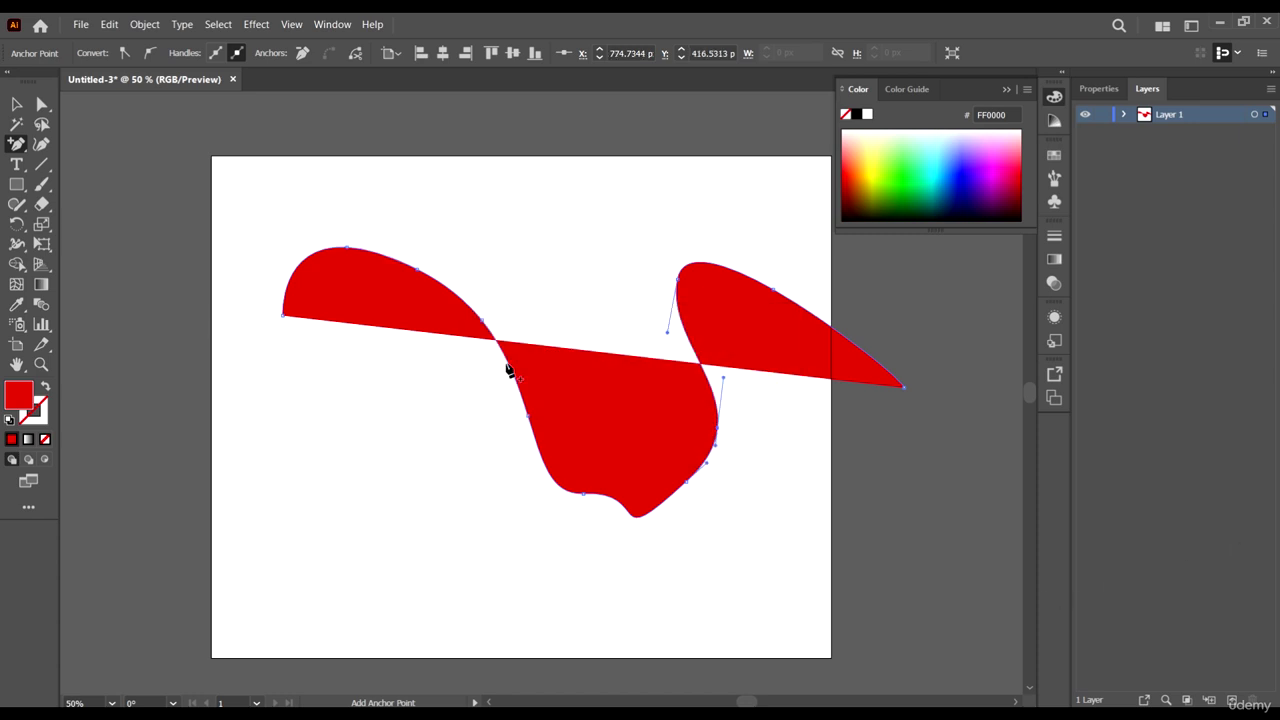
Step: Delete four anchor points along the right part of the red shape's outline with the Delete Anchor Point tool
{"action": "key", "text": "minus"}
{"action": "left_click", "coordinate": [776, 296]}
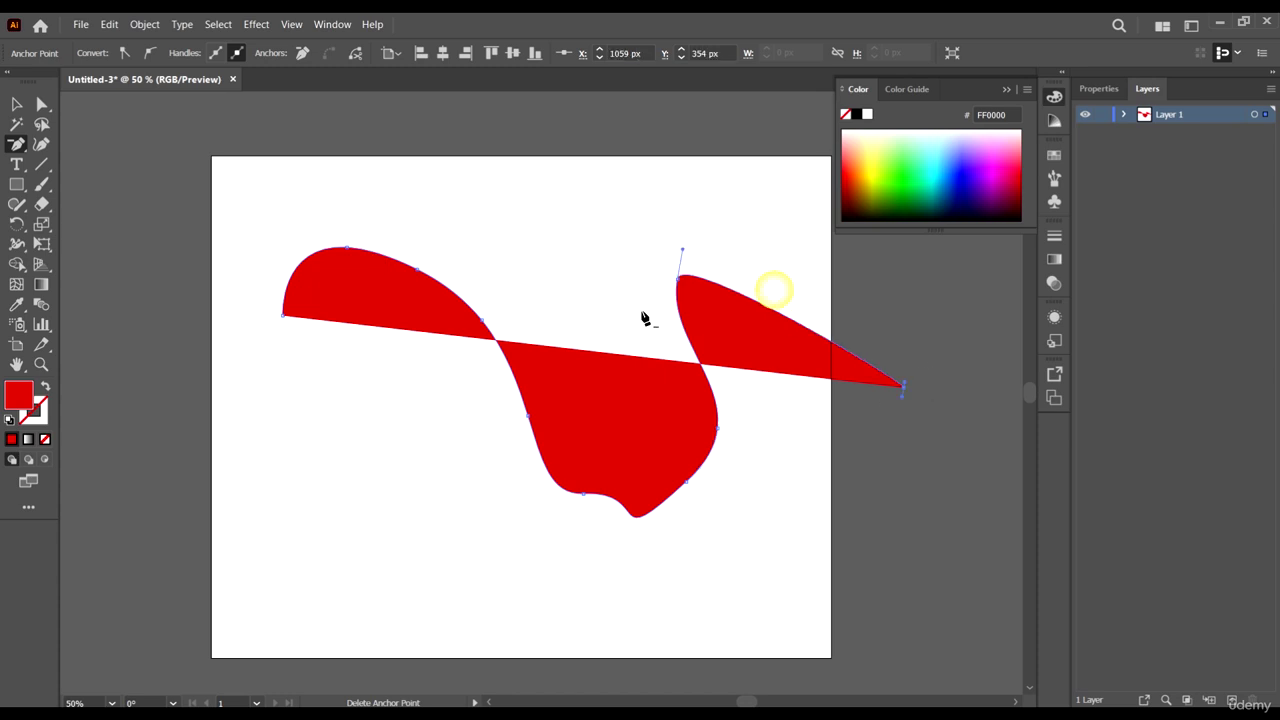
{"action": "left_click", "coordinate": [678, 280]}
{"action": "left_click", "coordinate": [718, 428]}
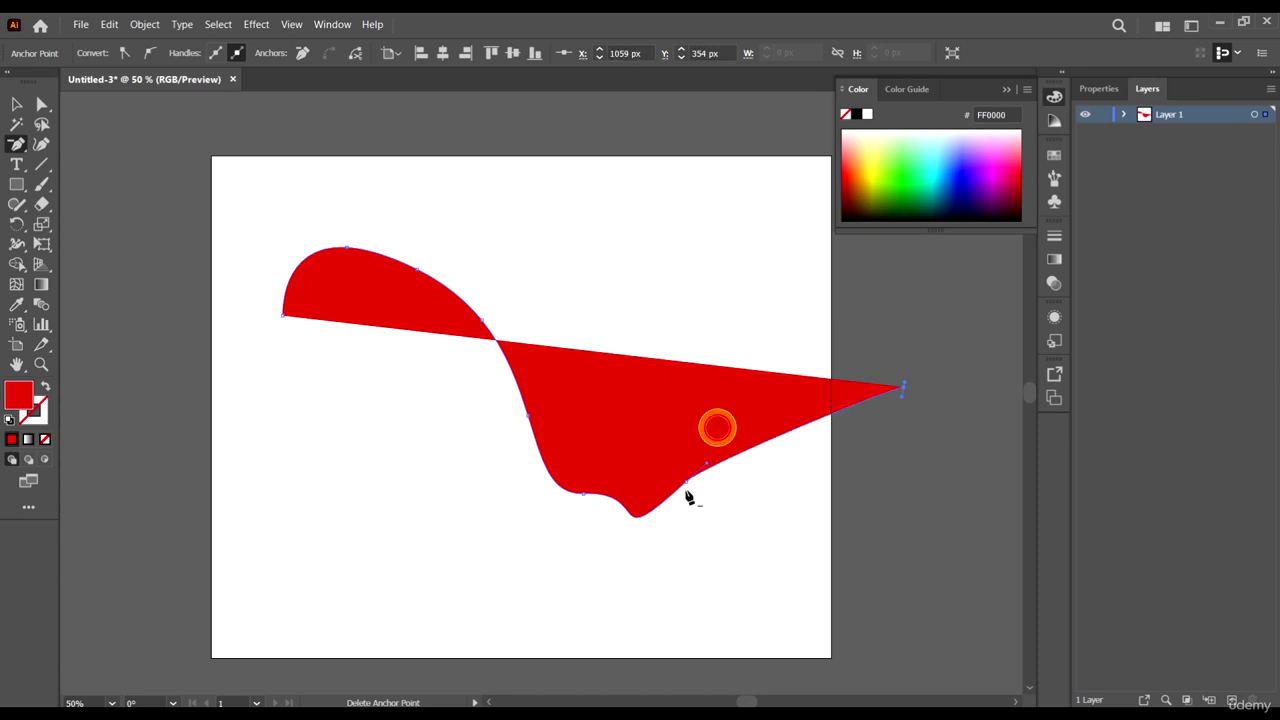
{"action": "left_click", "coordinate": [686, 486]}
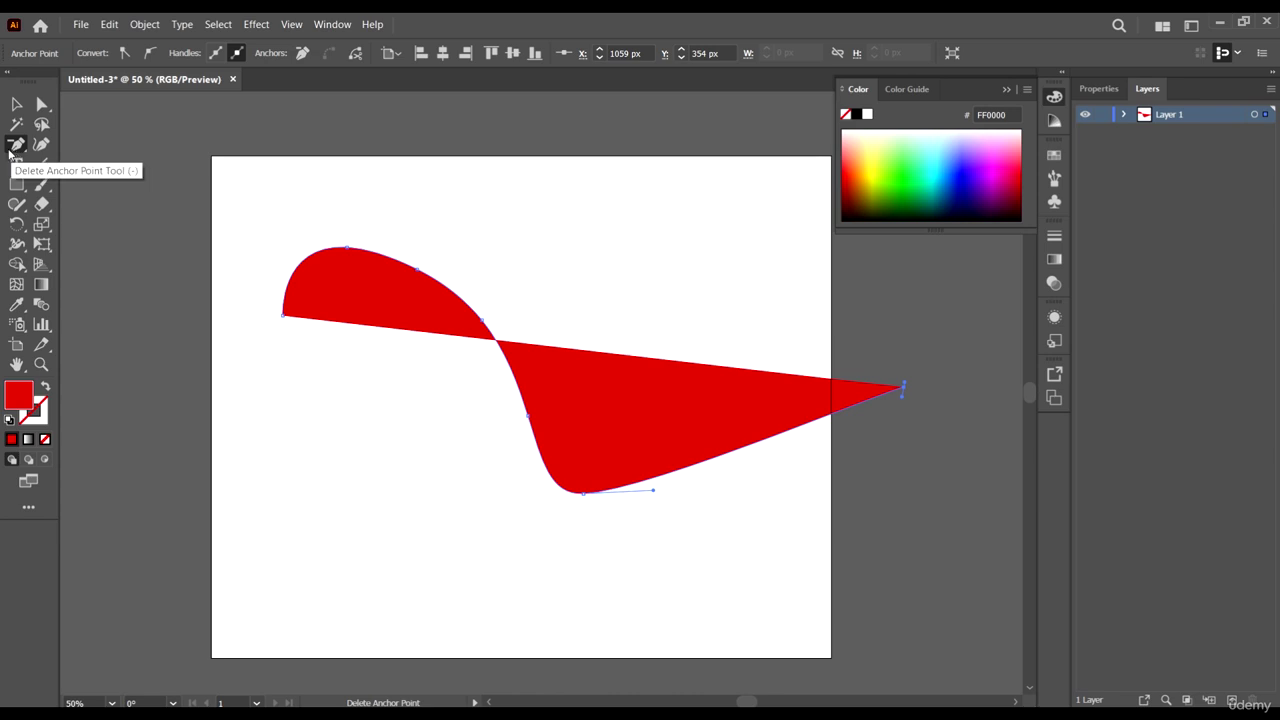
Step: Delete two more anchor points on the slope running down from the red shape's left hump
{"action": "left_click", "coordinate": [482, 321]}
{"action": "left_click", "coordinate": [415, 284]}
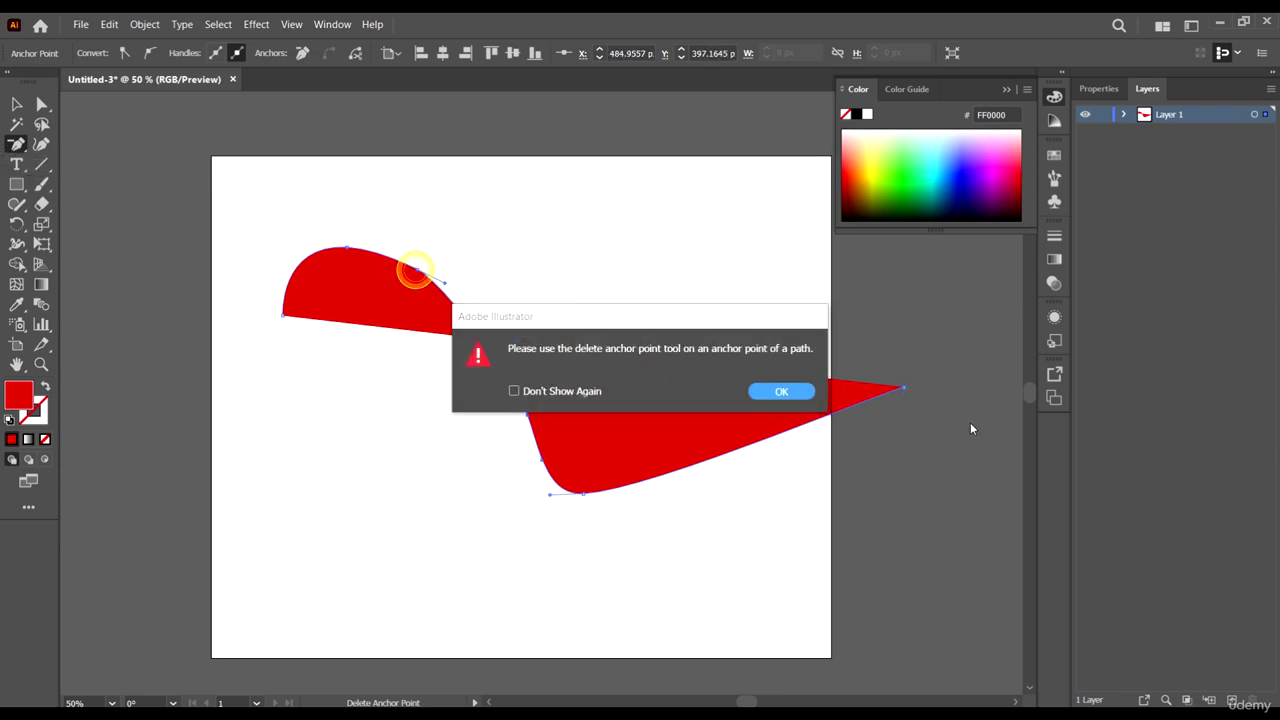
{"action": "left_click", "coordinate": [788, 392]}
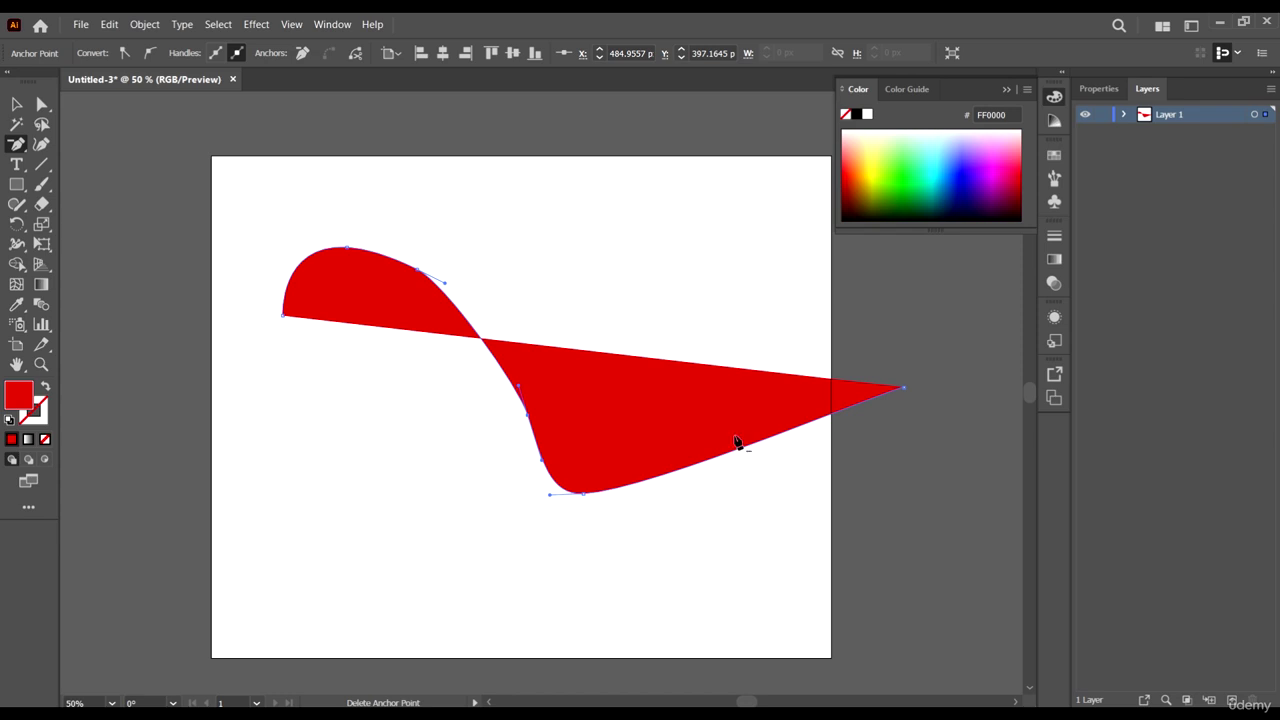
{"action": "scroll", "coordinate": [646, 417], "scroll_direction": "down", "scroll_amount": 1}
{"action": "scroll", "coordinate": [646, 410], "scroll_direction": "up", "scroll_amount": 1}
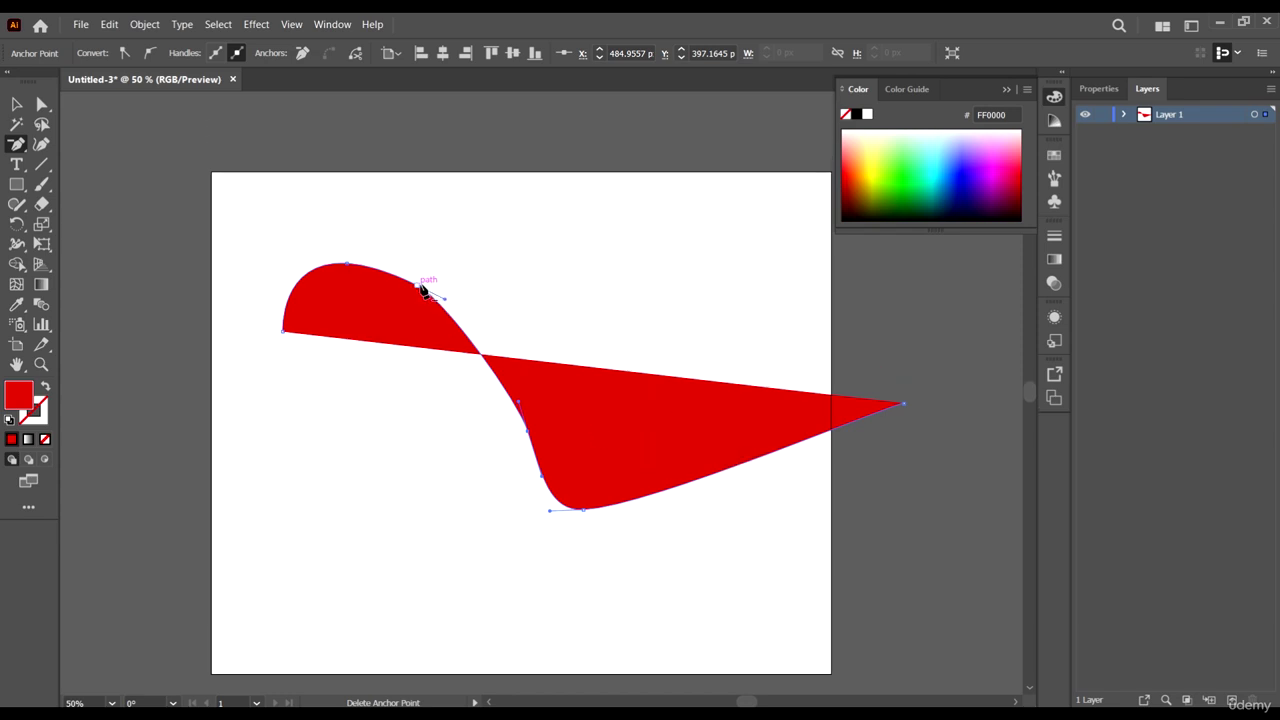
{"action": "left_click", "coordinate": [415, 288]}
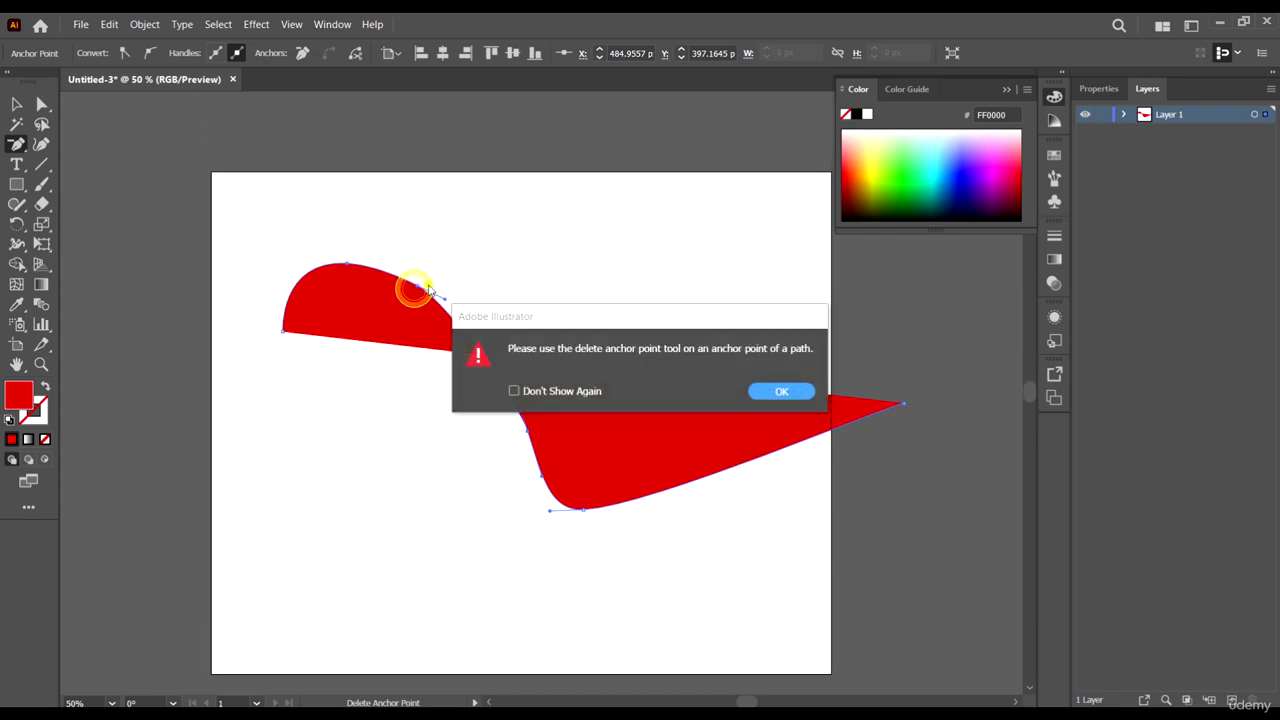
{"action": "left_click", "coordinate": [770, 391]}
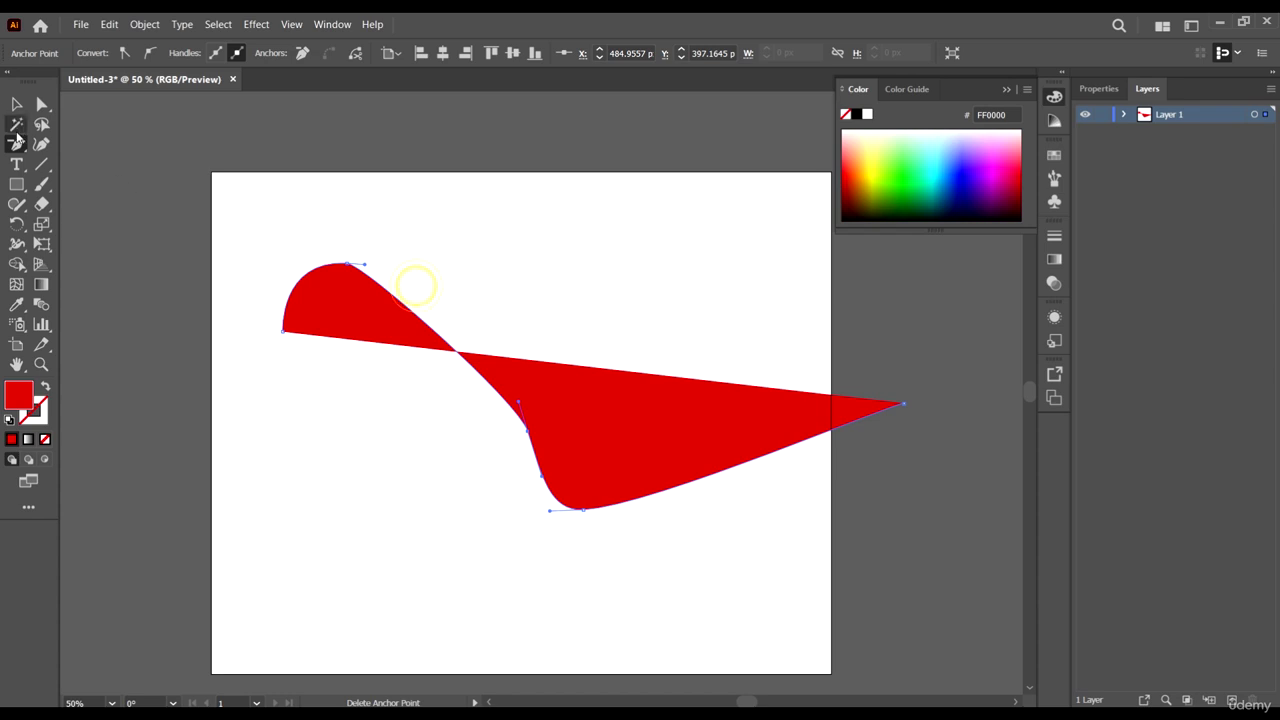
Step: Select the remaining red shape and delete it from the artboard
{"action": "left_click", "coordinate": [16, 104]}
{"action": "key", "text": "ctrl+minus"}
{"action": "left_click", "coordinate": [600, 371]}
{"action": "key", "text": "Delete"}
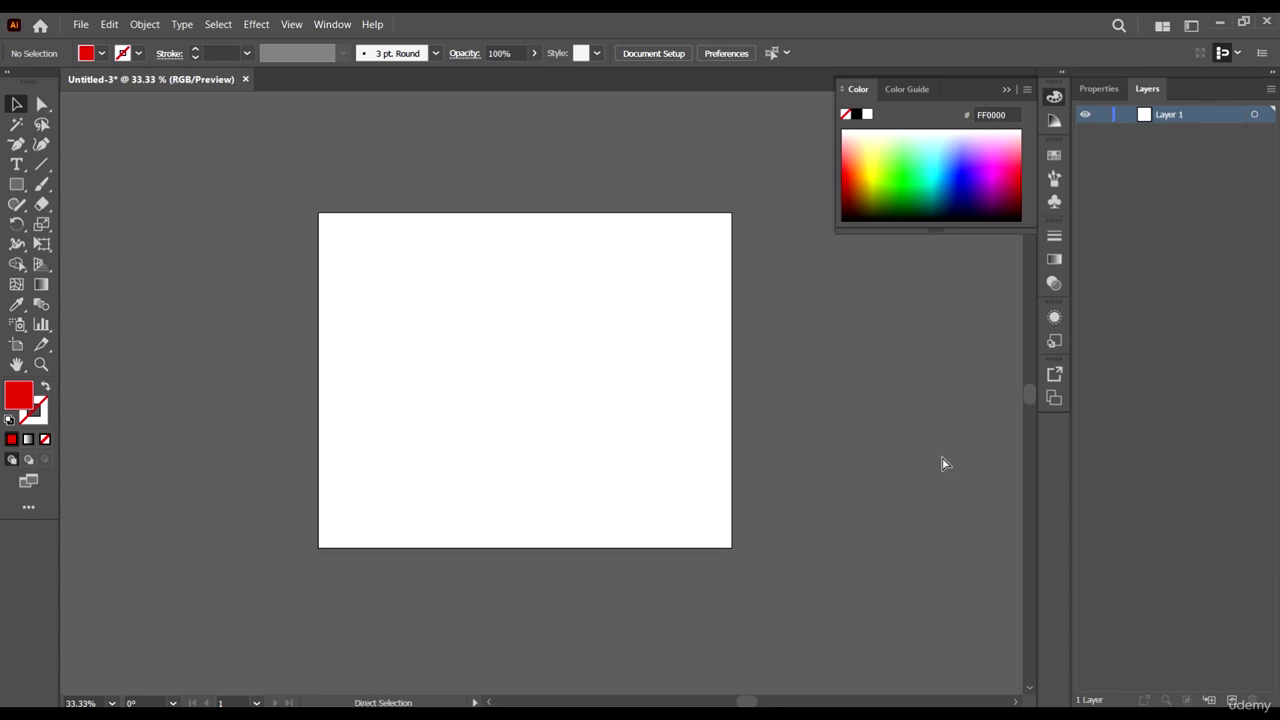
Step: Show the rulers and place two horizontal guides, one across the upper and one across the lower part of the artboard
{"action": "key", "text": "ctrl+r"}
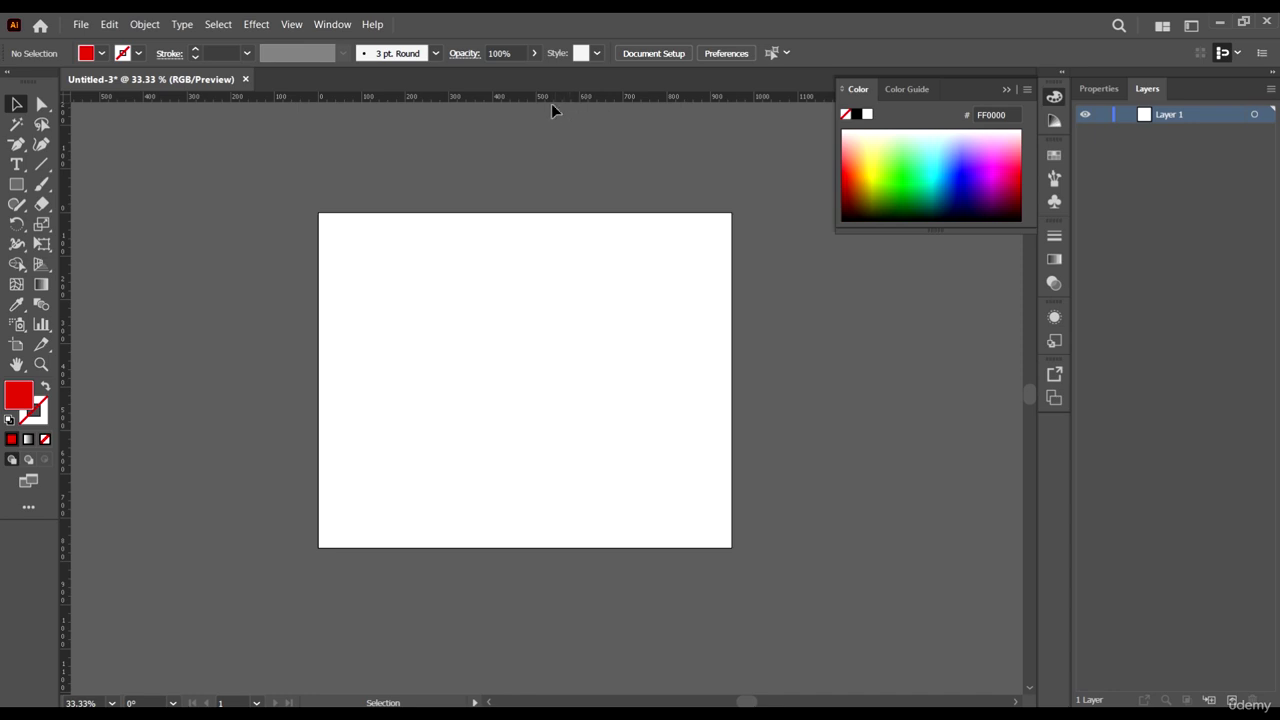
{"action": "left_click_drag", "start_coordinate": [572, 96], "coordinate": [640, 312]}
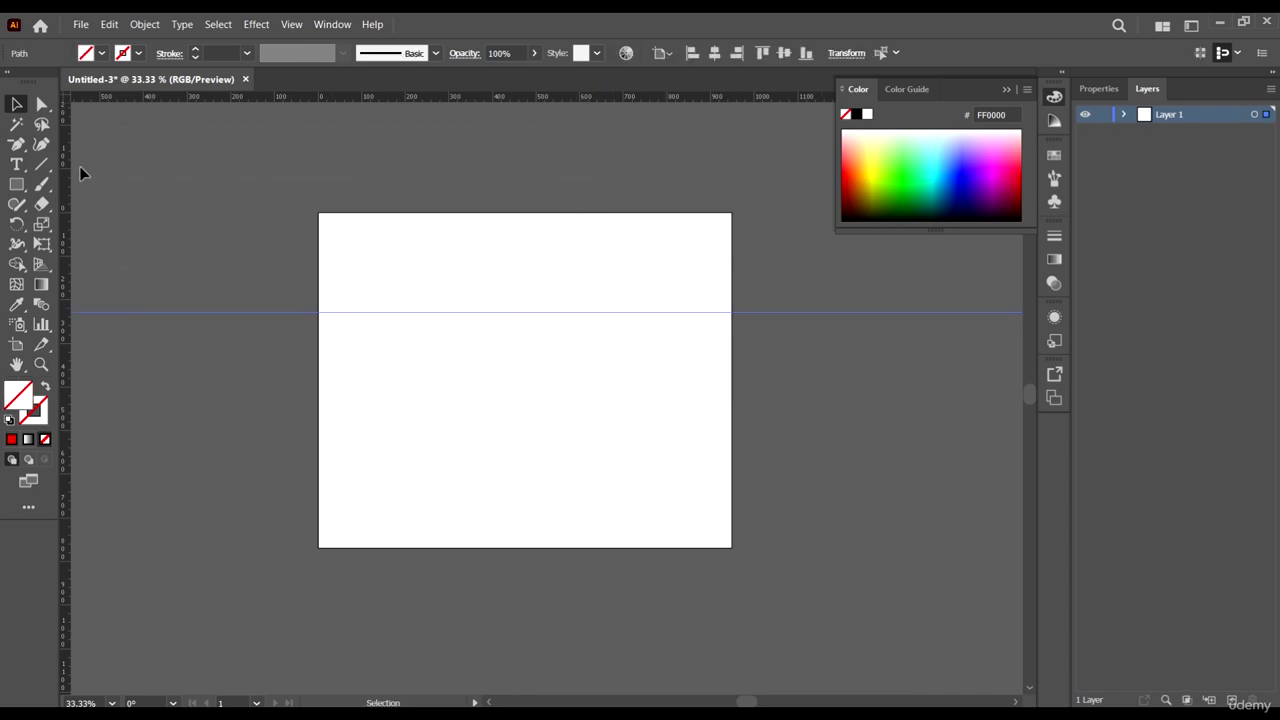
{"action": "left_click_drag", "start_coordinate": [480, 97], "coordinate": [498, 455]}
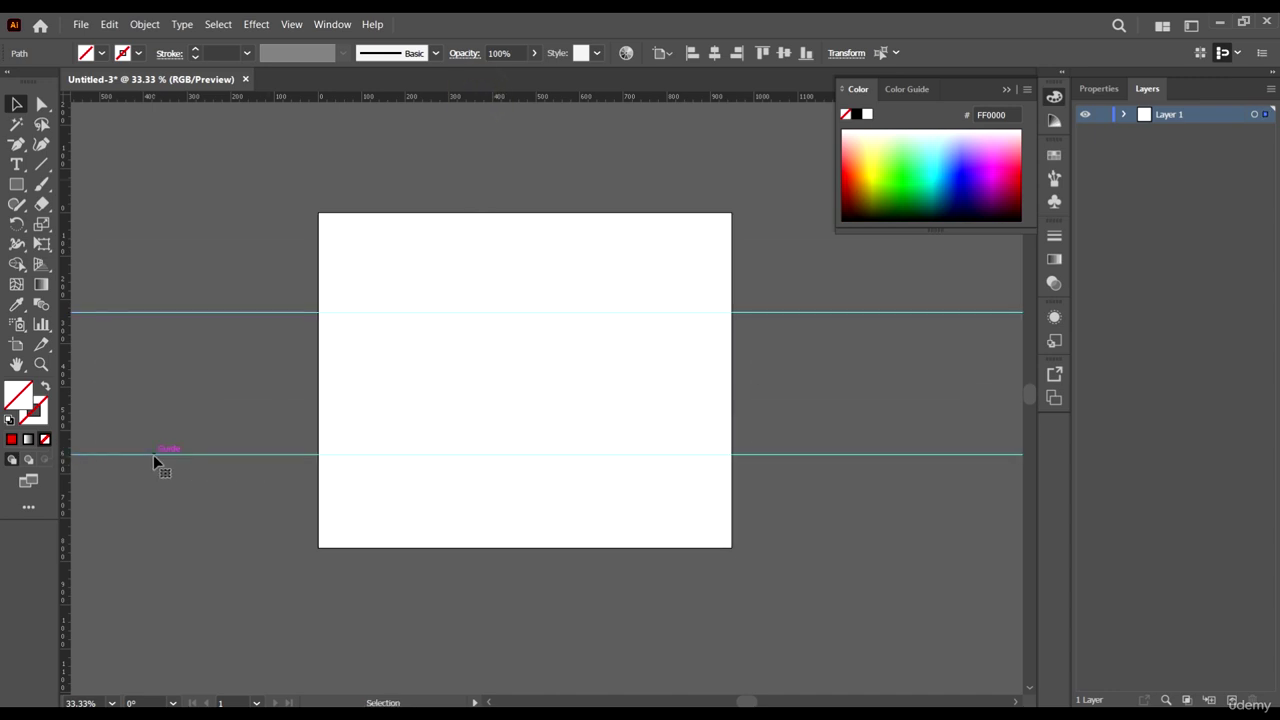
Step: Move the lower guide slightly up, and shift both guides together slightly down the artboard
{"action": "mouse_move", "coordinate": [154, 455]}
{"action": "left_mouse_down"}
{"action": "mouse_move", "coordinate": [163, 420]}
{"action": "mouse_move", "coordinate": [165, 436]}
{"action": "left_mouse_up"}
{"action": "left_click_drag", "start_coordinate": [257, 206], "coordinate": [846, 491]}
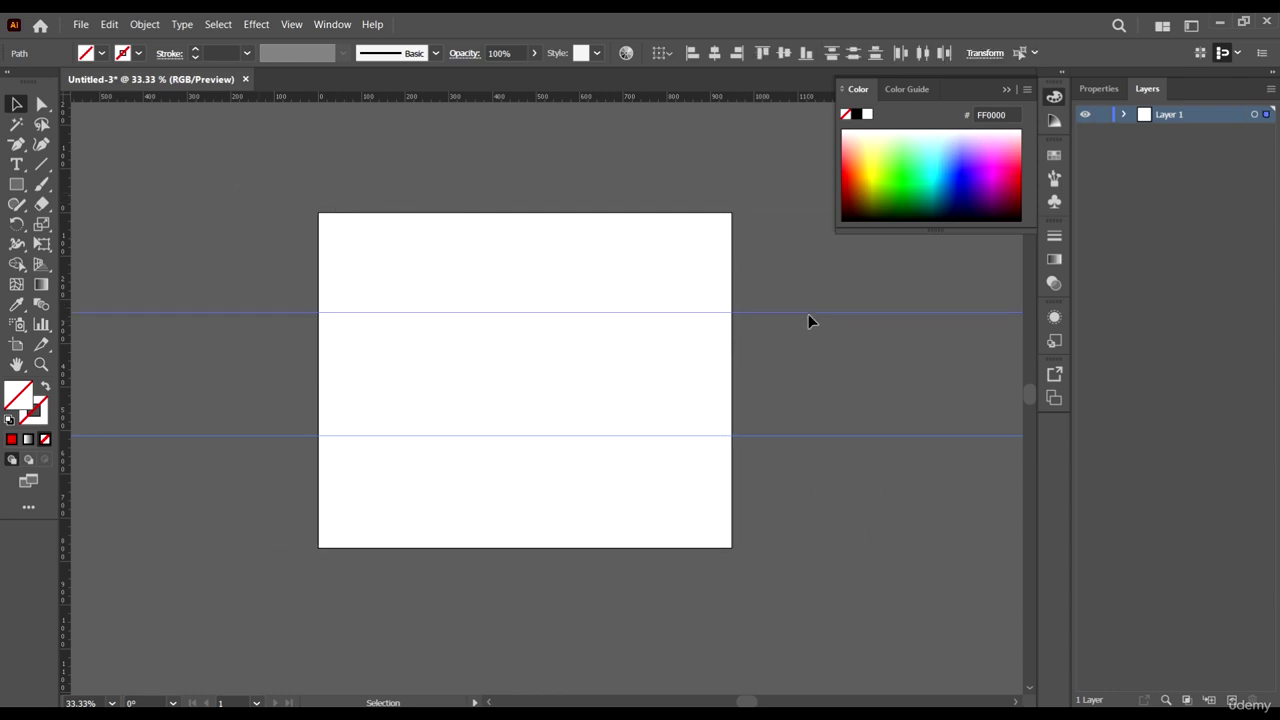
{"action": "left_click_drag", "start_coordinate": [808, 314], "coordinate": [809, 323]}
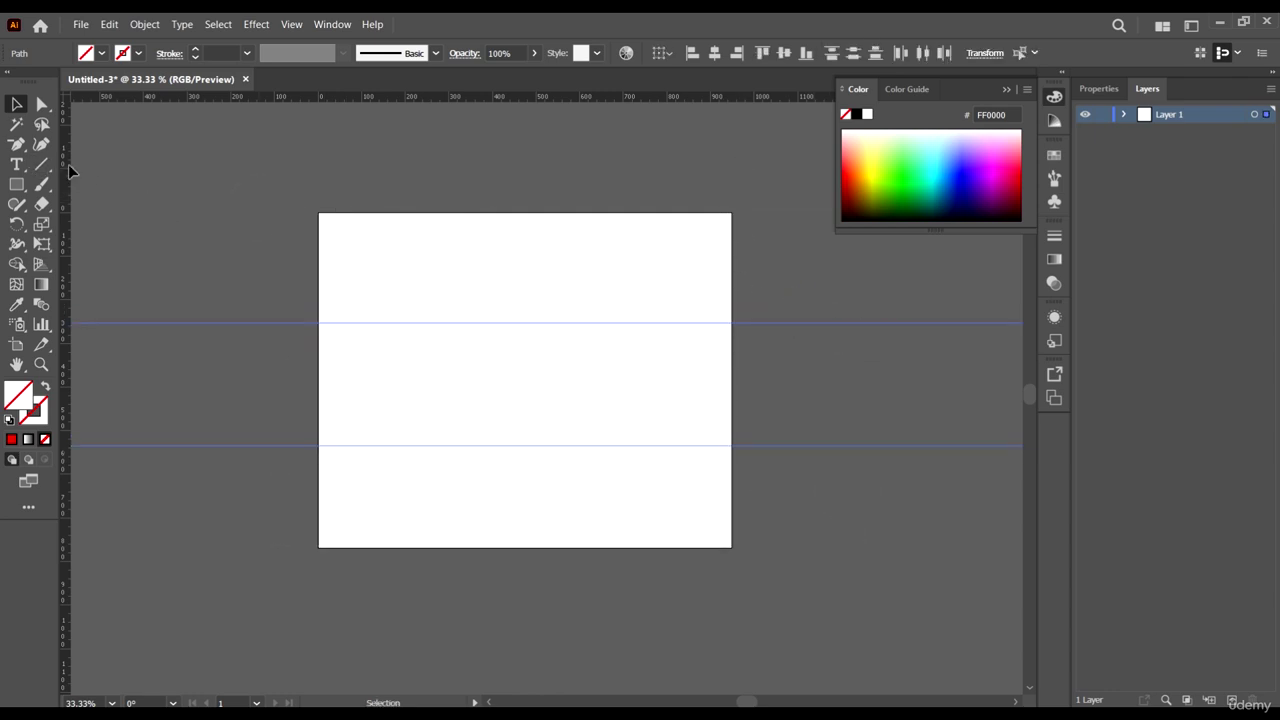
Step: Place two vertical guides across the artboard, dividing its width roughly into thirds
{"action": "left_click_drag", "start_coordinate": [68, 164], "coordinate": [459, 234]}
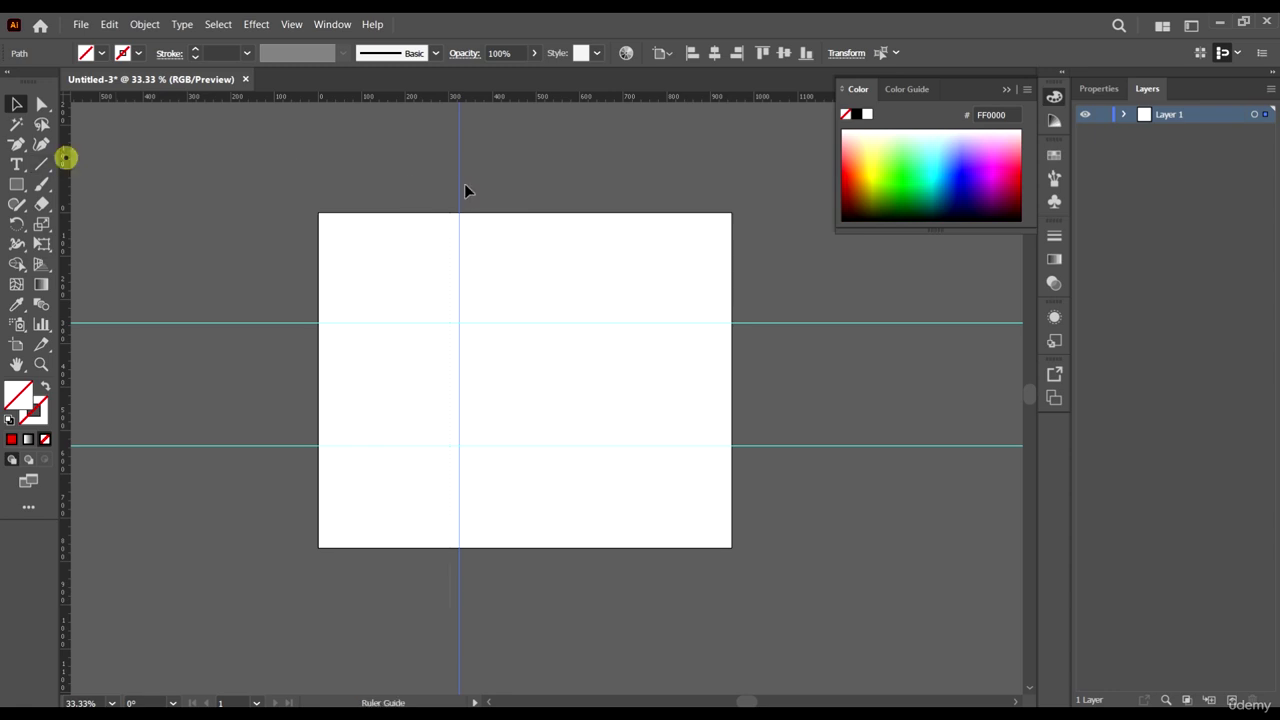
{"action": "left_click_drag", "start_coordinate": [461, 186], "coordinate": [594, 263]}
{"action": "left_click_drag", "start_coordinate": [676, 572], "coordinate": [598, 540]}
{"action": "scroll", "coordinate": [749, 571], "scroll_direction": "up", "scroll_amount": 1}
{"action": "left_click_drag", "start_coordinate": [749, 571], "coordinate": [652, 310]}
{"action": "left_click", "coordinate": [790, 270]}
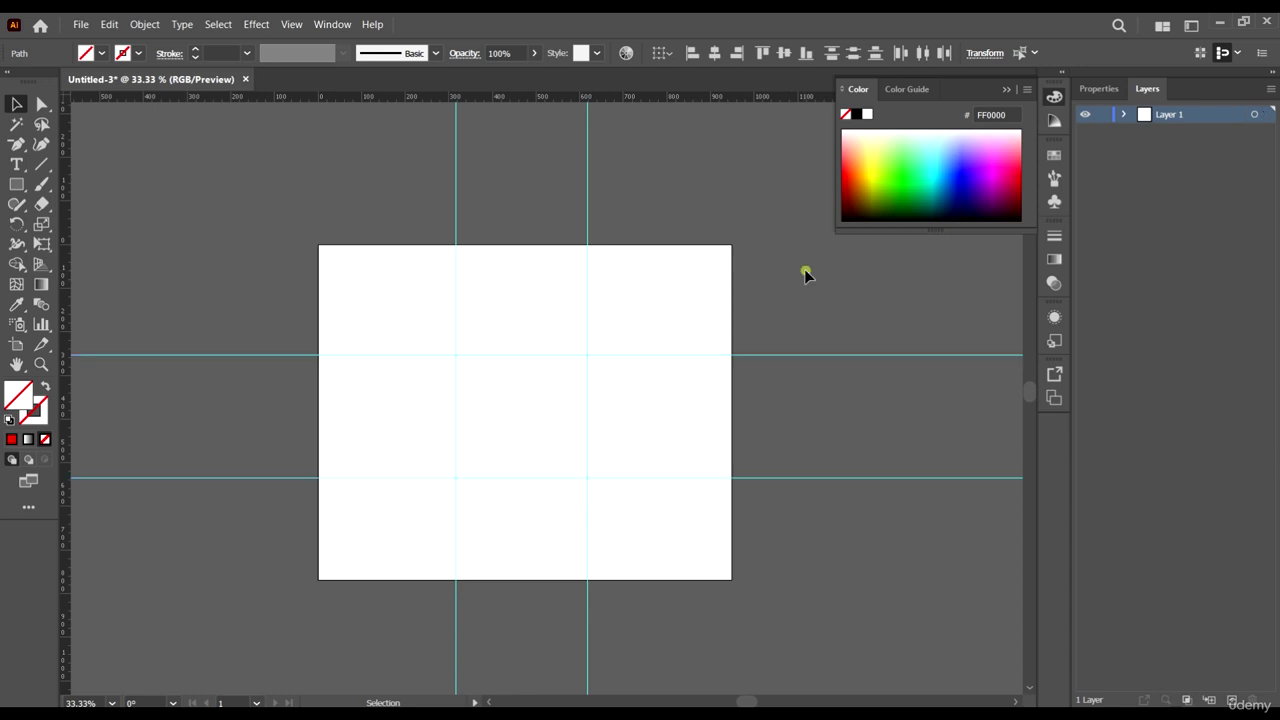
Step: Select the two horizontal guides, extend the selection to all four guides with a marquee, and deselect them
{"action": "scroll", "coordinate": [427, 280], "scroll_direction": "down", "scroll_amount": 2}
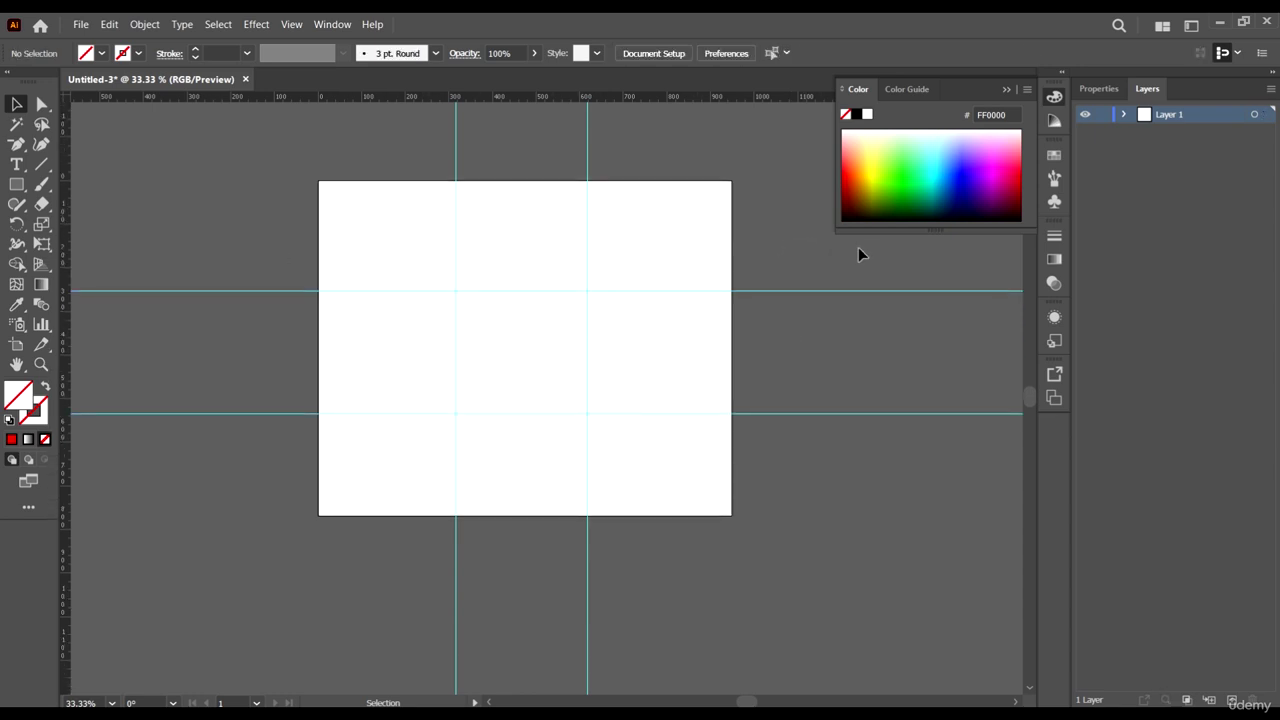
{"action": "left_click_drag", "start_coordinate": [511, 410], "coordinate": [526, 511]}
{"action": "scroll", "coordinate": [728, 563], "scroll_direction": "up", "scroll_amount": 1}
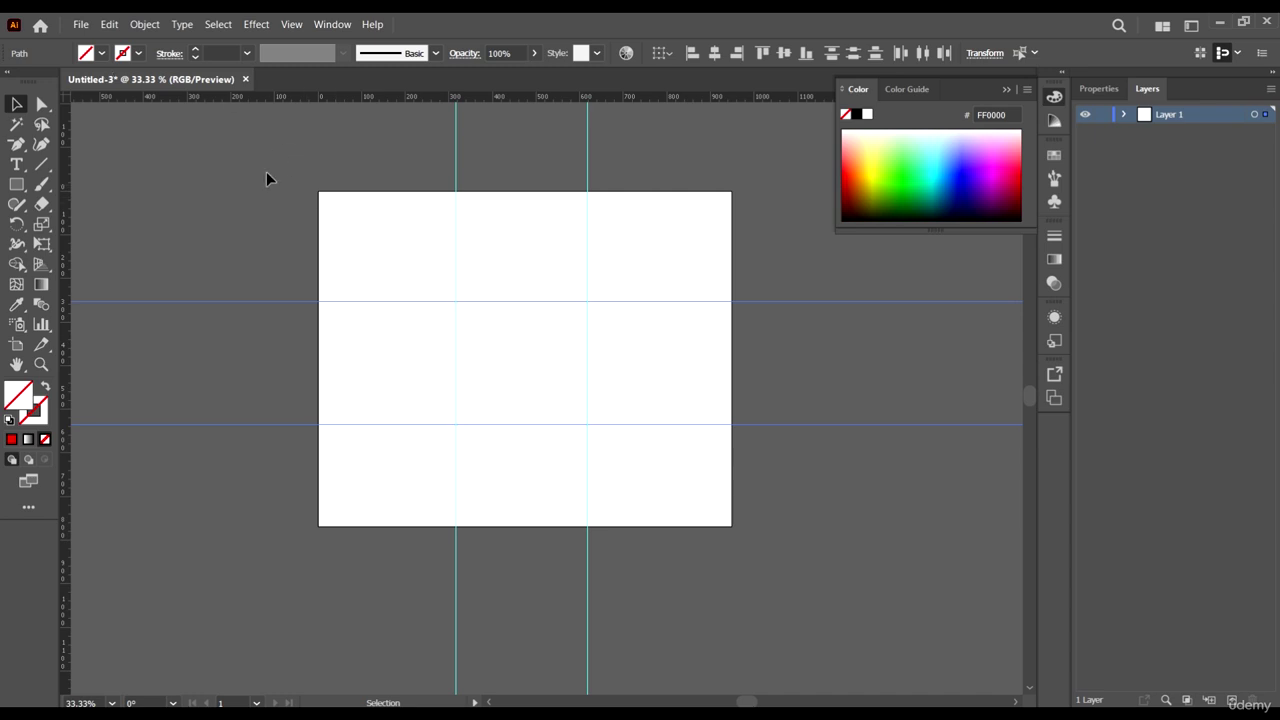
{"action": "left_click_drag", "start_coordinate": [285, 168], "coordinate": [965, 426]}
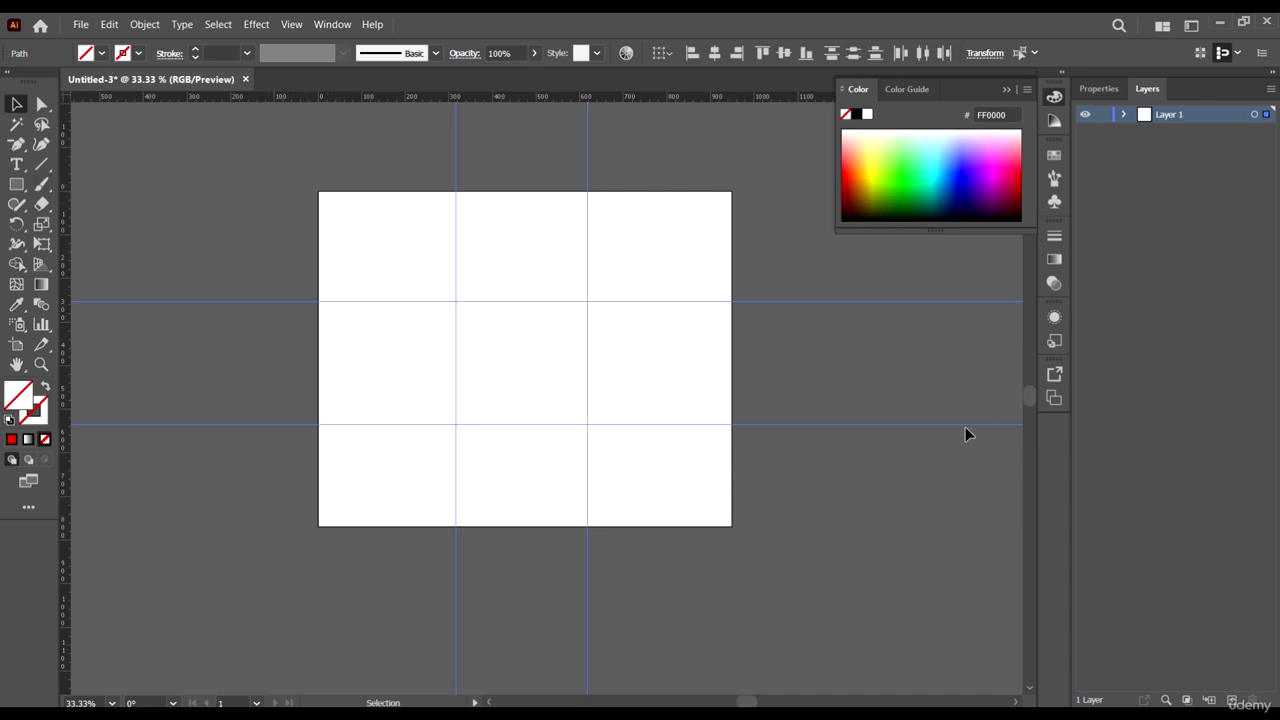
{"action": "left_click", "coordinate": [770, 220]}
{"action": "left_click", "coordinate": [586, 226]}
{"action": "scroll", "coordinate": [390, 170], "scroll_direction": "up", "scroll_amount": 1}
{"action": "left_click", "coordinate": [481, 215]}
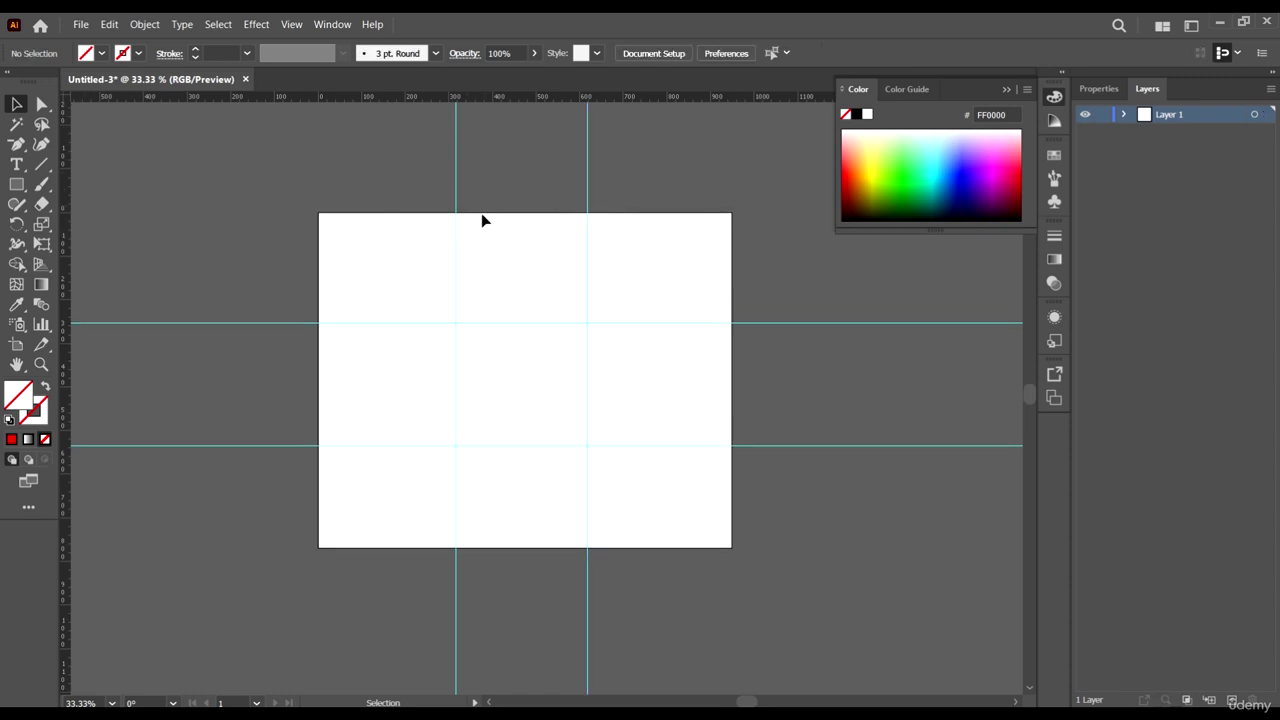
Step: Delete both vertical guides and both horizontal guides one by one
{"action": "left_click", "coordinate": [587, 229]}
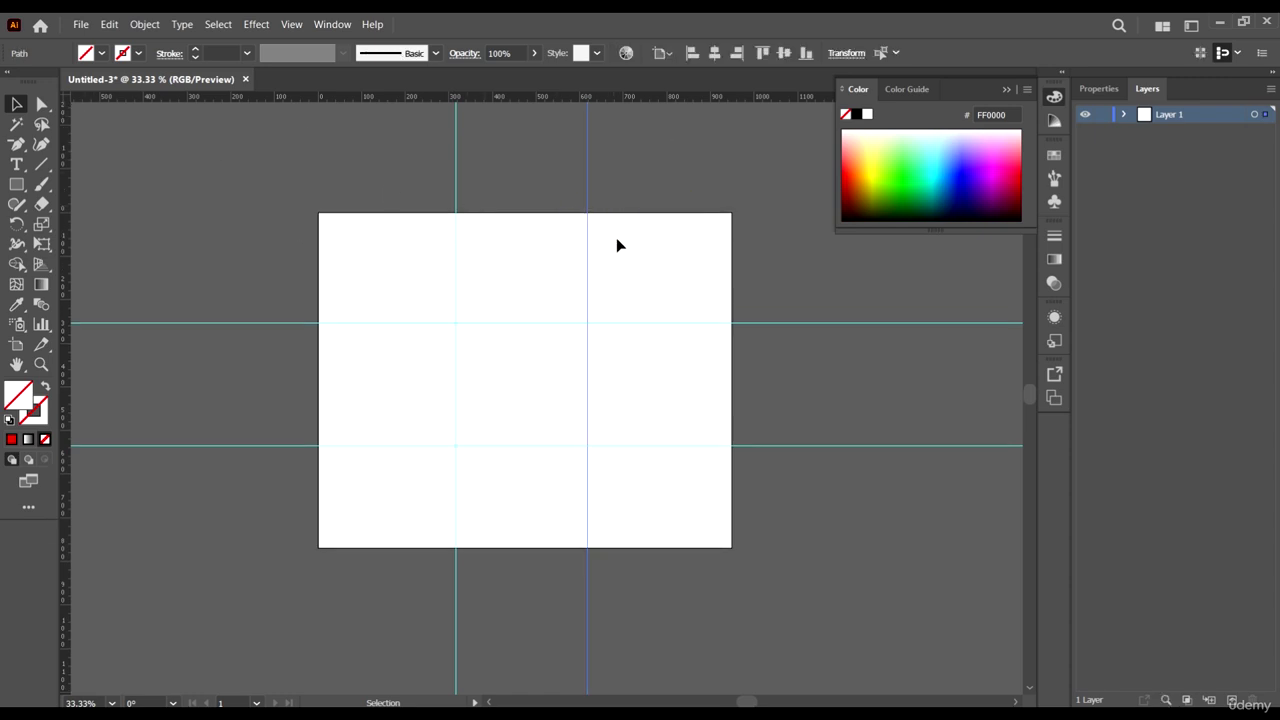
{"action": "key", "text": "Delete"}
{"action": "left_click", "coordinate": [456, 191]}
{"action": "key", "text": "Delete"}
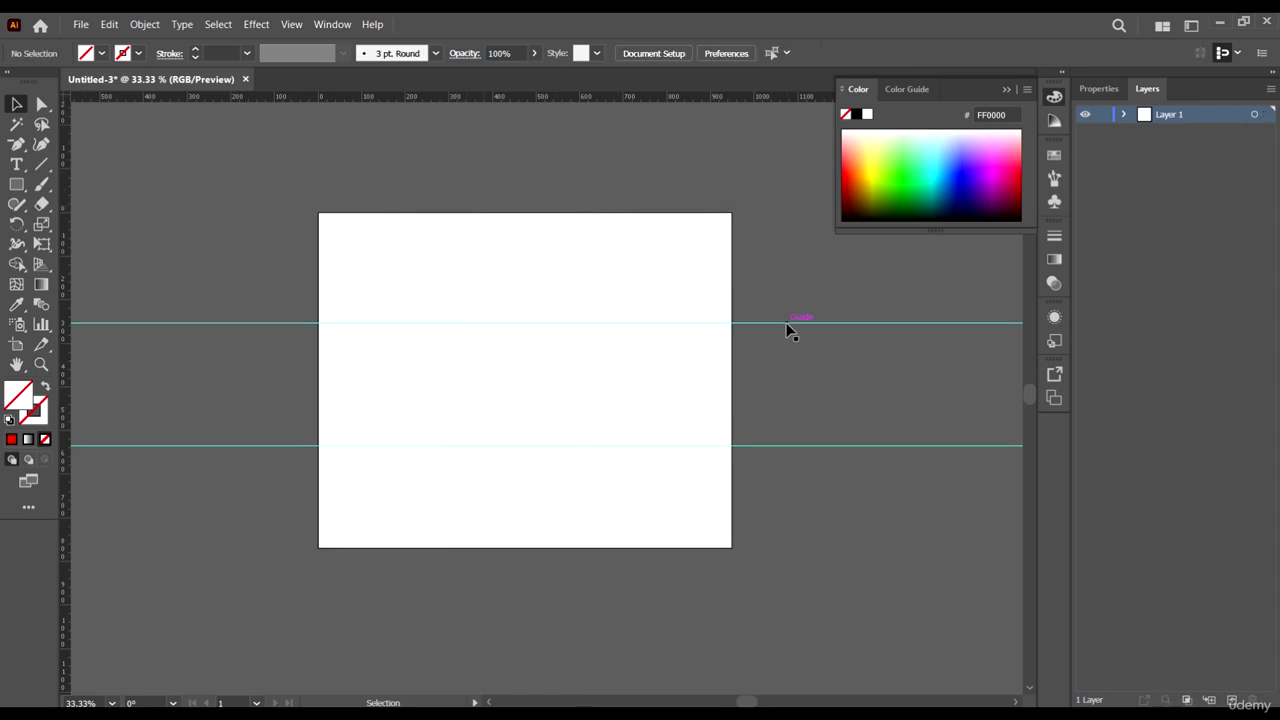
{"action": "left_click", "coordinate": [814, 445]}
{"action": "key", "text": "Delete"}
{"action": "left_click", "coordinate": [815, 322]}
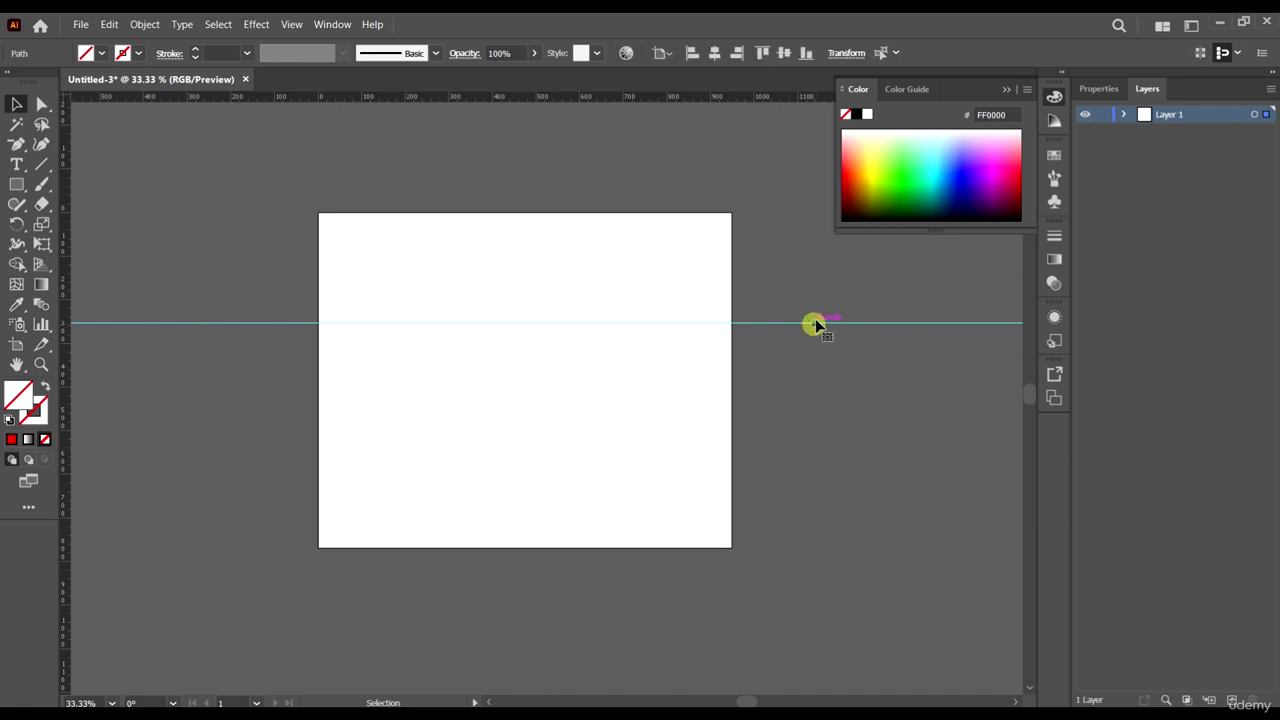
{"action": "key", "text": "Delete"}
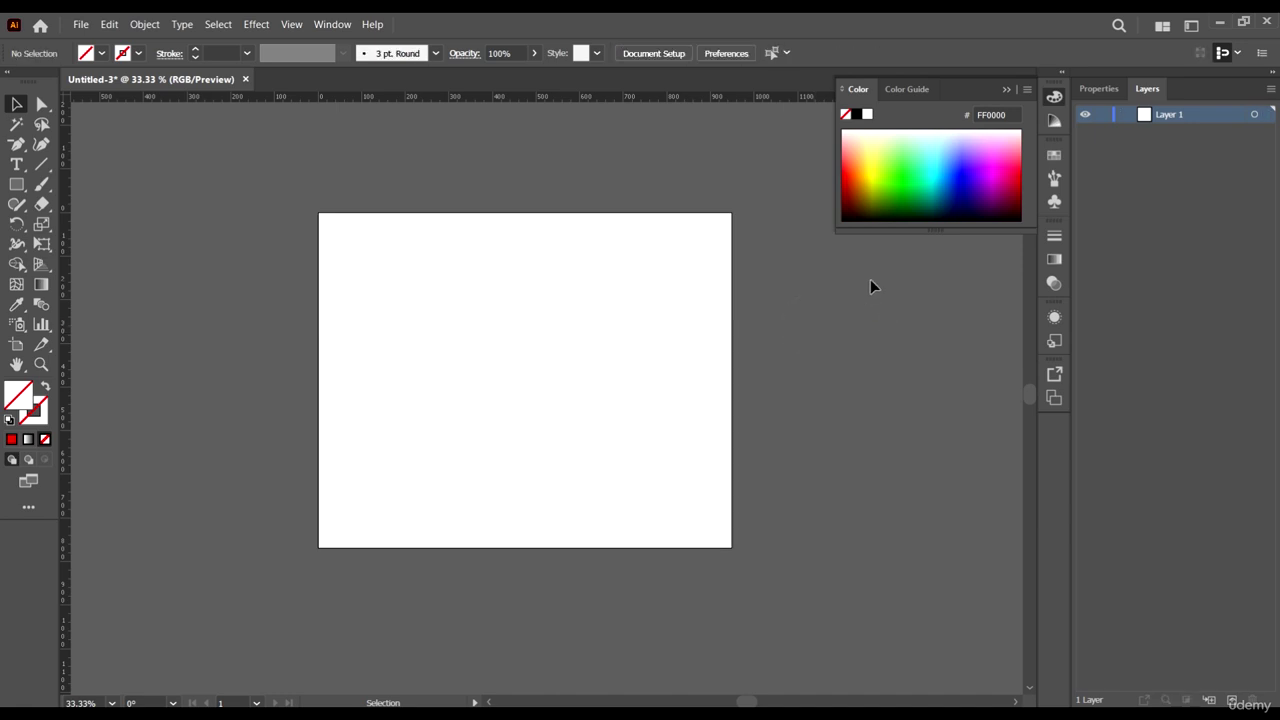
Step: Draw an upright rectangle straddling the artboard's left edge and fill it with yellow
{"action": "left_click", "coordinate": [16, 184]}
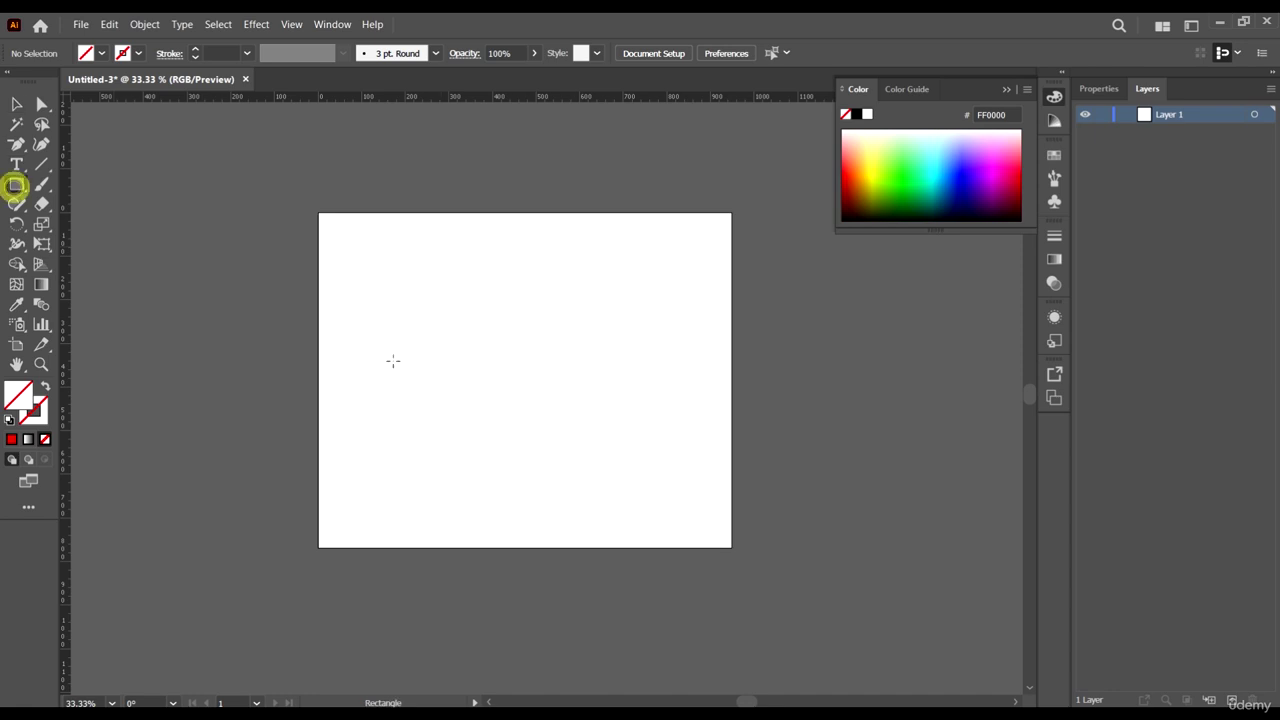
{"action": "left_click_drag", "start_coordinate": [228, 327], "coordinate": [346, 482]}
{"action": "left_click", "coordinate": [16, 104]}
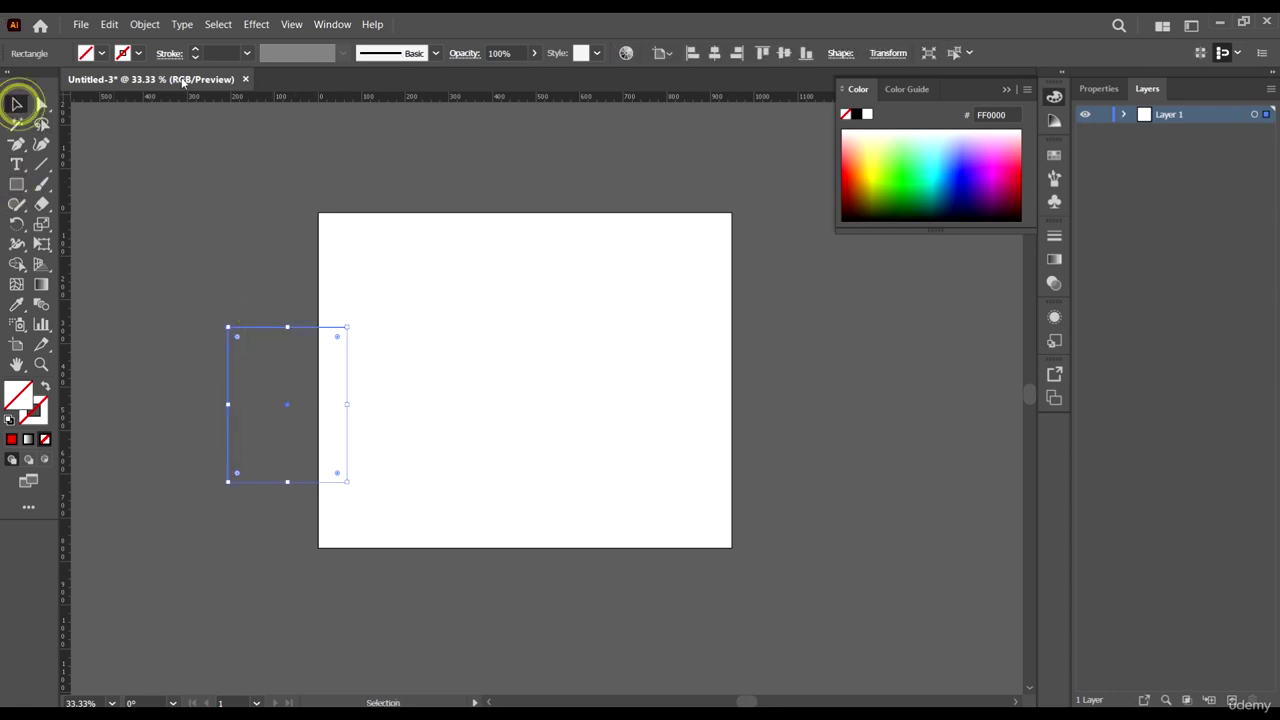
{"action": "left_click", "coordinate": [102, 55]}
{"action": "left_click", "coordinate": [86, 72]}
{"action": "left_click", "coordinate": [391, 349]}
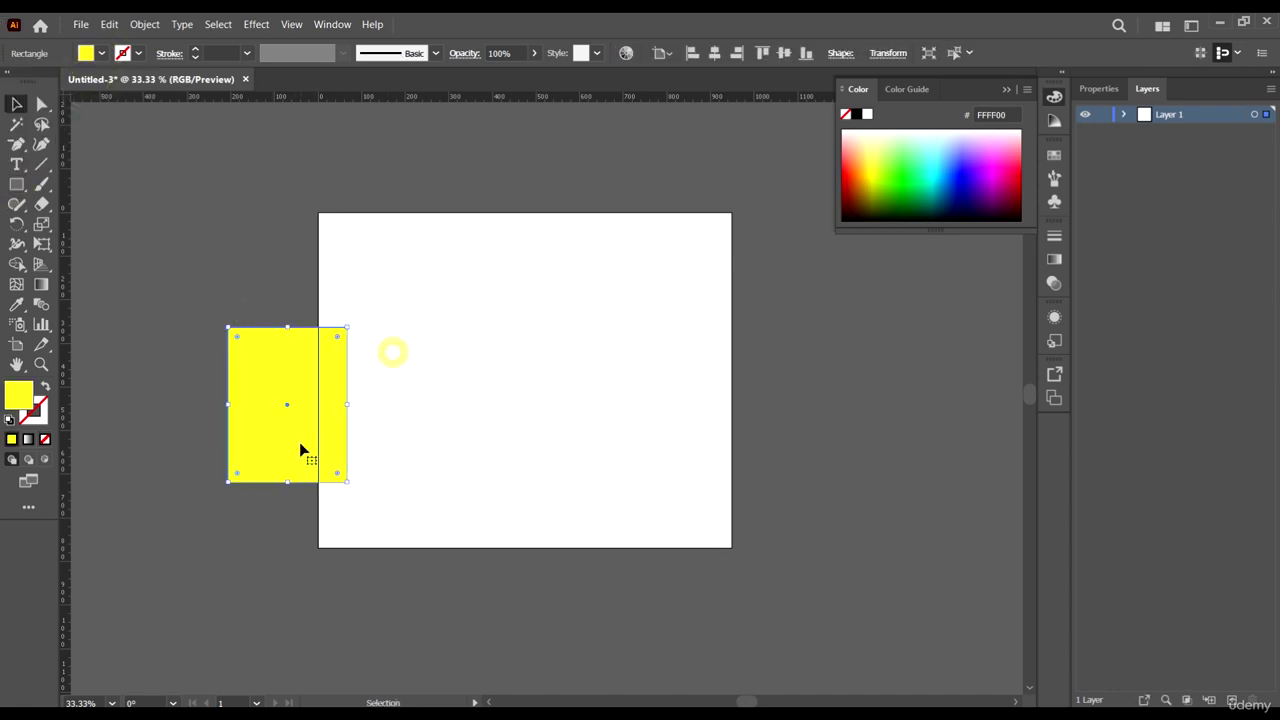
Step: Move the yellow rectangle off the artboard to its left, and paste two copies side by side in the artboard's upper half
{"action": "left_click_drag", "start_coordinate": [300, 446], "coordinate": [272, 333]}
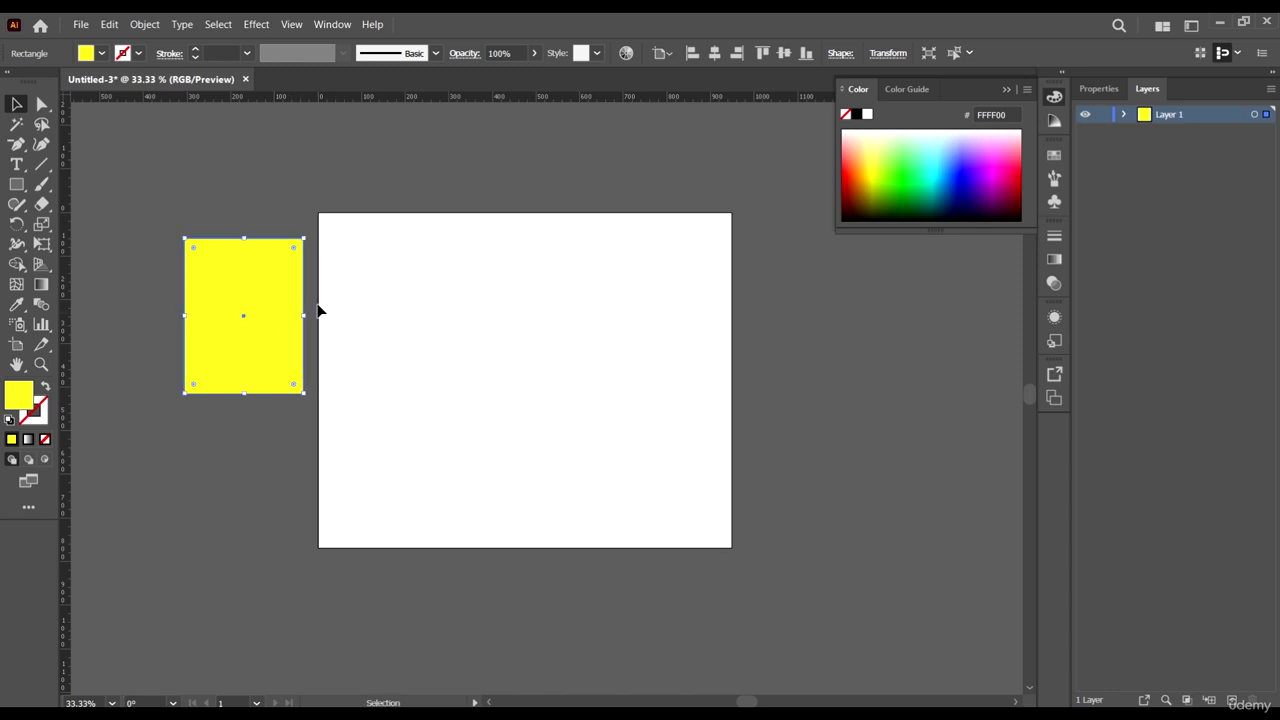
{"action": "left_click_drag", "start_coordinate": [268, 314], "coordinate": [217, 350]}
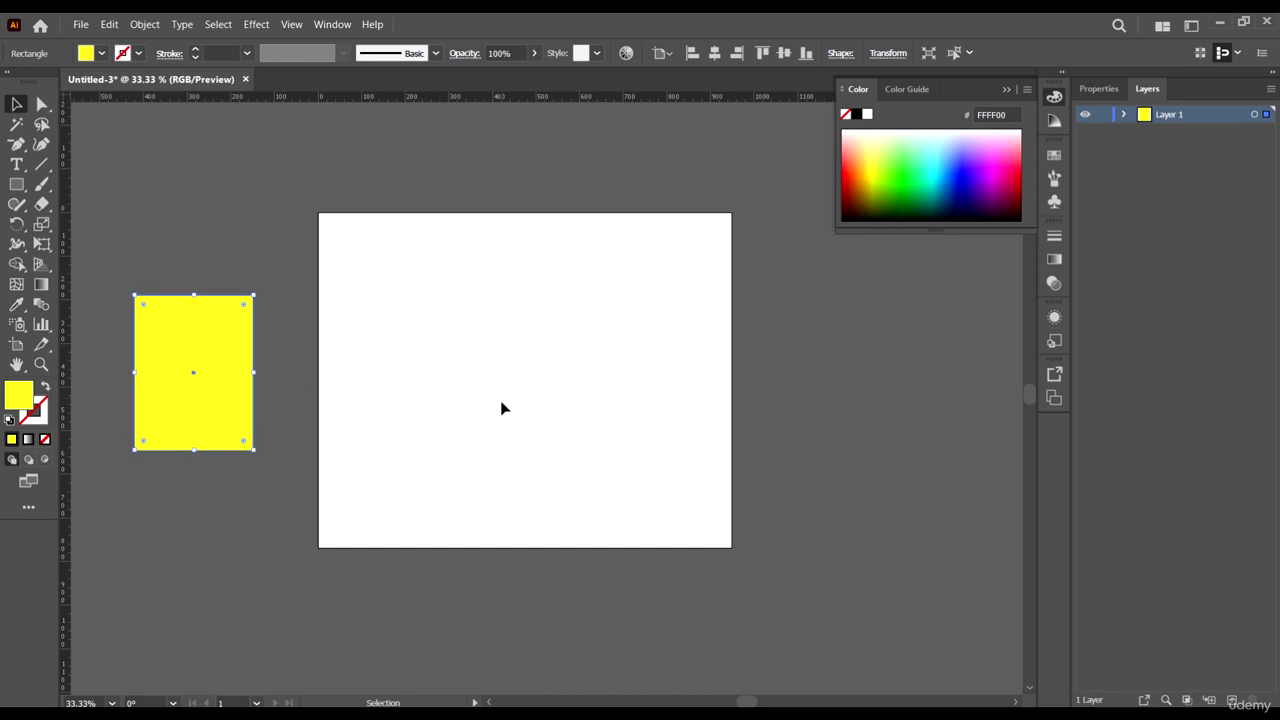
{"action": "key", "text": "ctrl+v"}
{"action": "left_click_drag", "start_coordinate": [539, 362], "coordinate": [428, 302]}
{"action": "key", "text": "ctrl+v"}
{"action": "left_click_drag", "start_coordinate": [574, 366], "coordinate": [682, 283]}
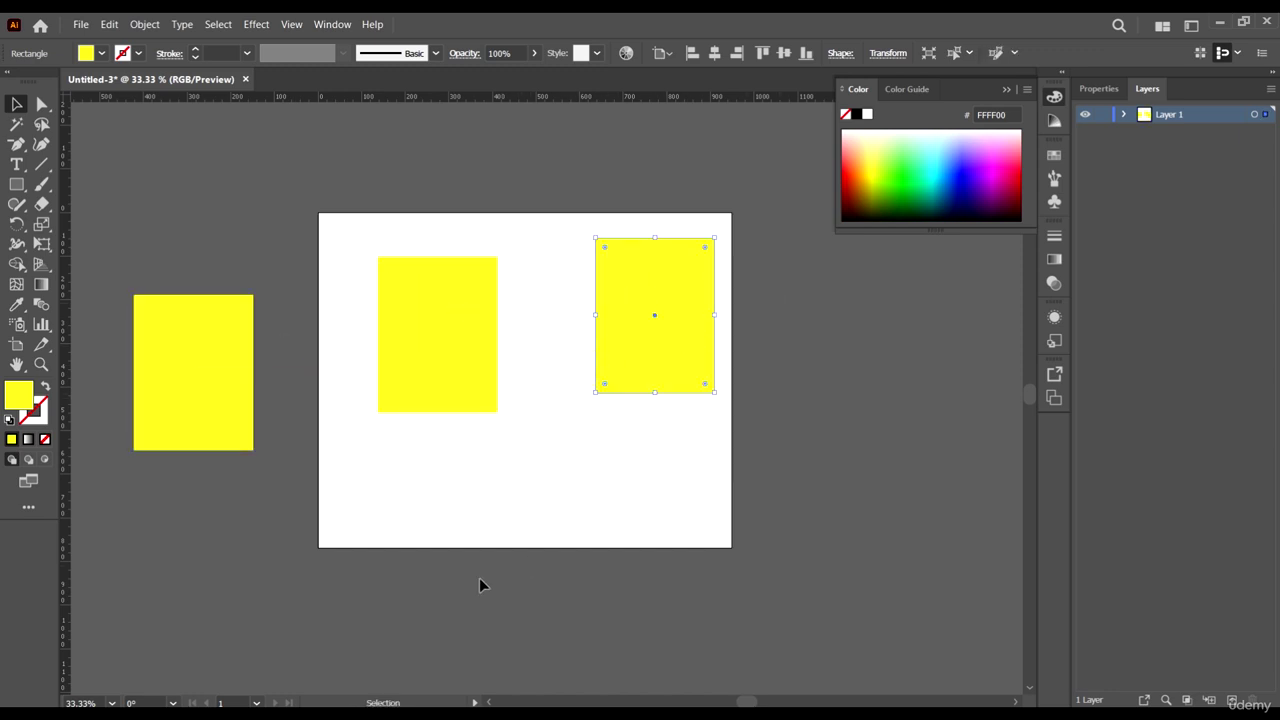
Step: Select the yellow rectangle beside the artboard, try pasting a copy of it, and undo the paste
{"action": "left_click", "coordinate": [220, 406]}
{"action": "key", "text": "a"}
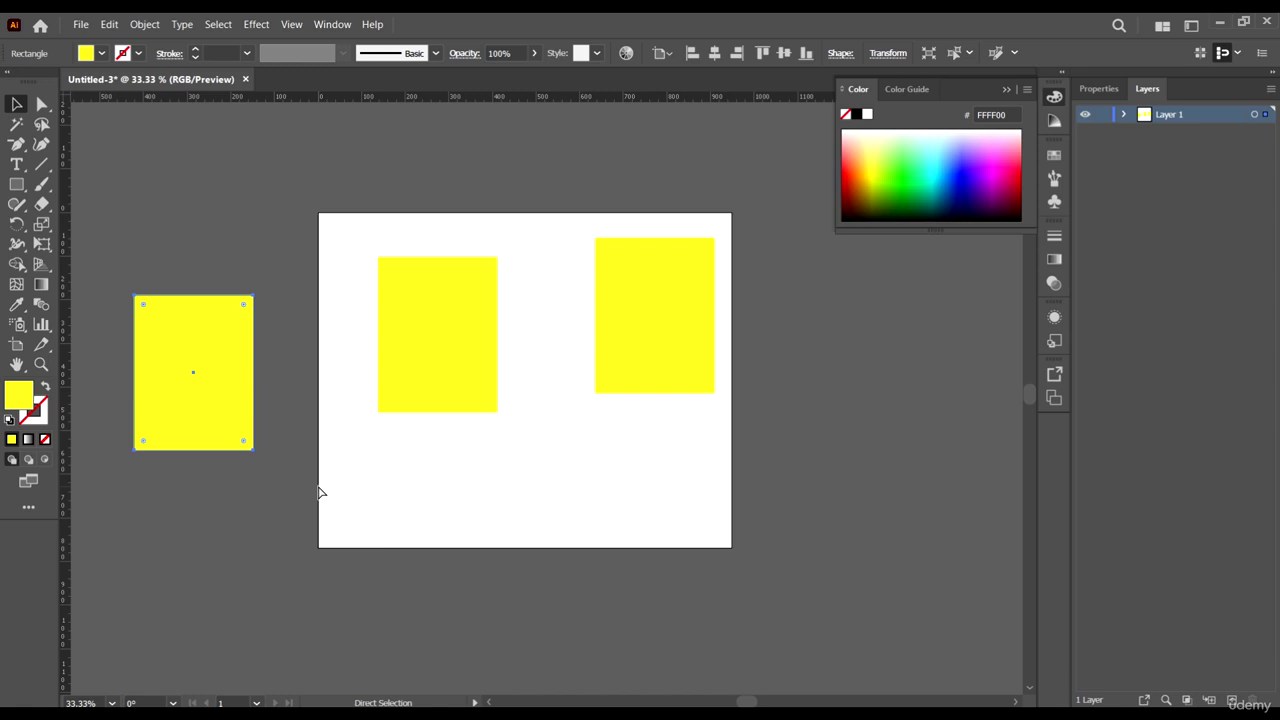
{"action": "key", "text": "ctrl+v"}
{"action": "key", "text": "v"}
{"action": "key", "text": "ctrl+z"}
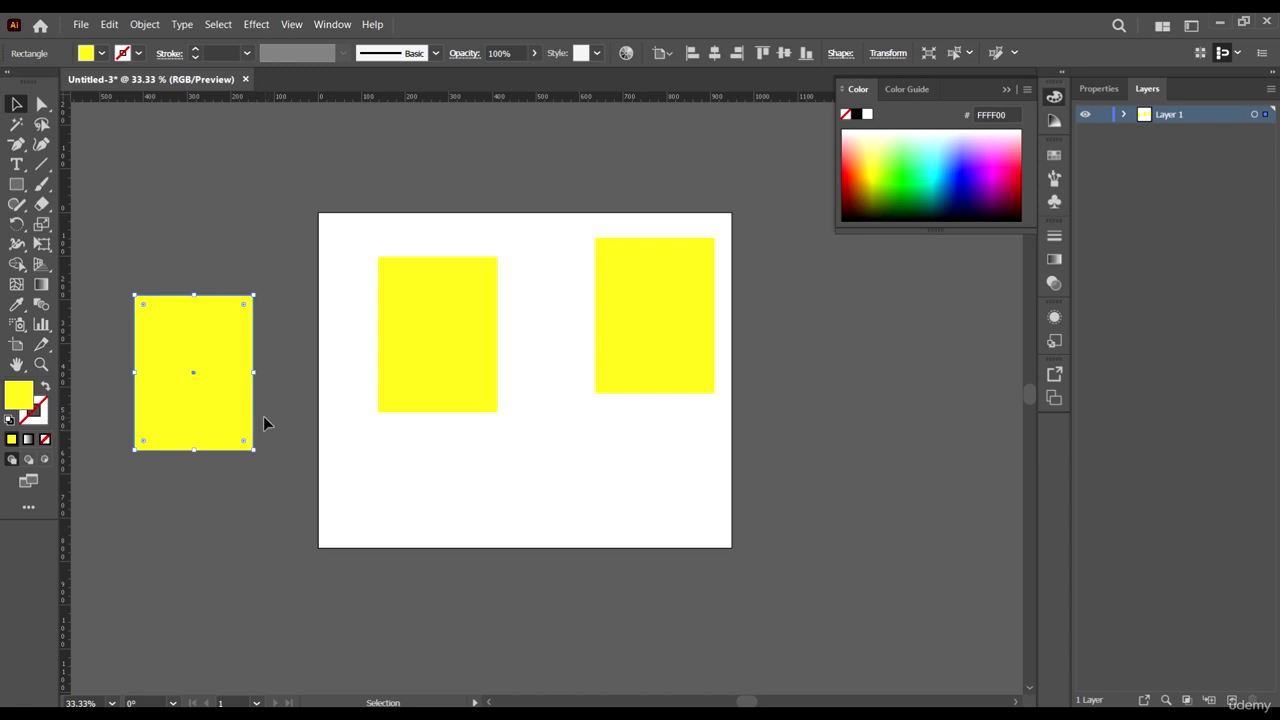
Step: Move the outer yellow rectangle onto the artboard's left edge, paste a copy in place, and slide the copy out and back over it
{"action": "left_click_drag", "start_coordinate": [237, 387], "coordinate": [282, 434]}
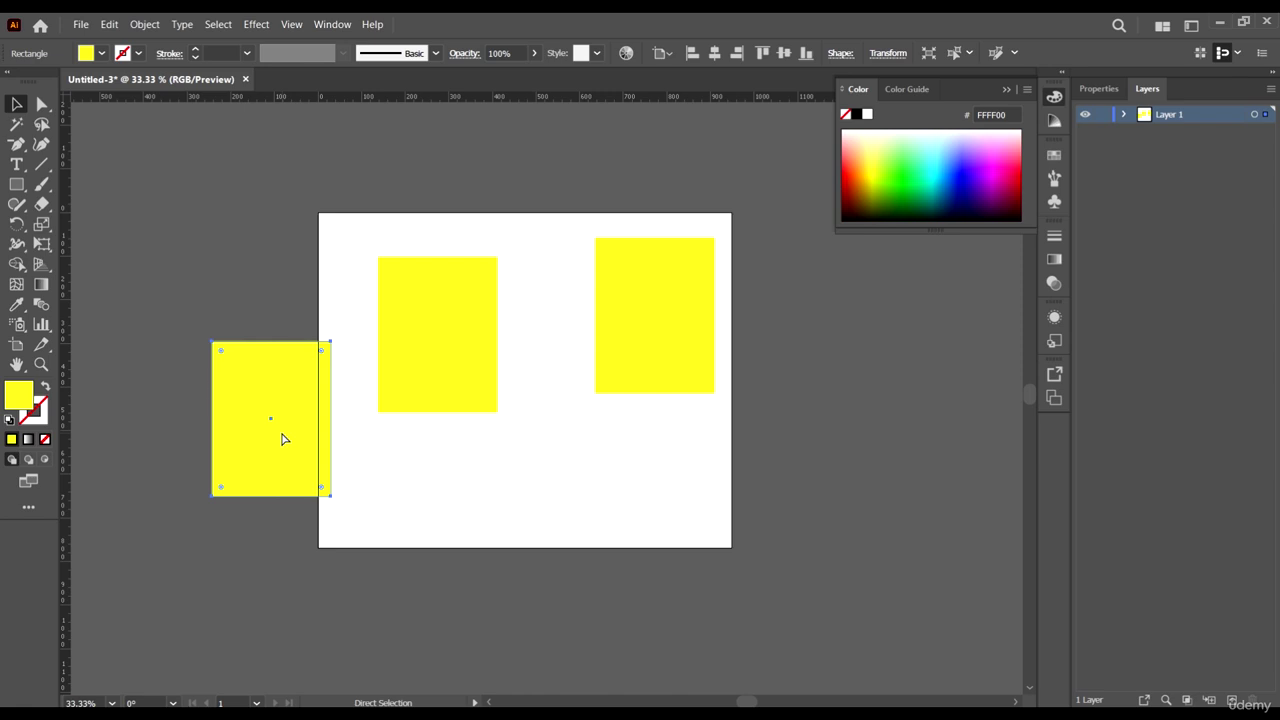
{"action": "key", "text": "v"}
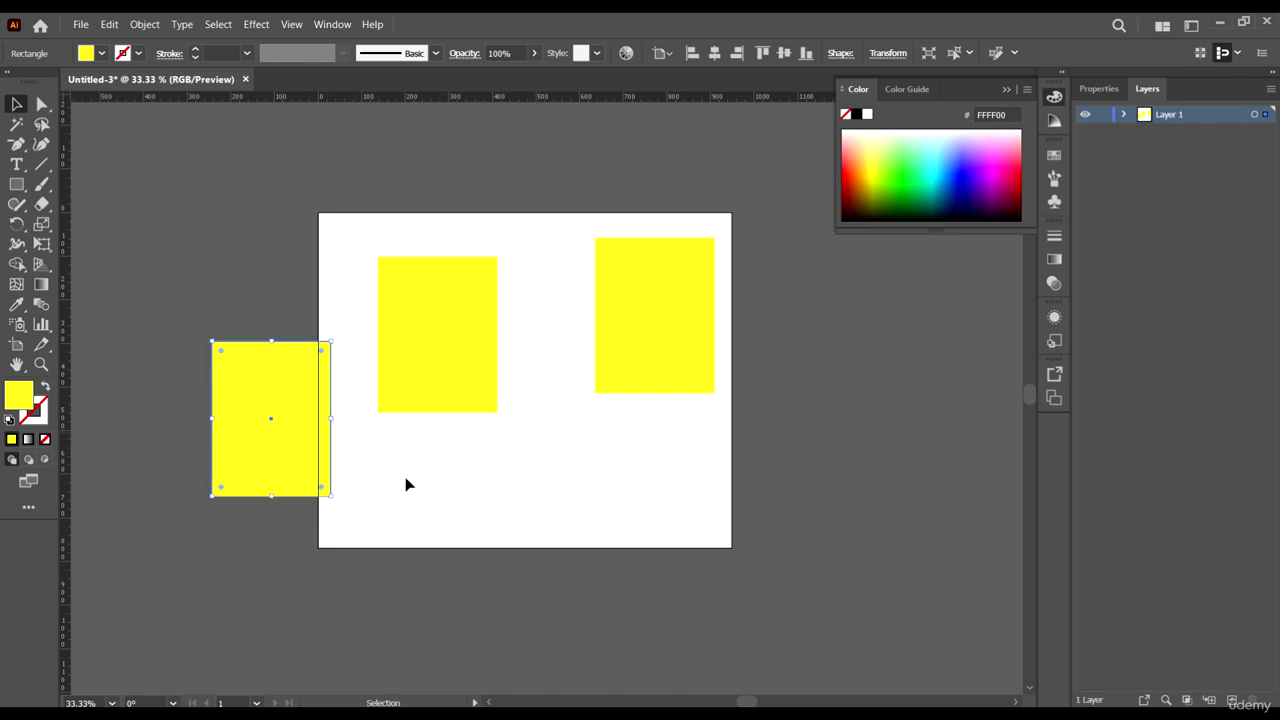
{"action": "left_click", "coordinate": [405, 484]}
{"action": "left_click_drag", "start_coordinate": [323, 449], "coordinate": [205, 478]}
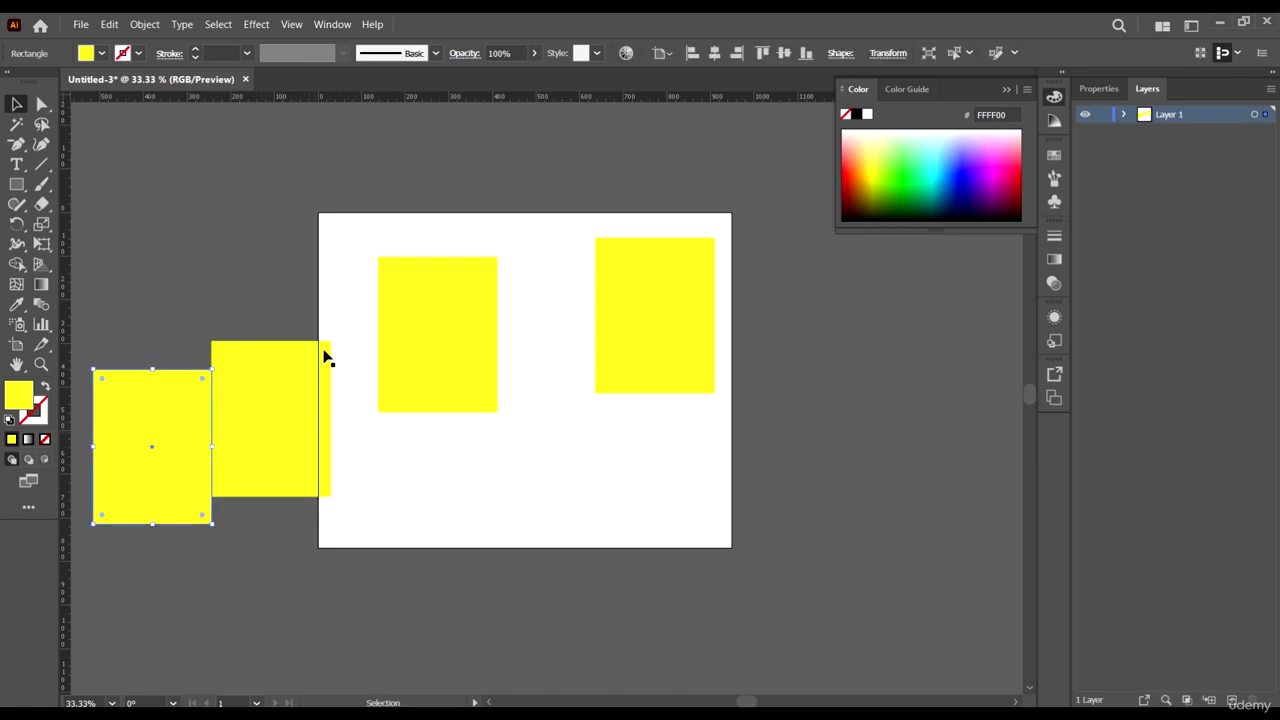
{"action": "left_click_drag", "start_coordinate": [180, 429], "coordinate": [280, 402]}
Step: Move the yellow rectangle on the artboard's left edge up and clear of the artboard
{"action": "left_click", "coordinate": [360, 560]}
{"action": "left_click", "coordinate": [288, 447]}
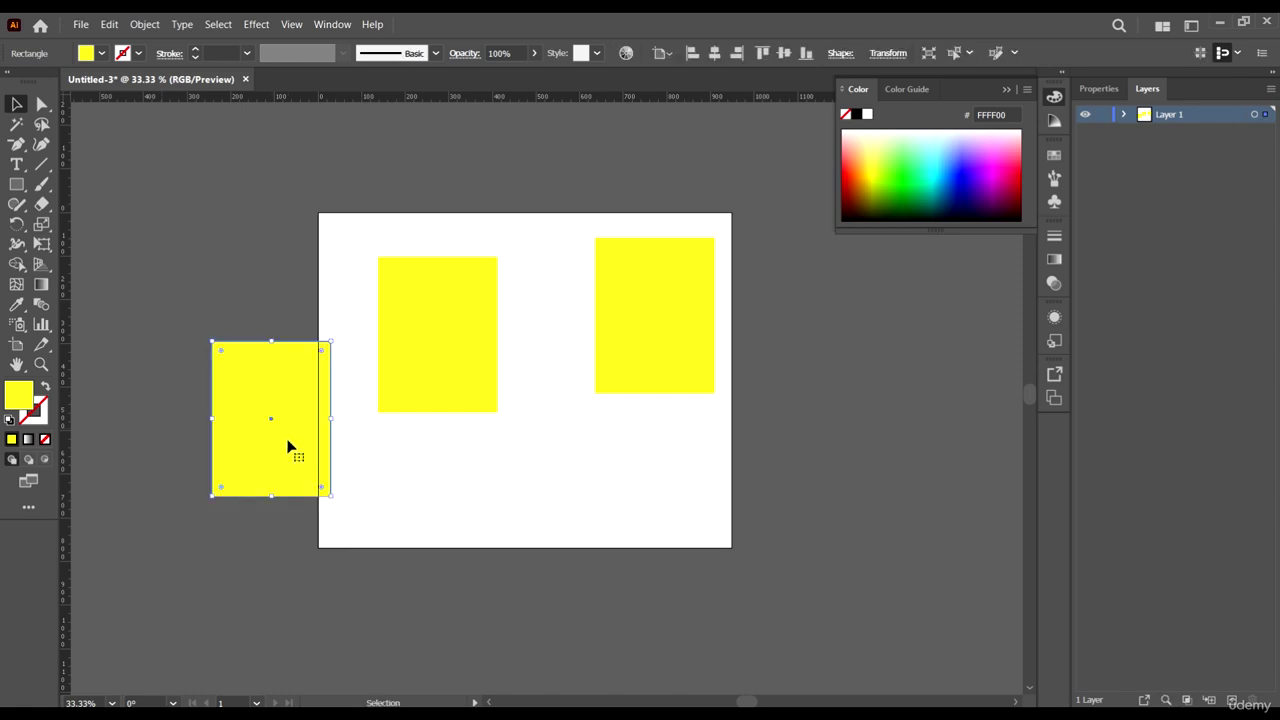
{"action": "key", "text": "ctrl+shift+a"}
{"action": "left_click_drag", "start_coordinate": [250, 447], "coordinate": [218, 390]}
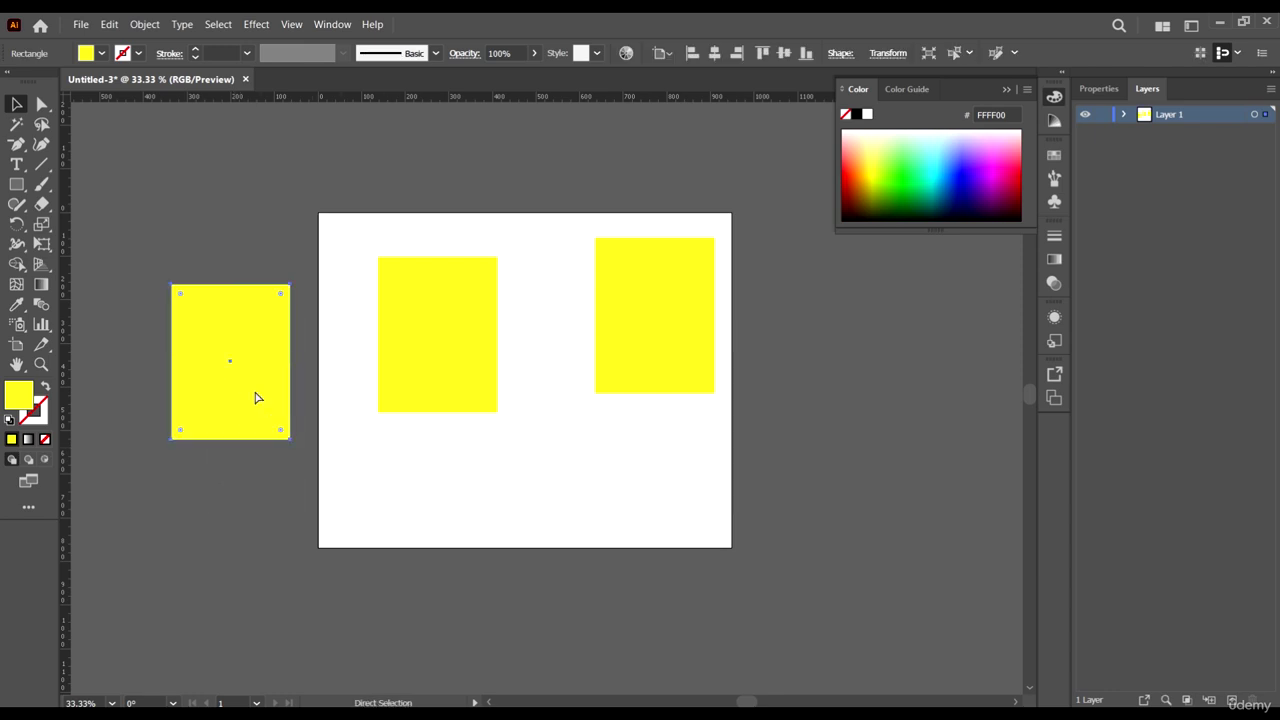
Step: Paste a copy directly behind the yellow rectangle beside the artboard and nudge the copy slightly upward
{"action": "key", "text": "ctrl"}
{"action": "key", "text": "shift+Up"}
{"action": "key", "text": "shift+Up"}
{"action": "key", "text": "shift+Up"}
{"action": "key", "text": "shift+Up"}
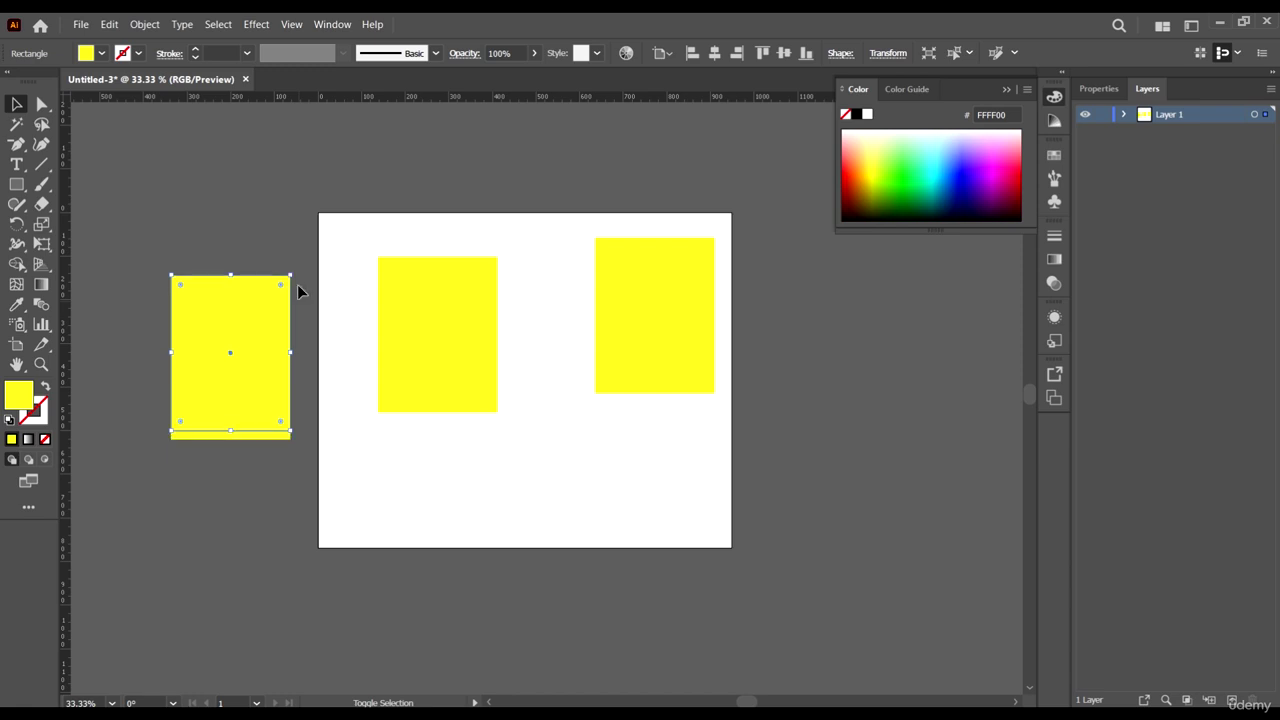
Step: Fill the copy behind the yellow rectangle with green, and delete that copy
{"action": "left_click", "coordinate": [101, 53]}
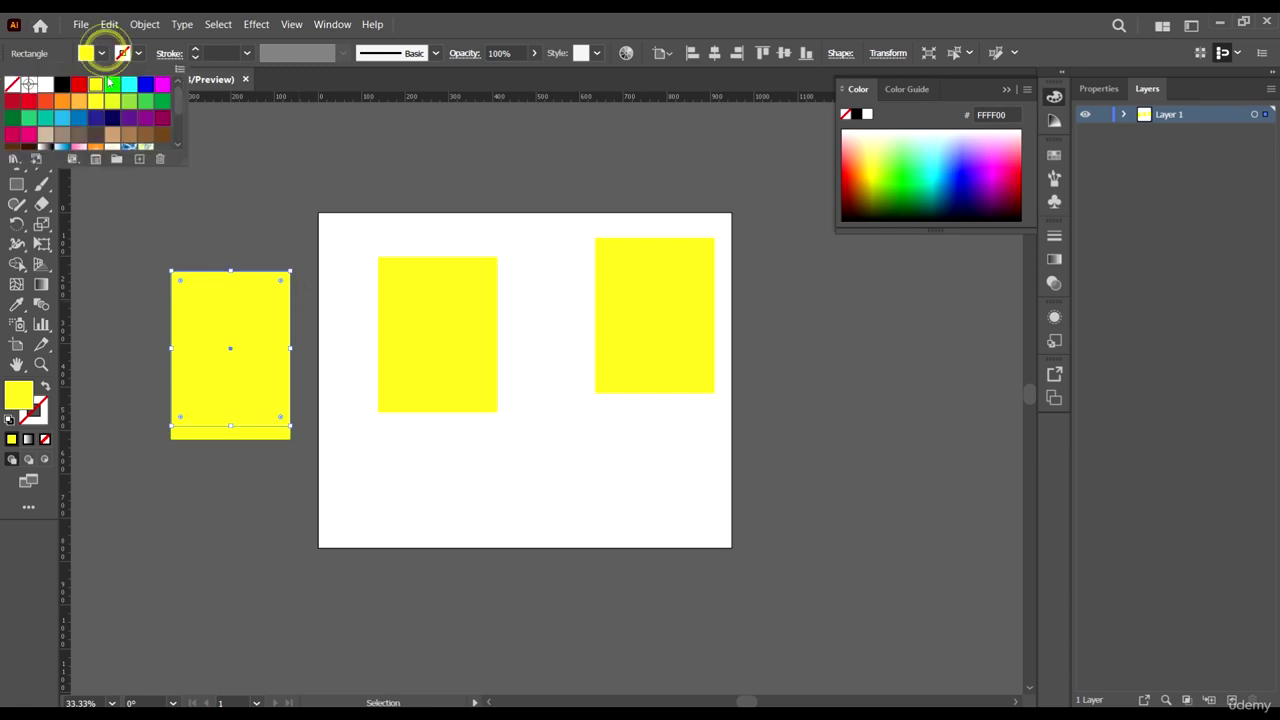
{"action": "left_click", "coordinate": [112, 84]}
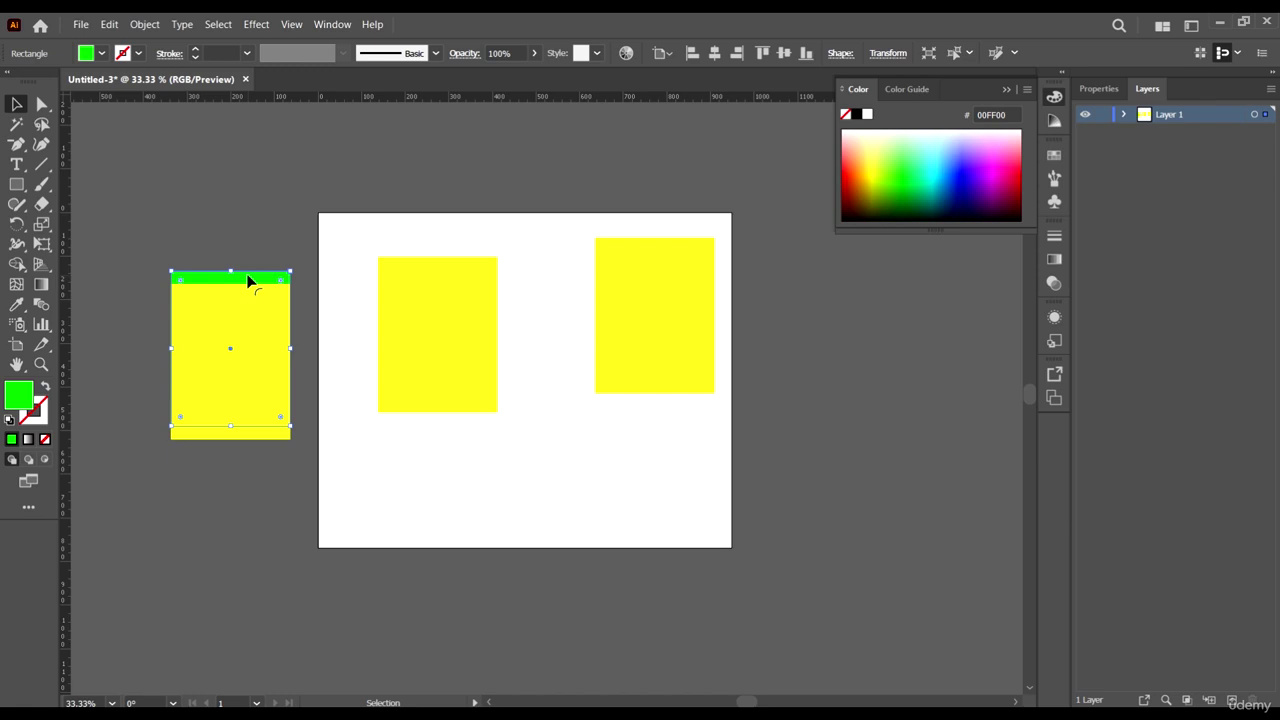
{"action": "key", "text": "Delete"}
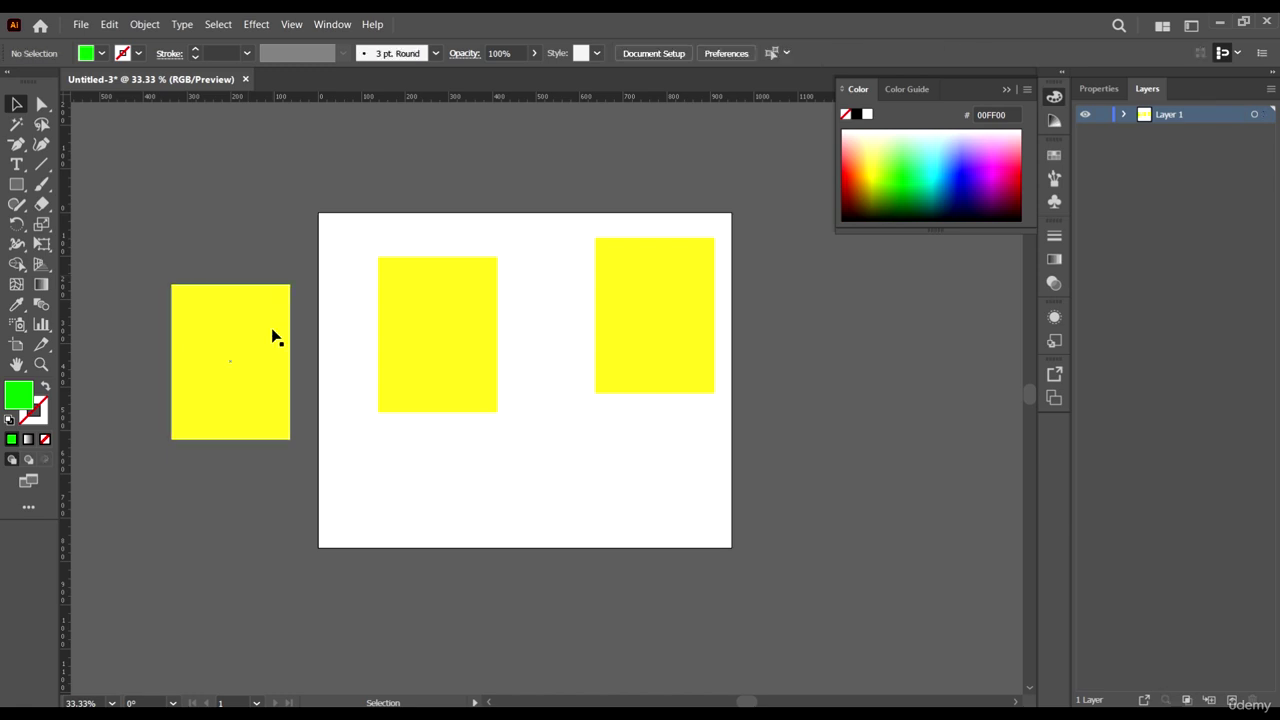
{"action": "left_click", "coordinate": [273, 337]}
{"action": "left_click", "coordinate": [526, 594]}
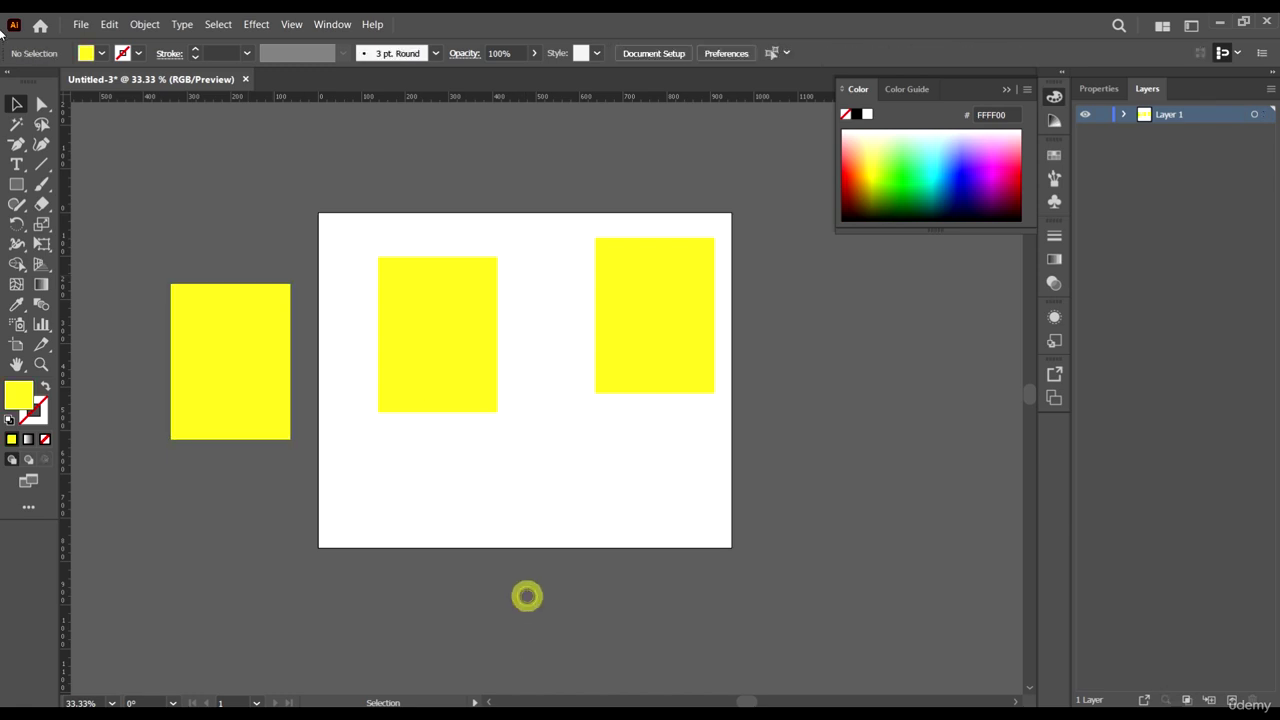
Step: Draw a small rectangle above the yellow one beside the artboard and fill it with red
{"action": "mouse_move", "coordinate": [17, 184]}
{"action": "left_mouse_down"}
{"action": "mouse_move", "coordinate": [156, 181]}
{"action": "mouse_move", "coordinate": [286, 211]}
{"action": "left_mouse_up"}
{"action": "left_click", "coordinate": [101, 53]}
{"action": "left_click", "coordinate": [80, 87]}
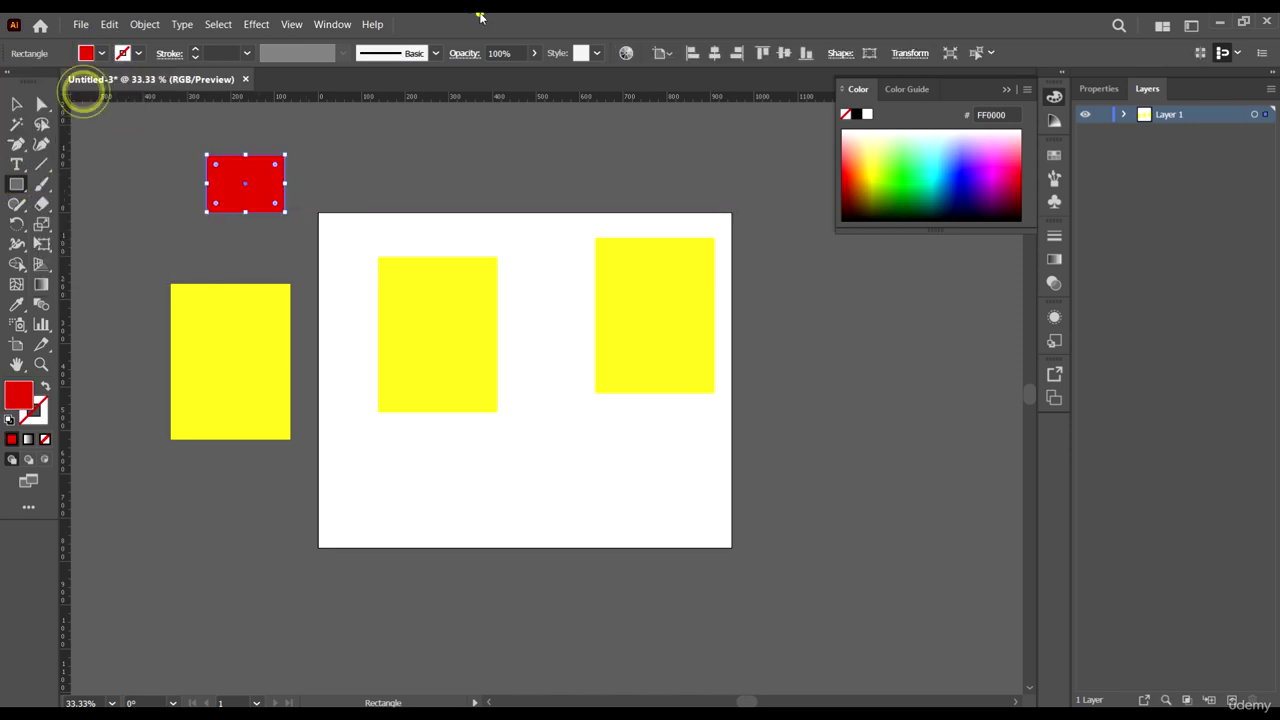
{"action": "left_click", "coordinate": [16, 104]}
{"action": "left_click", "coordinate": [342, 573]}
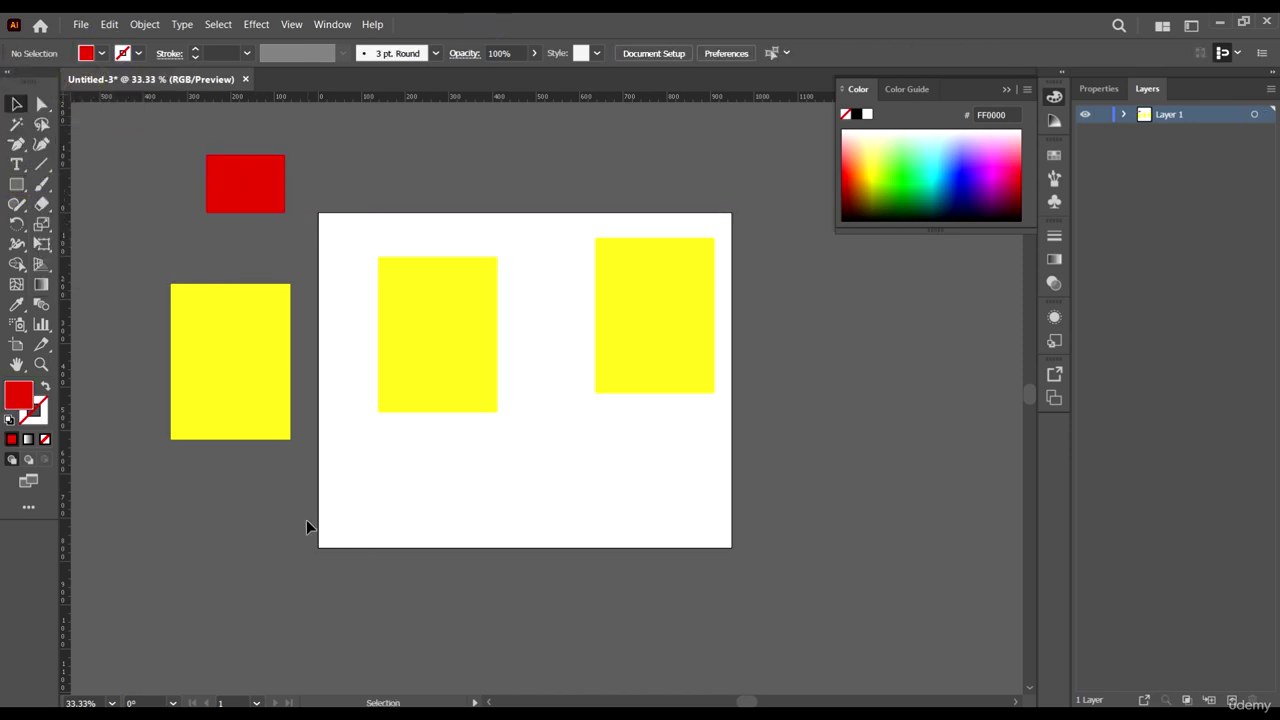
Step: Recolour the yellow rectangle beside the artboard by sampling the small red rectangle's fill with the Eyedropper tool
{"action": "key", "text": "i"}
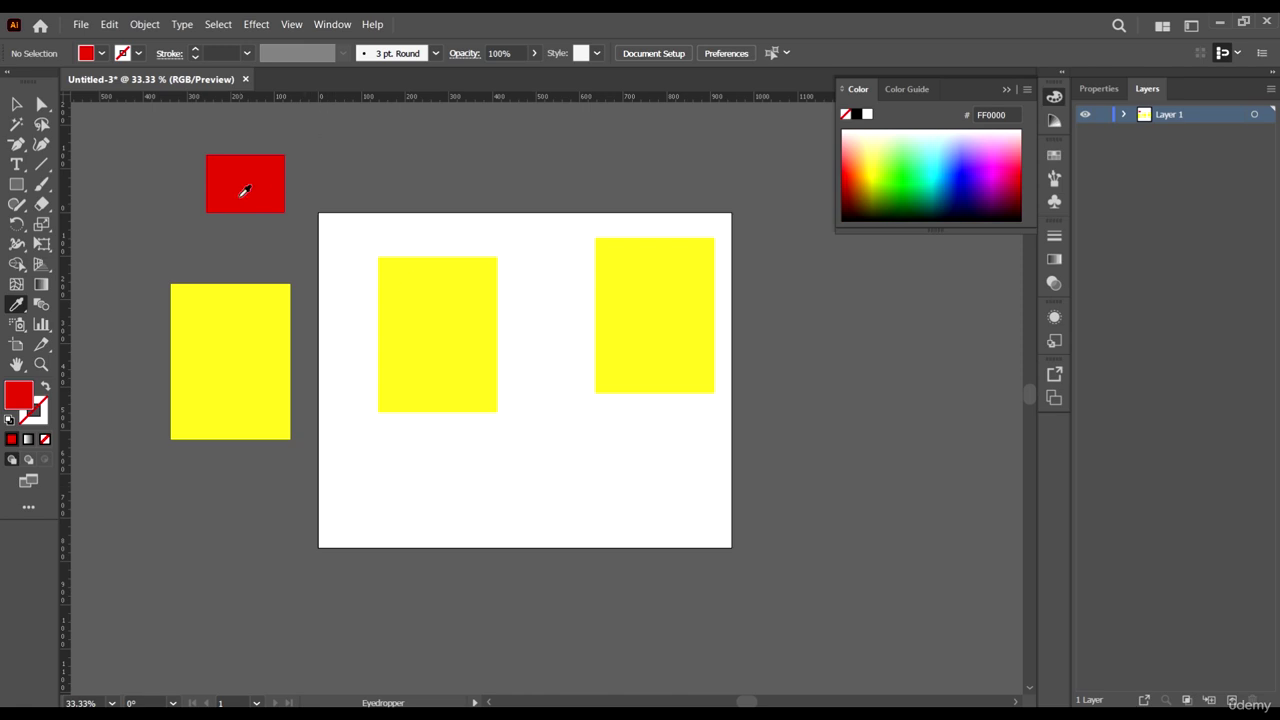
{"action": "left_click", "coordinate": [16, 104]}
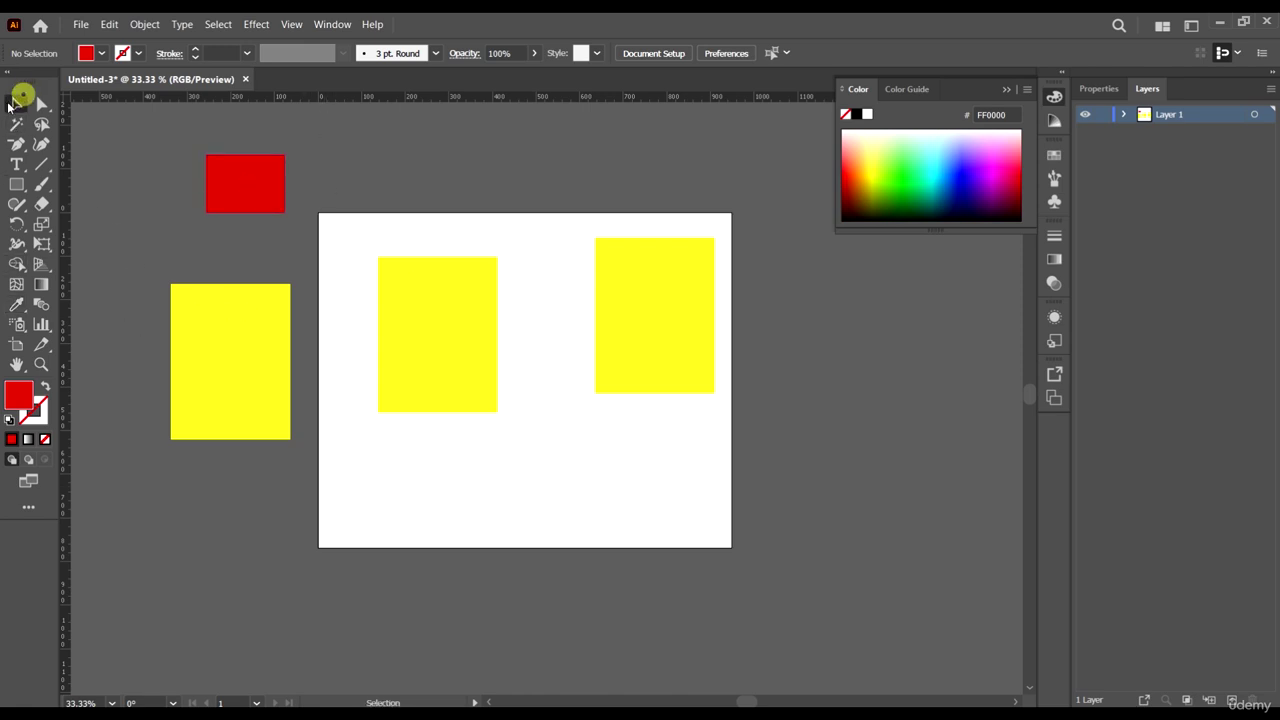
{"action": "left_click", "coordinate": [364, 257]}
{"action": "left_click", "coordinate": [250, 362]}
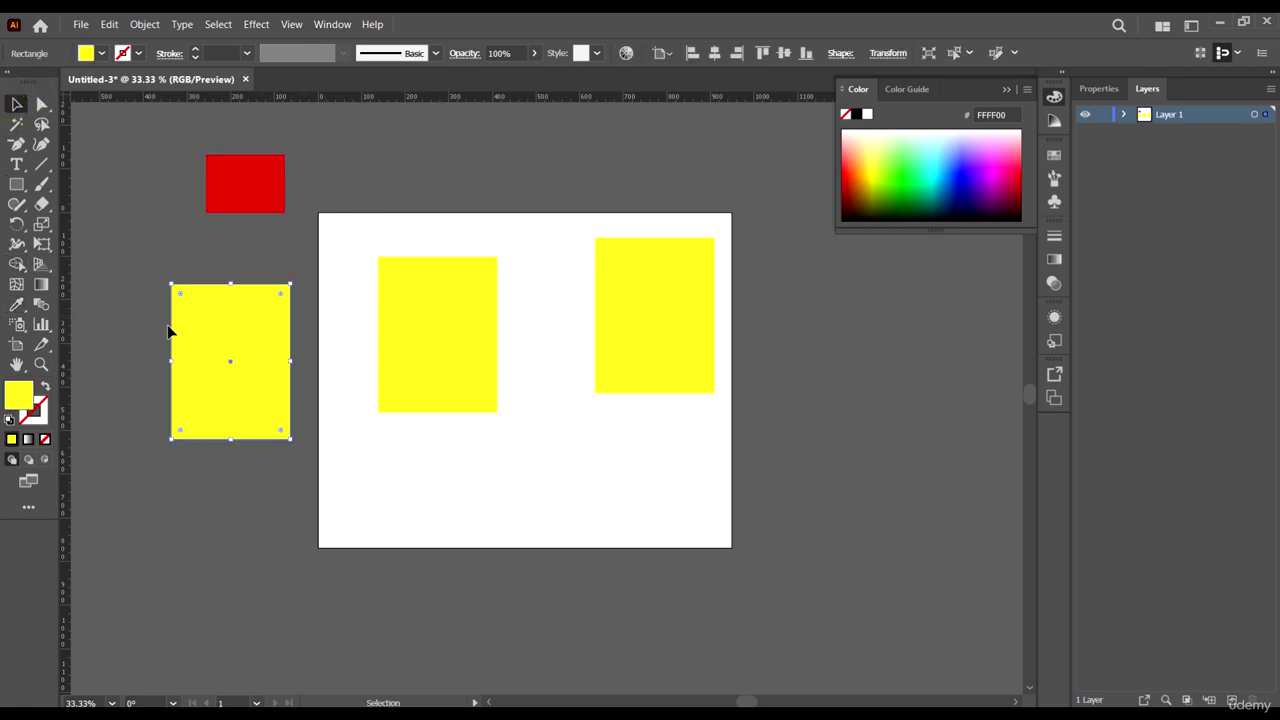
{"action": "key", "text": "i"}
{"action": "left_click", "coordinate": [268, 190]}
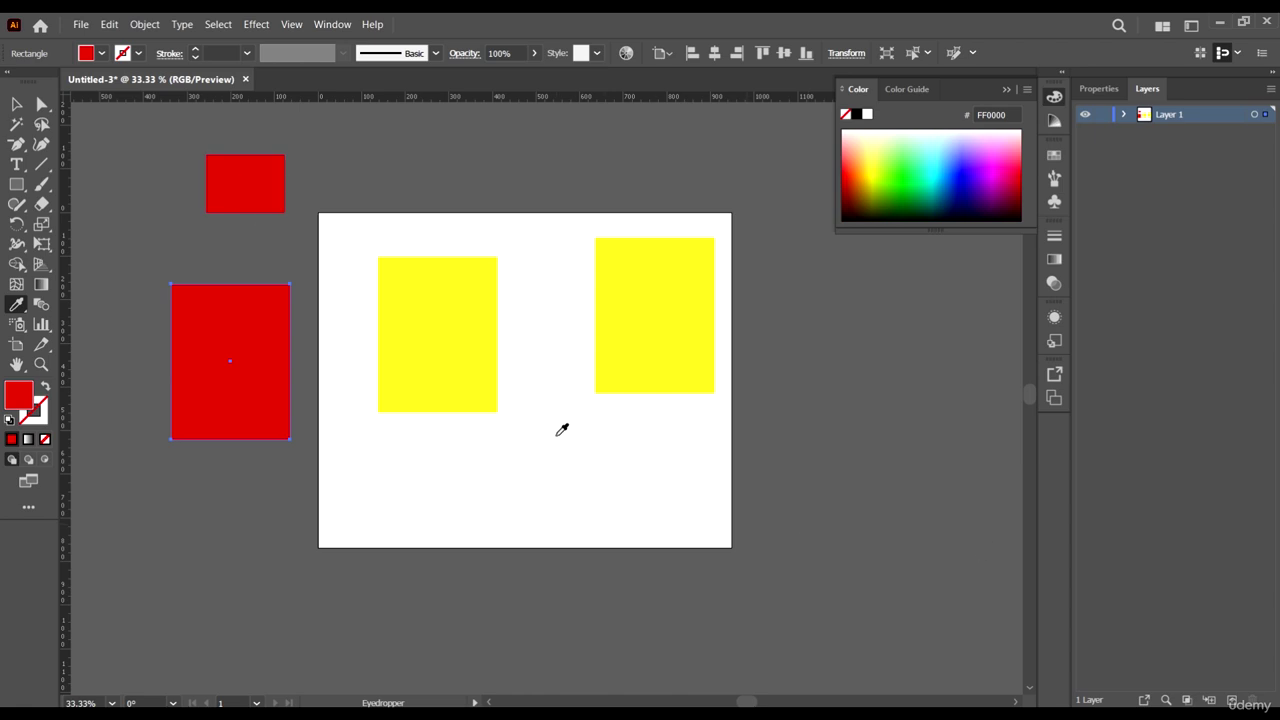
{"action": "key", "text": "v"}
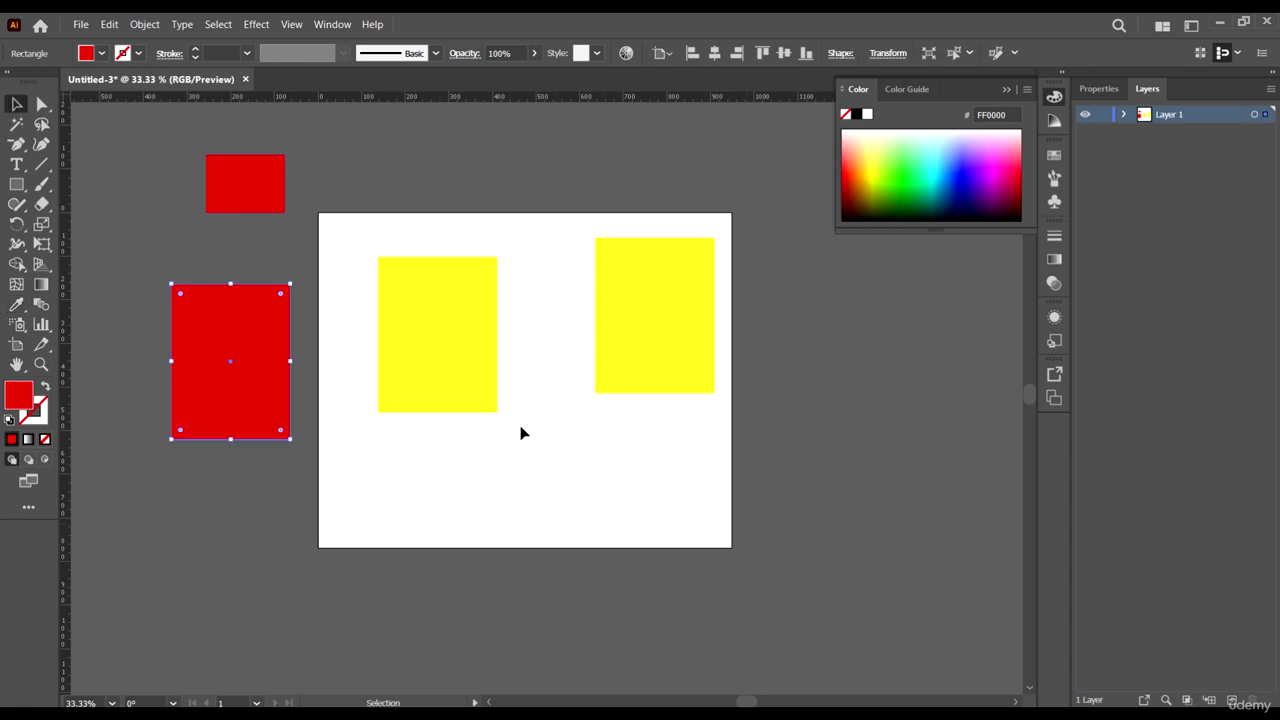
Step: Recolour the first yellow rectangle on the artboard by sampling the small red rectangle's fill with the Eyedropper tool
{"action": "left_click", "coordinate": [400, 350]}
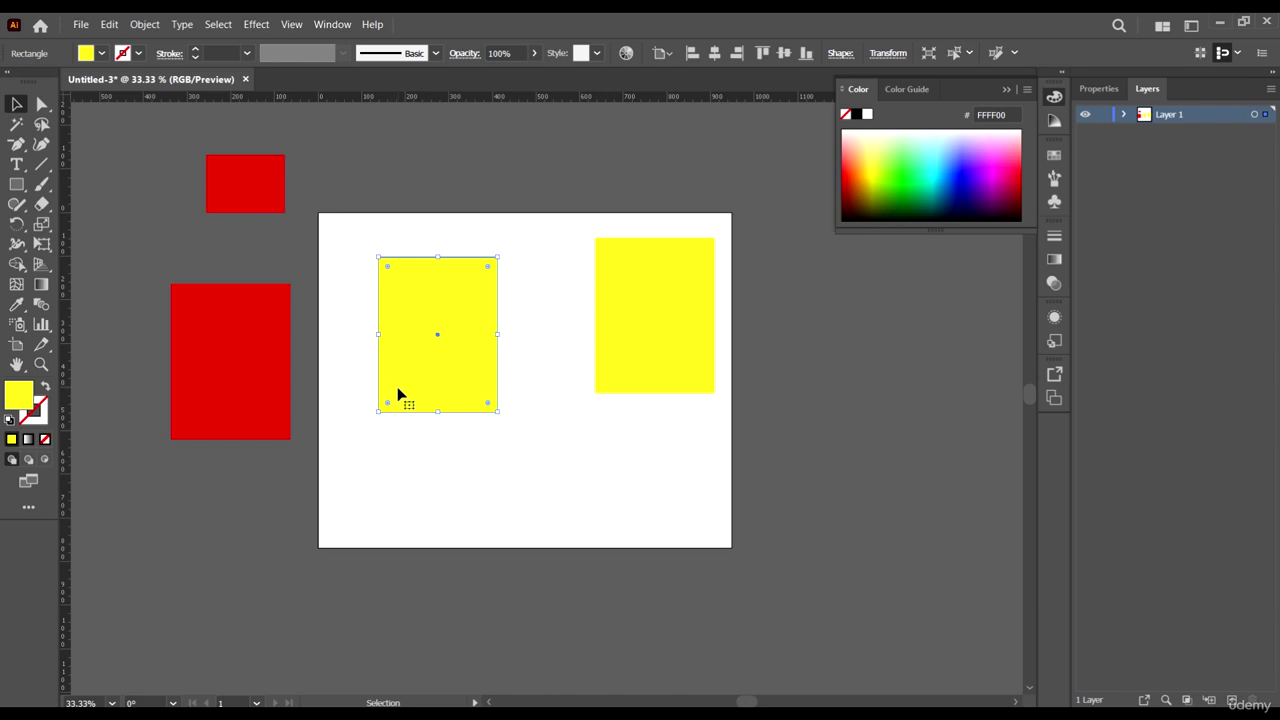
{"action": "key", "text": "i"}
{"action": "left_click", "coordinate": [270, 176]}
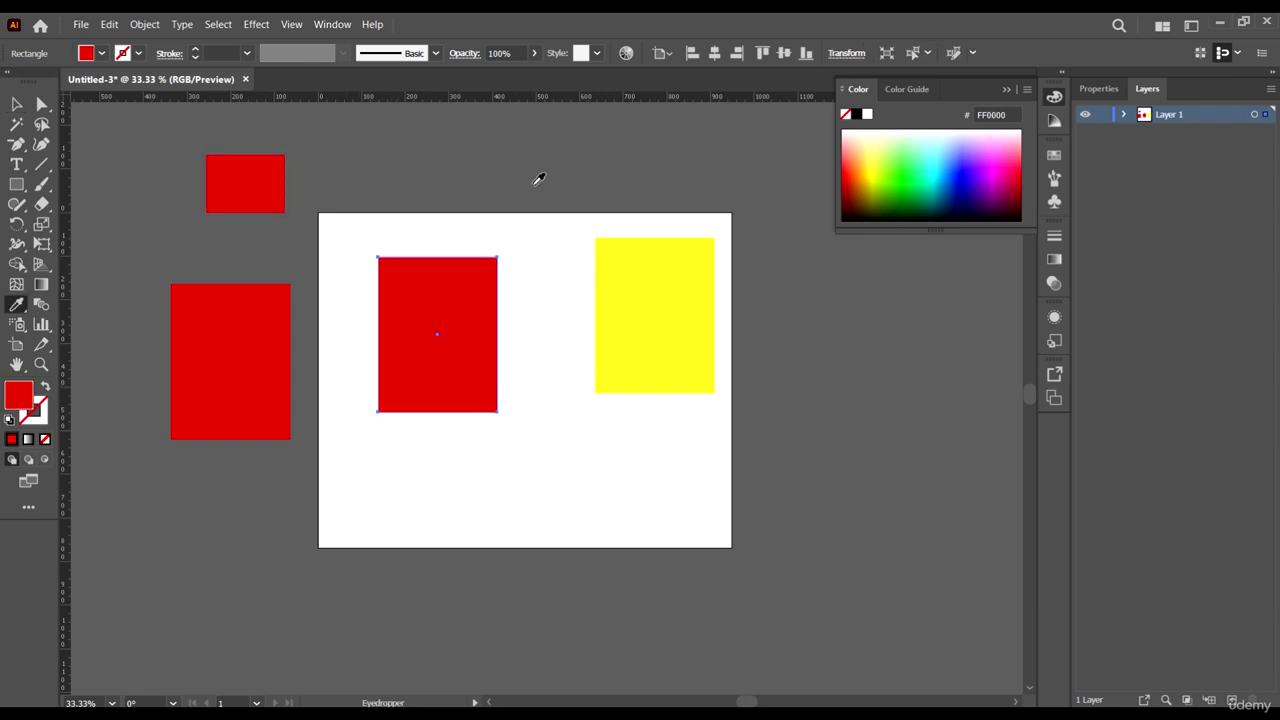
{"action": "key", "text": "v"}
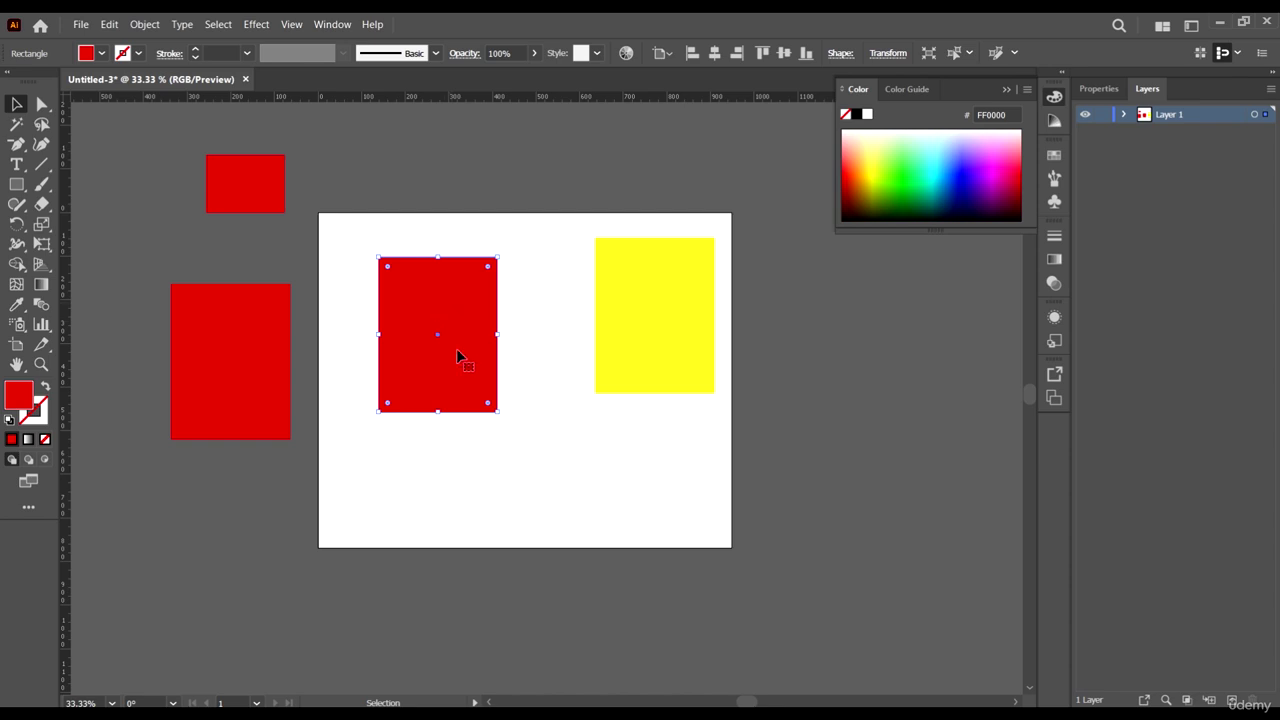
Step: Sample various surrounding colours for the same rectangle with the Eyedropper tool, finishing with the artboard's white, and deselect it
{"action": "left_click", "coordinate": [16, 304]}
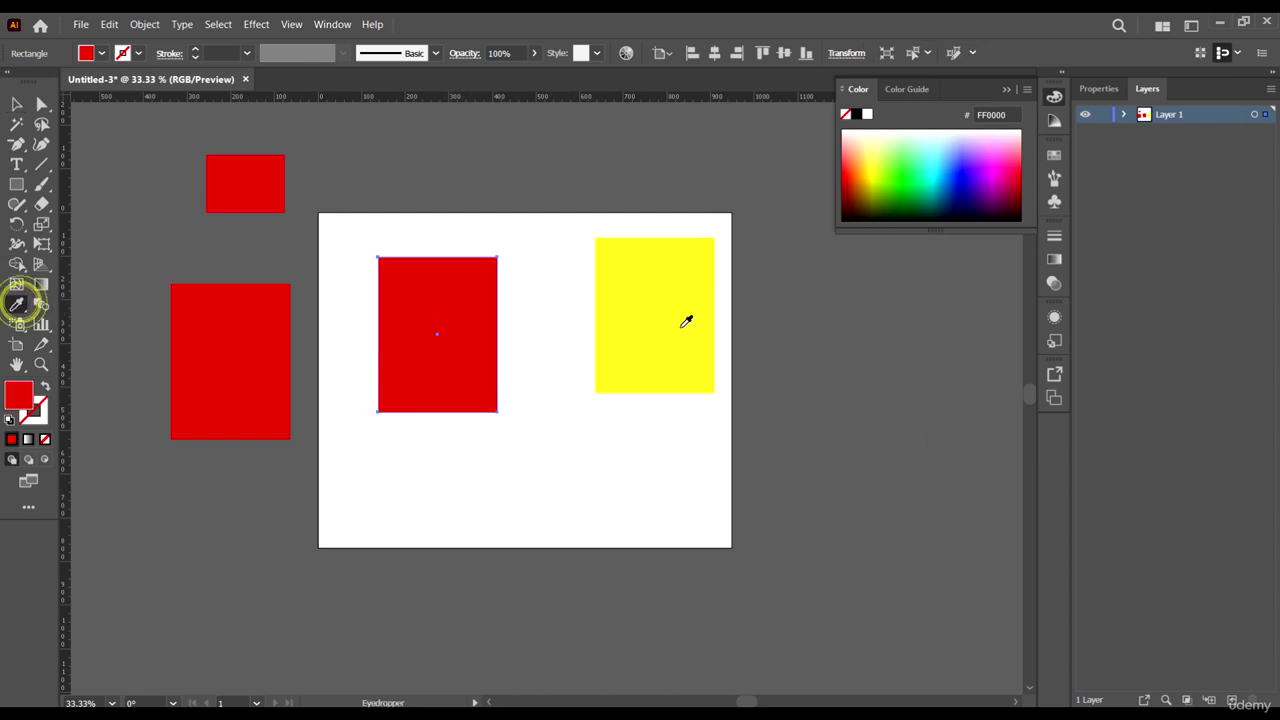
{"action": "left_click", "coordinate": [686, 320]}
{"action": "left_click", "coordinate": [263, 331]}
{"action": "left_click", "coordinate": [558, 177]}
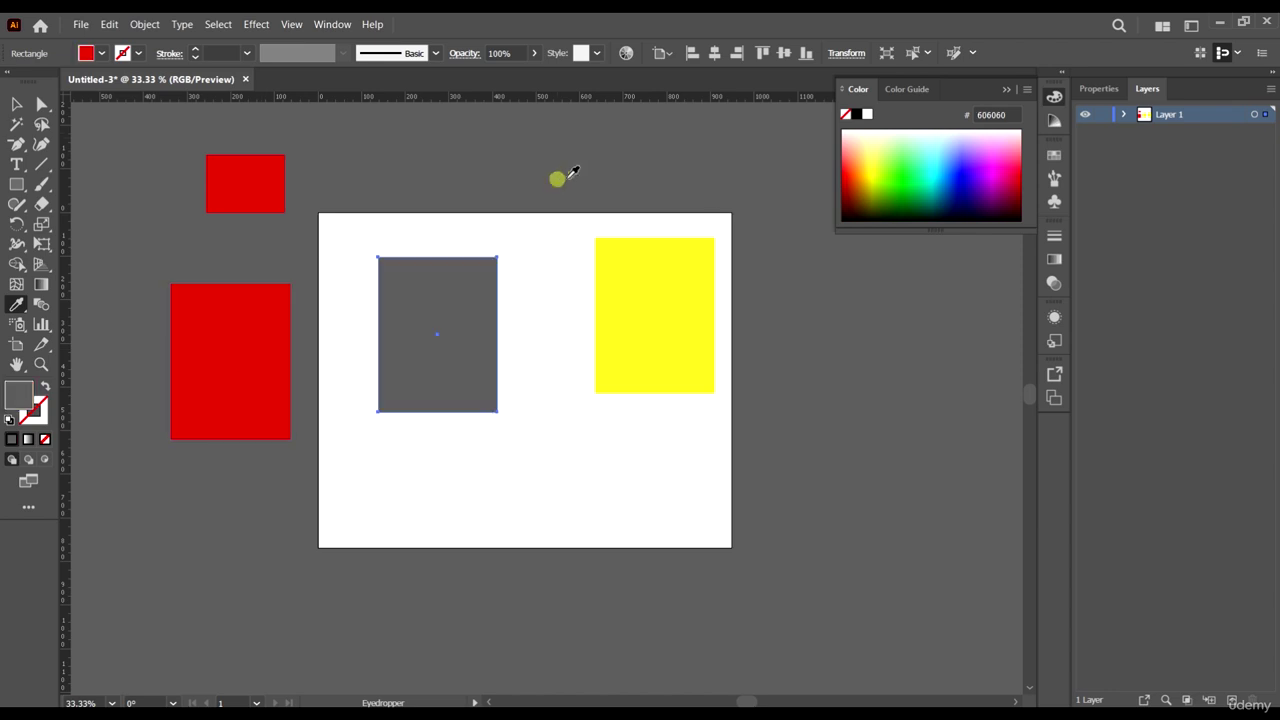
{"action": "left_click", "coordinate": [932, 428]}
{"action": "left_click", "coordinate": [557, 450]}
{"action": "key", "text": "v"}
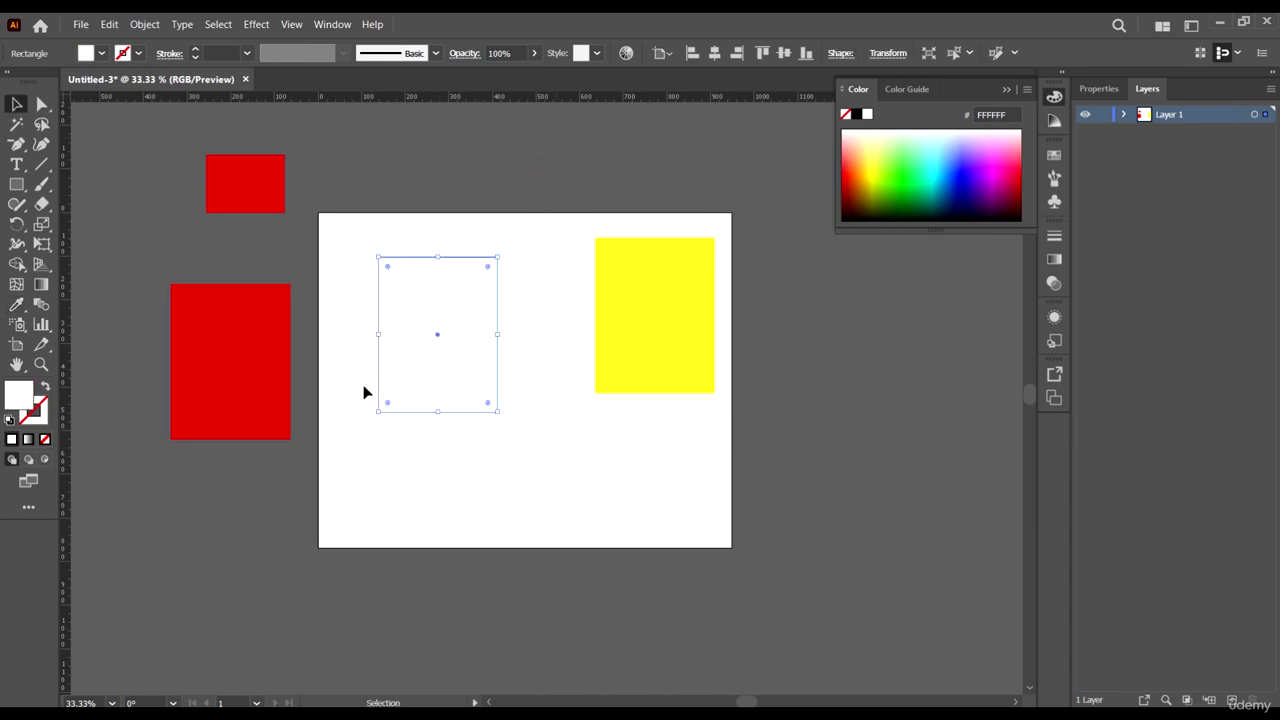
{"action": "left_click", "coordinate": [404, 385]}
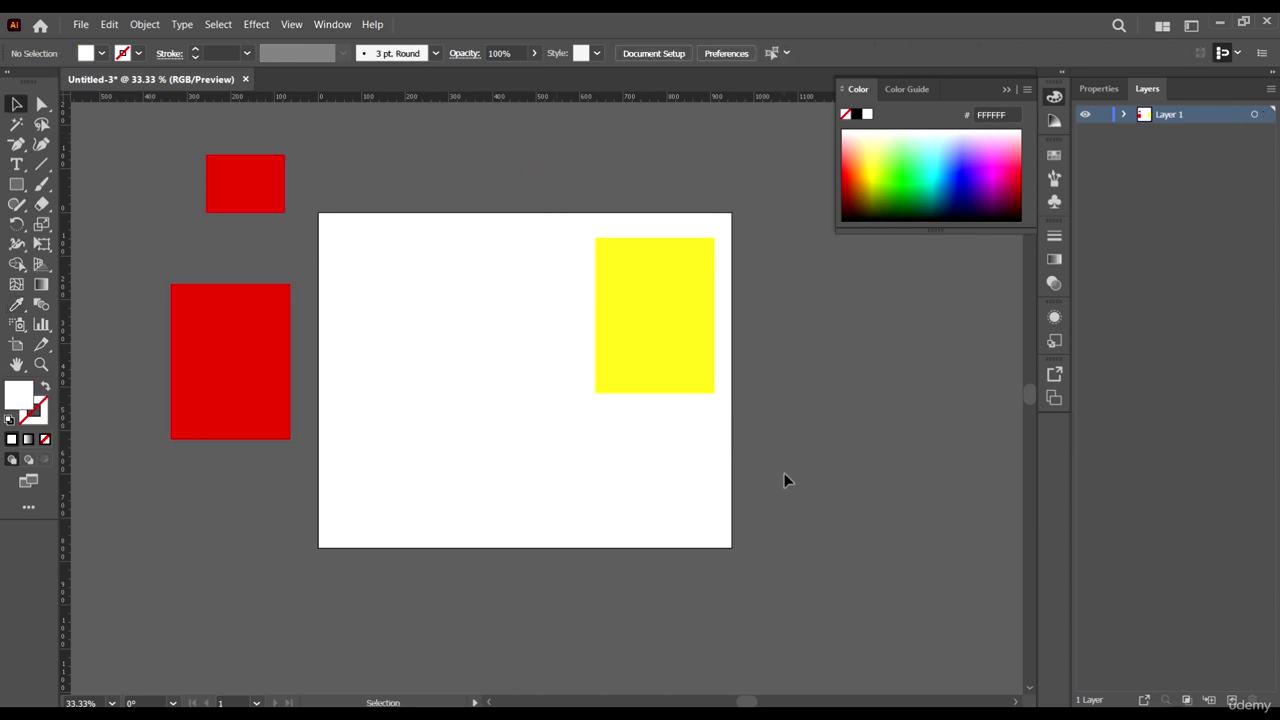
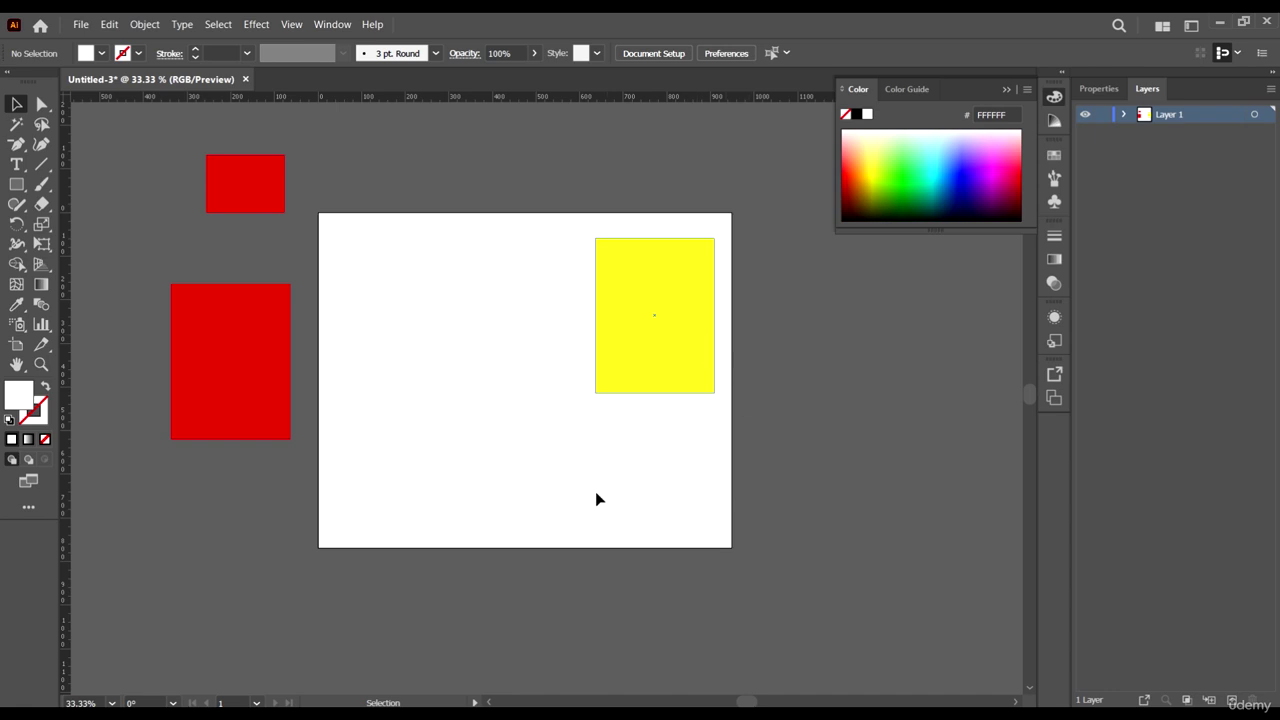
Step: Pan around the artboard with the Hand tool and examine the rectangles at 66.67% zoom
{"action": "scroll", "coordinate": [600, 450], "scroll_direction": "down", "scroll_amount": 1}
{"action": "scroll", "coordinate": [617, 329], "scroll_direction": "up", "scroll_amount": 2}
{"action": "left_click_drag", "start_coordinate": [530, 419], "coordinate": [537, 346]}
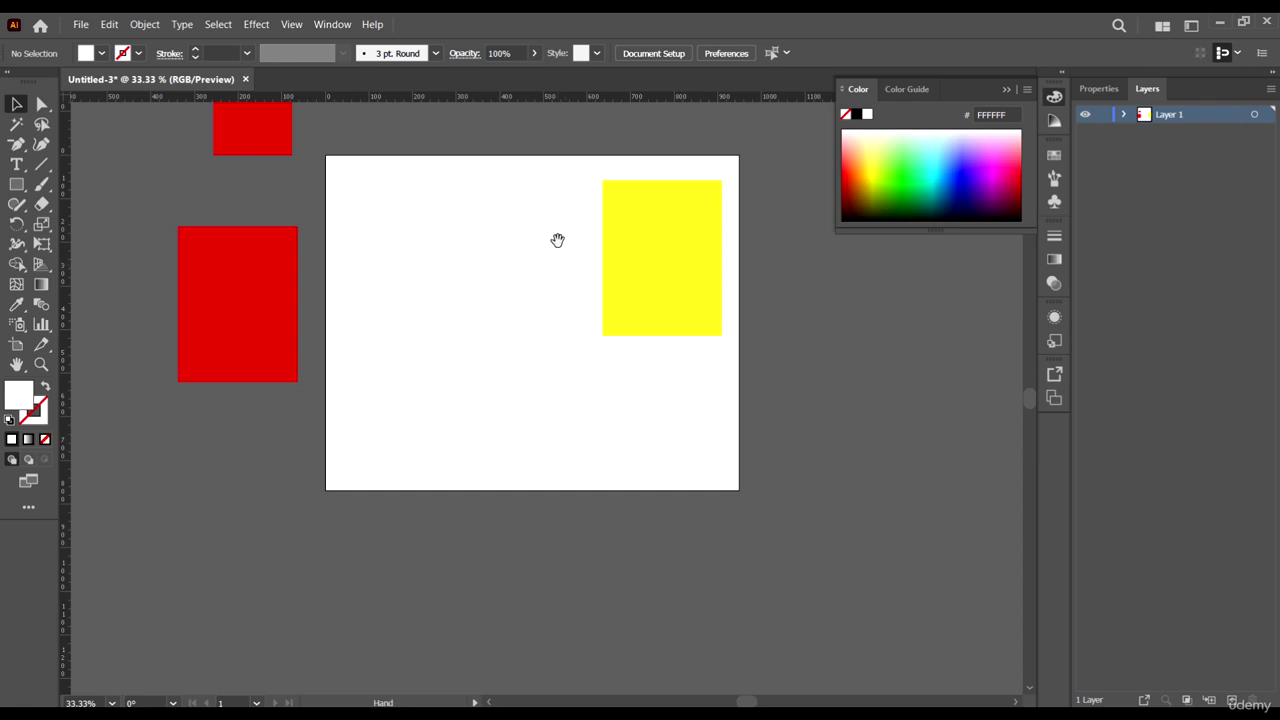
{"action": "left_click_drag", "start_coordinate": [557, 240], "coordinate": [718, 346]}
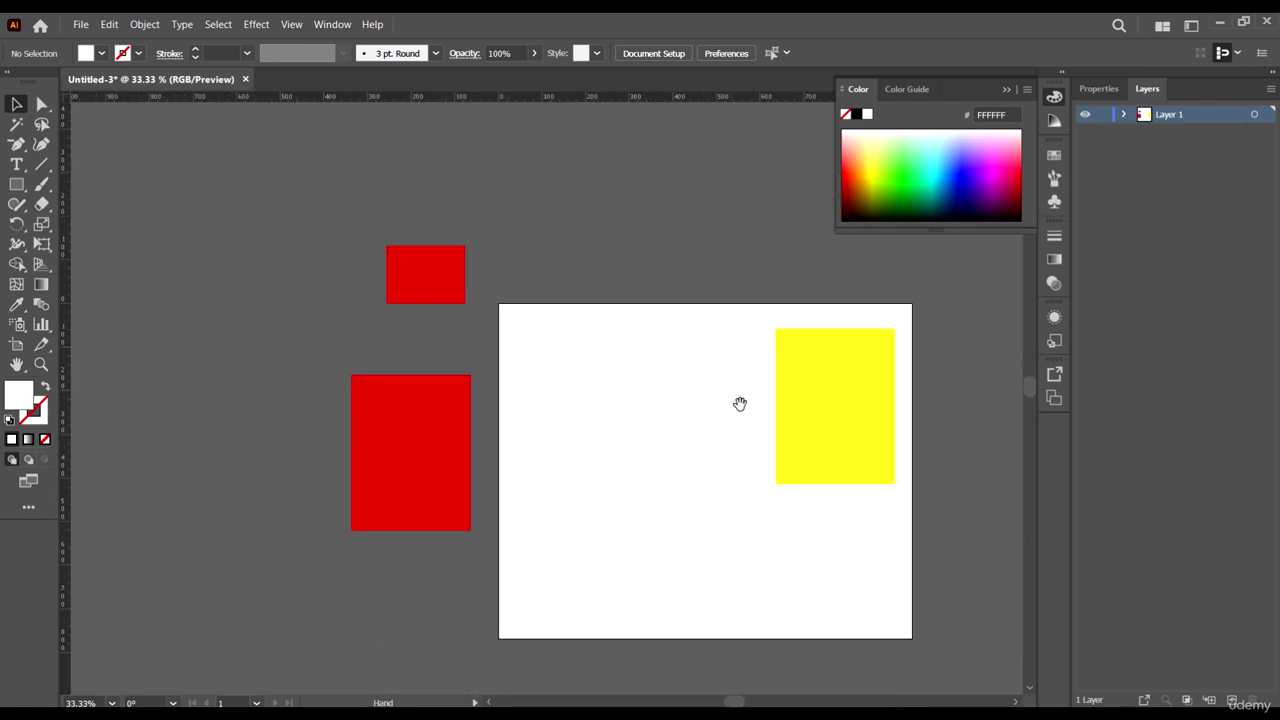
{"action": "left_click_drag", "start_coordinate": [743, 443], "coordinate": [785, 319]}
{"action": "scroll", "coordinate": [863, 409], "scroll_direction": "up", "scroll_amount": 4}
{"action": "scroll", "coordinate": [829, 351], "scroll_direction": "down", "scroll_amount": 2}
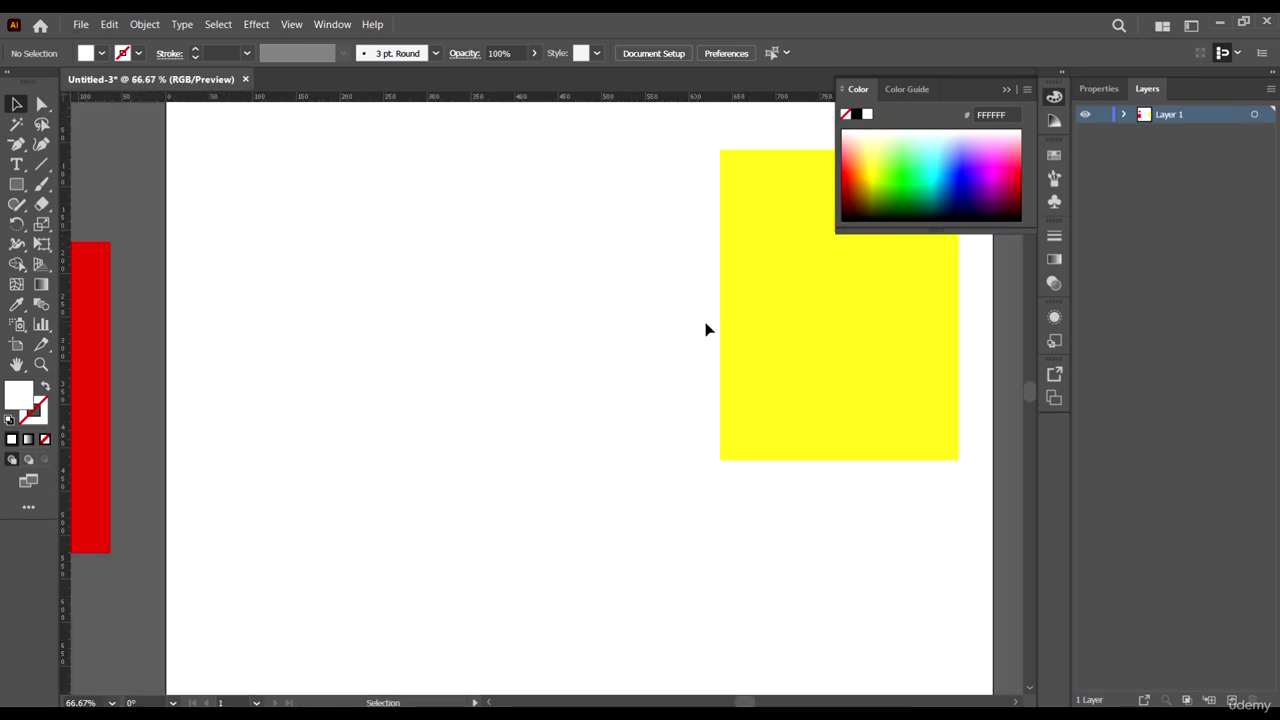
{"action": "left_click_drag", "start_coordinate": [871, 354], "coordinate": [529, 377]}
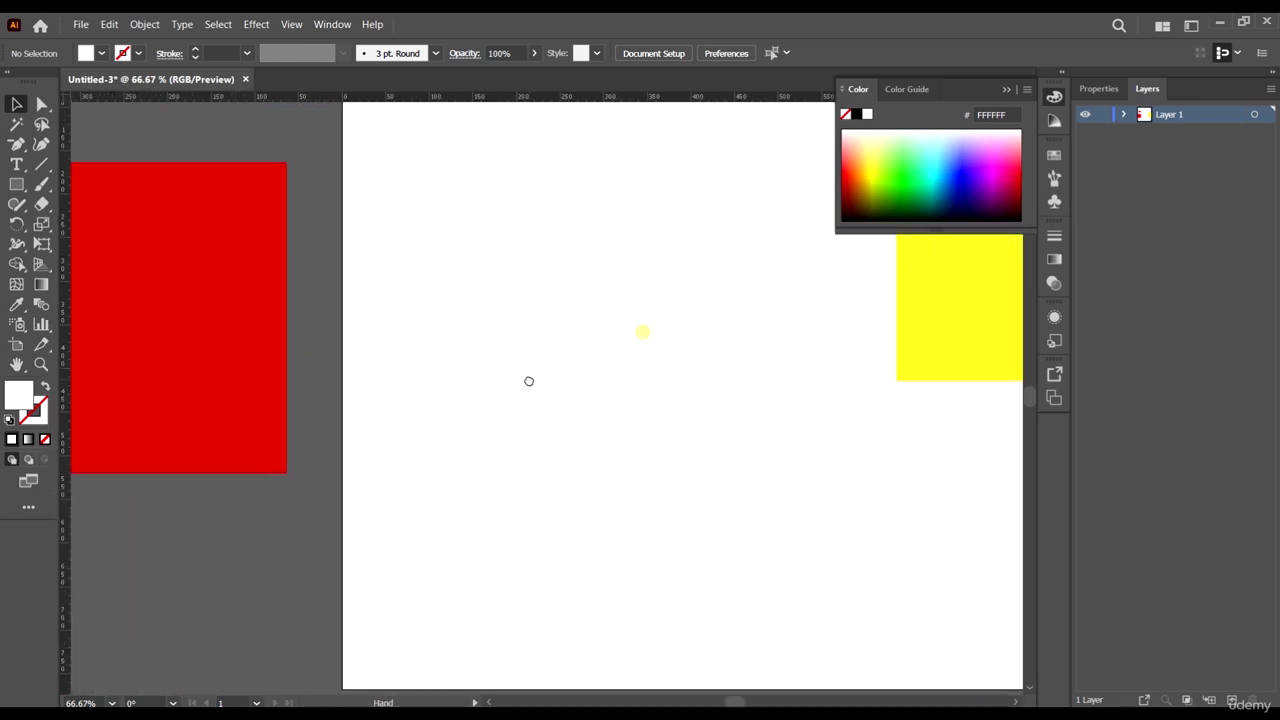
{"action": "left_click_drag", "start_coordinate": [584, 427], "coordinate": [472, 372]}
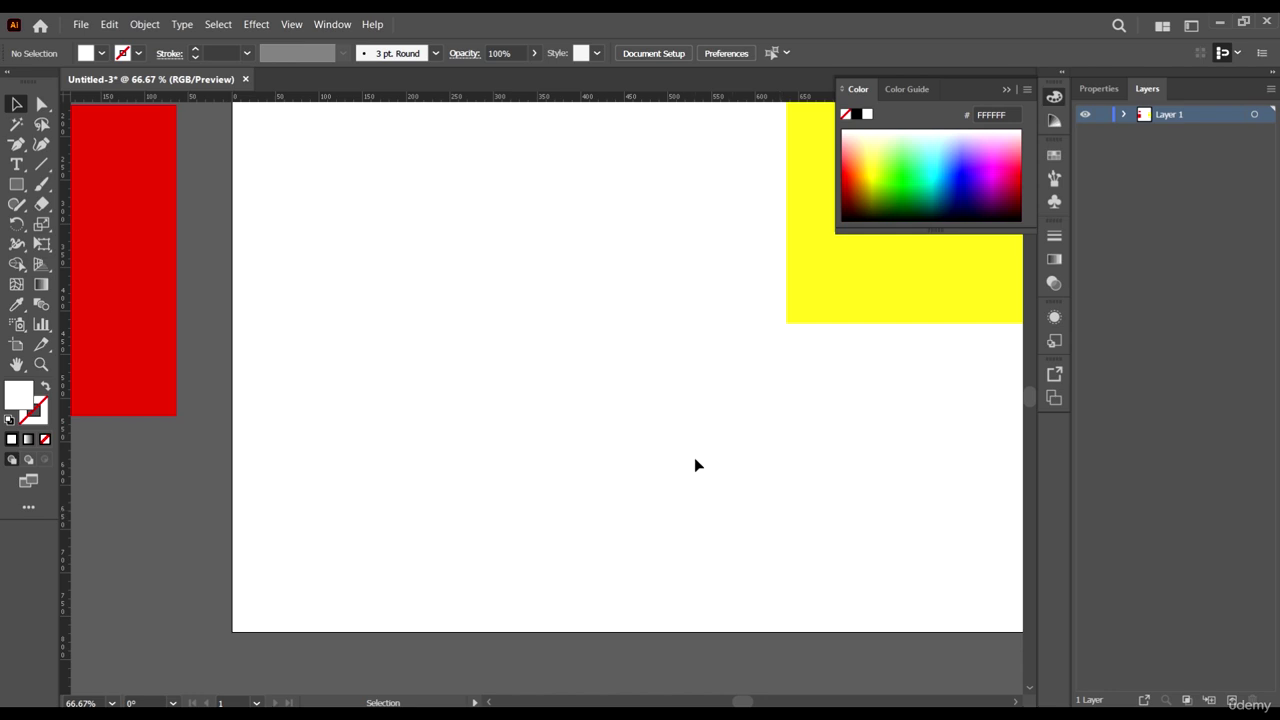
Step: Zoom the document out and in repeatedly to examine the whole artboard and its lower corner, finishing at 25%
{"action": "key", "text": "ctrl+minus"}
{"action": "key", "text": "ctrl+minus"}
{"action": "key", "text": "ctrl+minus"}
{"action": "key", "text": "ctrl+minus"}
{"action": "key", "text": "ctrl+minus"}
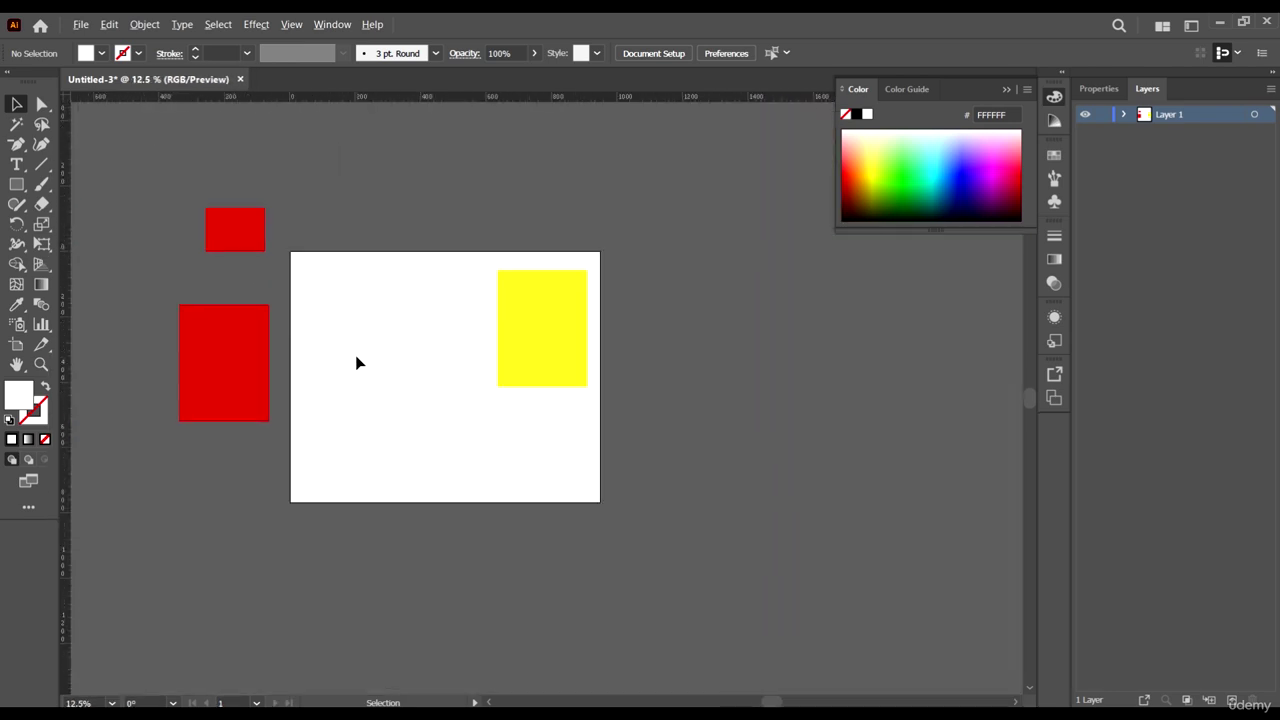
{"action": "scroll", "coordinate": [366, 442], "scroll_direction": "down", "scroll_amount": 1}
{"action": "scroll", "coordinate": [366, 442], "scroll_direction": "down", "scroll_amount": 2}
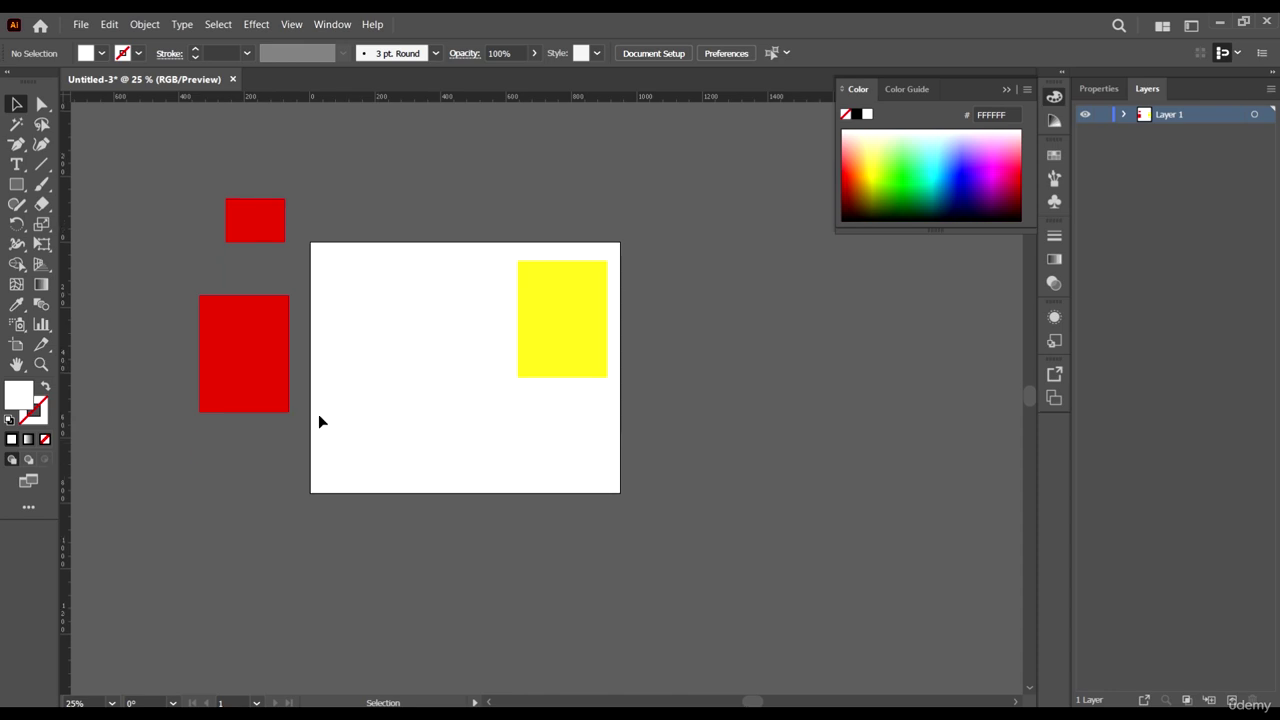
{"action": "scroll", "coordinate": [274, 400], "scroll_direction": "up", "scroll_amount": 2}
{"action": "scroll", "coordinate": [318, 402], "scroll_direction": "left", "scroll_amount": 2}
{"action": "scroll", "coordinate": [383, 420], "scroll_direction": "down", "scroll_amount": 2}
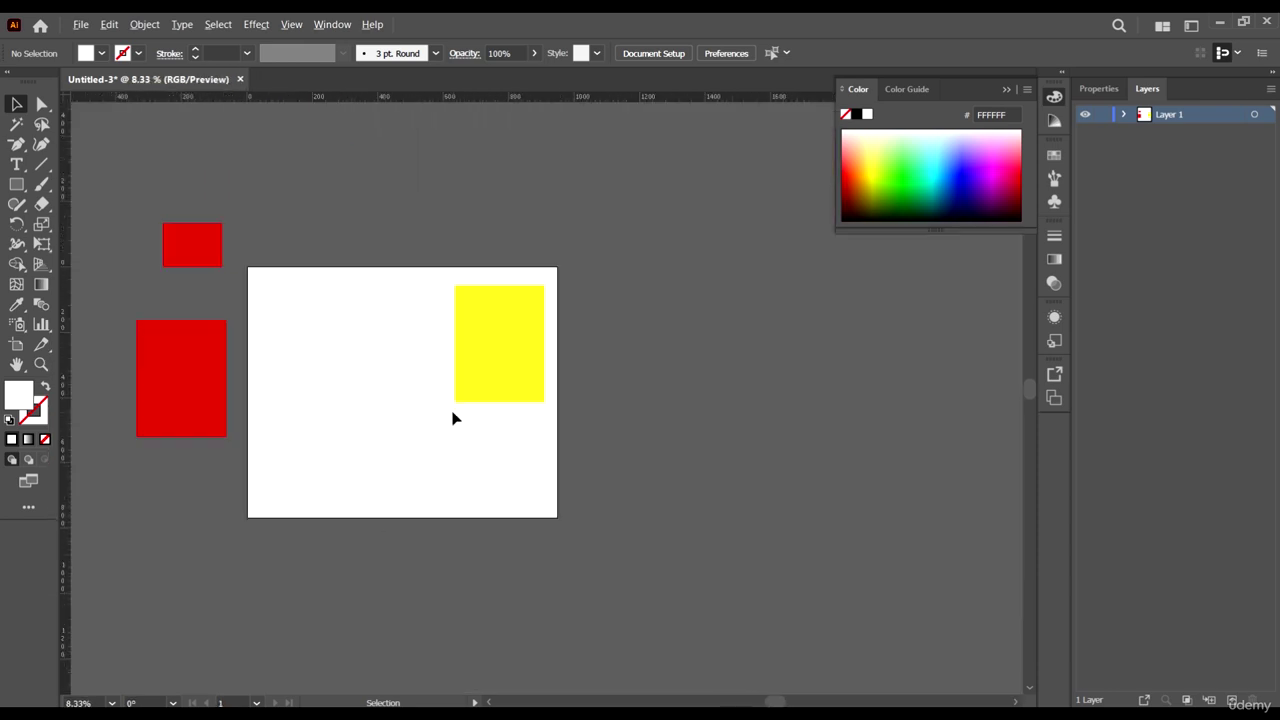
{"action": "scroll", "coordinate": [260, 431], "scroll_direction": "up", "scroll_amount": 5}
{"action": "scroll", "coordinate": [300, 457], "scroll_direction": "down", "scroll_amount": 3}
{"action": "scroll", "coordinate": [318, 475], "scroll_direction": "up", "scroll_amount": 2}
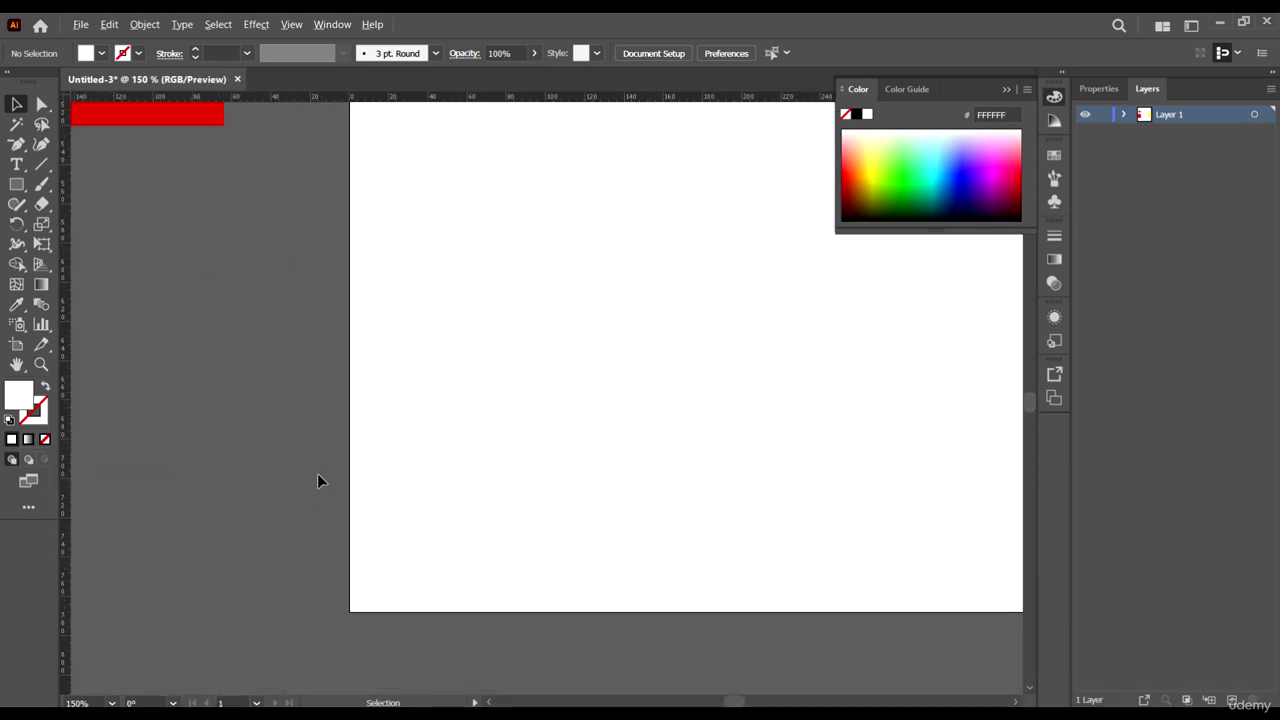
{"action": "scroll", "coordinate": [316, 462], "scroll_direction": "up", "scroll_amount": 1}
{"action": "scroll", "coordinate": [329, 462], "scroll_direction": "down", "scroll_amount": 1}
{"action": "scroll", "coordinate": [329, 464], "scroll_direction": "down", "scroll_amount": 3}
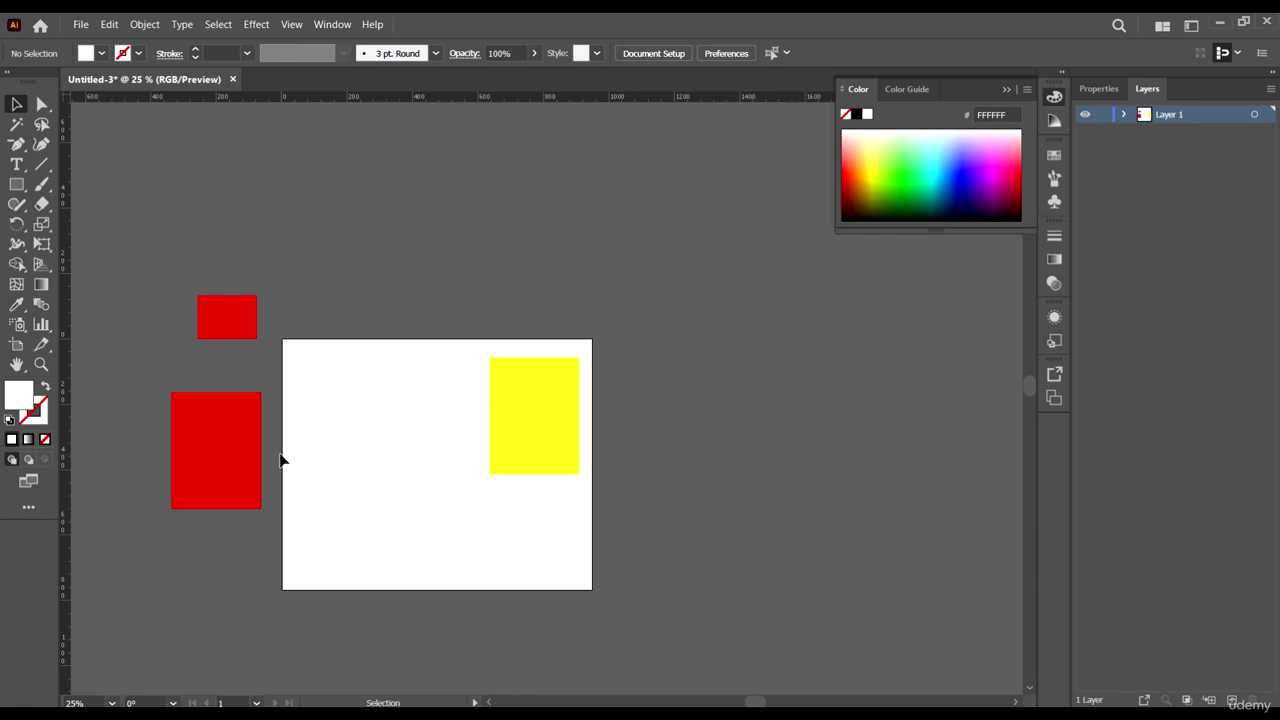
{"action": "scroll", "coordinate": [537, 512], "scroll_direction": "down", "scroll_amount": 2}
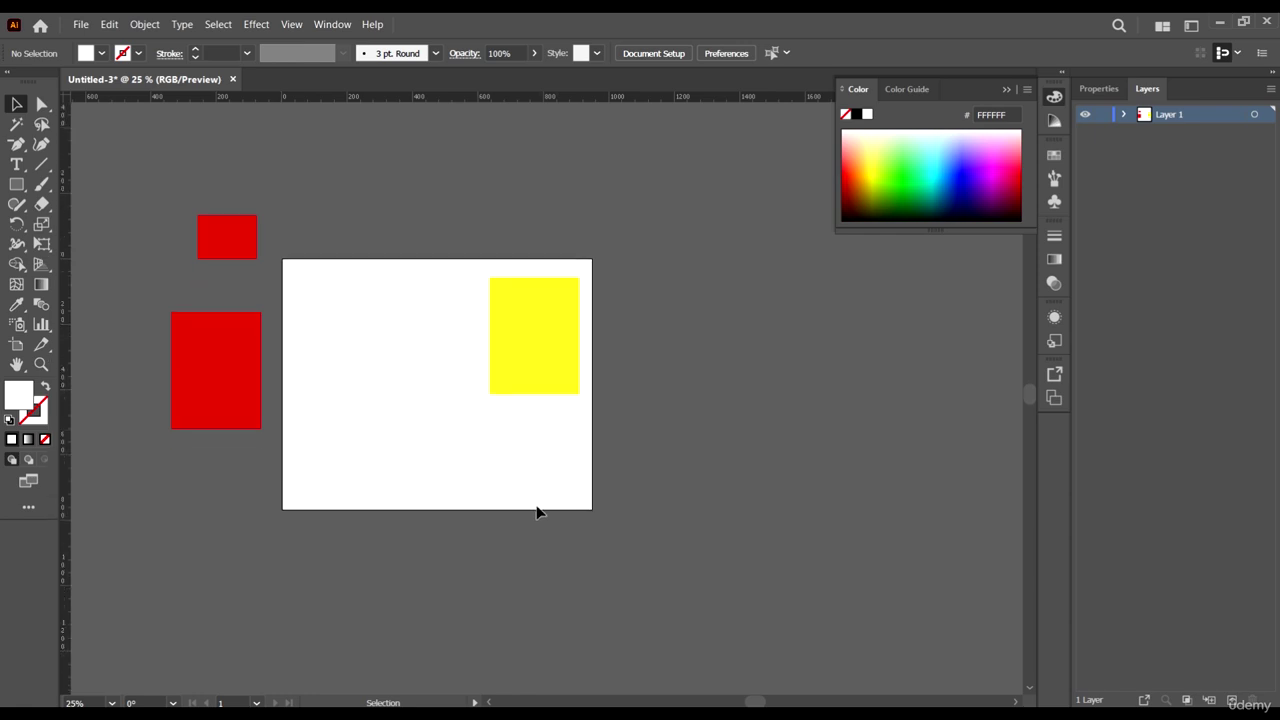
Step: Zoom in and out around the yellow rectangle's lower corner, up to 150% and back to 50%
{"action": "scroll", "coordinate": [465, 350], "scroll_direction": "up", "scroll_amount": 1}
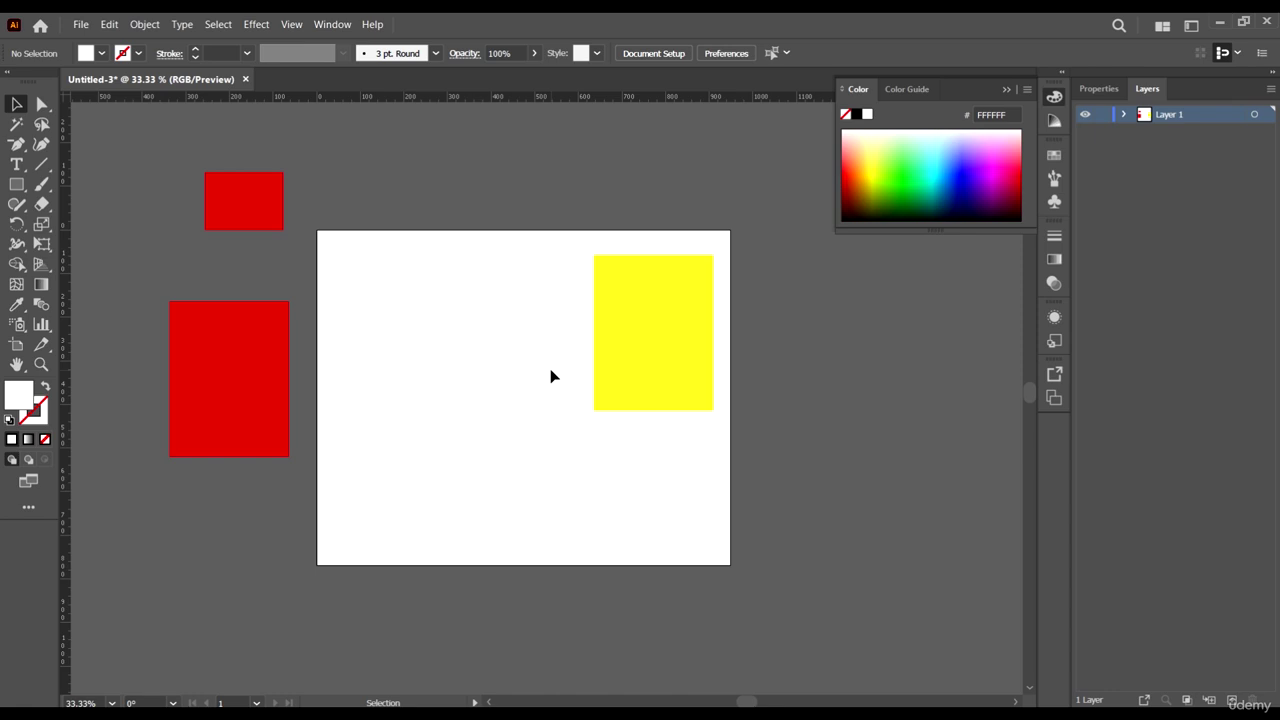
{"action": "scroll", "coordinate": [551, 376], "scroll_direction": "up", "scroll_amount": 2}
{"action": "scroll", "coordinate": [551, 376], "scroll_direction": "down", "scroll_amount": 1}
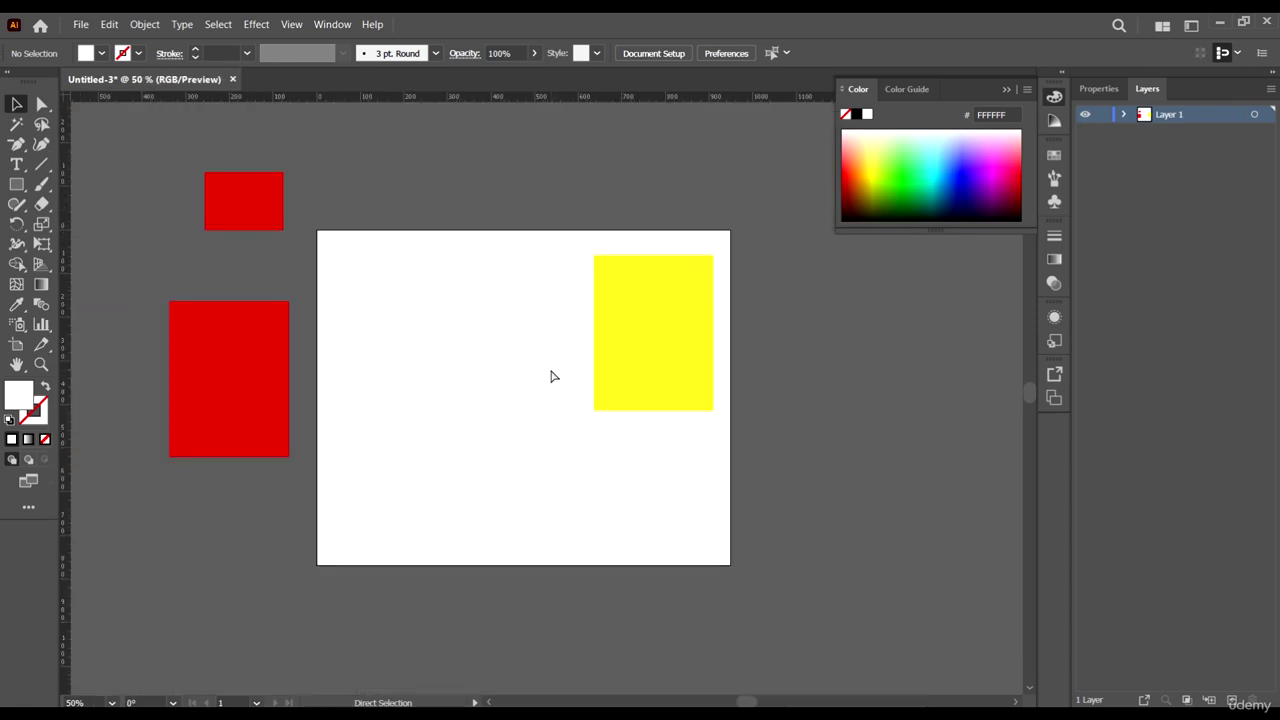
{"action": "scroll", "coordinate": [551, 376], "scroll_direction": "up", "scroll_amount": 2}
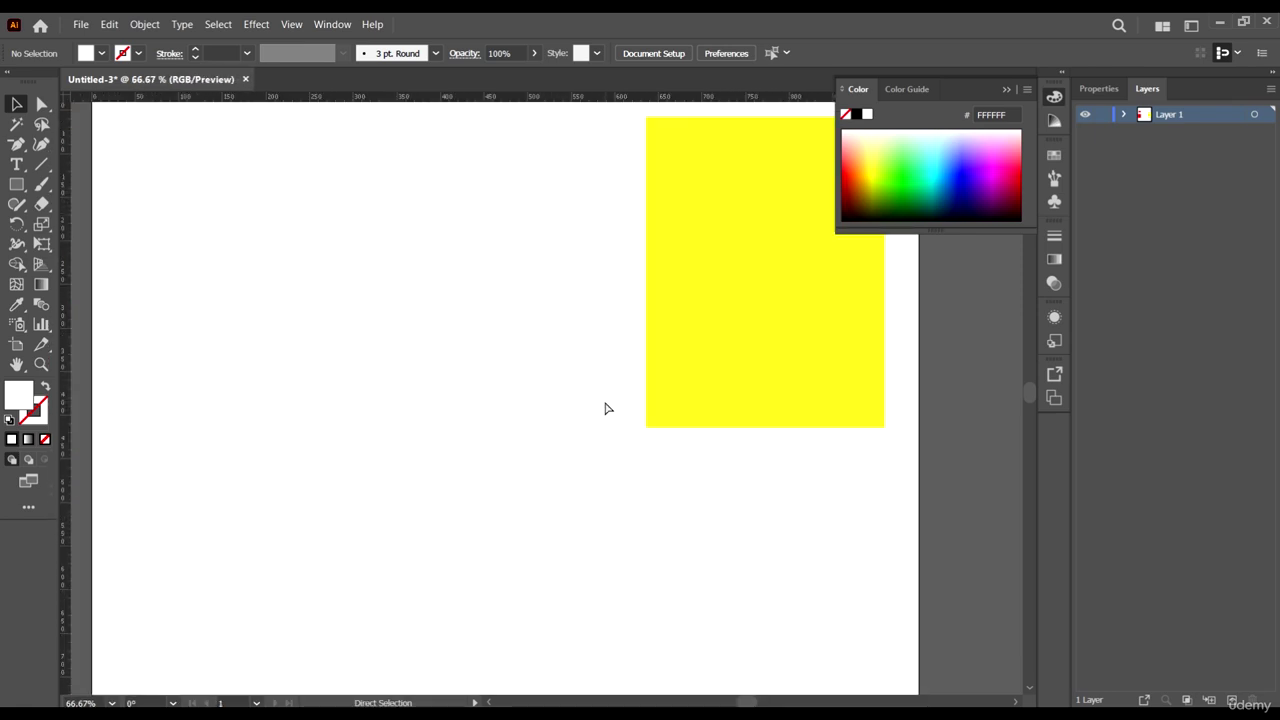
{"action": "scroll", "coordinate": [604, 408], "scroll_direction": "up", "scroll_amount": 2}
{"action": "scroll", "coordinate": [604, 408], "scroll_direction": "down", "scroll_amount": 1}
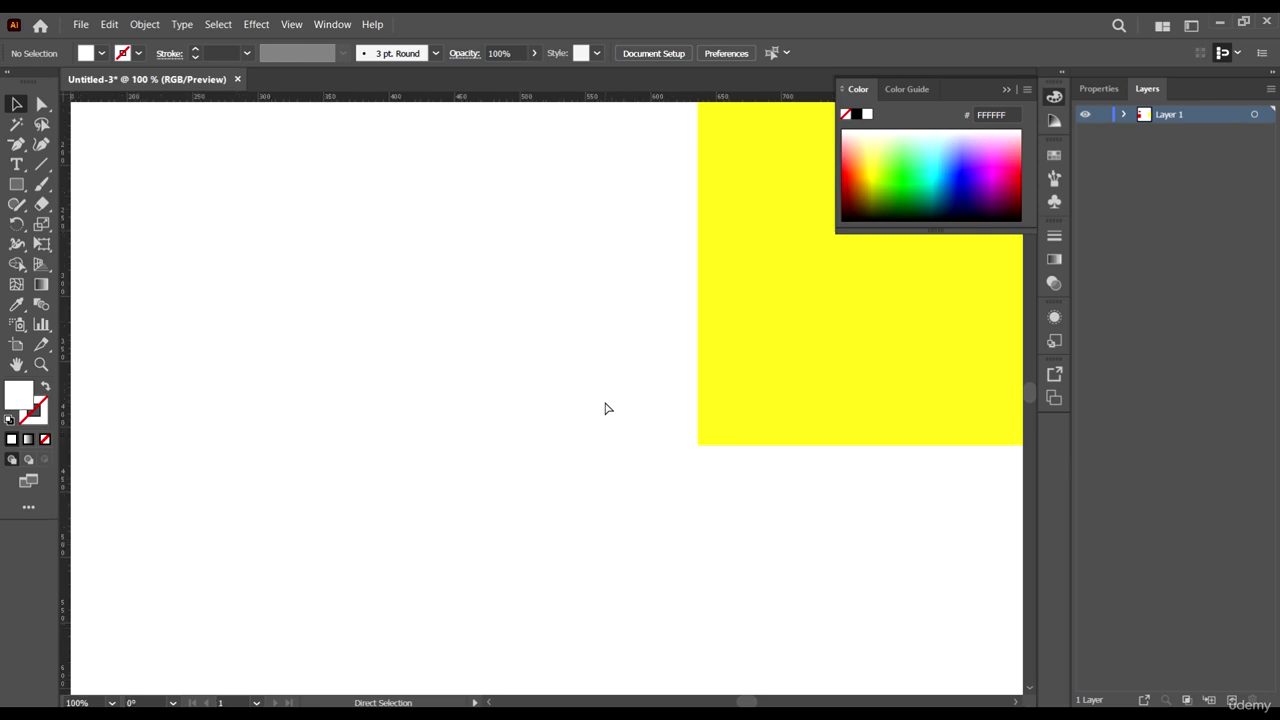
{"action": "scroll", "coordinate": [604, 408], "scroll_direction": "down", "scroll_amount": 1}
{"action": "scroll", "coordinate": [604, 408], "scroll_direction": "up", "scroll_amount": 2}
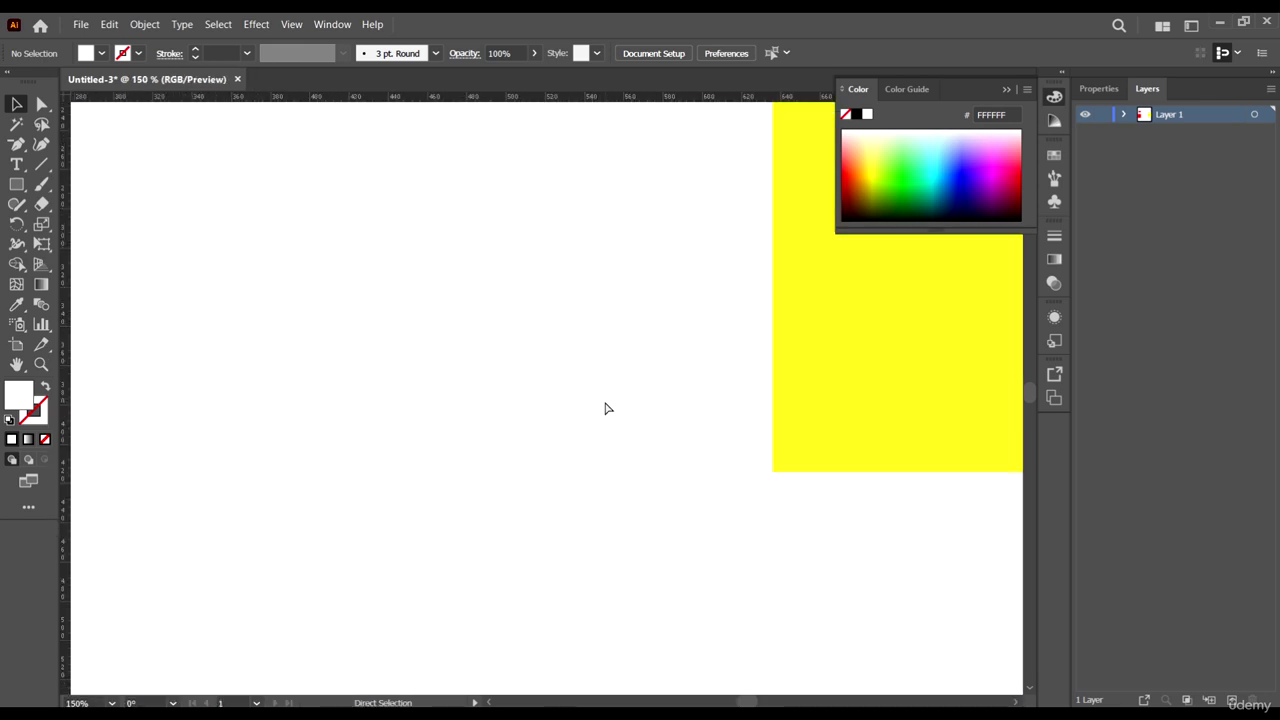
{"action": "scroll", "coordinate": [605, 408], "scroll_direction": "down", "scroll_amount": 3}
{"action": "scroll", "coordinate": [605, 408], "scroll_direction": "up", "scroll_amount": 2}
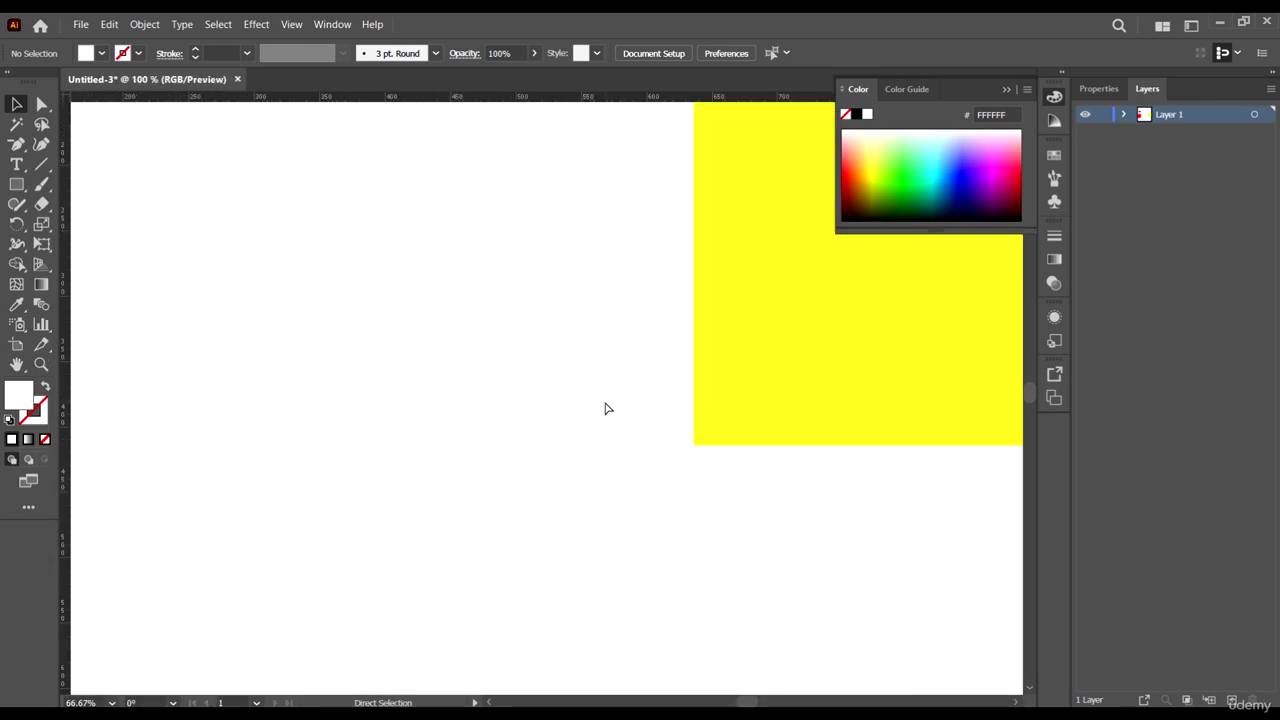
{"action": "scroll", "coordinate": [605, 408], "scroll_direction": "down", "scroll_amount": 4}
{"action": "scroll", "coordinate": [605, 408], "scroll_direction": "up", "scroll_amount": 2}
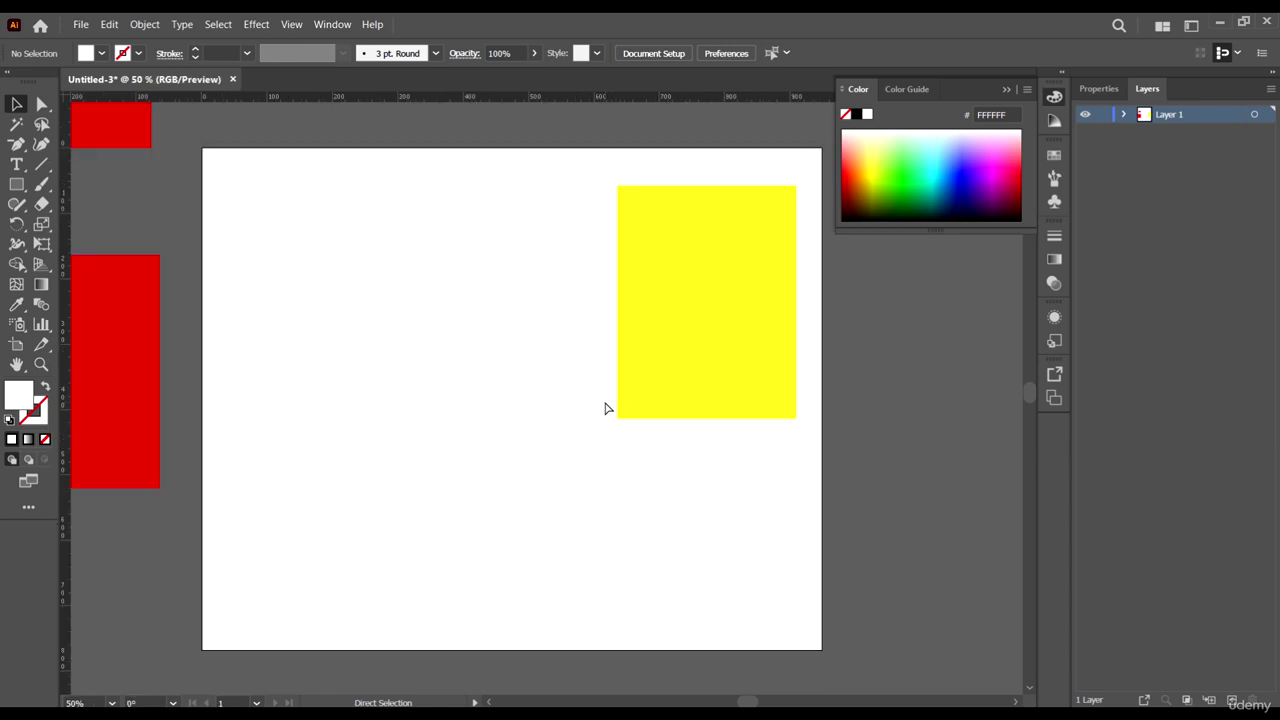
Step: Zoom the view out and in with the Zoom tool, and fit the artboard in the window
{"action": "key", "text": "v"}
{"action": "key", "text": "z"}
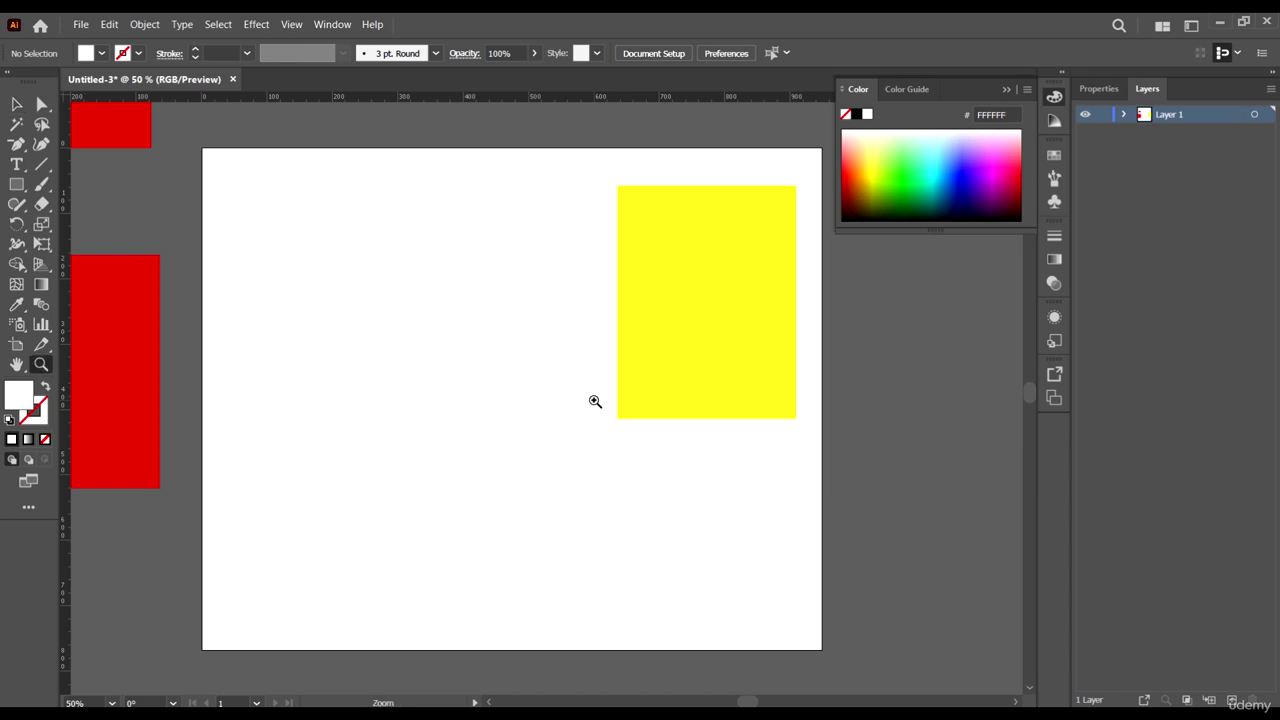
{"action": "left_click_drag", "start_coordinate": [551, 388], "coordinate": [451, 183]}
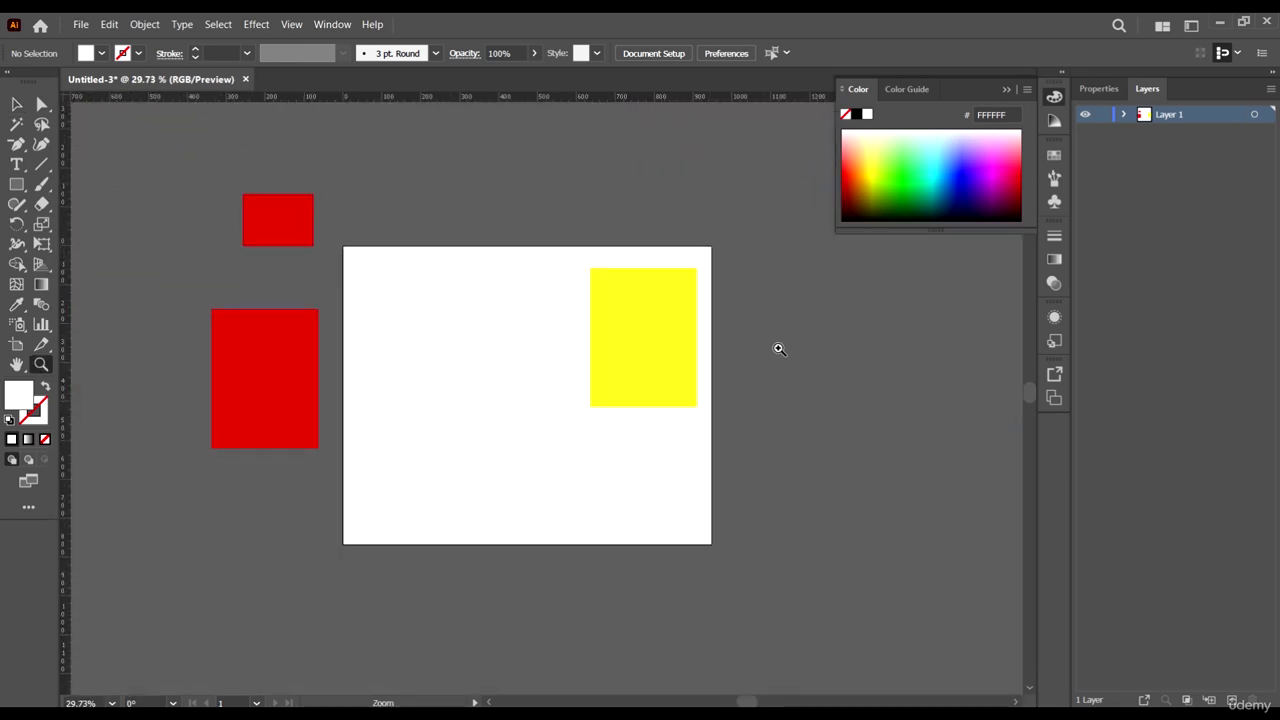
{"action": "left_click_drag", "start_coordinate": [777, 349], "coordinate": [671, 357]}
{"action": "scroll", "coordinate": [671, 357], "scroll_direction": "down", "scroll_amount": 3}
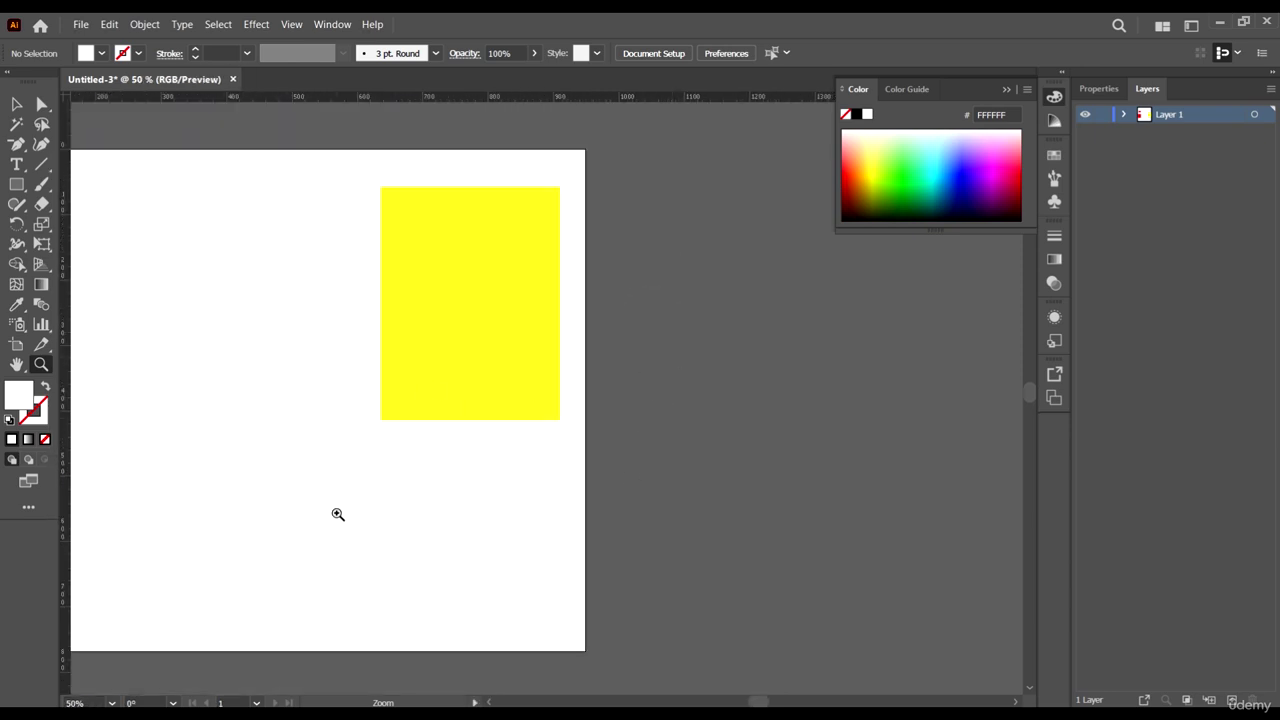
{"action": "key", "text": "v"}
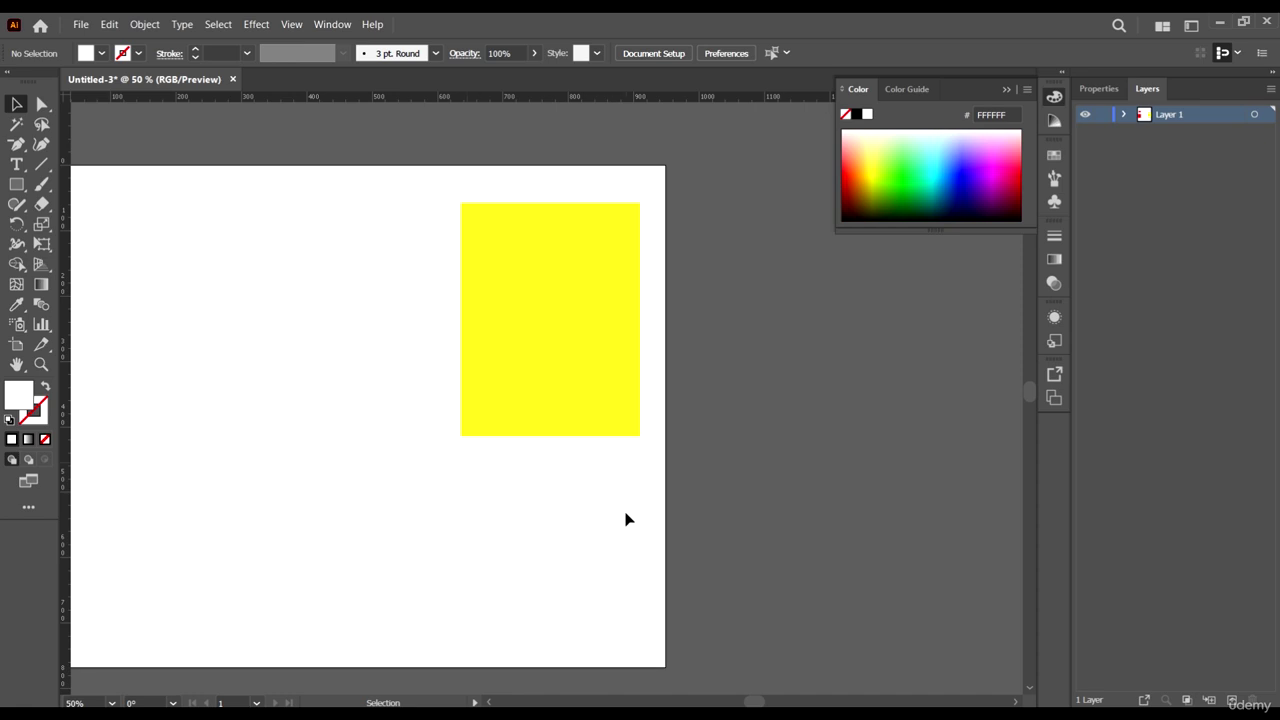
{"action": "key", "text": "a"}
{"action": "key", "text": "ctrl+0"}
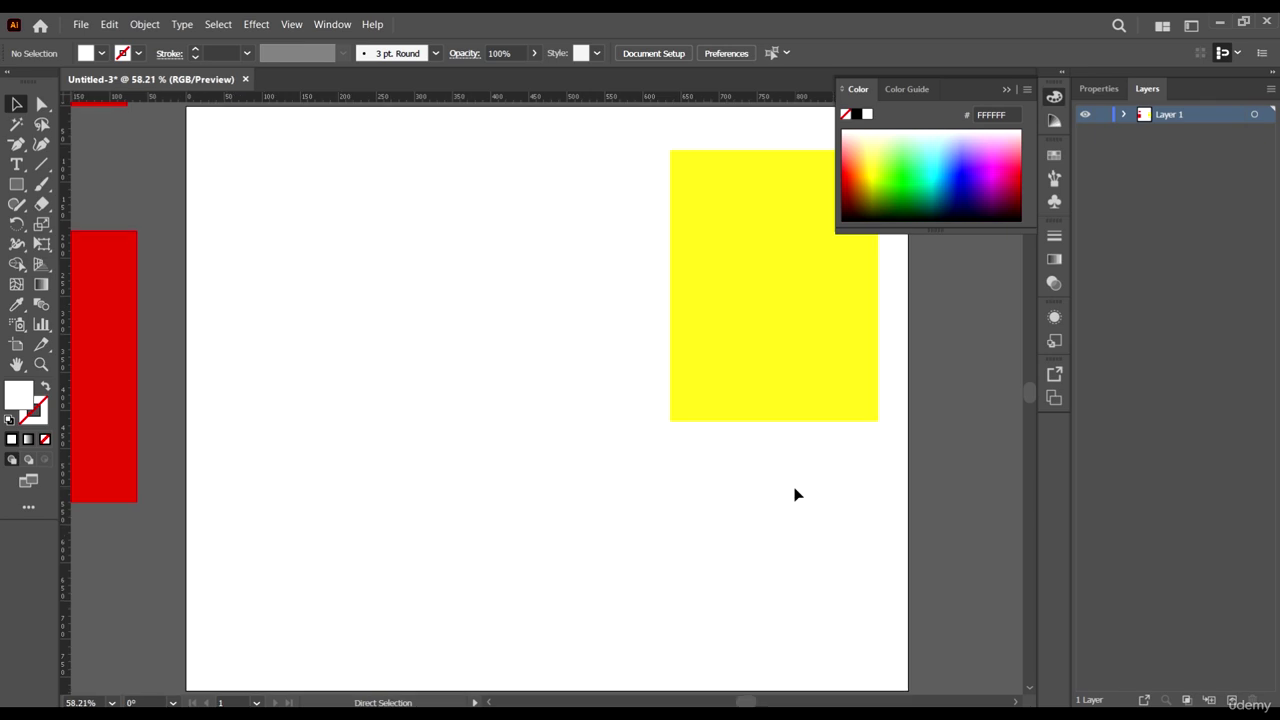
Step: Zoom out to 8.33% and pan away from the artboard to examine the outer edge of the canvas
{"action": "scroll", "coordinate": [589, 367], "scroll_direction": "down", "scroll_amount": 6}
{"action": "scroll", "coordinate": [490, 395], "scroll_direction": "right", "scroll_amount": 5}
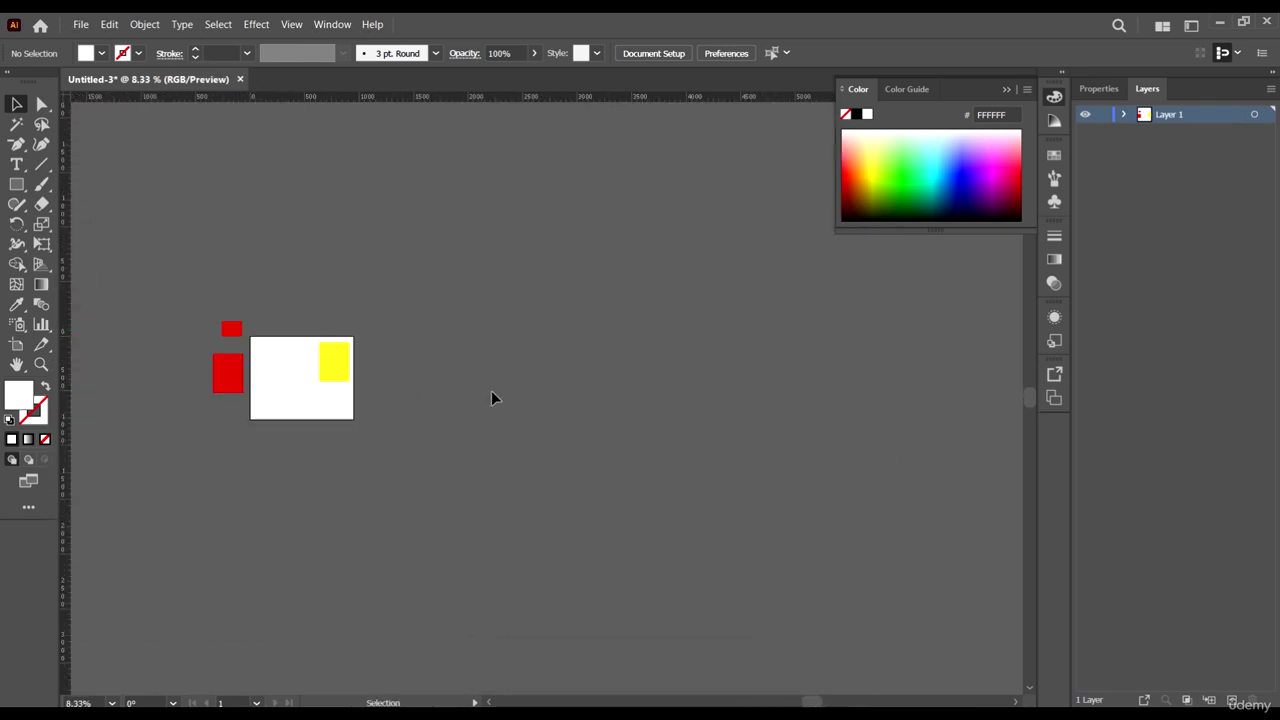
{"action": "scroll", "coordinate": [635, 357], "scroll_direction": "up", "scroll_amount": 3}
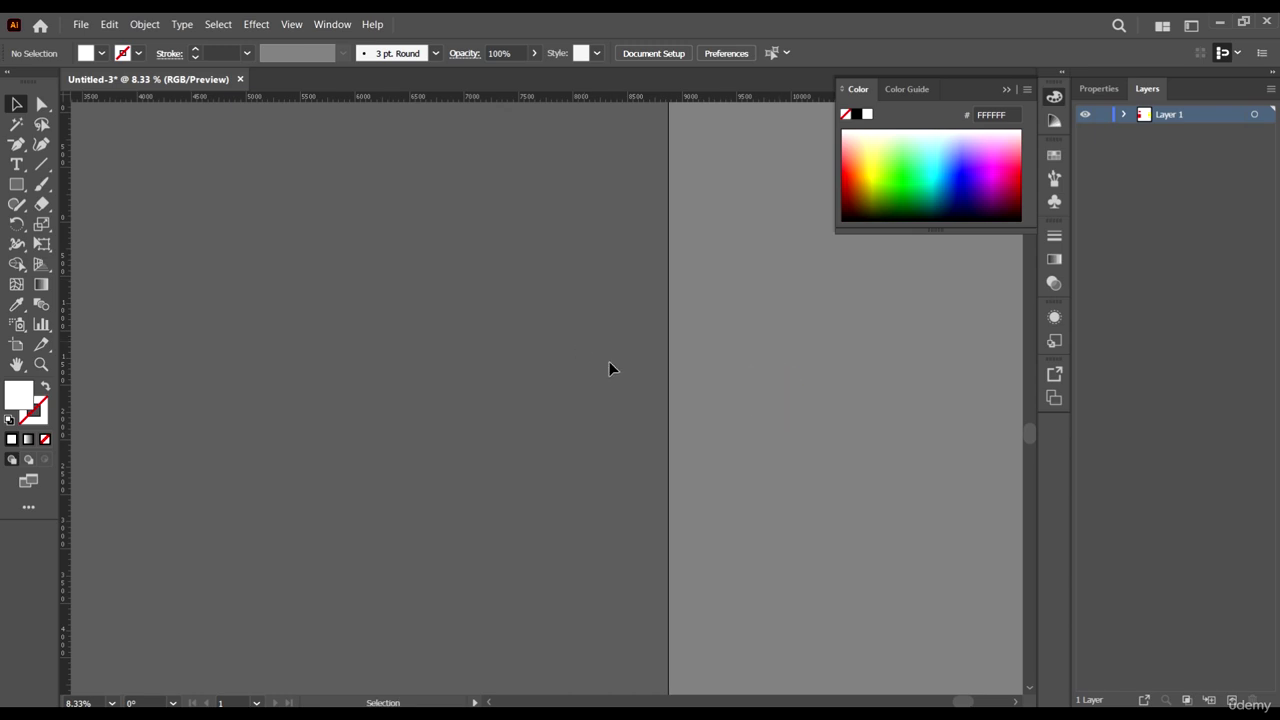
{"action": "left_click_drag", "start_coordinate": [829, 477], "coordinate": [497, 471]}
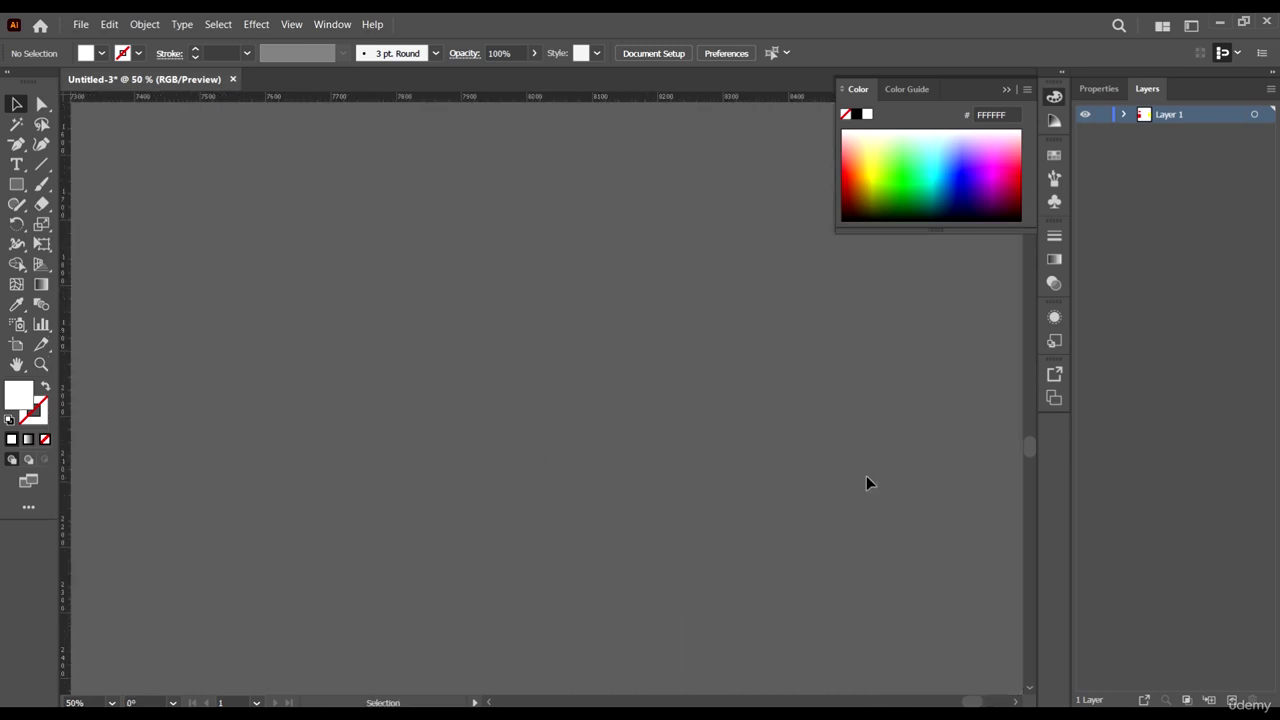
{"action": "left_click_drag", "start_coordinate": [794, 500], "coordinate": [389, 474]}
{"action": "scroll", "coordinate": [808, 490], "scroll_direction": "up", "scroll_amount": 2}
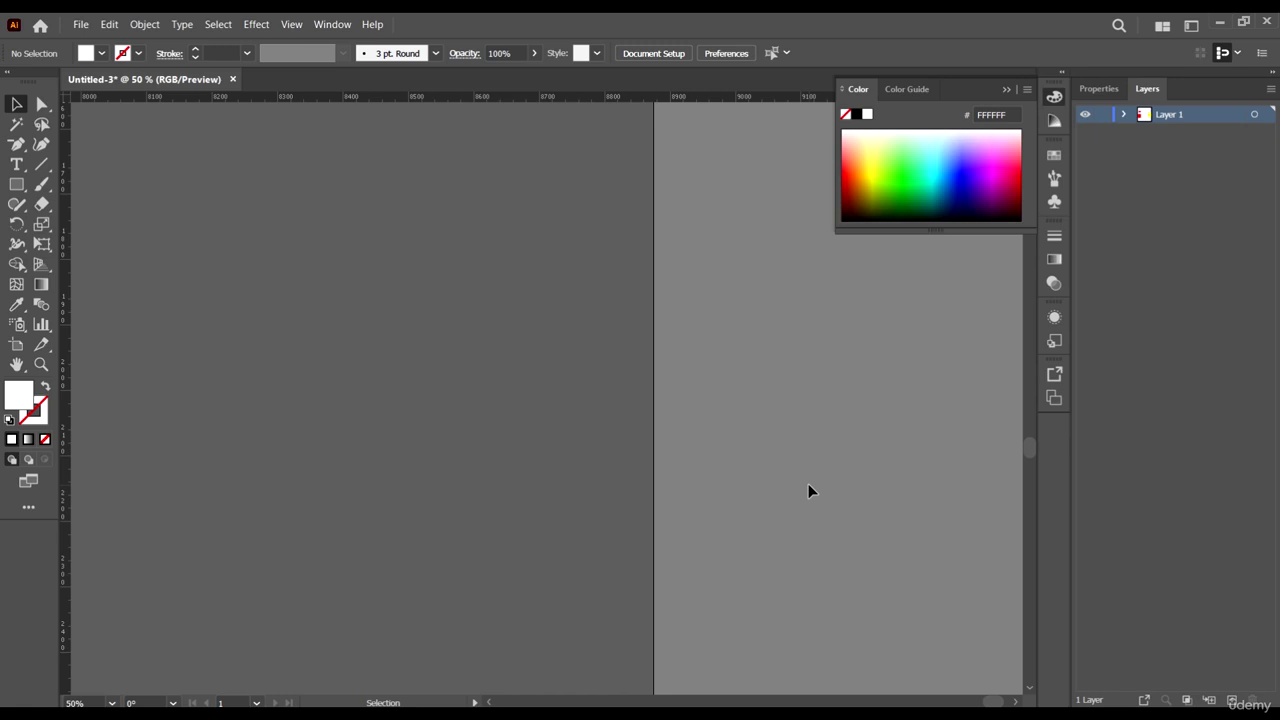
Step: Fit the artboard in the window and check the keyboard increment in the General preferences without changing anything
{"action": "key", "text": "a"}
{"action": "key", "text": "ctrl+0"}
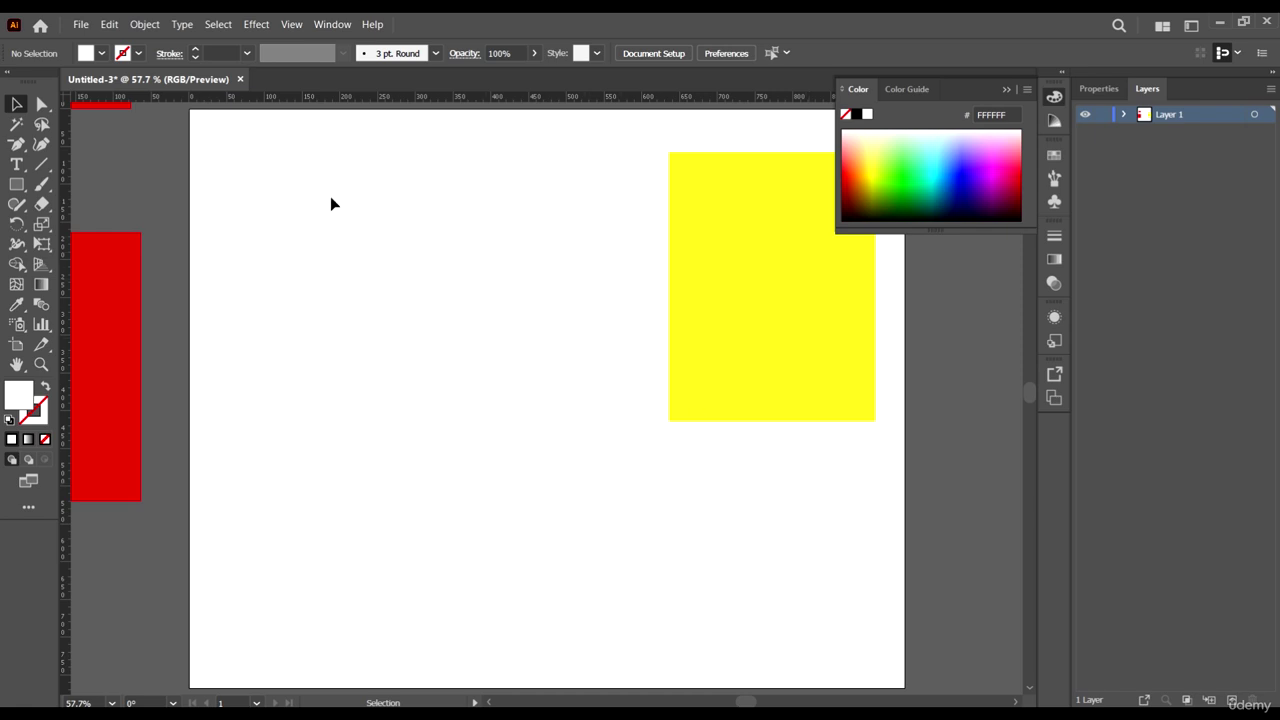
{"action": "key", "text": "a"}
{"action": "key", "text": "ctrl+k"}
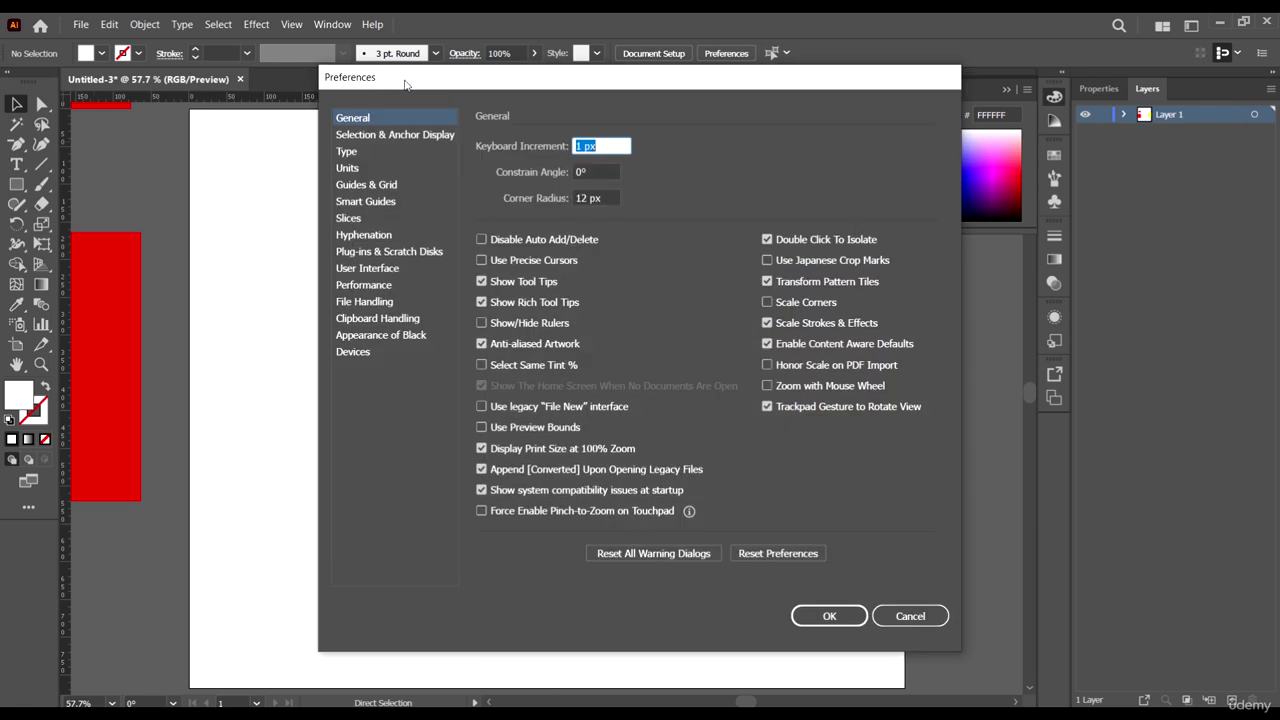
{"action": "left_click_drag", "start_coordinate": [494, 78], "coordinate": [405, 78]}
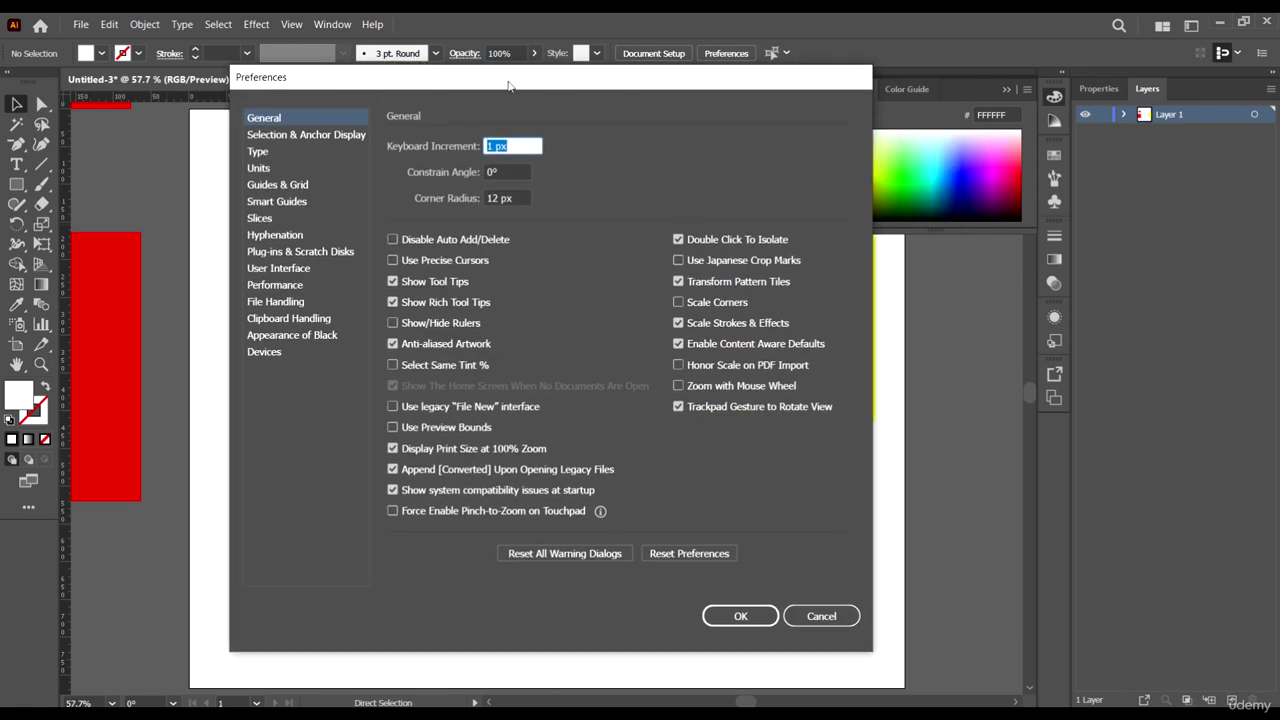
{"action": "left_click", "coordinate": [821, 616]}
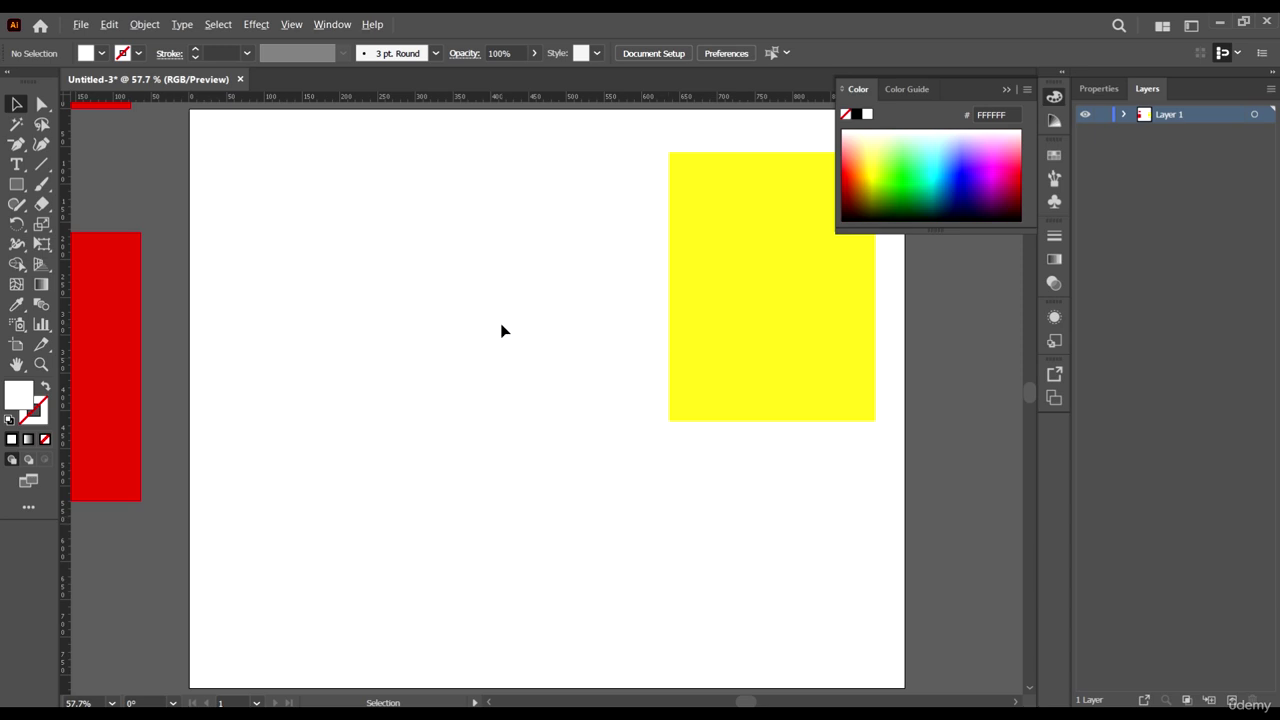
Step: Move the yellow rectangle down and inward on the artboard, and recheck the General preferences without changing them
{"action": "key", "text": "ctrl+minus"}
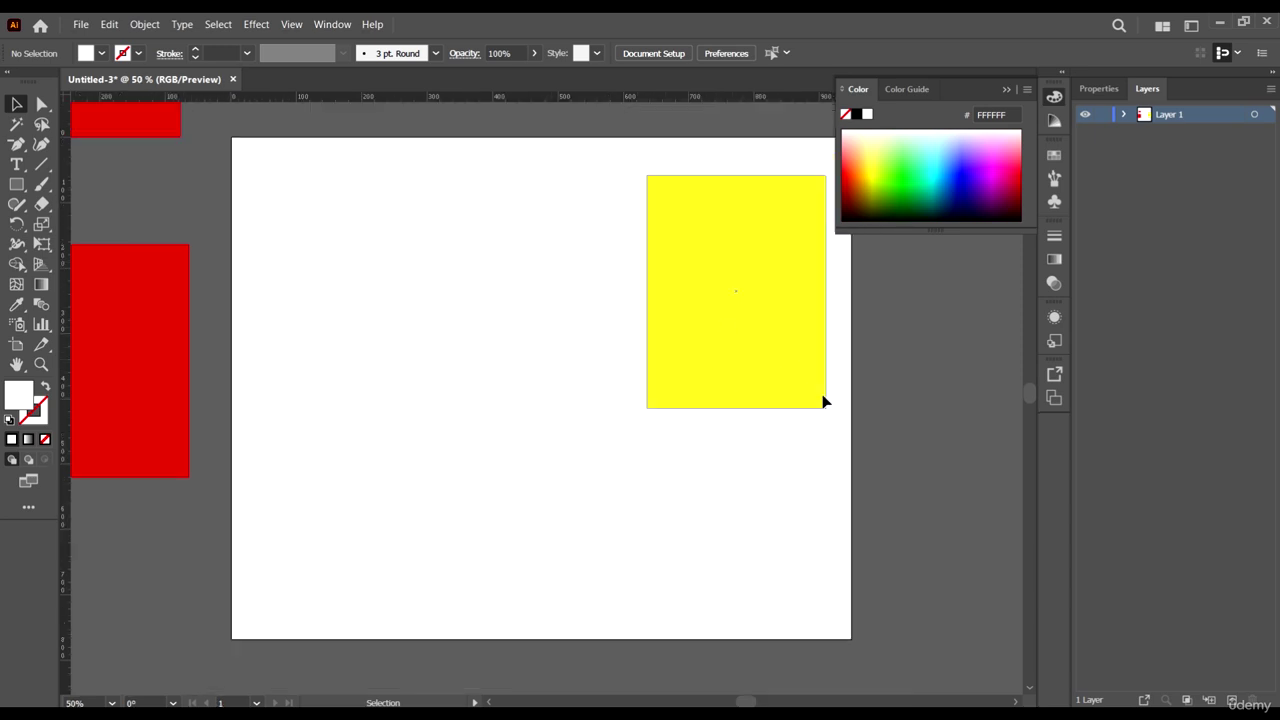
{"action": "left_click_drag", "start_coordinate": [822, 401], "coordinate": [774, 440]}
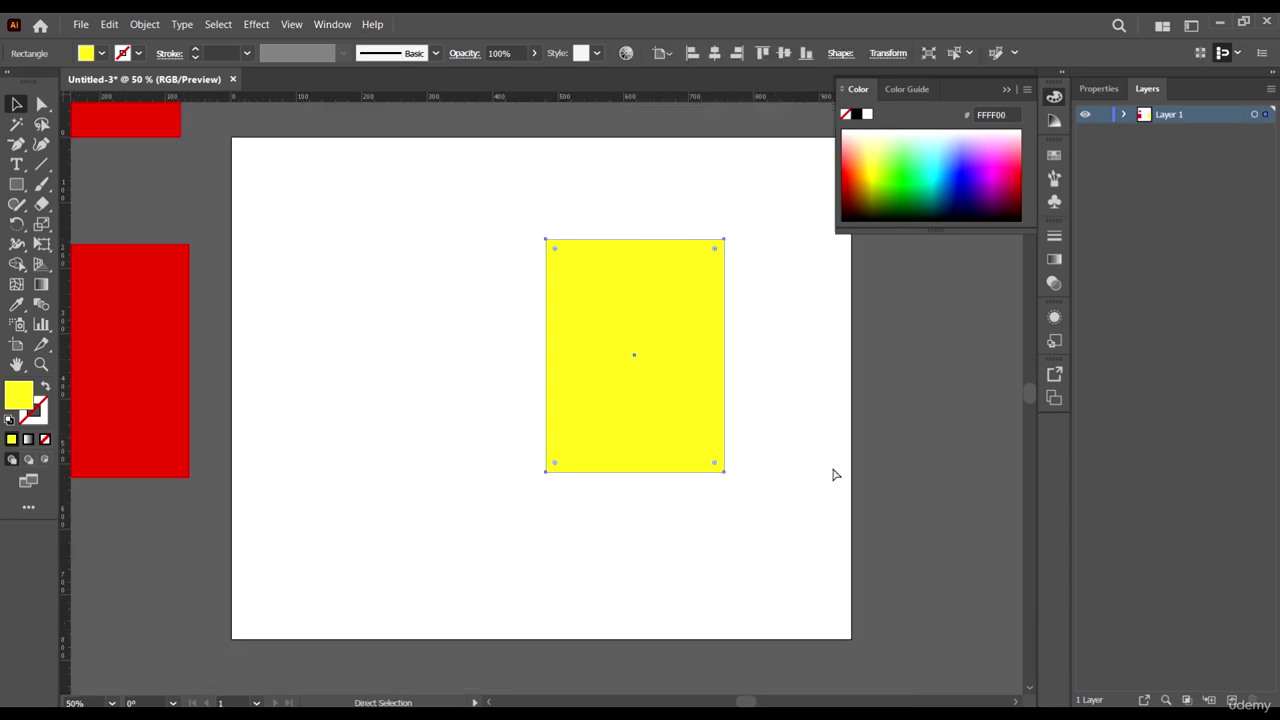
{"action": "key", "text": "ctrl+k"}
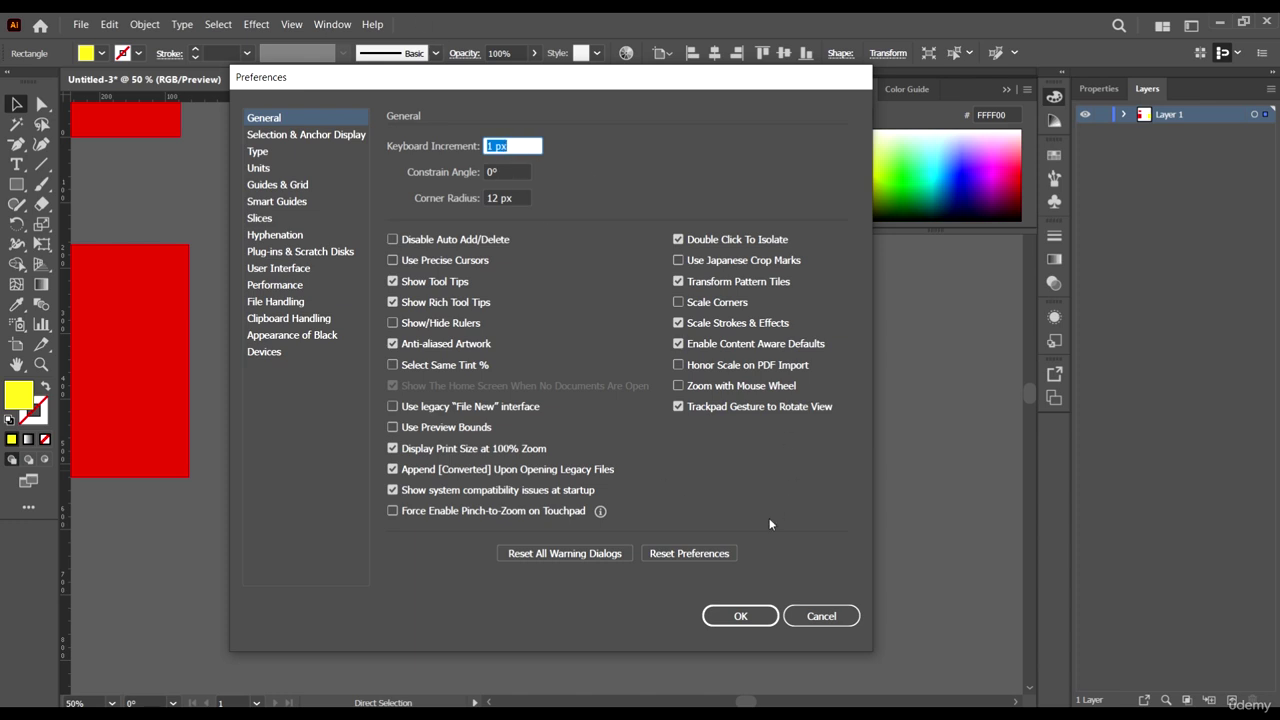
{"action": "left_click", "coordinate": [822, 616]}
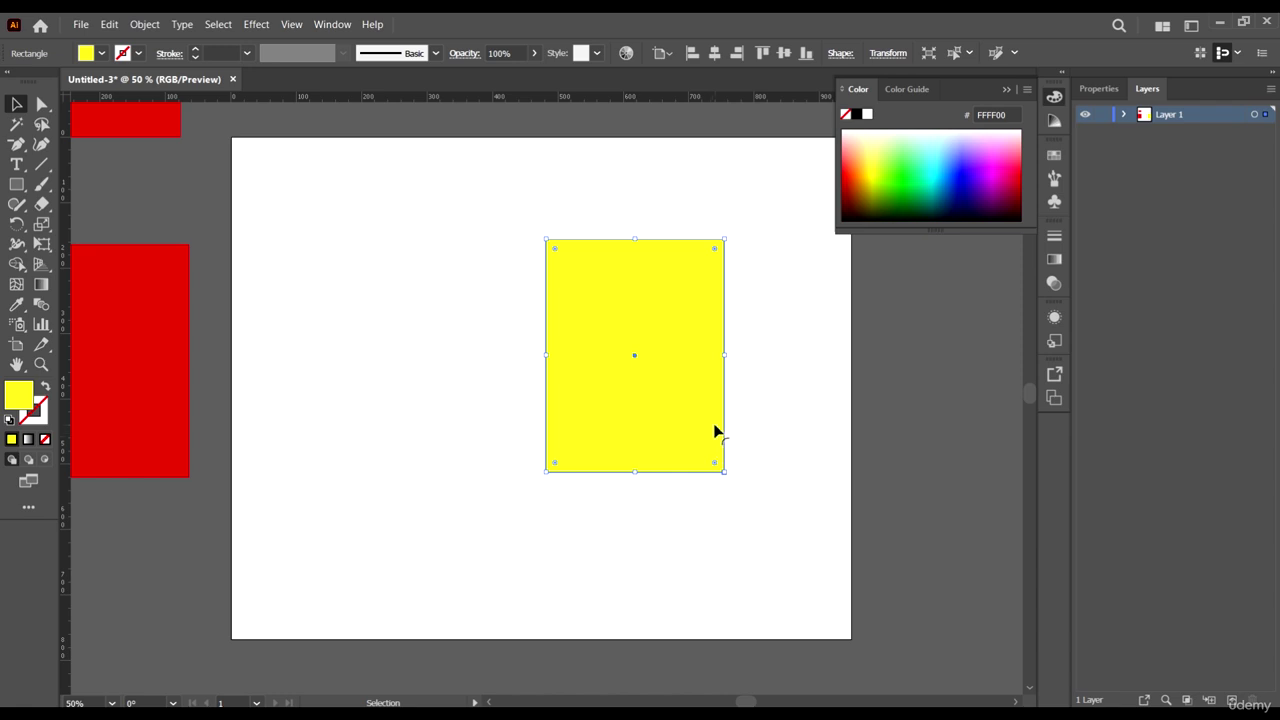
Step: Nudge the yellow rectangle slightly to the left in 1 px increments
{"action": "key", "text": "Left"}
{"action": "key", "text": "Left"}
{"action": "key", "text": "Left"}
{"action": "key", "text": "Left"}
{"action": "key", "text": "Left"}
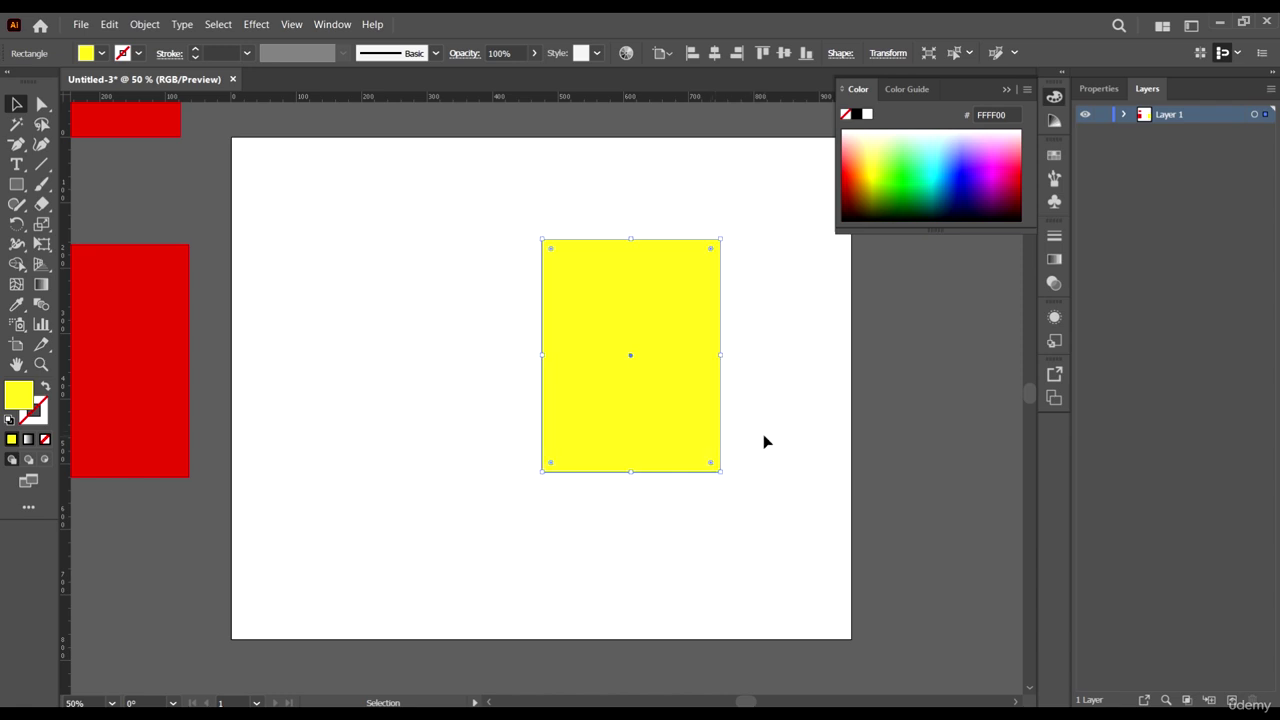
{"action": "key", "text": "Left"}
{"action": "key", "text": "Left"}
{"action": "key", "text": "Left"}
{"action": "key", "text": "Left"}
{"action": "key", "text": "Left"}
{"action": "key", "text": "Left"}
{"action": "key", "text": "Left"}
{"action": "key", "text": "Left"}
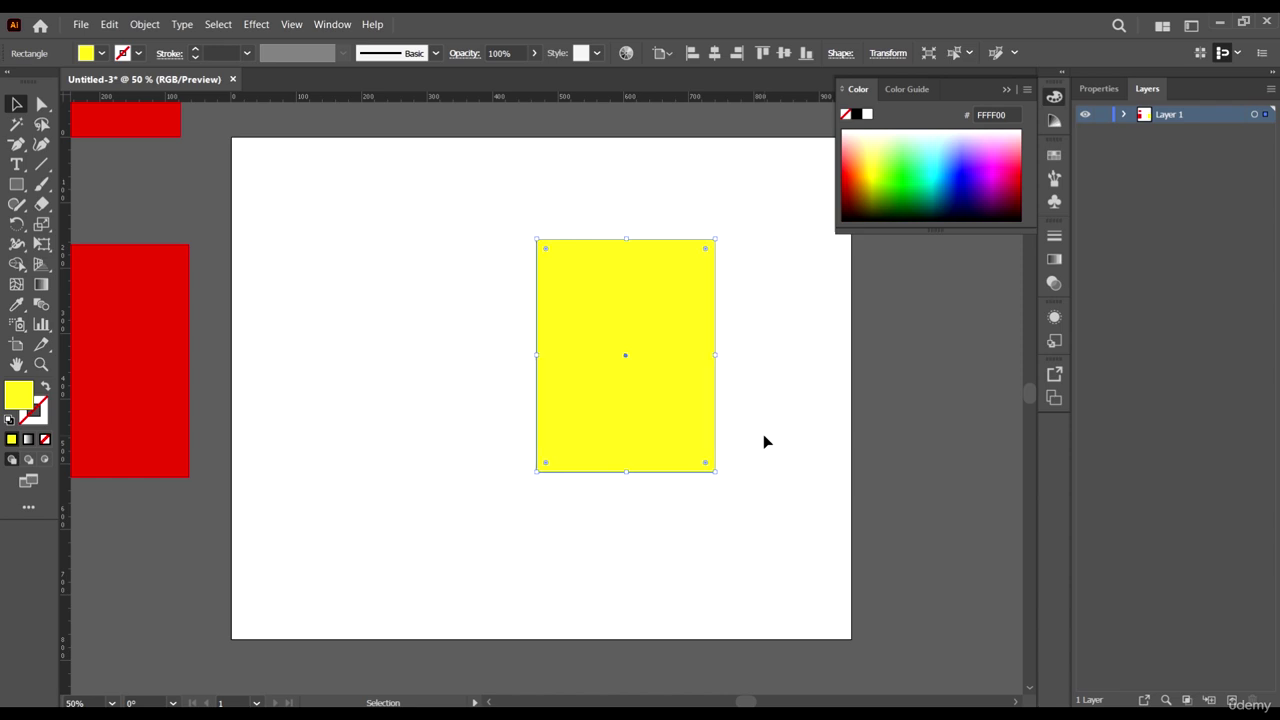
{"action": "key", "text": "Left"}
{"action": "key", "text": "Left"}
{"action": "key", "text": "Left"}
{"action": "key", "text": "Left"}
{"action": "key", "text": "Left"}
{"action": "key", "text": "Left"}
{"action": "key", "text": "Left"}
{"action": "key", "text": "Left"}
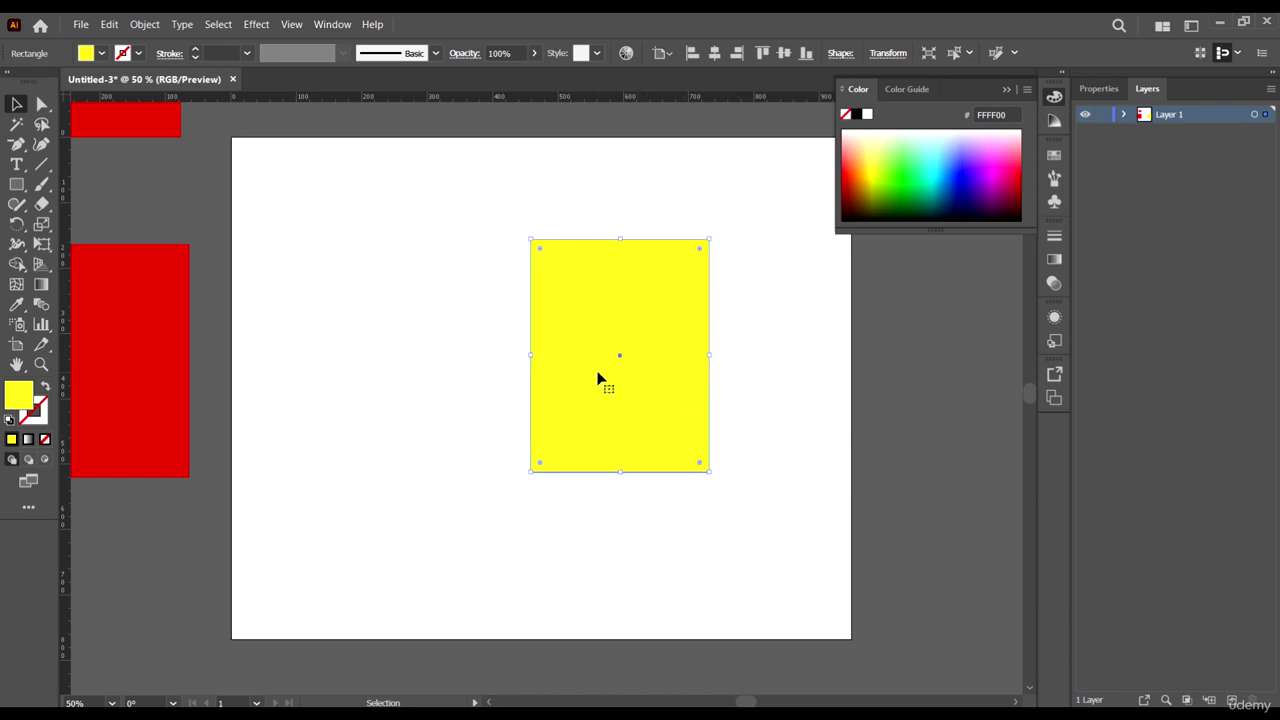
Step: Nudge the yellow rectangle back to the right in 1 px increments
{"action": "key", "text": "Right"}
{"action": "key", "text": "Right"}
{"action": "key", "text": "Right"}
{"action": "key", "text": "Right"}
{"action": "key", "text": "Right"}
{"action": "key", "text": "Right"}
{"action": "key", "text": "Right"}
{"action": "key", "text": "Right"}
{"action": "key", "text": "Right"}
{"action": "key", "text": "Right"}
{"action": "key", "text": "Right"}
{"action": "key", "text": "Right"}
{"action": "key", "text": "Right"}
{"action": "key", "text": "Right"}
{"action": "key", "text": "Right"}
{"action": "key", "text": "Right"}
{"action": "key", "text": "Right"}
{"action": "key", "text": "Right"}
{"action": "key", "text": "Right"}
{"action": "key", "text": "Right"}
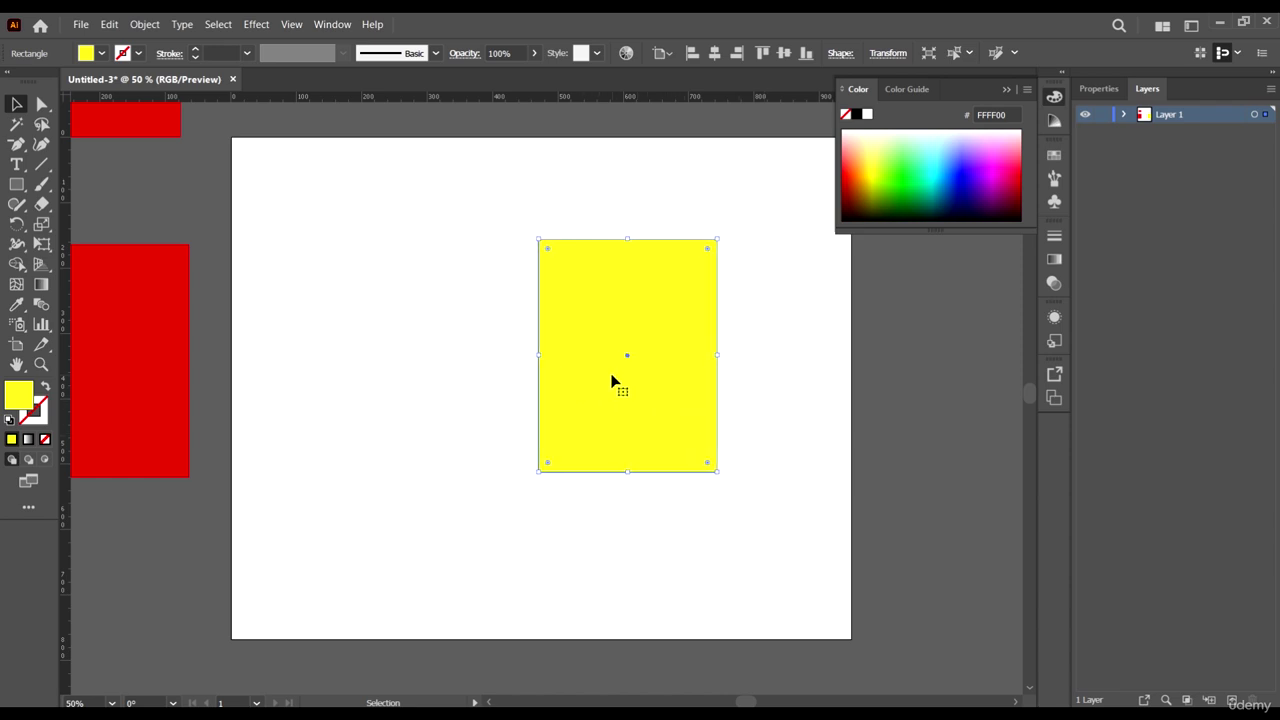
{"action": "key", "text": "Right"}
{"action": "key", "text": "Right"}
{"action": "key", "text": "Right"}
{"action": "key", "text": "Right"}
Step: Nudge the yellow rectangle upward in 1 px increments toward the artboard's upper edge
{"action": "key", "text": "Up"}
{"action": "key", "text": "Up"}
{"action": "key", "text": "Up"}
{"action": "key", "text": "Up"}
{"action": "key", "text": "Up"}
{"action": "key", "text": "Up"}
{"action": "key", "text": "Up"}
{"action": "key", "text": "Up"}
{"action": "key", "text": "Up"}
{"action": "key", "text": "Up"}
{"action": "key", "text": "Up"}
{"action": "key", "text": "Up"}
{"action": "key", "text": "Up"}
{"action": "key", "text": "Up"}
{"action": "key", "text": "Up"}
{"action": "key", "text": "Up"}
{"action": "key", "text": "Up"}
{"action": "key", "text": "Up"}
{"action": "key", "text": "Up"}
{"action": "key", "text": "Up"}
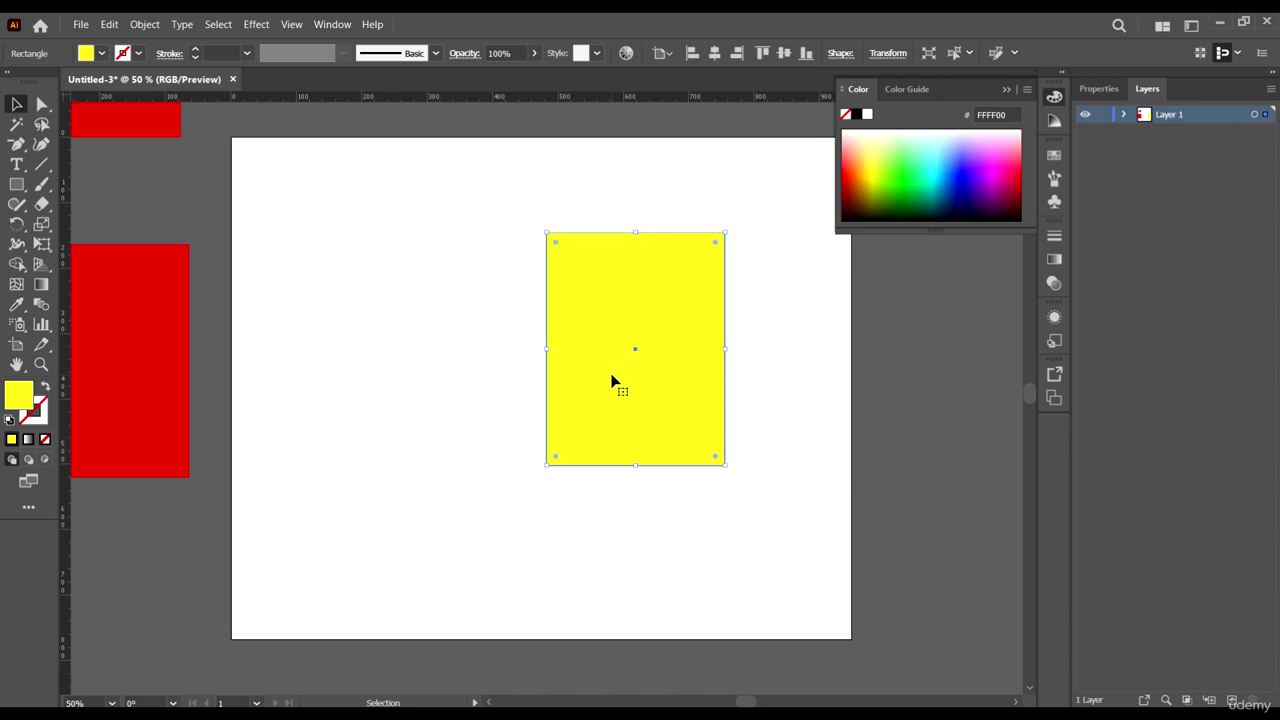
{"action": "key", "text": "Up"}
{"action": "key", "text": "Up"}
{"action": "key", "text": "Up"}
{"action": "key", "text": "Up"}
{"action": "key", "text": "Up"}
{"action": "key", "text": "Up"}
{"action": "key", "text": "Up"}
{"action": "key", "text": "Up"}
{"action": "key", "text": "Up"}
{"action": "key", "text": "Up"}
{"action": "key", "text": "Up"}
{"action": "key", "text": "Up"}
{"action": "key", "text": "Up"}
{"action": "key", "text": "Up"}
{"action": "key", "text": "Up"}
{"action": "key", "text": "Up"}
{"action": "key", "text": "Up"}
{"action": "key", "text": "Up"}
{"action": "key", "text": "Up"}
{"action": "key", "text": "Up"}
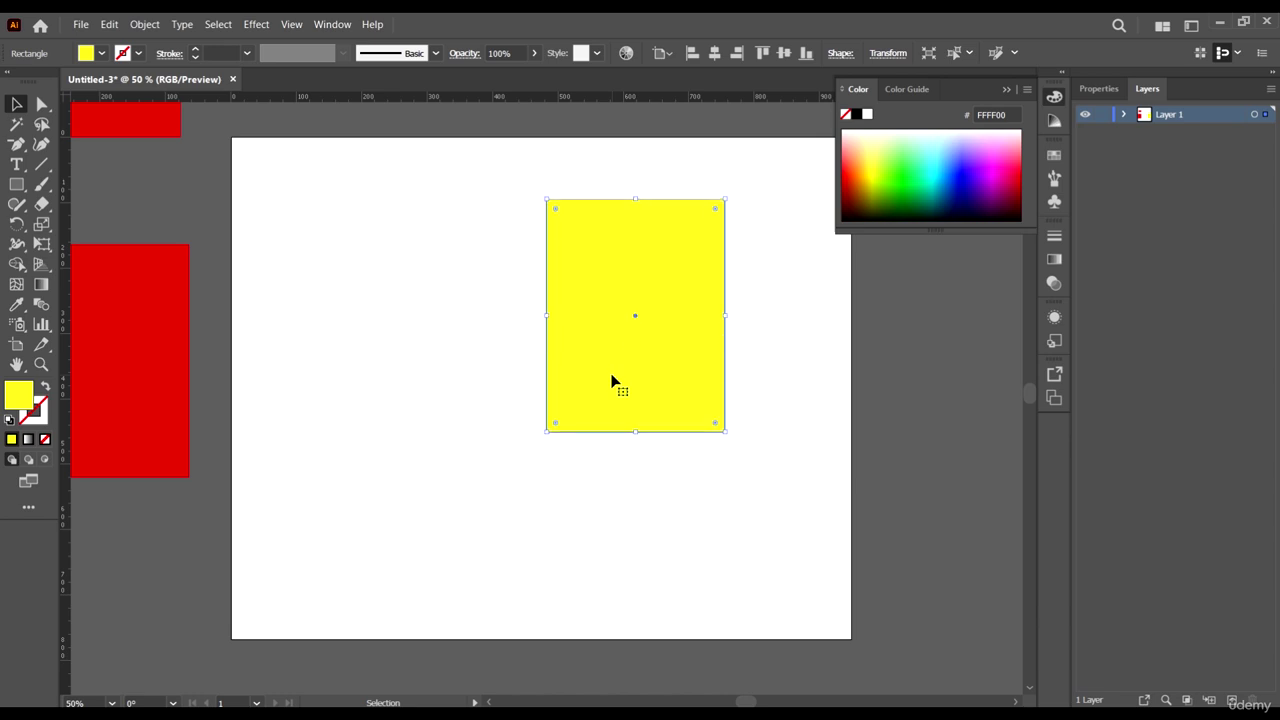
{"action": "key", "text": "Up"}
{"action": "key", "text": "Up"}
{"action": "key", "text": "Up"}
{"action": "key", "text": "Up"}
{"action": "key", "text": "Up"}
{"action": "key", "text": "Up"}
{"action": "key", "text": "Up"}
{"action": "key", "text": "Up"}
{"action": "key", "text": "Up"}
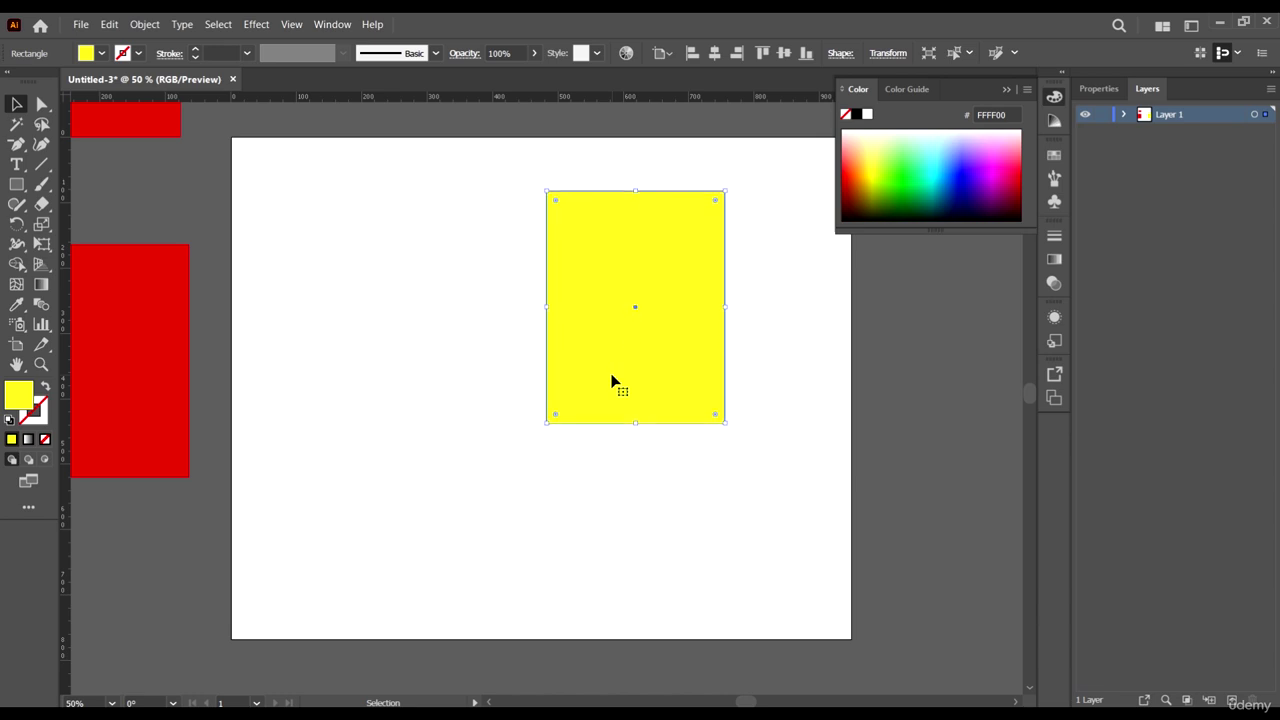
{"action": "key", "text": "Up"}
{"action": "key", "text": "Up"}
{"action": "key", "text": "Up"}
{"action": "key", "text": "Up"}
{"action": "key", "text": "Up"}
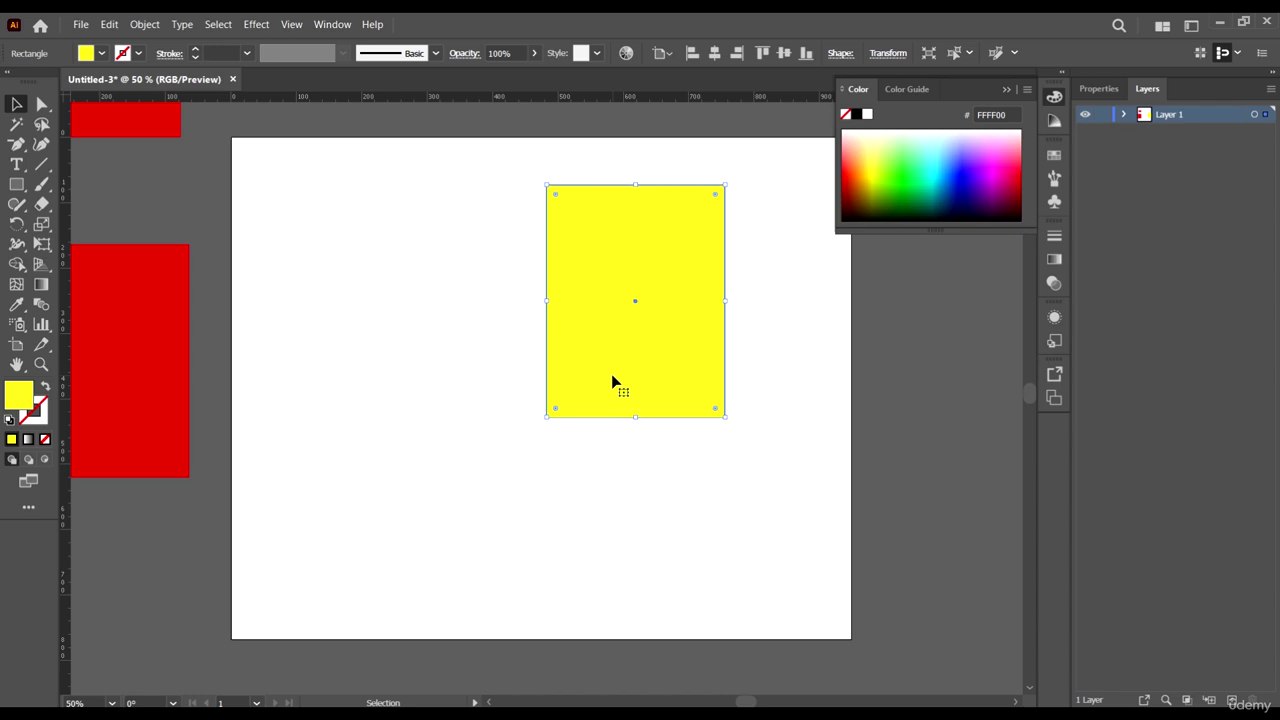
Step: Nudge the yellow rectangle a short way back down in 1 px increments
{"action": "key", "text": "Down"}
{"action": "key", "text": "Down"}
{"action": "key", "text": "Down"}
{"action": "key", "text": "Down"}
{"action": "key", "text": "Down"}
{"action": "key", "text": "Down"}
{"action": "key", "text": "Down"}
{"action": "key", "text": "Down"}
{"action": "key", "text": "Down"}
{"action": "key", "text": "Down"}
{"action": "key", "text": "Down"}
{"action": "key", "text": "Down"}
{"action": "key", "text": "Down"}
{"action": "key", "text": "Down"}
{"action": "key", "text": "Down"}
{"action": "key", "text": "Down"}
{"action": "key", "text": "Down"}
{"action": "key", "text": "Down"}
{"action": "key", "text": "Down"}
{"action": "key", "text": "Down"}
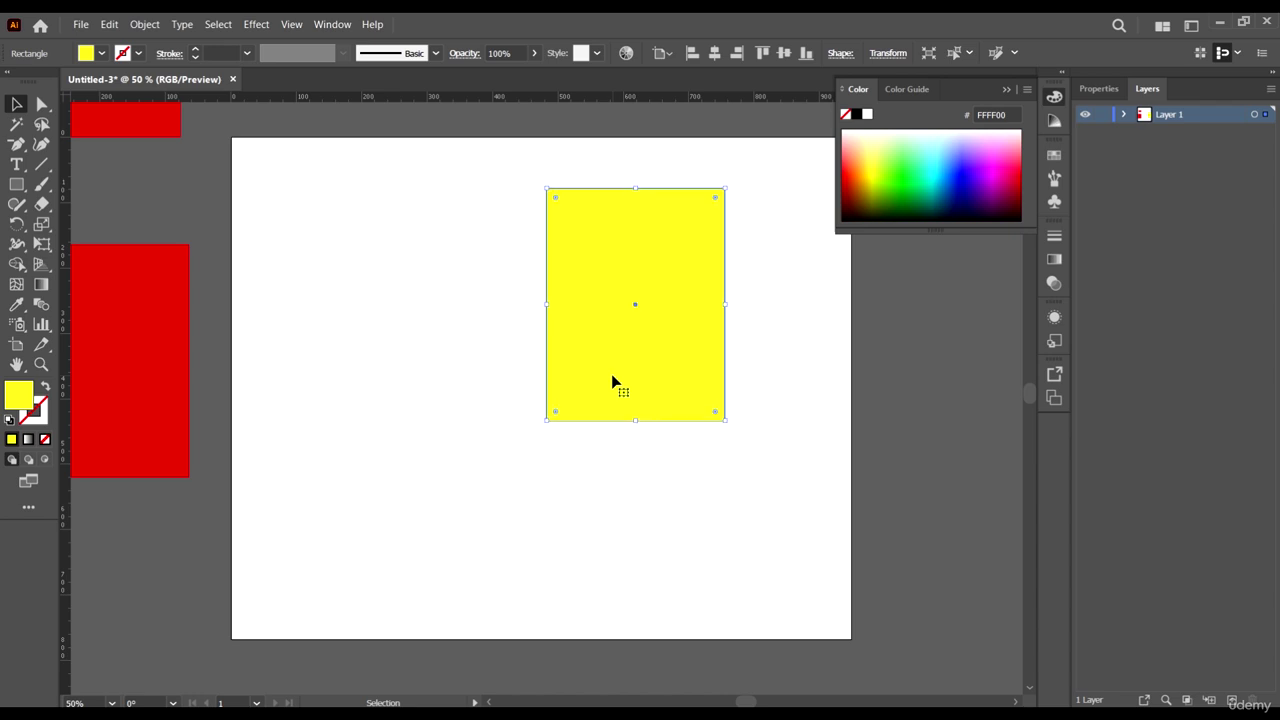
{"action": "key", "text": "Down"}
{"action": "key", "text": "Down"}
{"action": "key", "text": "Down"}
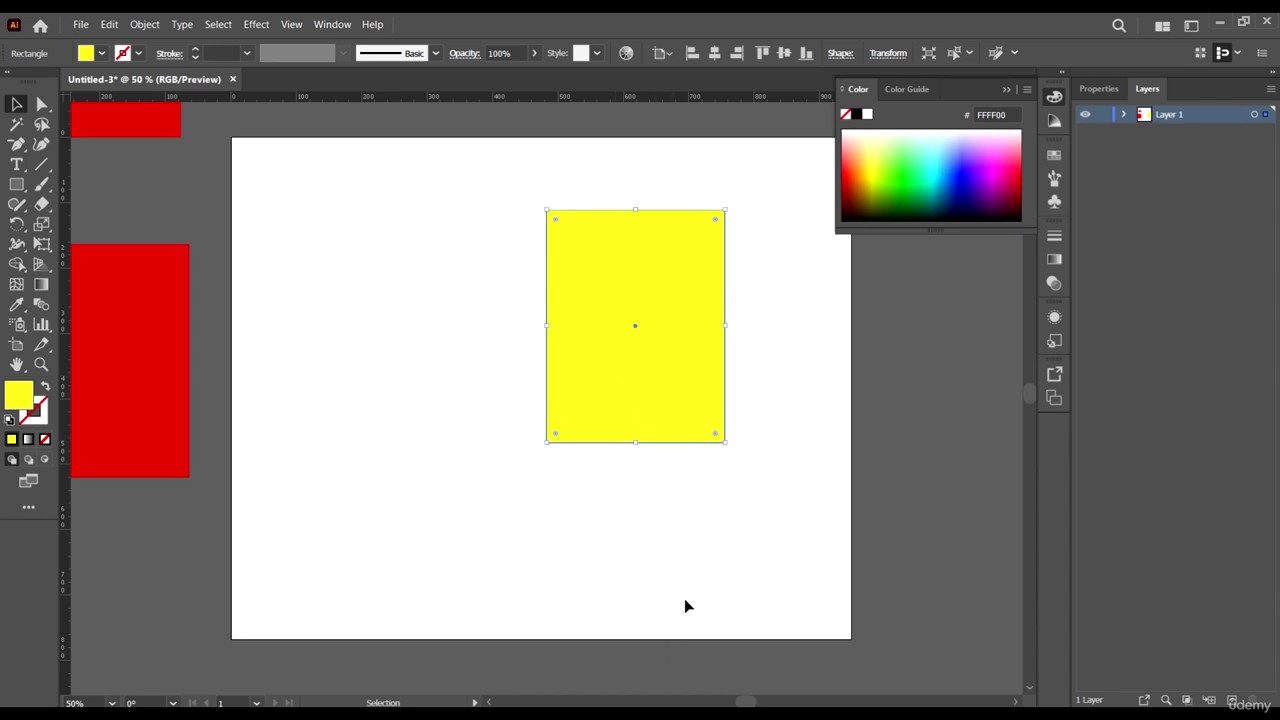
Step: Set the keyboard increment to 10 px in the General preferences
{"action": "key", "text": "a"}
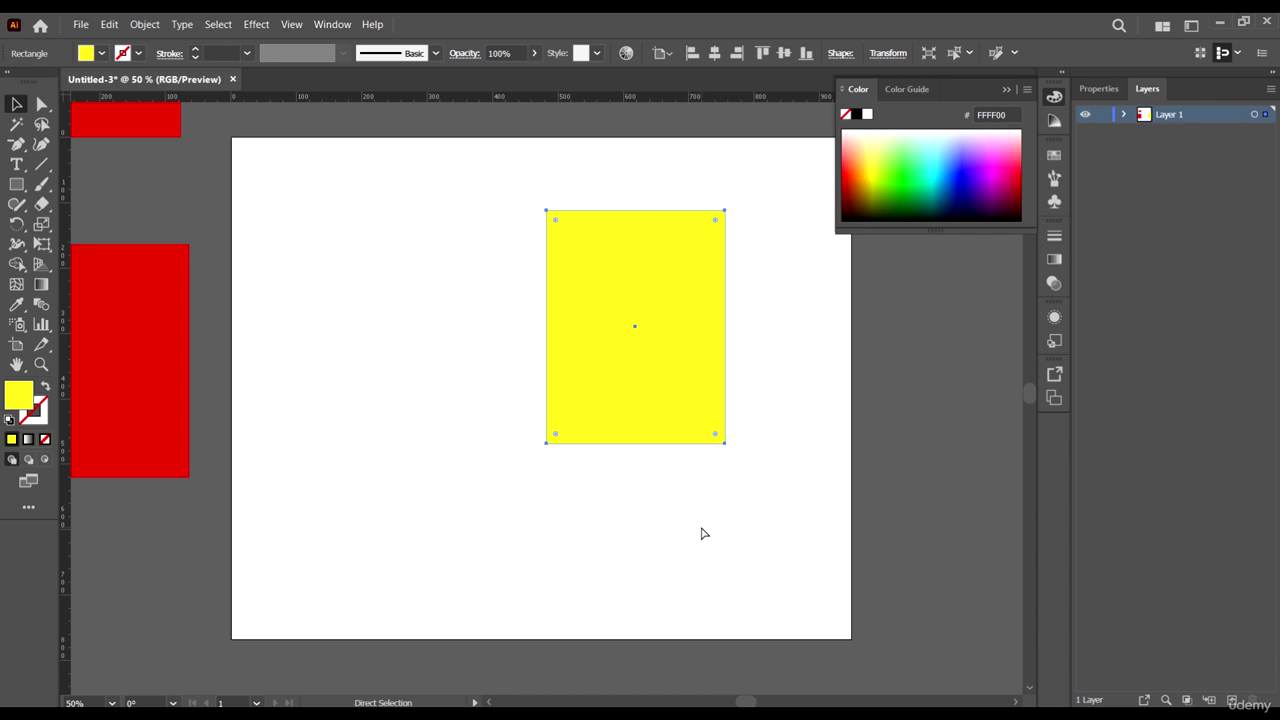
{"action": "key", "text": "ctrl+k"}
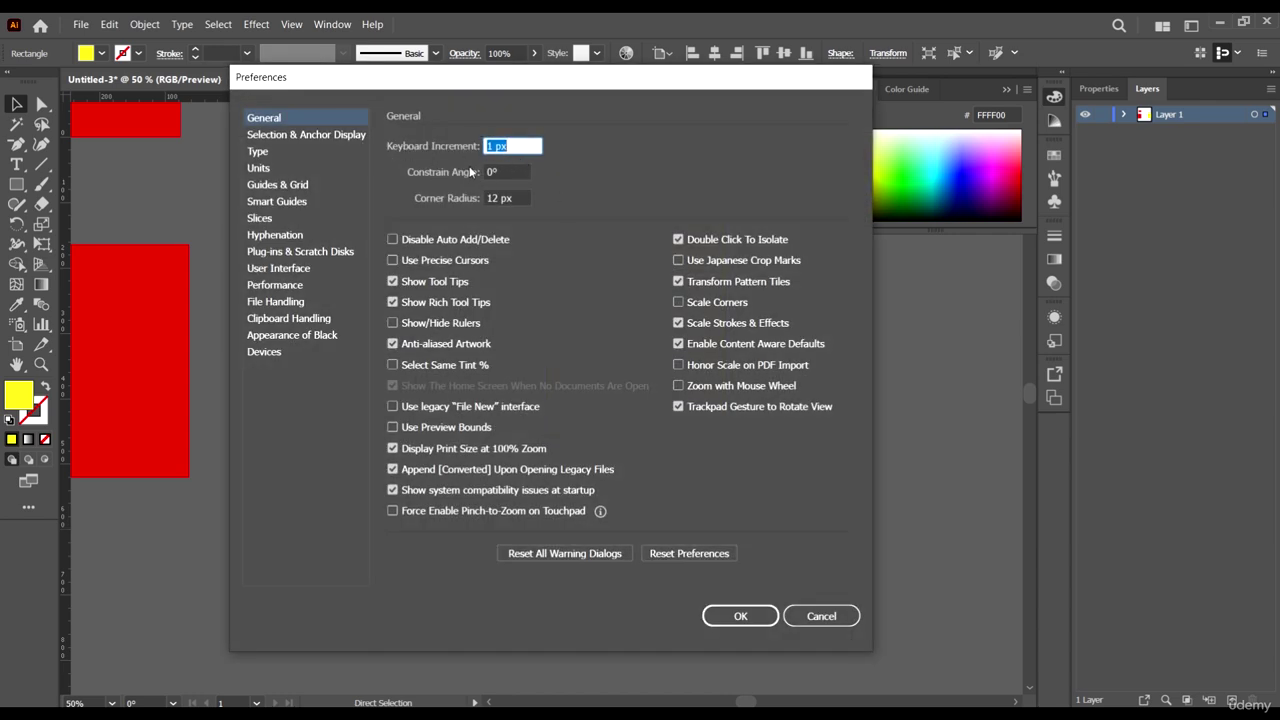
{"action": "type", "text": "10"}
{"action": "left_click", "coordinate": [742, 616]}
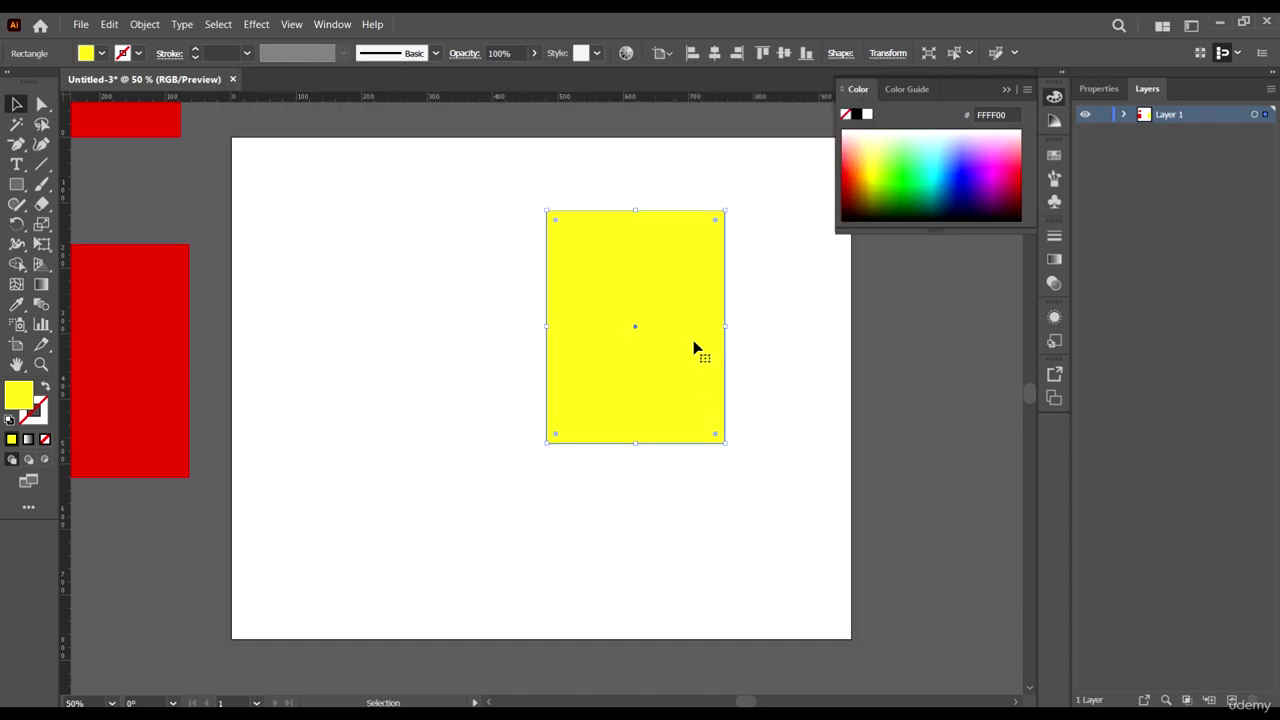
Step: Nudge the yellow rectangle to the left using the 10 px keyboard increment
{"action": "key", "text": "Left"}
{"action": "key", "text": "Left"}
{"action": "key", "text": "Left"}
{"action": "key", "text": "Left"}
{"action": "key", "text": "Left"}
{"action": "key", "text": "Left"}
{"action": "key", "text": "Left"}
{"action": "key", "text": "Left"}
{"action": "key", "text": "Left"}
{"action": "key", "text": "Left"}
{"action": "key", "text": "Left"}
{"action": "key", "text": "Left"}
{"action": "key", "text": "Left"}
{"action": "key", "text": "Left"}
{"action": "key", "text": "Left"}
{"action": "key", "text": "Left"}
{"action": "key", "text": "Left"}
{"action": "key", "text": "Left"}
{"action": "key", "text": "Left"}
{"action": "key", "text": "Left"}
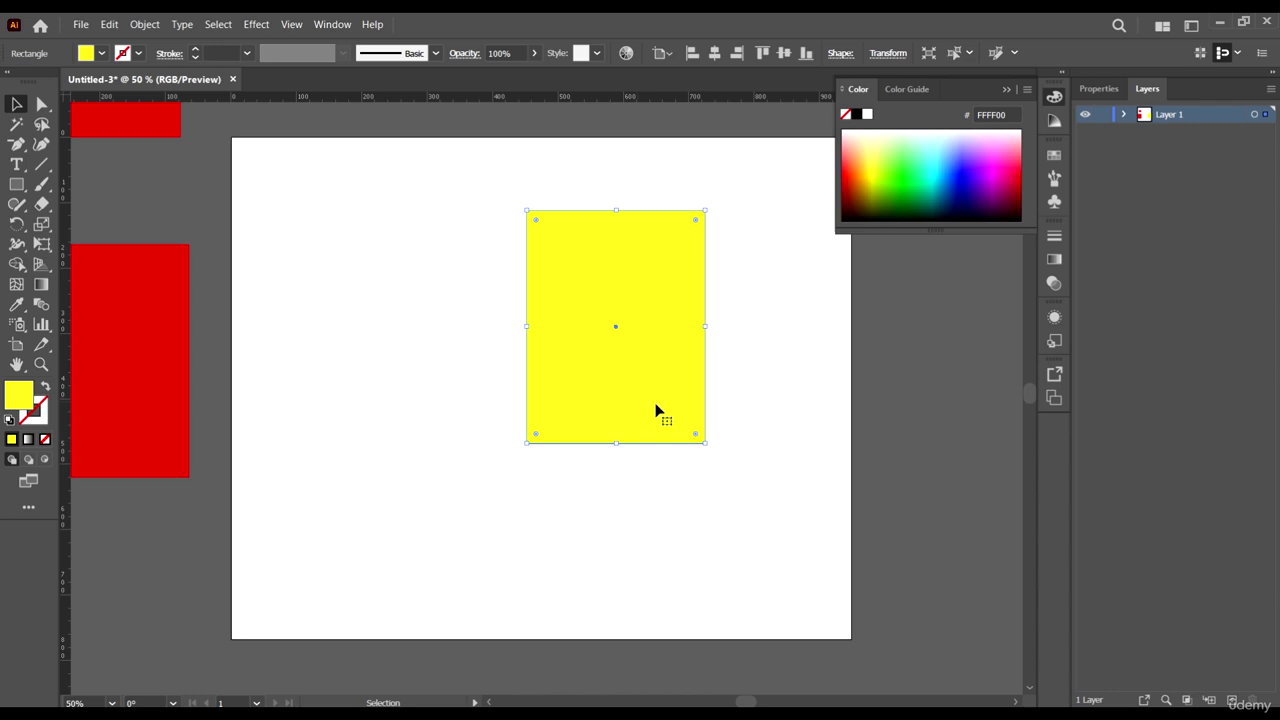
Step: Keep nudging the yellow rectangle leftward in 10 px increments until it sits left of the artboard's centre
{"action": "key", "text": "Left"}
{"action": "key", "text": "Left"}
{"action": "key", "text": "Left"}
{"action": "key", "text": "Left"}
{"action": "key", "text": "Left"}
{"action": "key", "text": "Left"}
{"action": "key", "text": "Left"}
{"action": "key", "text": "Left"}
{"action": "key", "text": "Left"}
{"action": "key", "text": "Left"}
{"action": "key", "text": "Left"}
{"action": "key", "text": "Left"}
{"action": "key", "text": "Left"}
{"action": "key", "text": "Left"}
{"action": "key", "text": "Left"}
{"action": "key", "text": "Left"}
{"action": "key", "text": "Left"}
{"action": "key", "text": "Left"}
{"action": "key", "text": "Left"}
{"action": "key", "text": "Left"}
{"action": "key", "text": "Left"}
{"action": "key", "text": "Left"}
{"action": "key", "text": "Left"}
{"action": "key", "text": "Left"}
{"action": "key", "text": "Left"}
{"action": "key", "text": "Left"}
{"action": "key", "text": "Left"}
{"action": "key", "text": "Left"}
{"action": "key", "text": "Left"}
{"action": "key", "text": "Left"}
{"action": "key", "text": "Left"}
{"action": "key", "text": "Left"}
{"action": "key", "text": "Left"}
{"action": "key", "text": "Left"}
{"action": "key", "text": "Left"}
{"action": "key", "text": "Left"}
{"action": "key", "text": "Left"}
{"action": "key", "text": "Left"}
{"action": "key", "text": "Left"}
{"action": "key", "text": "Left"}
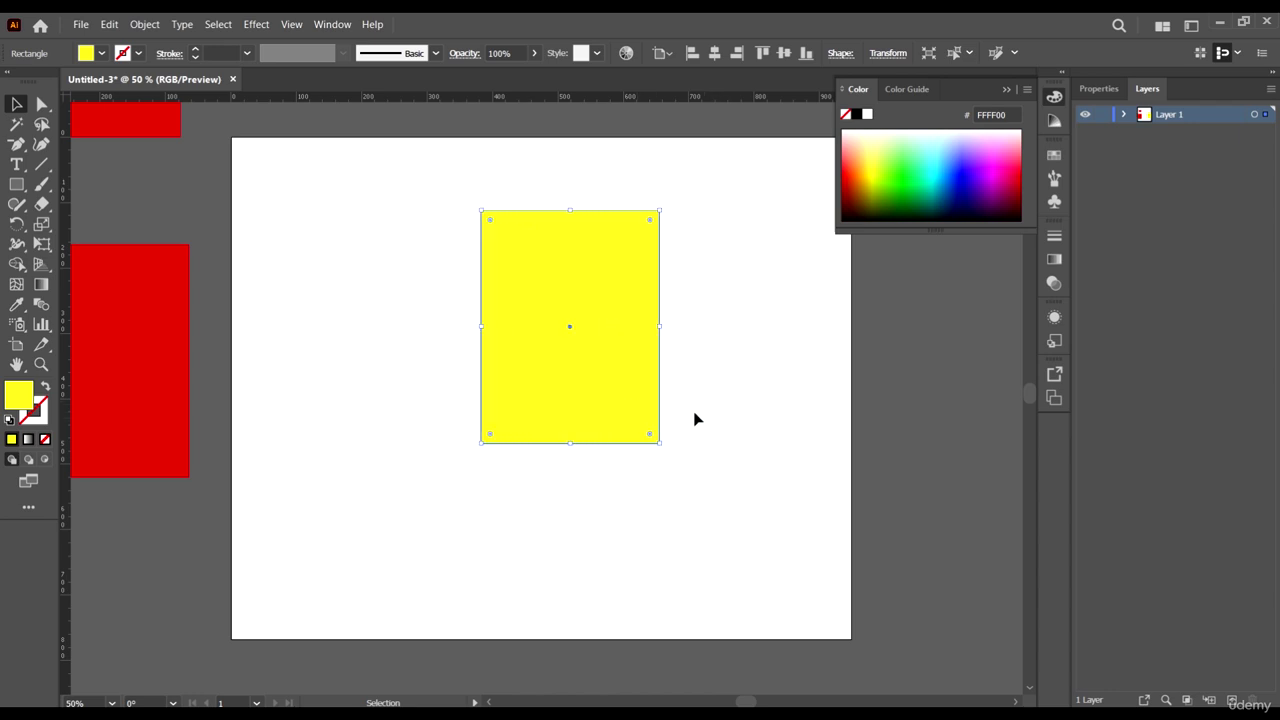
{"action": "key", "text": "Left"}
{"action": "key", "text": "Left"}
{"action": "key", "text": "Left"}
{"action": "key", "text": "Left"}
{"action": "key", "text": "Left"}
{"action": "key", "text": "Left"}
{"action": "key", "text": "Left"}
{"action": "key", "text": "Left"}
{"action": "key", "text": "Left"}
{"action": "key", "text": "Left"}
{"action": "key", "text": "Left"}
{"action": "key", "text": "Left"}
{"action": "key", "text": "Left"}
{"action": "key", "text": "Left"}
{"action": "key", "text": "Left"}
{"action": "key", "text": "Left"}
{"action": "key", "text": "Left"}
{"action": "key", "text": "Left"}
{"action": "key", "text": "Left"}
{"action": "key", "text": "Left"}
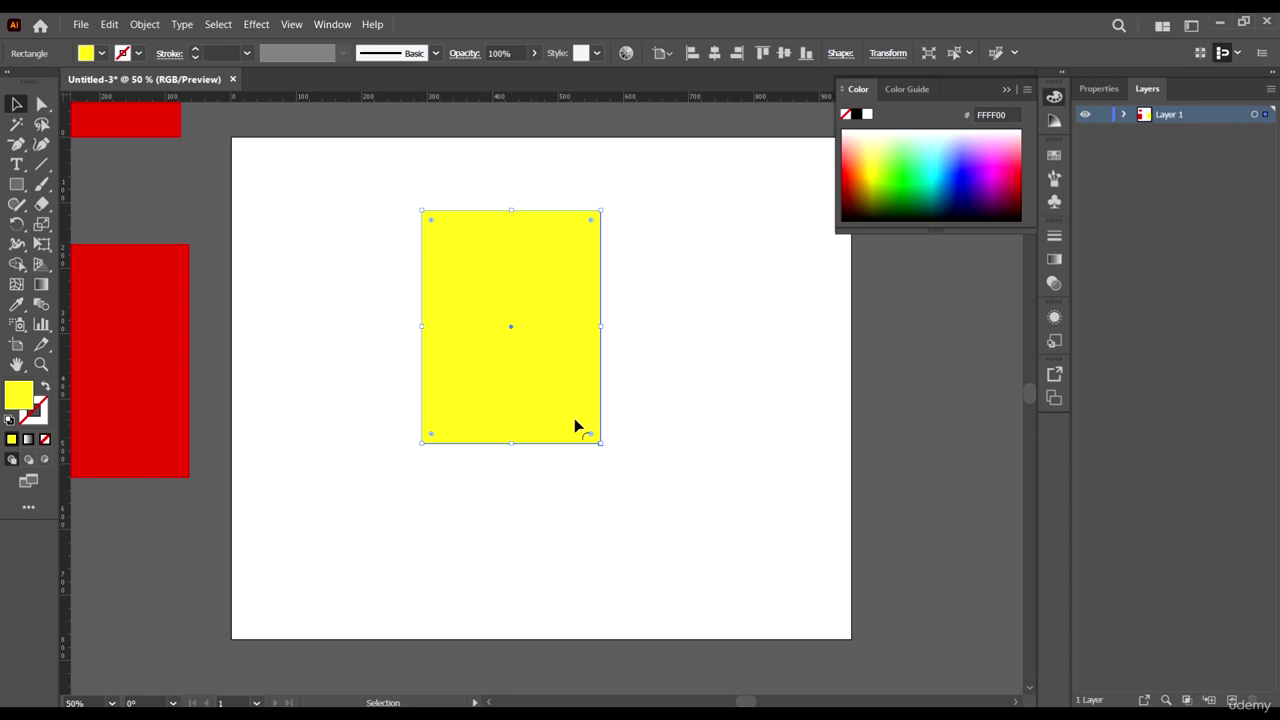
{"action": "key", "text": "Left"}
{"action": "key", "text": "Left"}
{"action": "key", "text": "Left"}
{"action": "key", "text": "Left"}
{"action": "key", "text": "Left"}
{"action": "key", "text": "Left"}
{"action": "key", "text": "Left"}
{"action": "key", "text": "Left"}
{"action": "key", "text": "Left"}
{"action": "key", "text": "Left"}
{"action": "key", "text": "Left"}
{"action": "key", "text": "Left"}
{"action": "key", "text": "Left"}
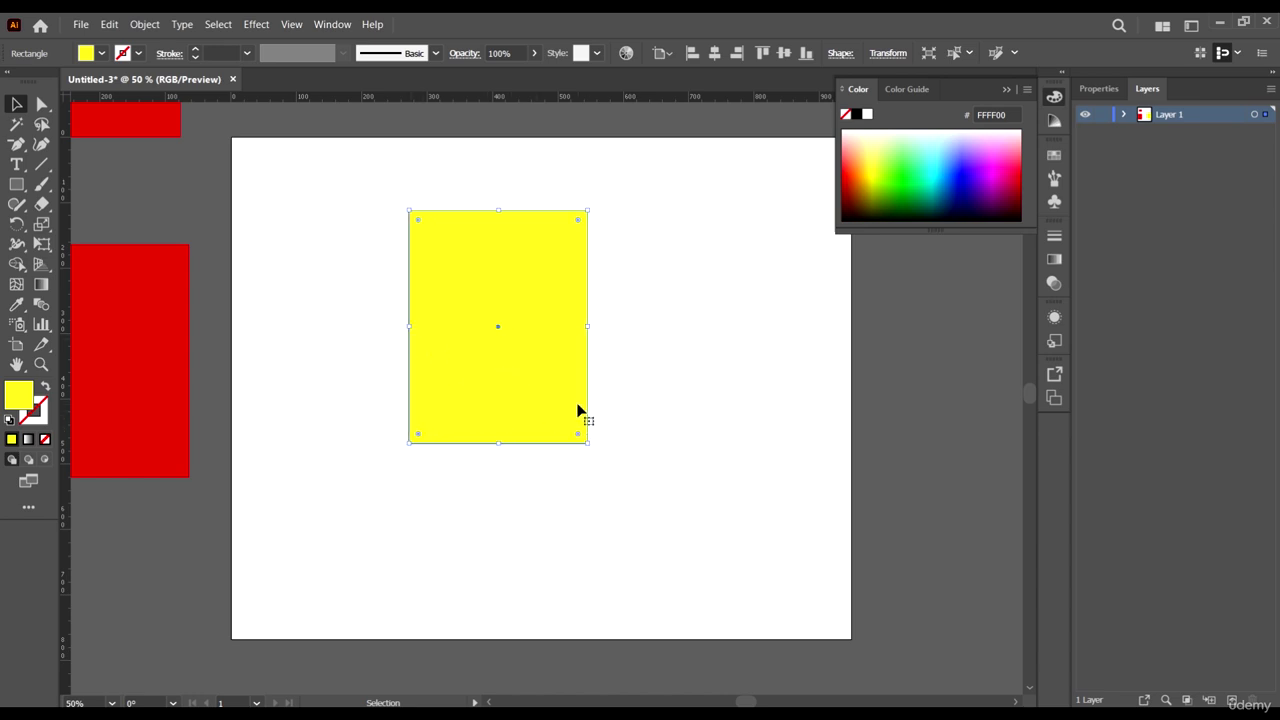
Step: Set the keyboard increment to 100 px in the General preferences
{"action": "key", "text": "ctrl+k"}
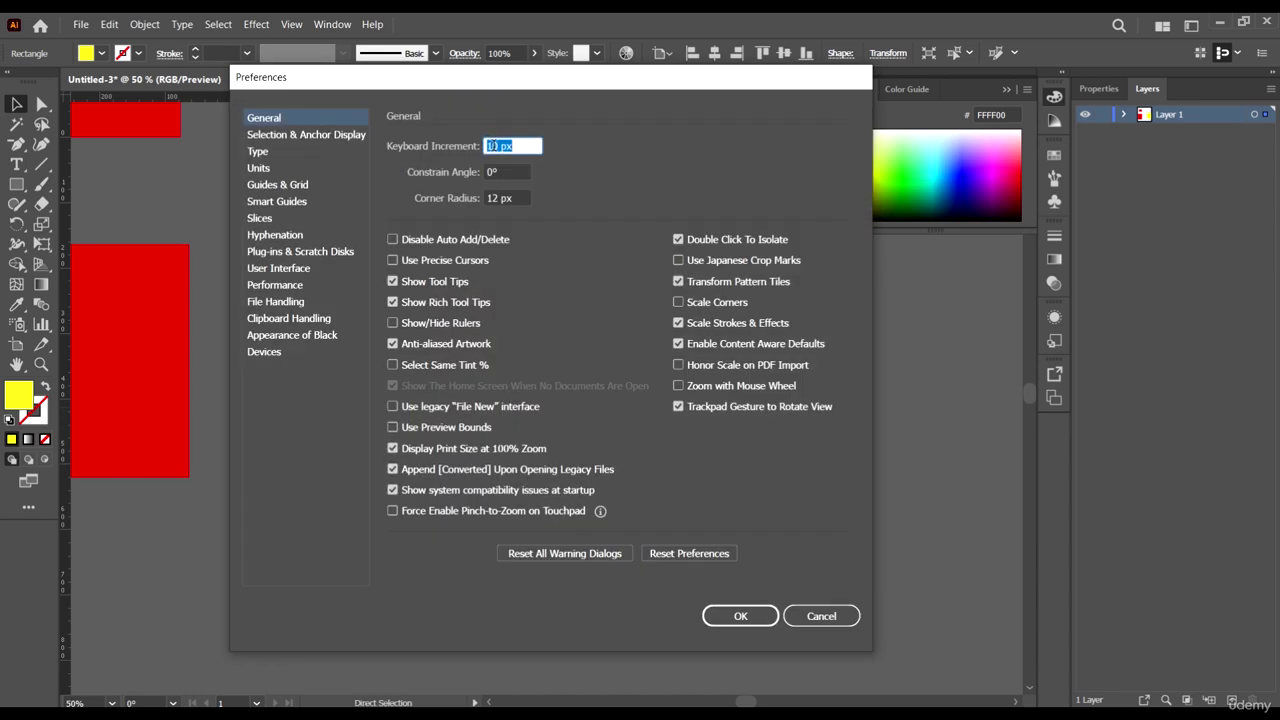
{"action": "type", "text": "100"}
{"action": "left_click", "coordinate": [725, 621]}
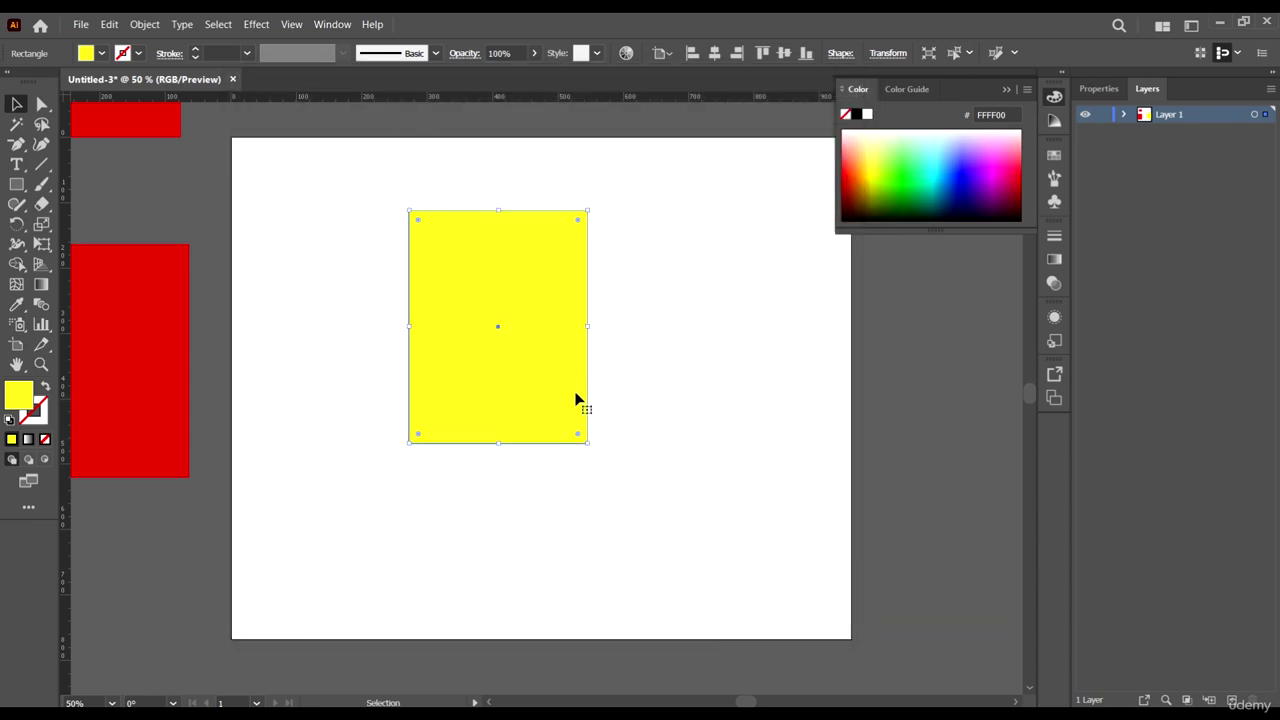
Step: Nudge the yellow rectangle rightward in 100 px increments until it overlaps the artboard's right edge
{"action": "key", "text": "Right"}
{"action": "key", "text": "Right"}
{"action": "key", "text": "Right"}
{"action": "key", "text": "Right"}
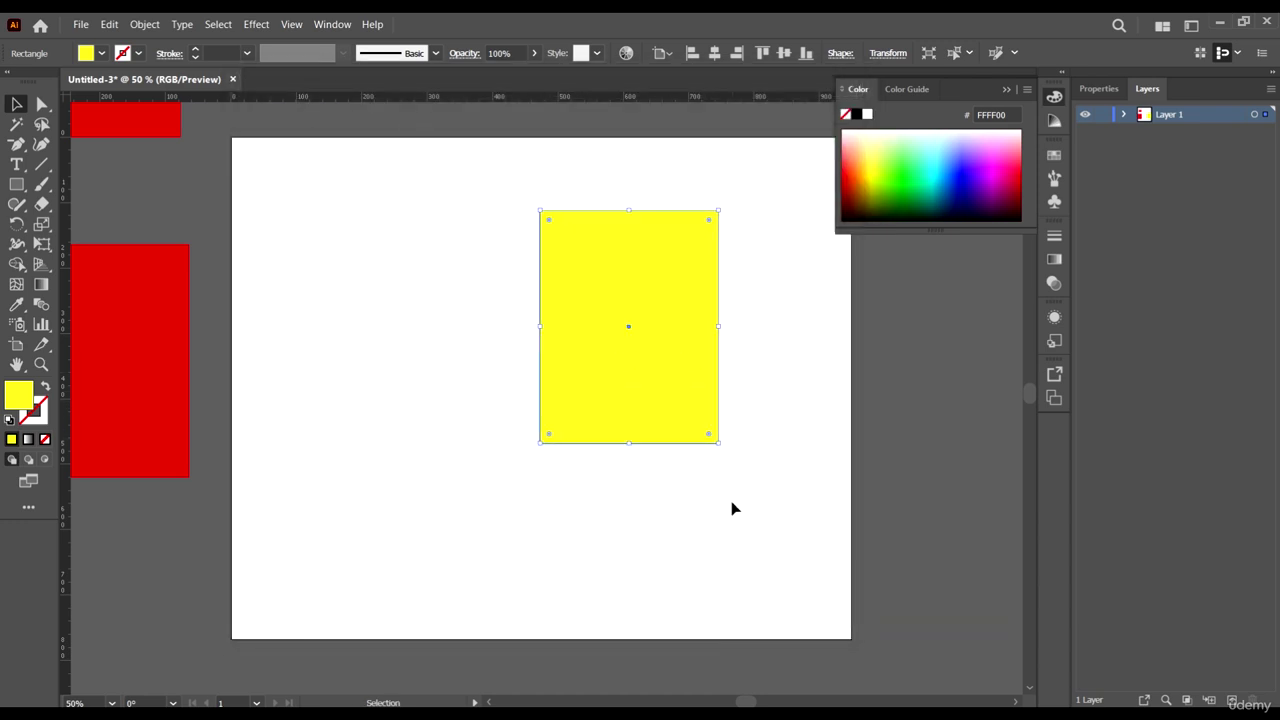
{"action": "key", "text": "Right"}
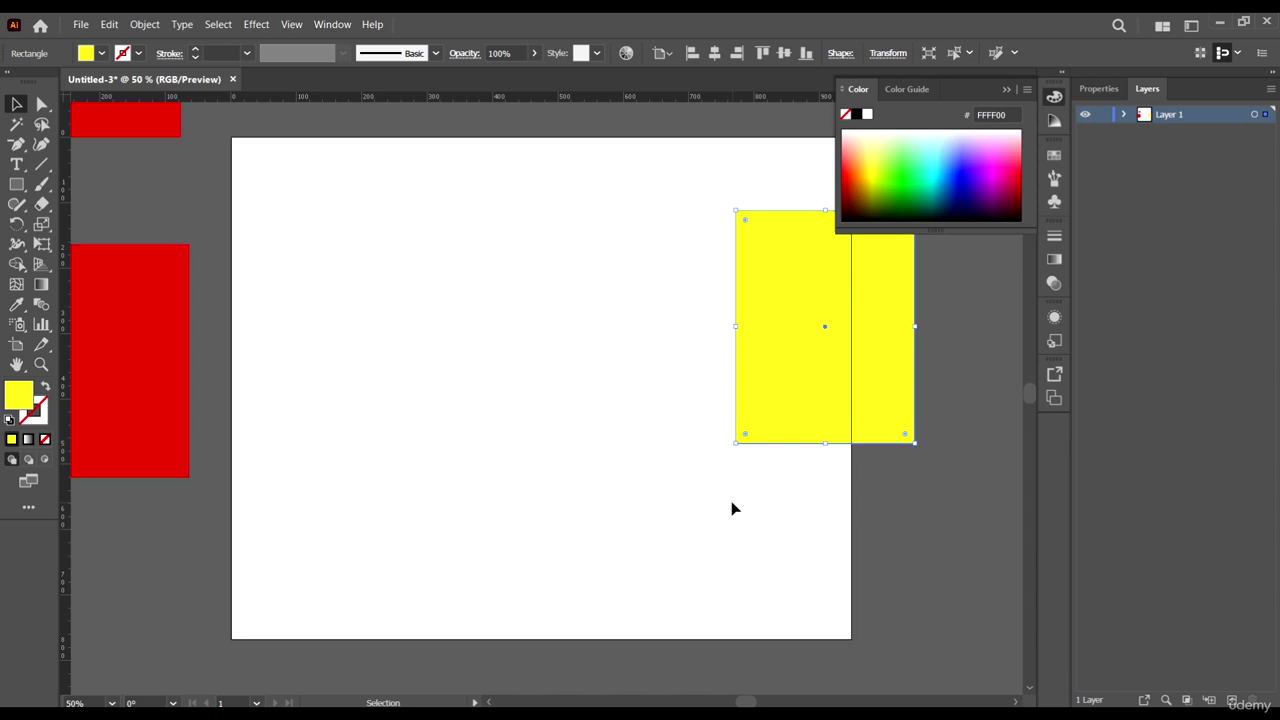
Step: Nudge the yellow rectangle back left in 100 px increments until it crosses the artboard's left edge
{"action": "key", "text": "Left"}
{"action": "key", "text": "Left"}
{"action": "key", "text": "Left"}
{"action": "key", "text": "Left"}
{"action": "key", "text": "Left"}
{"action": "key", "text": "Left"}
{"action": "key", "text": "Left"}
{"action": "key", "text": "Left"}
{"action": "key", "text": "Left"}
{"action": "key", "text": "Left"}
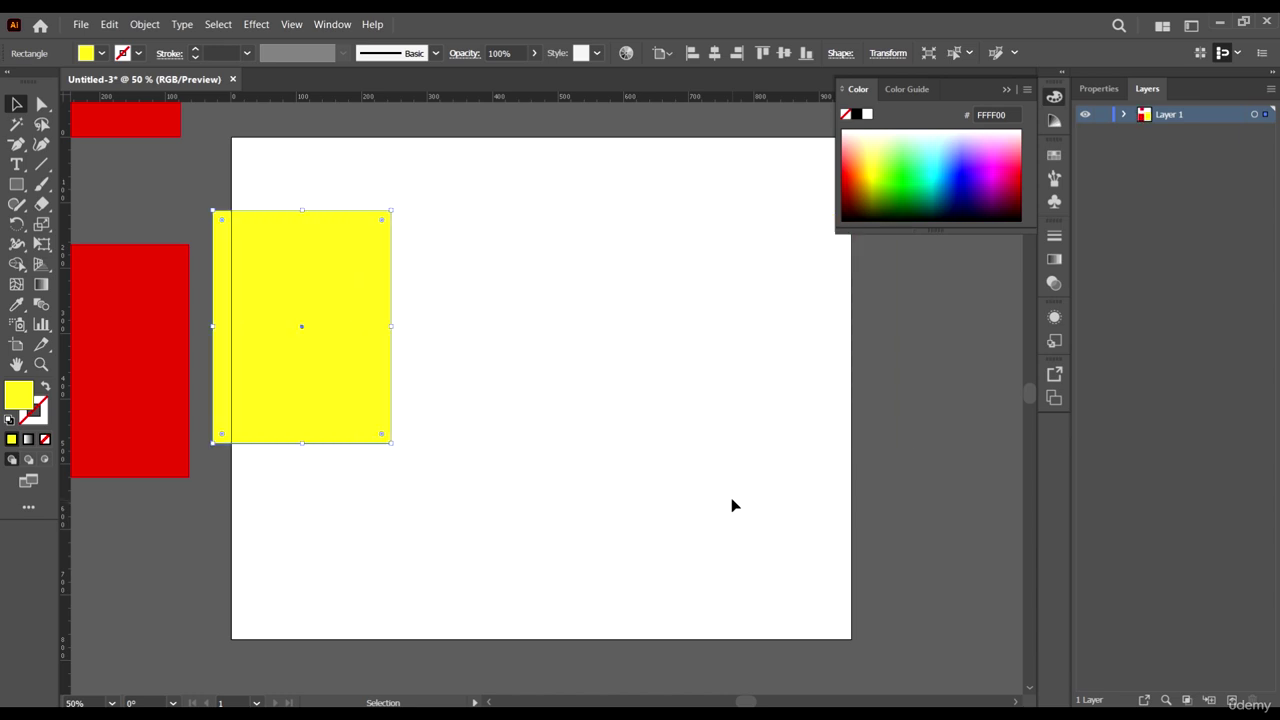
Step: Nudge the yellow rectangle across the artboard in 100 px increments until it lies beyond the right edge
{"action": "key", "text": "Right"}
{"action": "key", "text": "Right"}
{"action": "key", "text": "Right"}
{"action": "key", "text": "Right"}
{"action": "key", "text": "Right"}
{"action": "key", "text": "Right"}
{"action": "key", "text": "Right"}
{"action": "key", "text": "Right"}
{"action": "key", "text": "Right"}
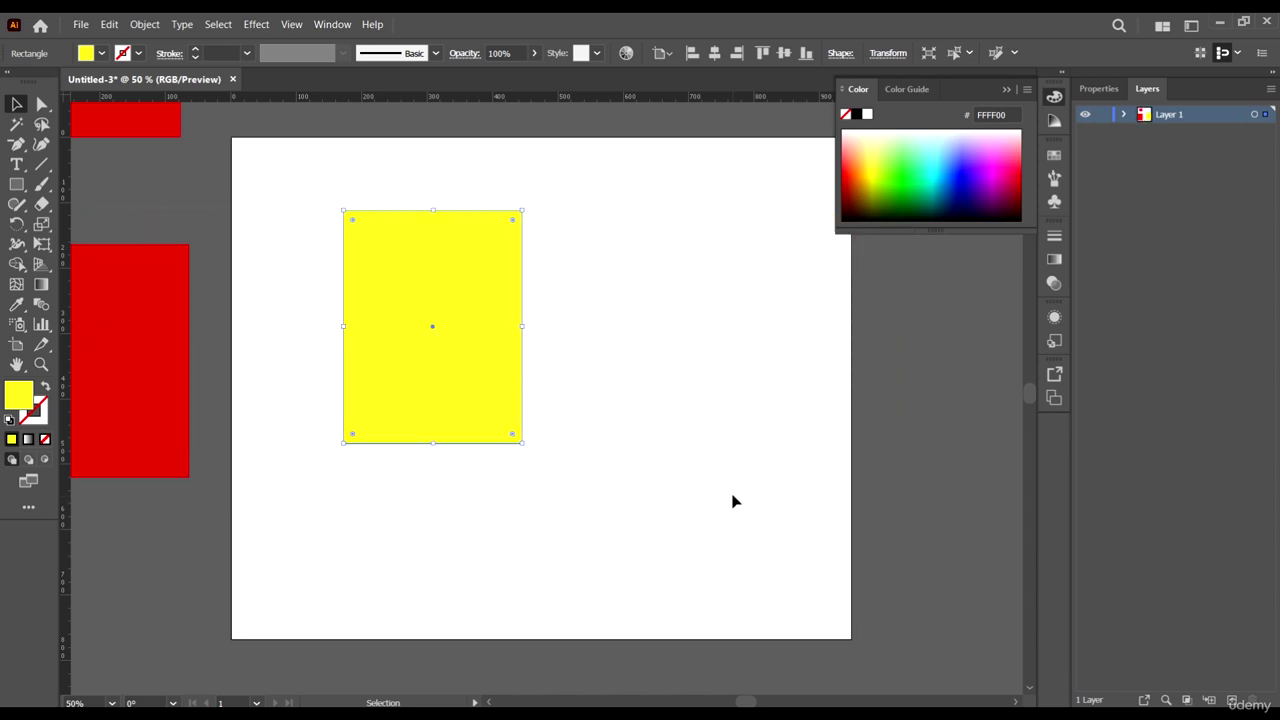
{"action": "key", "text": "Right"}
Step: Set the keyboard increment back to 1 px in the General preferences
{"action": "key", "text": "ctrl+k"}
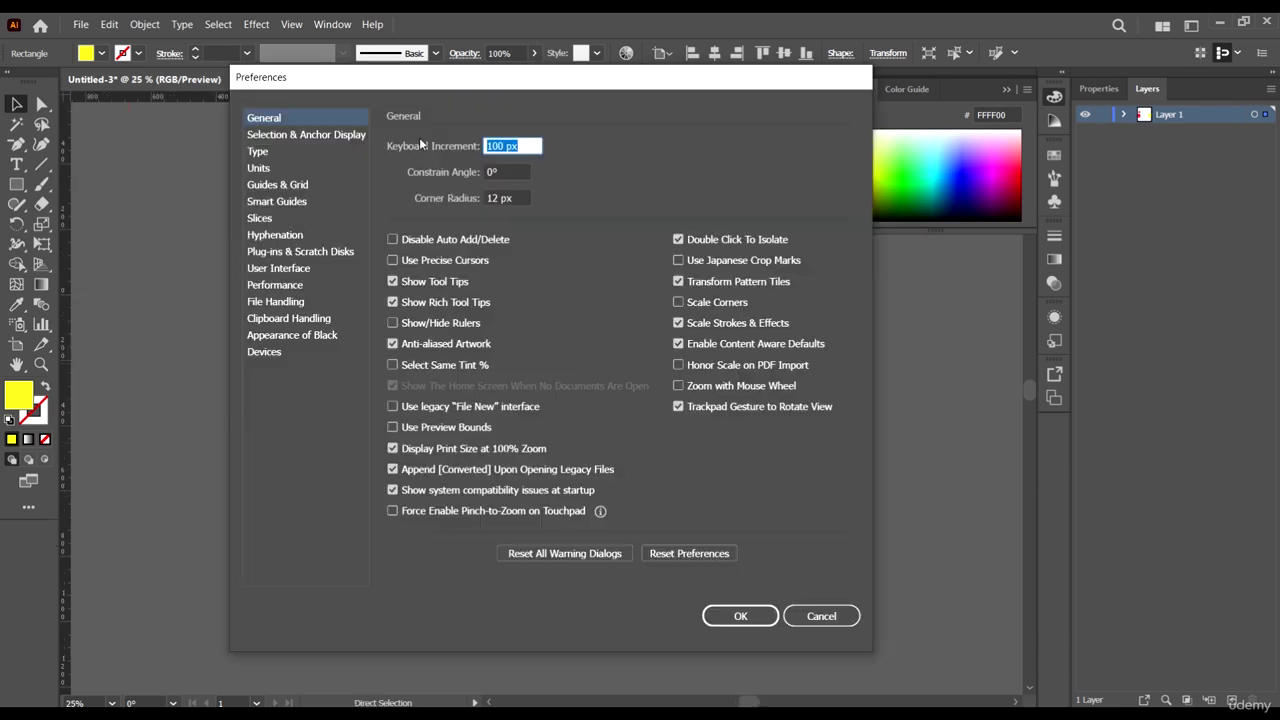
{"action": "type", "text": "1"}
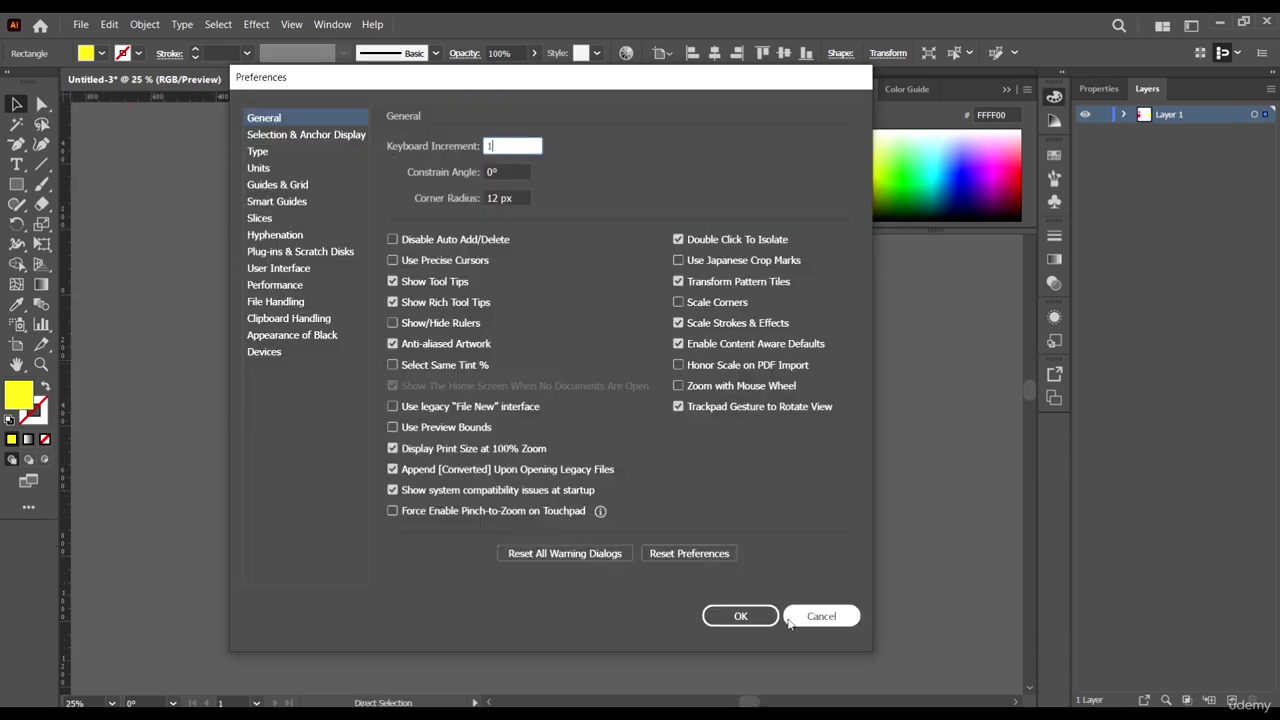
{"action": "left_click", "coordinate": [758, 616]}
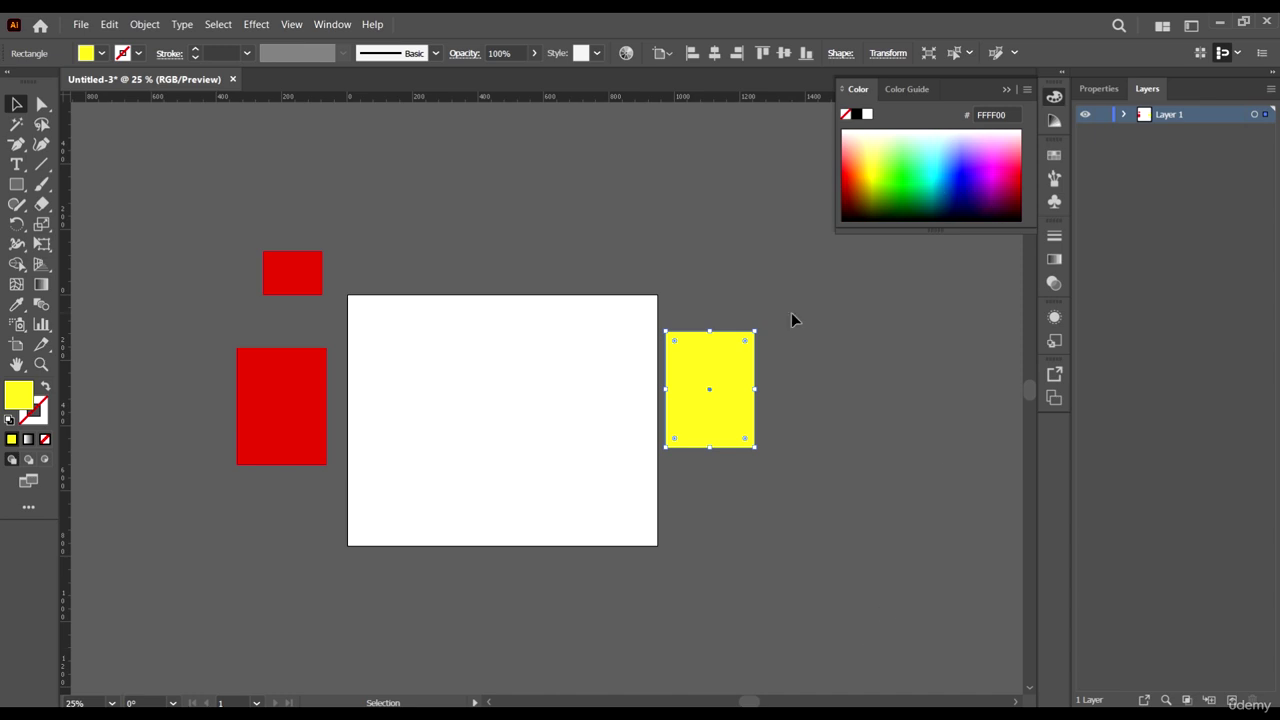
Step: Move the yellow rectangle and the small red rectangle onto the artboard's upper edge, with the red one to the right
{"action": "left_click_drag", "start_coordinate": [717, 420], "coordinate": [489, 349]}
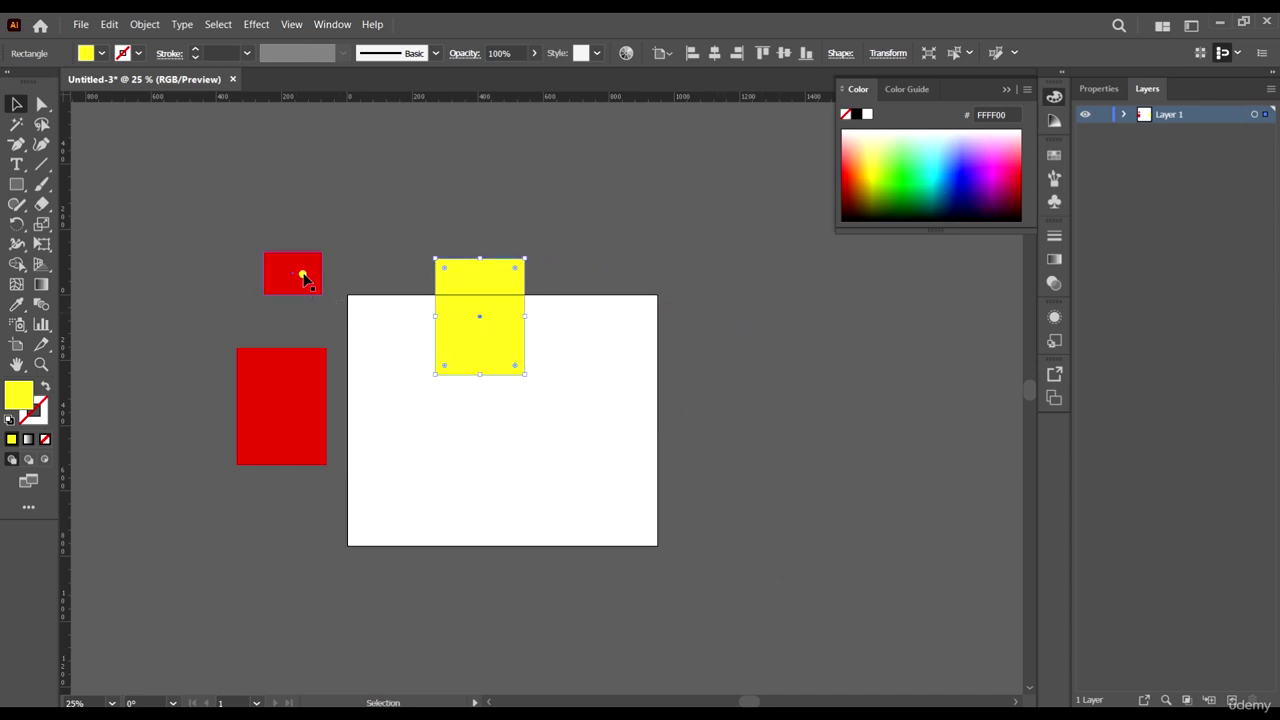
{"action": "left_click_drag", "start_coordinate": [303, 274], "coordinate": [578, 316]}
Step: Duplicate the large red rectangle repeatedly and spread the copies over and around the artboard
{"action": "left_click_drag", "start_coordinate": [269, 434], "coordinate": [815, 225]}
{"action": "left_click_drag", "start_coordinate": [754, 246], "coordinate": [743, 392]}
{"action": "left_click_drag", "start_coordinate": [734, 391], "coordinate": [754, 493]}
{"action": "left_click_drag", "start_coordinate": [759, 484], "coordinate": [597, 588]}
{"action": "left_click_drag", "start_coordinate": [660, 540], "coordinate": [456, 558]}
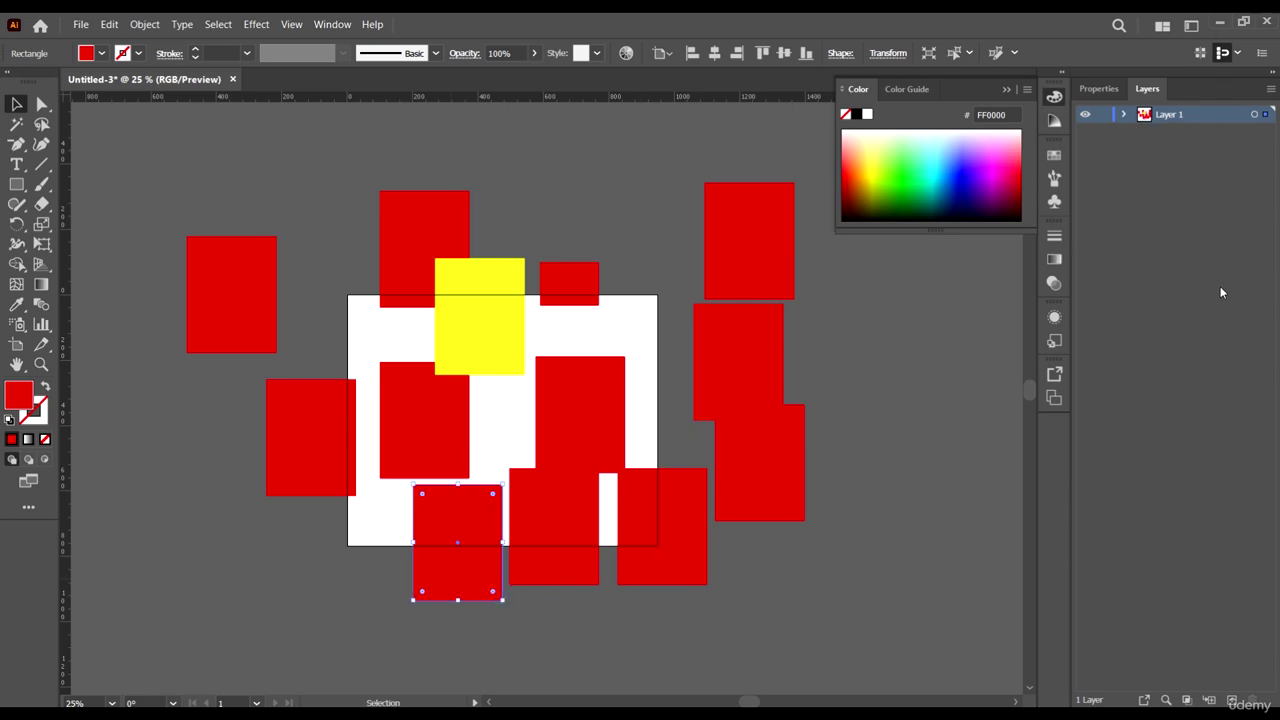
Step: Expand Layer 1 and select the upper-right red rectangle and the yellow rectangle in turn to locate their layer entries
{"action": "left_click", "coordinate": [1124, 115]}
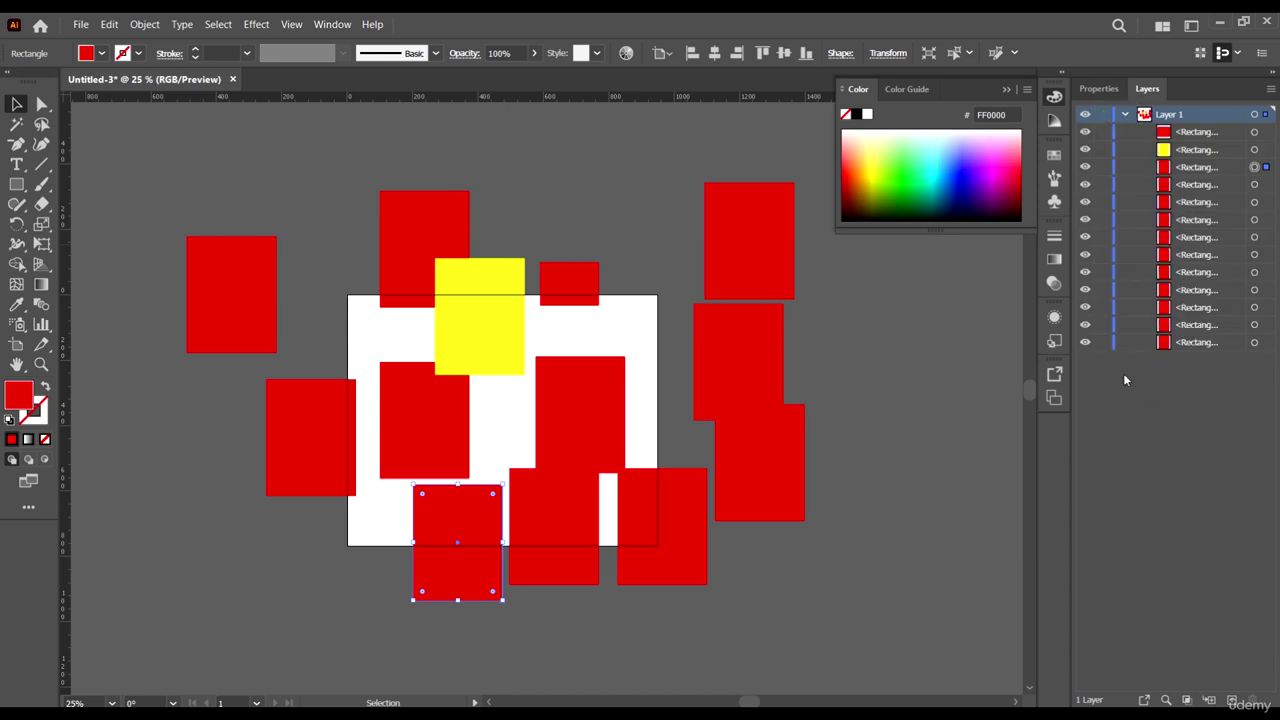
{"action": "left_click", "coordinate": [869, 380]}
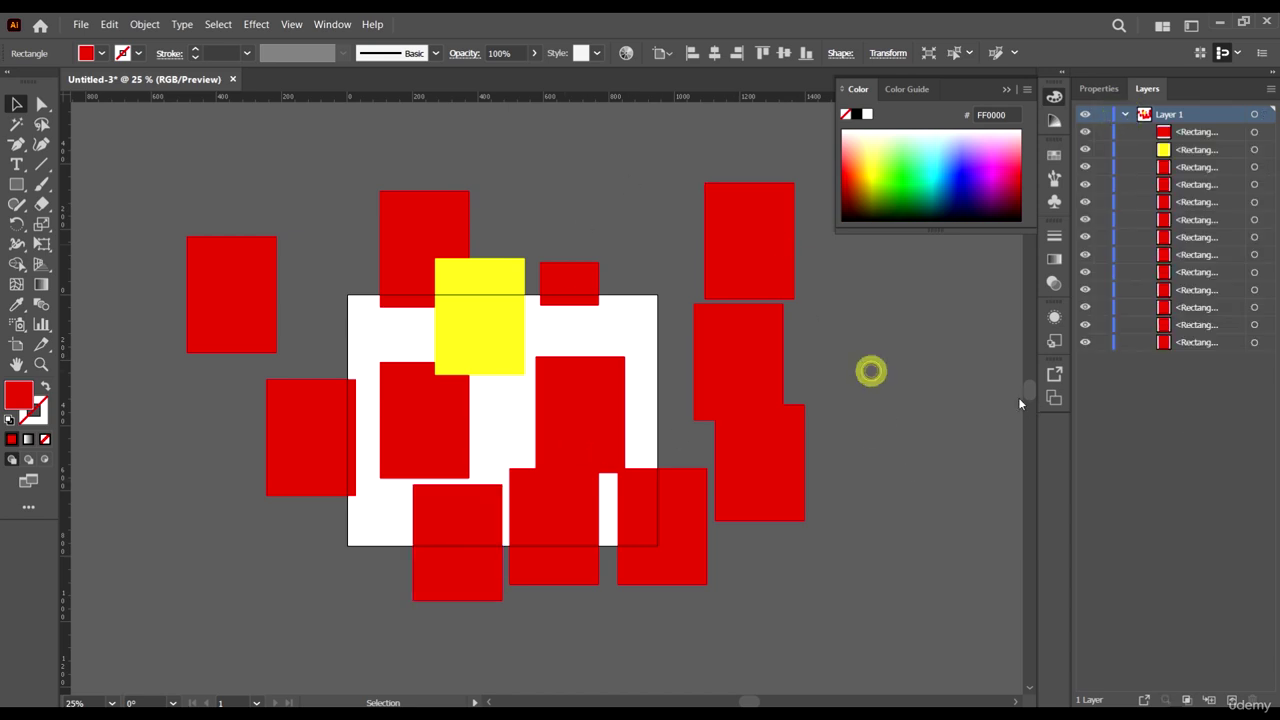
{"action": "left_click", "coordinate": [759, 215]}
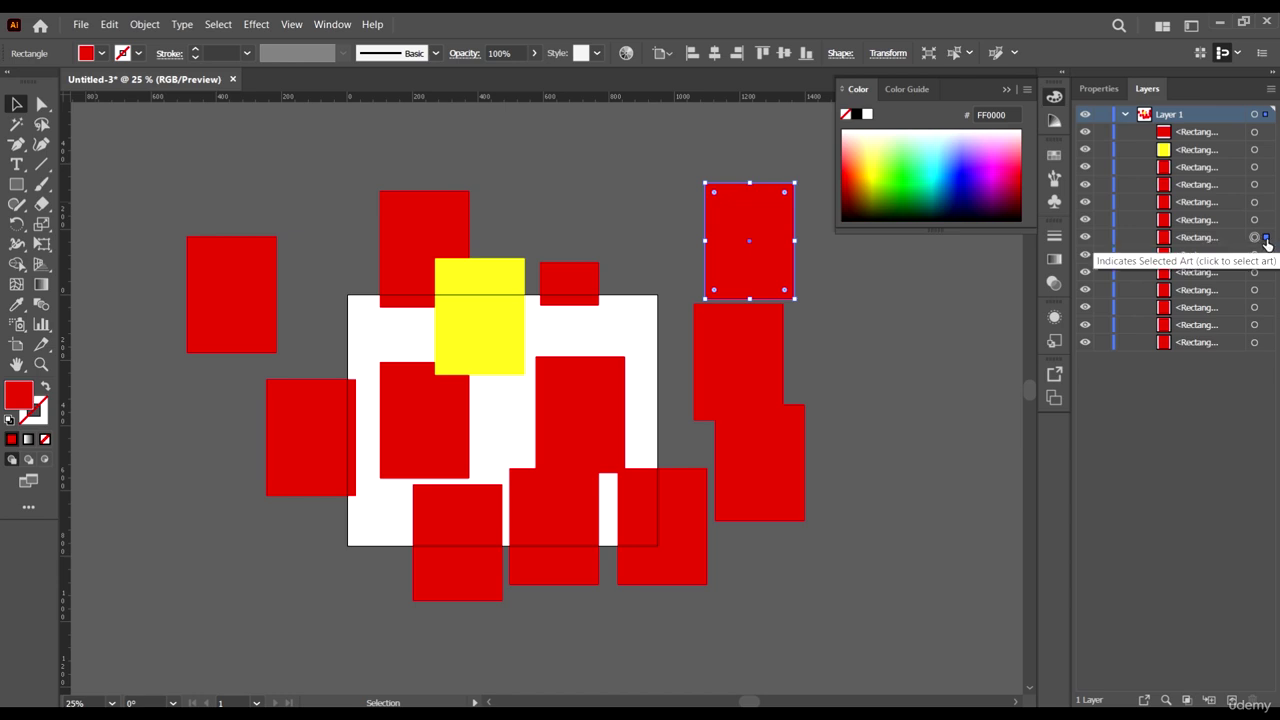
{"action": "left_click", "coordinate": [480, 306]}
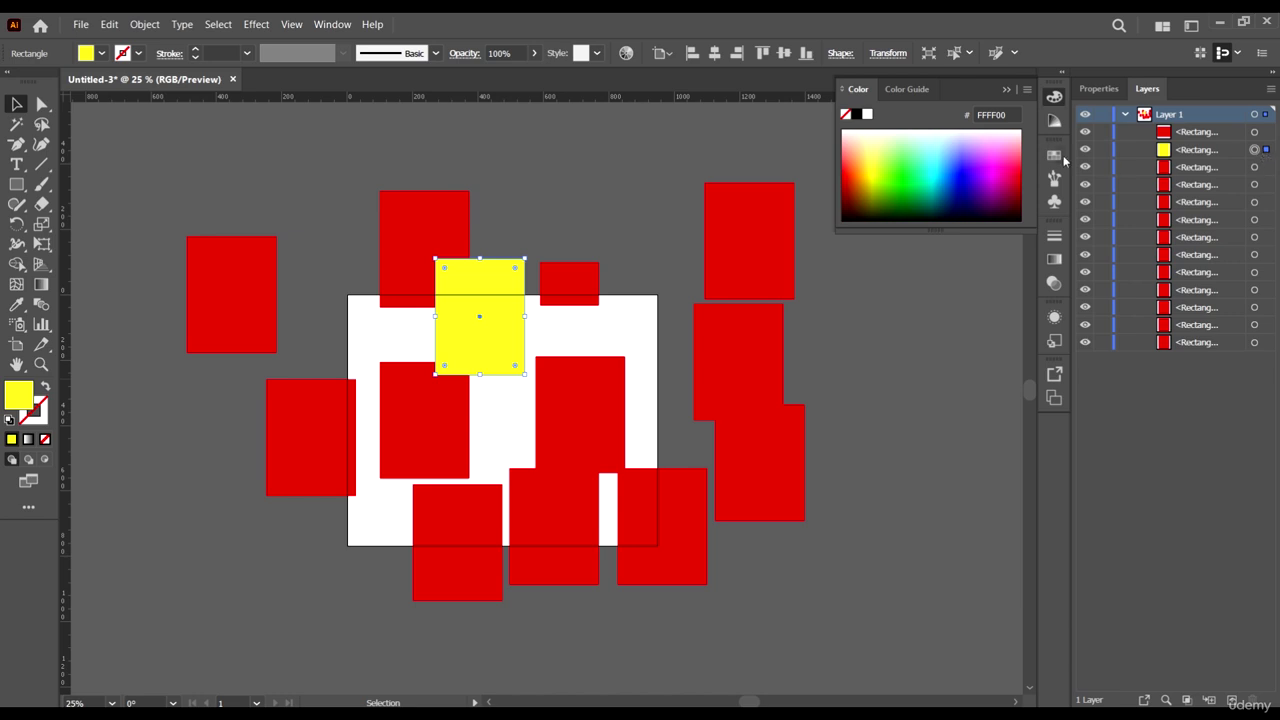
Step: Select the first five objects listed in Layer 1 together through their target circles, and clear the selection
{"action": "left_click", "coordinate": [1254, 132]}
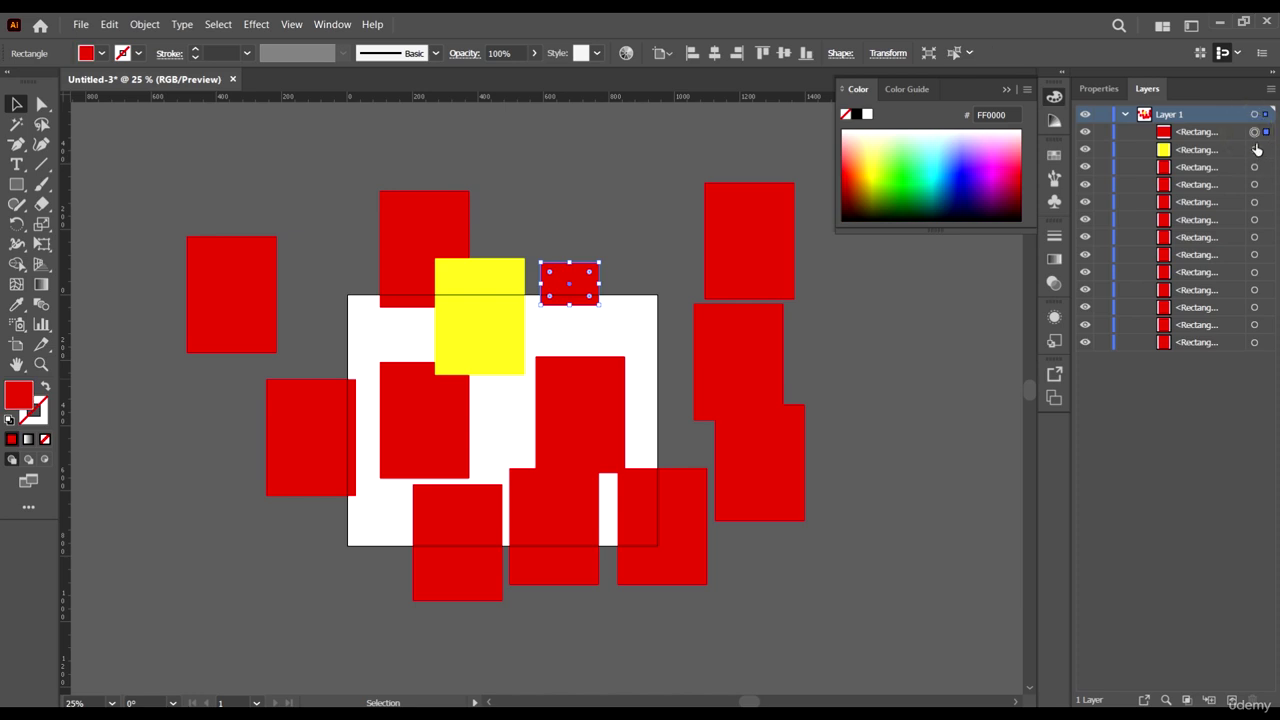
{"action": "left_click", "coordinate": [1255, 150], "text": "shift"}
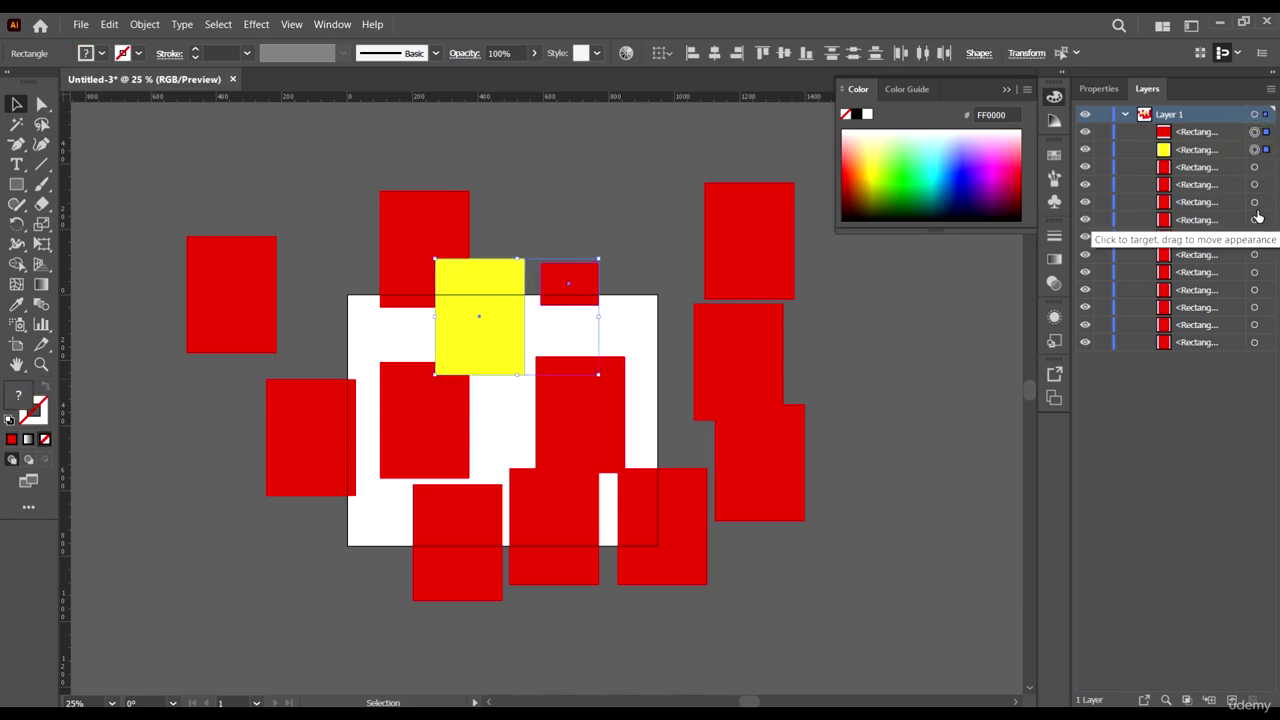
{"action": "left_click", "coordinate": [1254, 167], "text": "shift"}
{"action": "left_click", "coordinate": [1254, 185], "text": "shift"}
{"action": "left_click", "coordinate": [1254, 202], "text": "shift"}
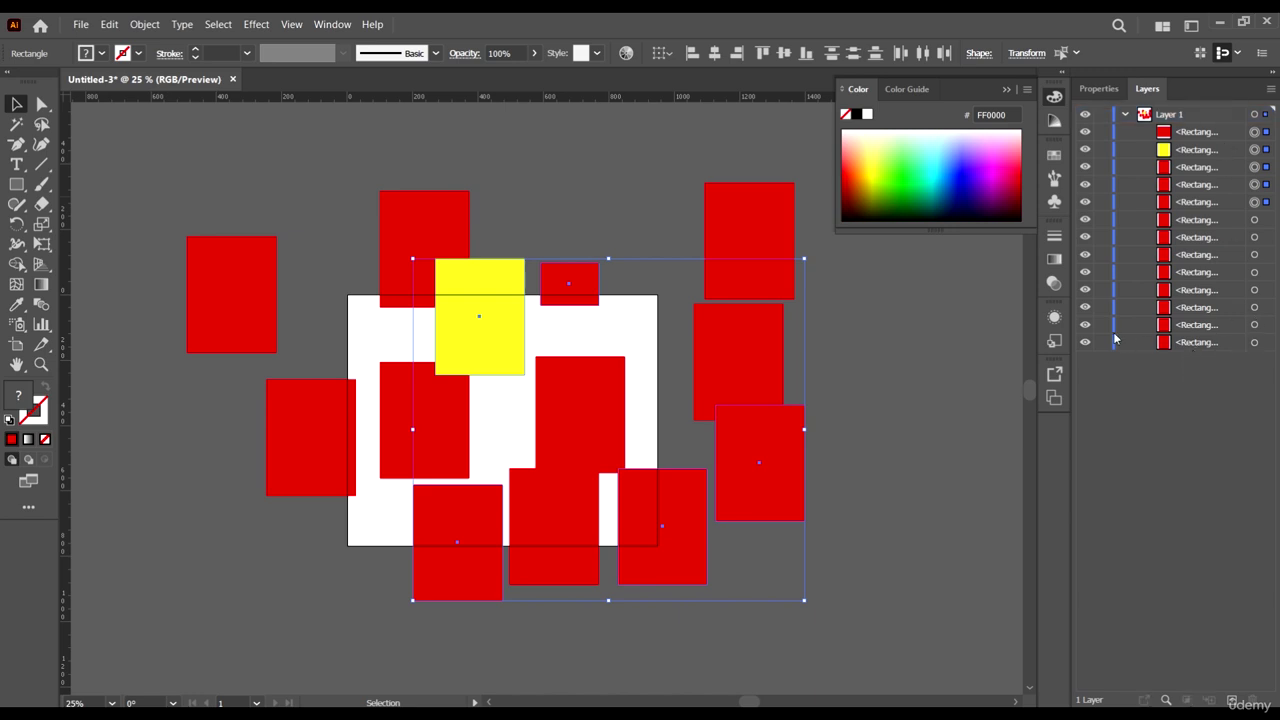
{"action": "left_click", "coordinate": [928, 388]}
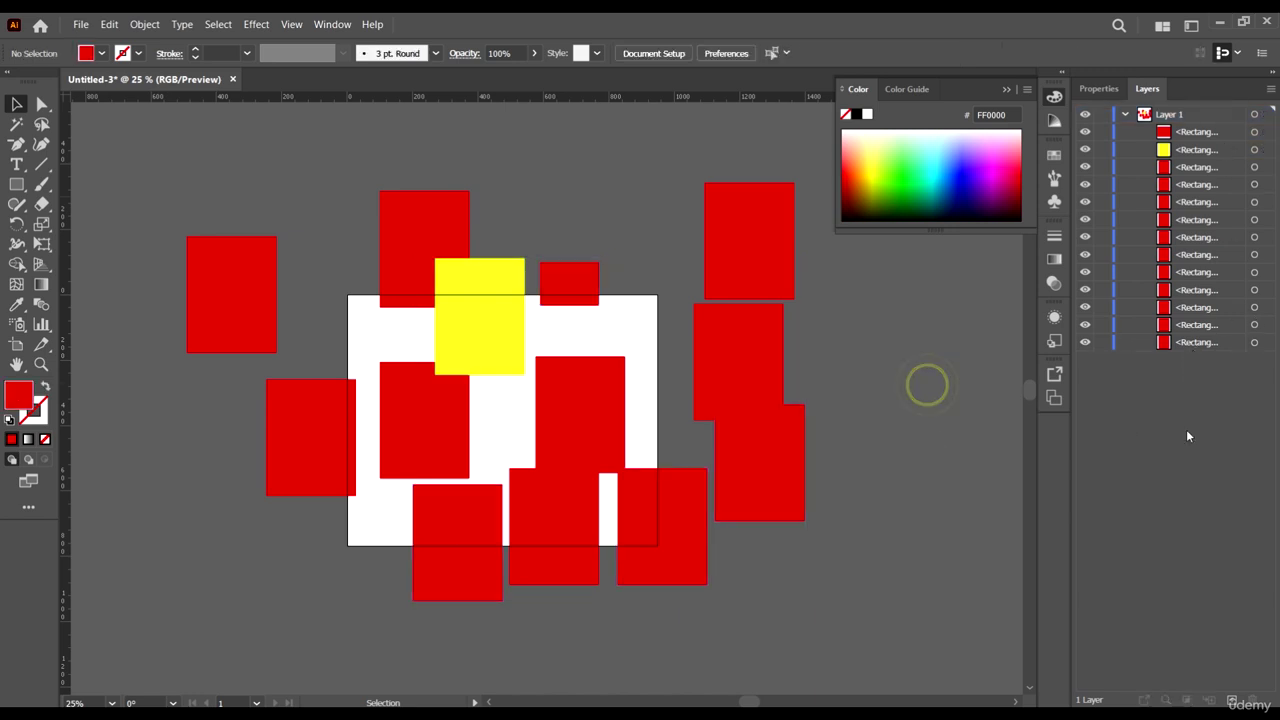
Step: Select all the rectangles in Layer 1, move them together up and to the right, and deselect them
{"action": "left_click", "coordinate": [1222, 115]}
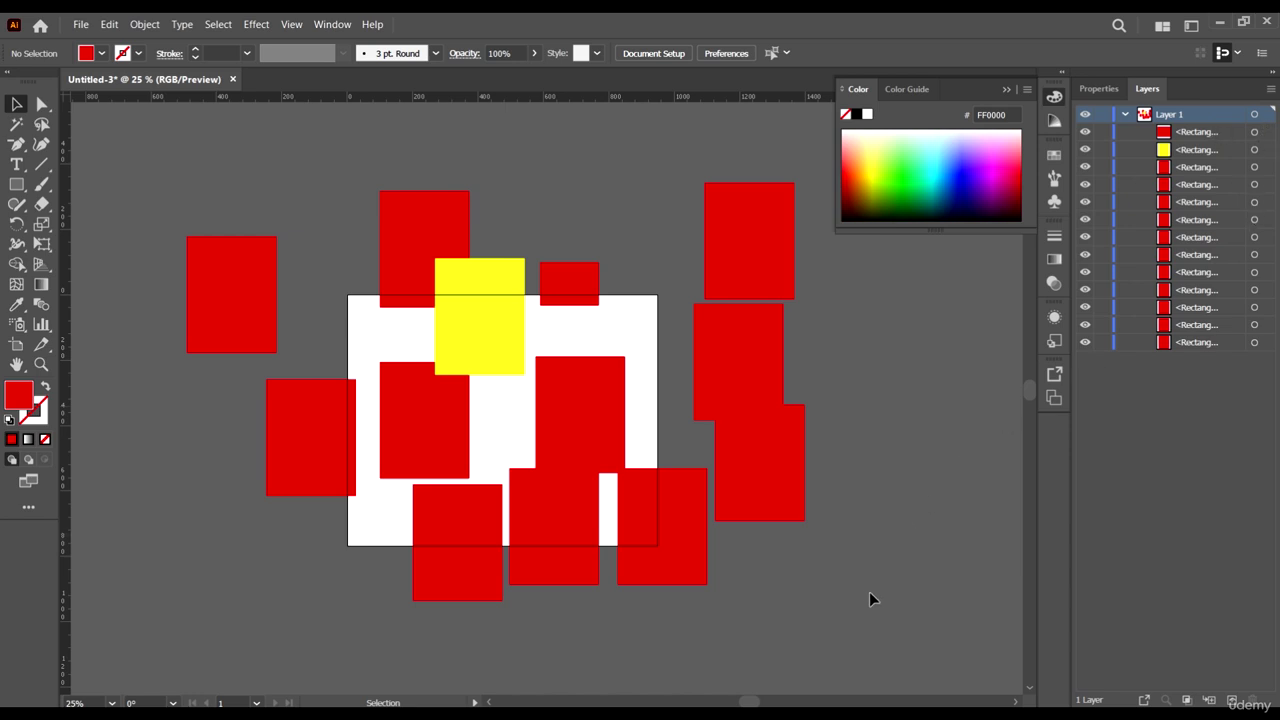
{"action": "left_click", "coordinate": [894, 518]}
{"action": "key", "text": "ctrl+a"}
{"action": "left_click", "coordinate": [1182, 440]}
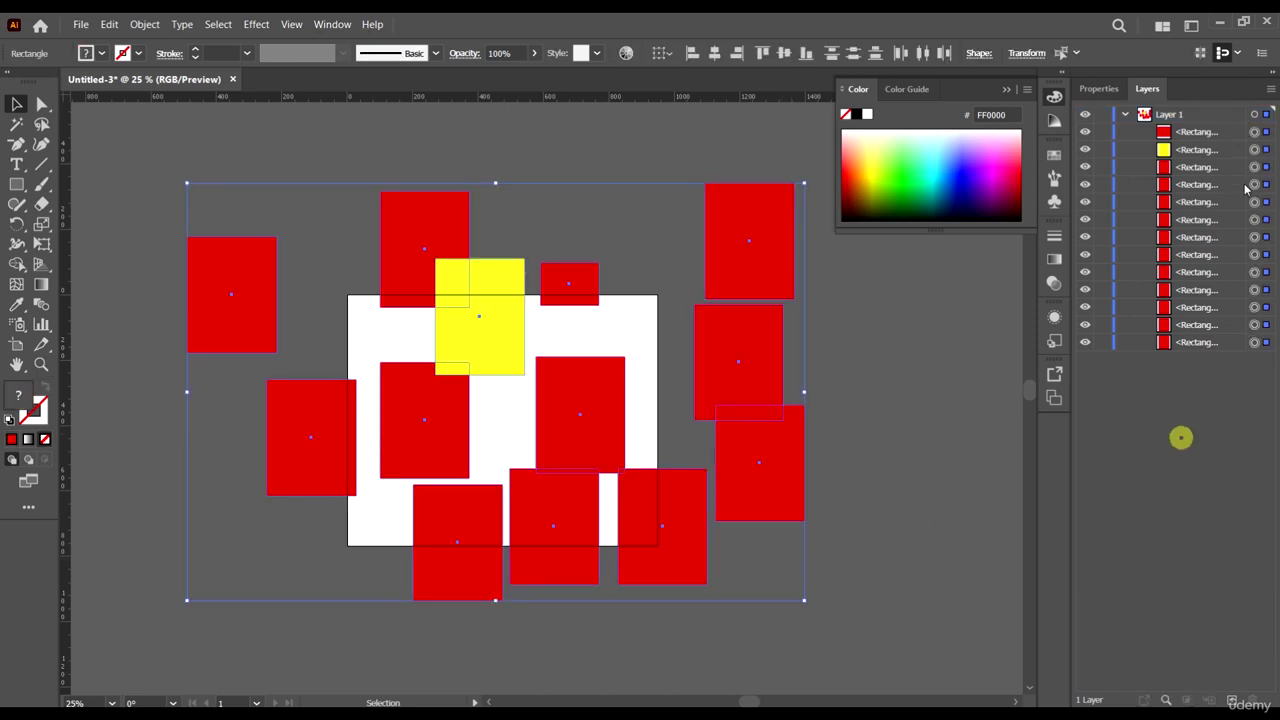
{"action": "left_click", "coordinate": [1228, 116]}
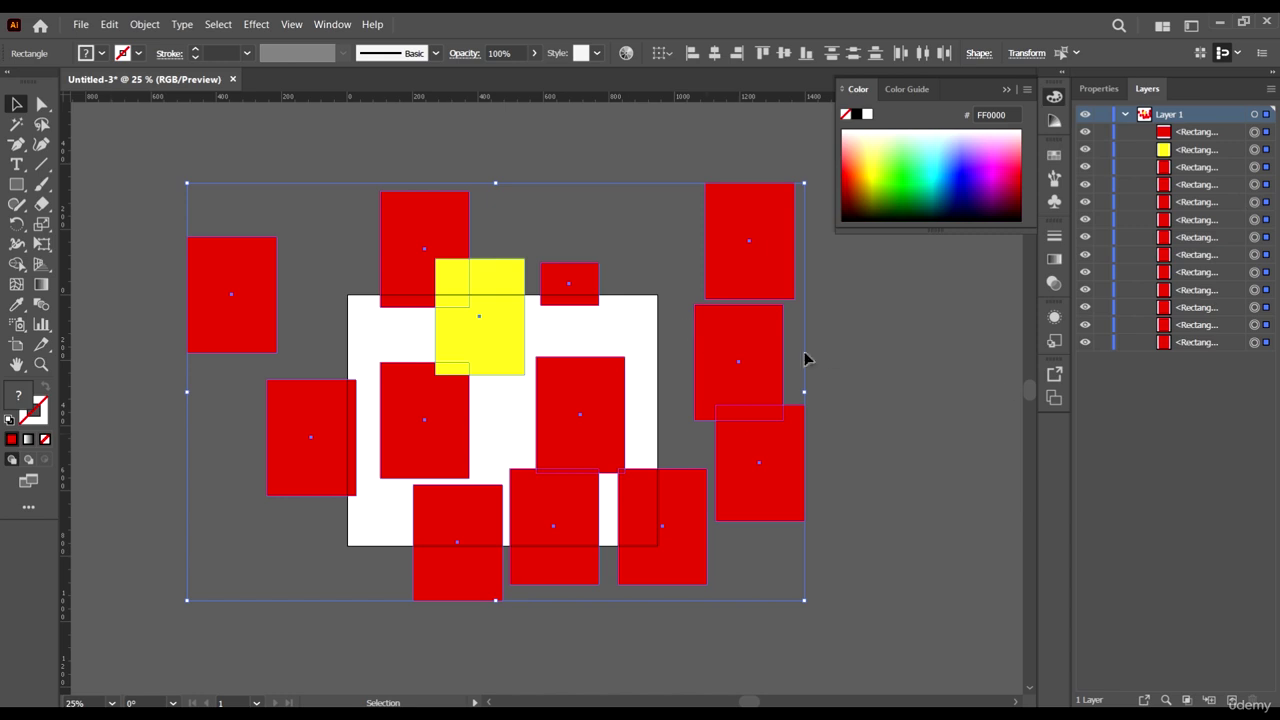
{"action": "left_click_drag", "start_coordinate": [782, 240], "coordinate": [828, 181]}
{"action": "left_click", "coordinate": [939, 487]}
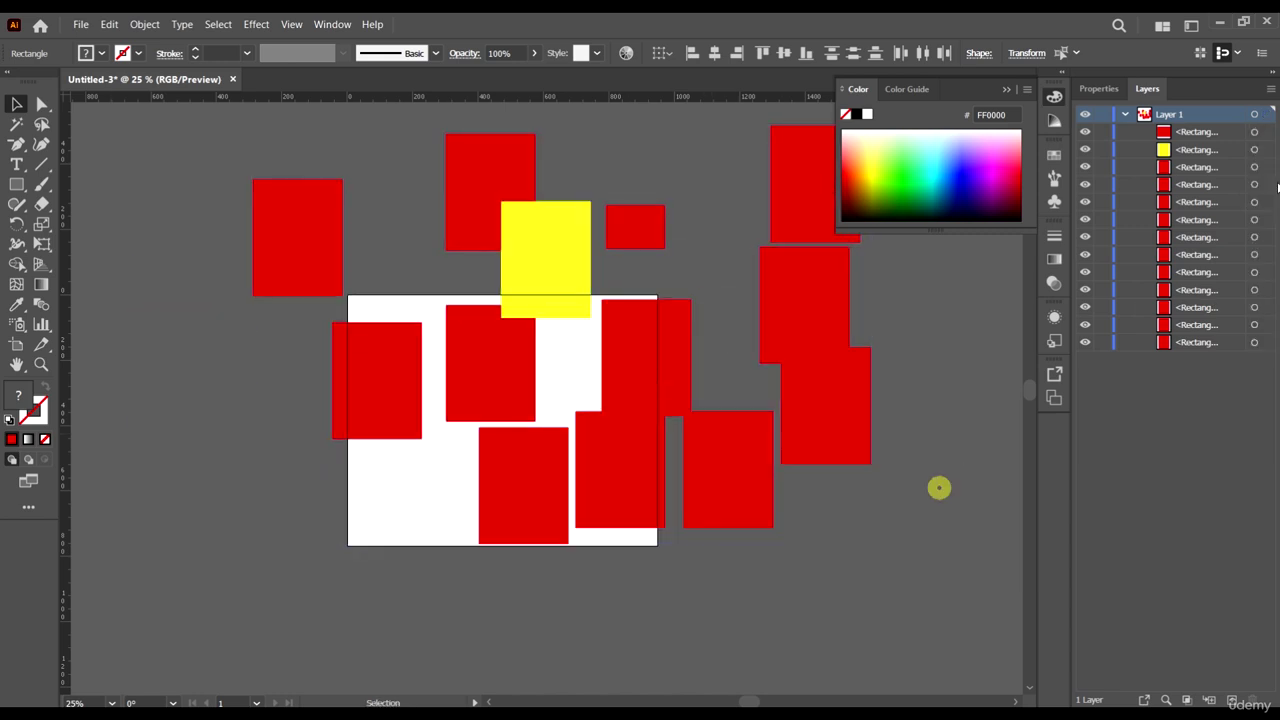
Step: Select all artwork of Layer 1 through the layer, collapse its list, and add a new empty layer above it
{"action": "left_click", "coordinate": [1231, 115]}
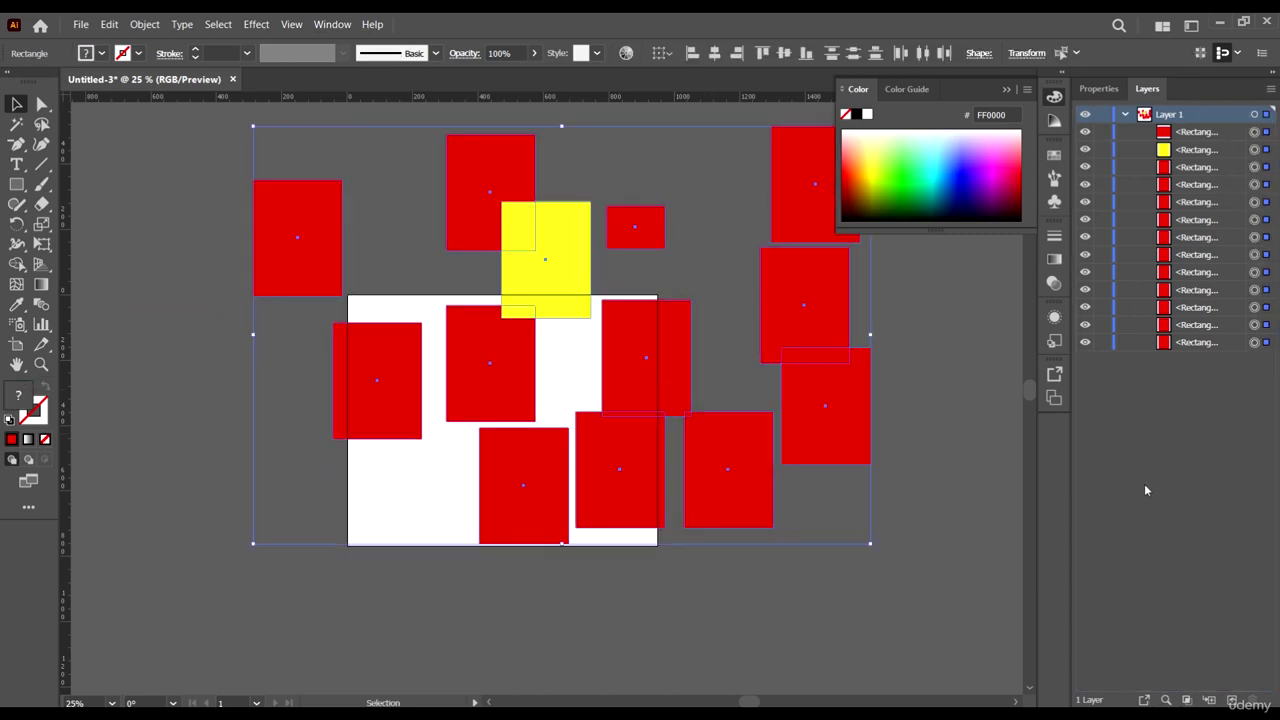
{"action": "left_click", "coordinate": [1125, 116]}
{"action": "left_click", "coordinate": [1194, 634]}
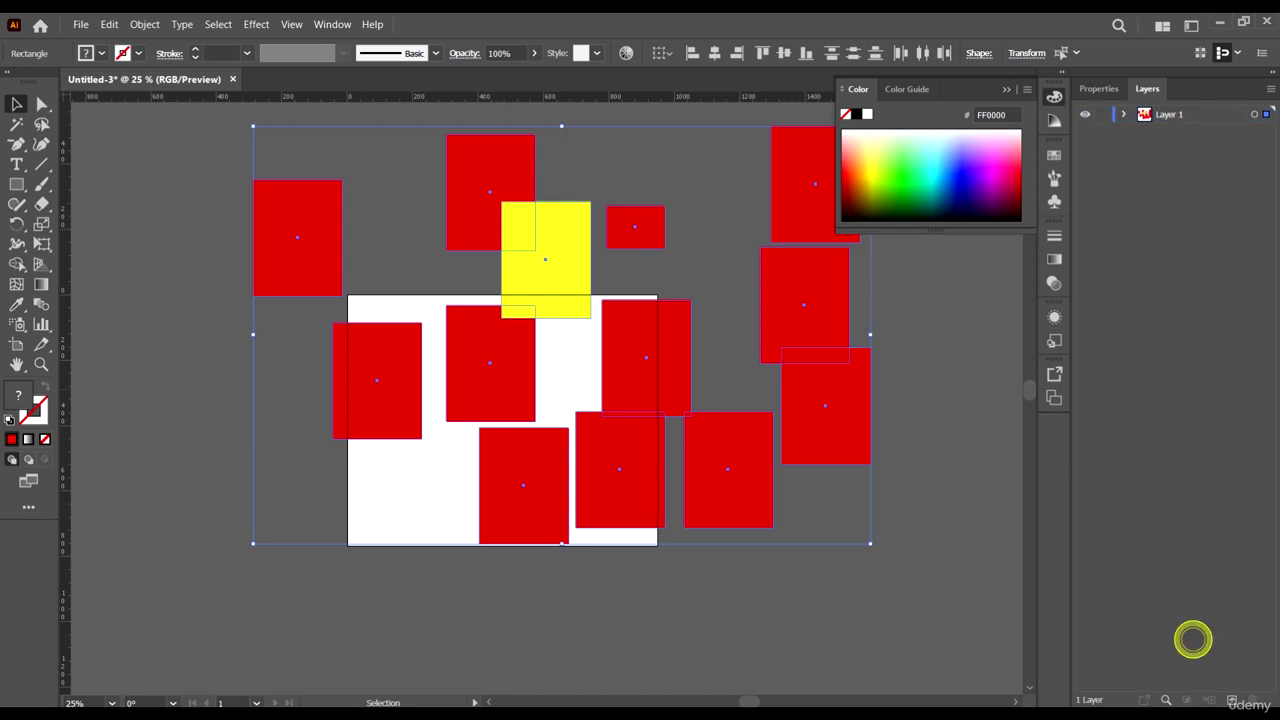
{"action": "left_click", "coordinate": [1233, 700]}
{"action": "left_click", "coordinate": [143, 194]}
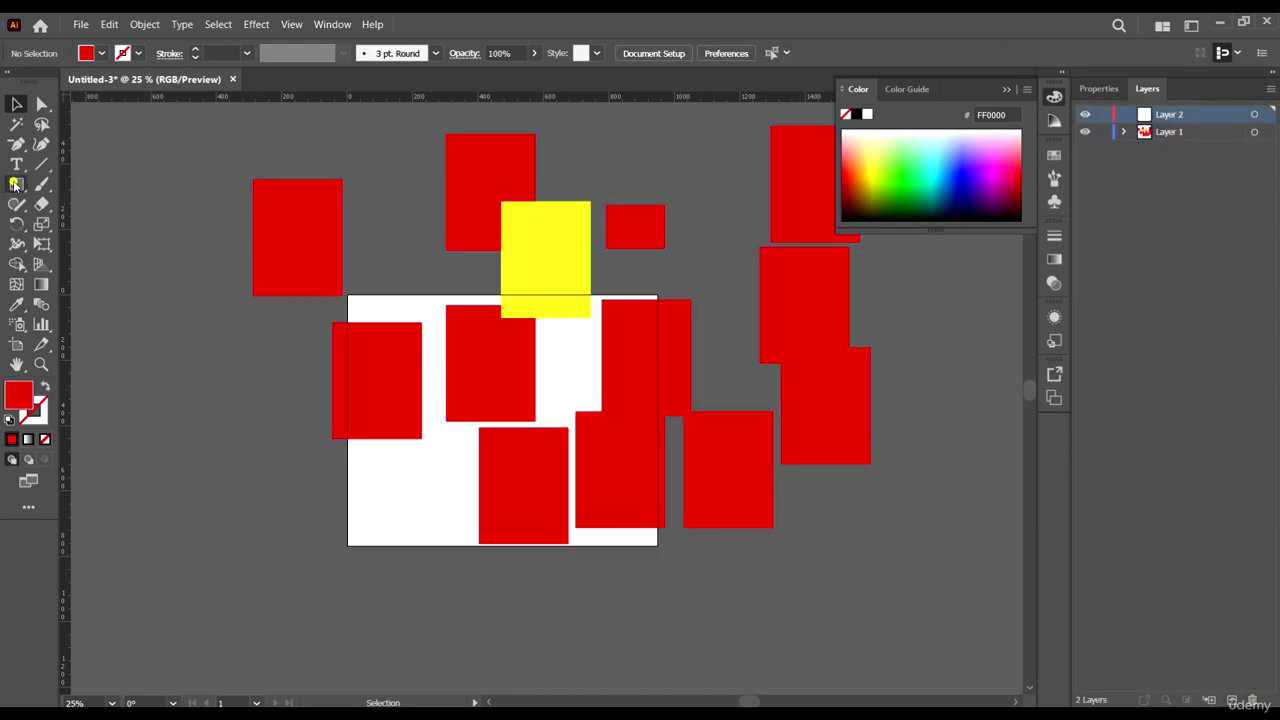
Step: Draw a large rectangle on Layer 2 left of the artboard and fill it with cyan (00FFFF)
{"action": "left_click", "coordinate": [16, 184]}
{"action": "left_click_drag", "start_coordinate": [118, 347], "coordinate": [277, 545]}
{"action": "left_click", "coordinate": [101, 53]}
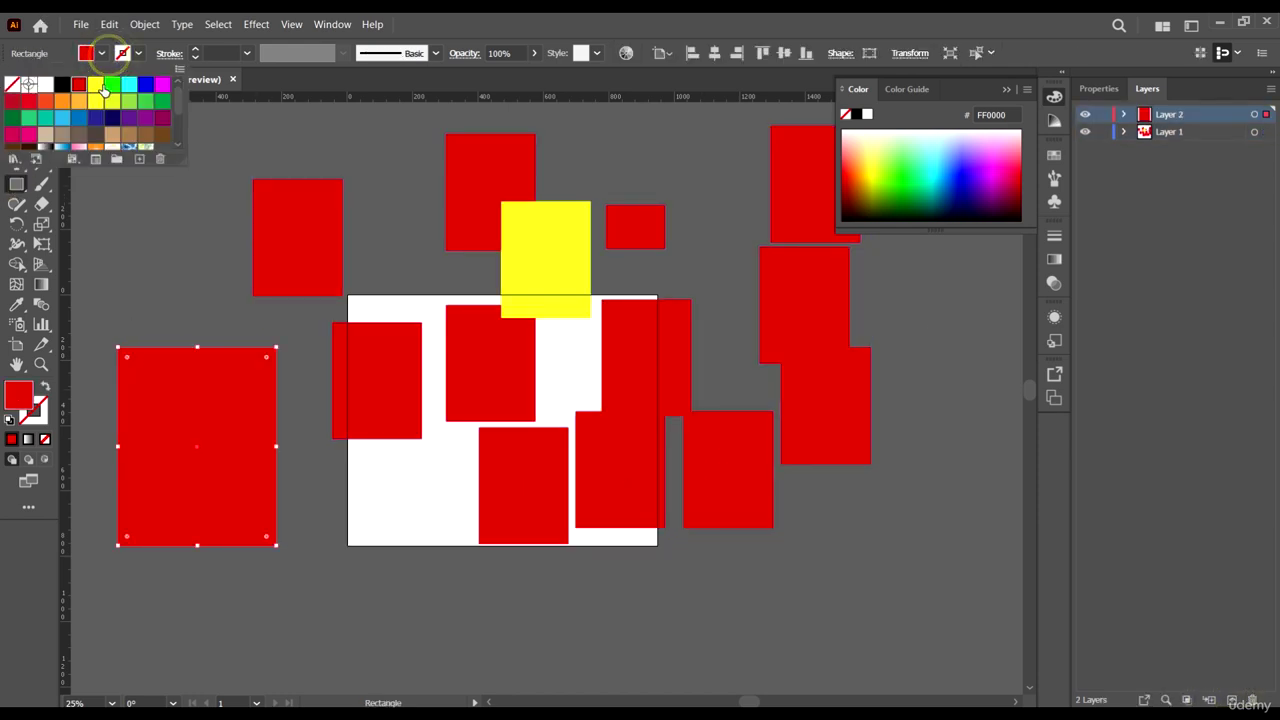
{"action": "left_click", "coordinate": [100, 88]}
{"action": "left_click", "coordinate": [101, 53]}
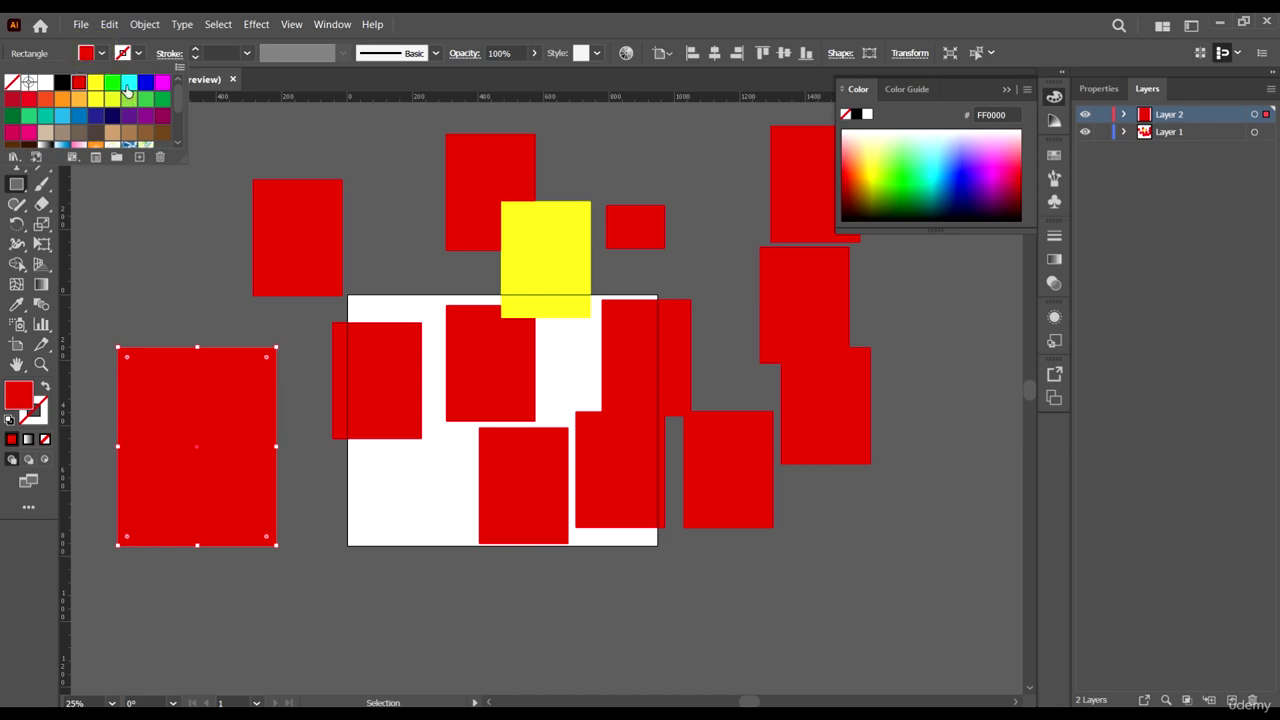
{"action": "left_click", "coordinate": [130, 83]}
Step: Draw a small, wide cyan rectangle below the artboard's lower-left corner on Layer 2 and deselect it
{"action": "left_click_drag", "start_coordinate": [309, 625], "coordinate": [388, 652]}
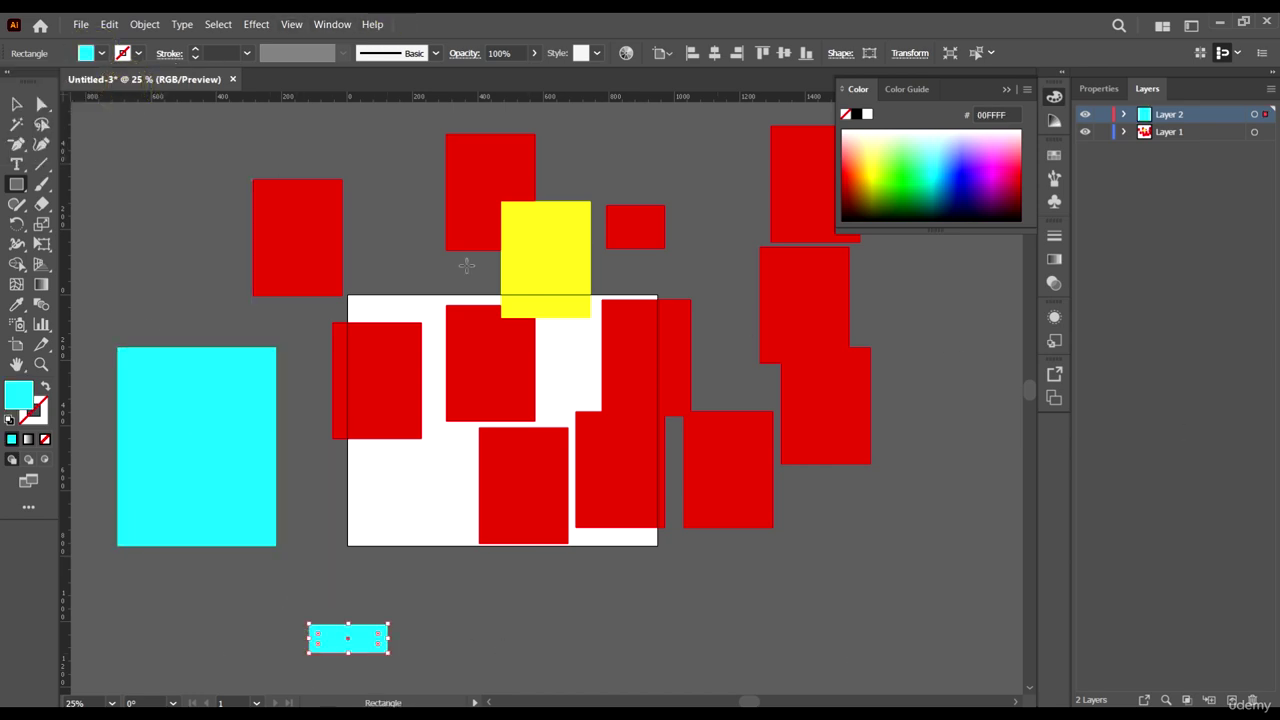
{"action": "left_click", "coordinate": [16, 104]}
{"action": "left_click", "coordinate": [926, 466]}
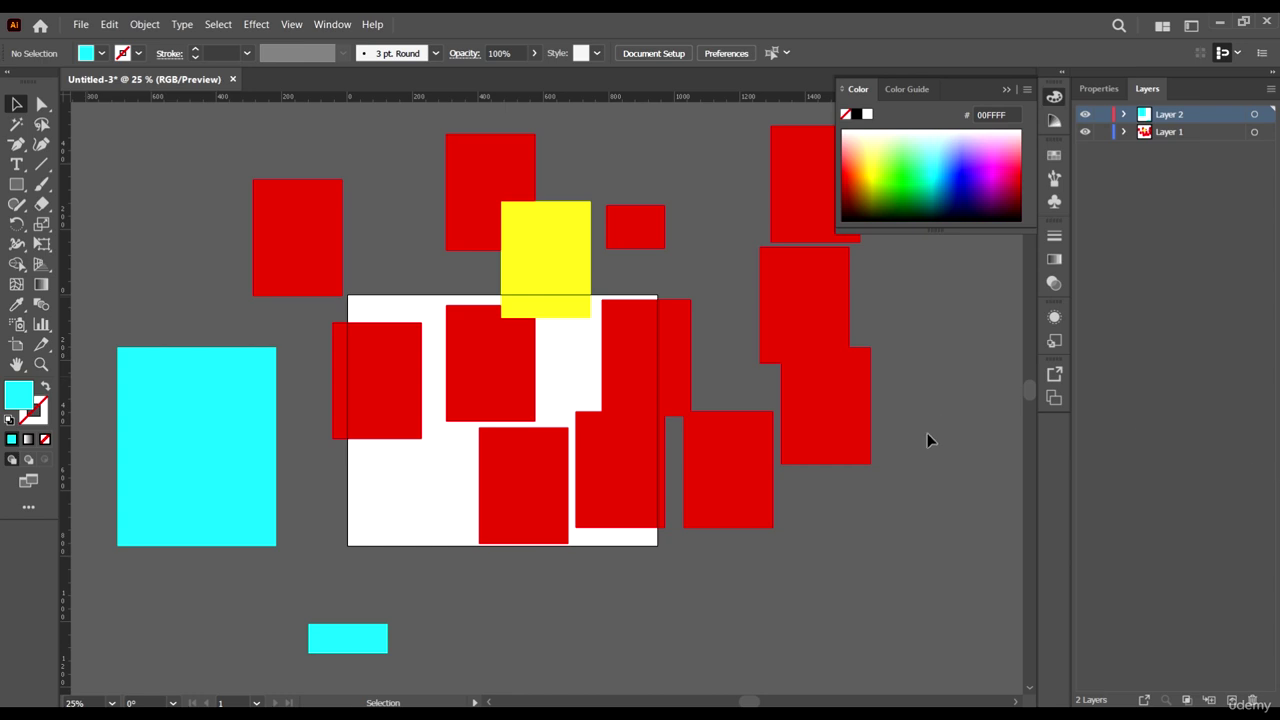
Step: Select all artwork on both layers and expand Layer 2 to examine its objects
{"action": "key", "text": "ctrl+a"}
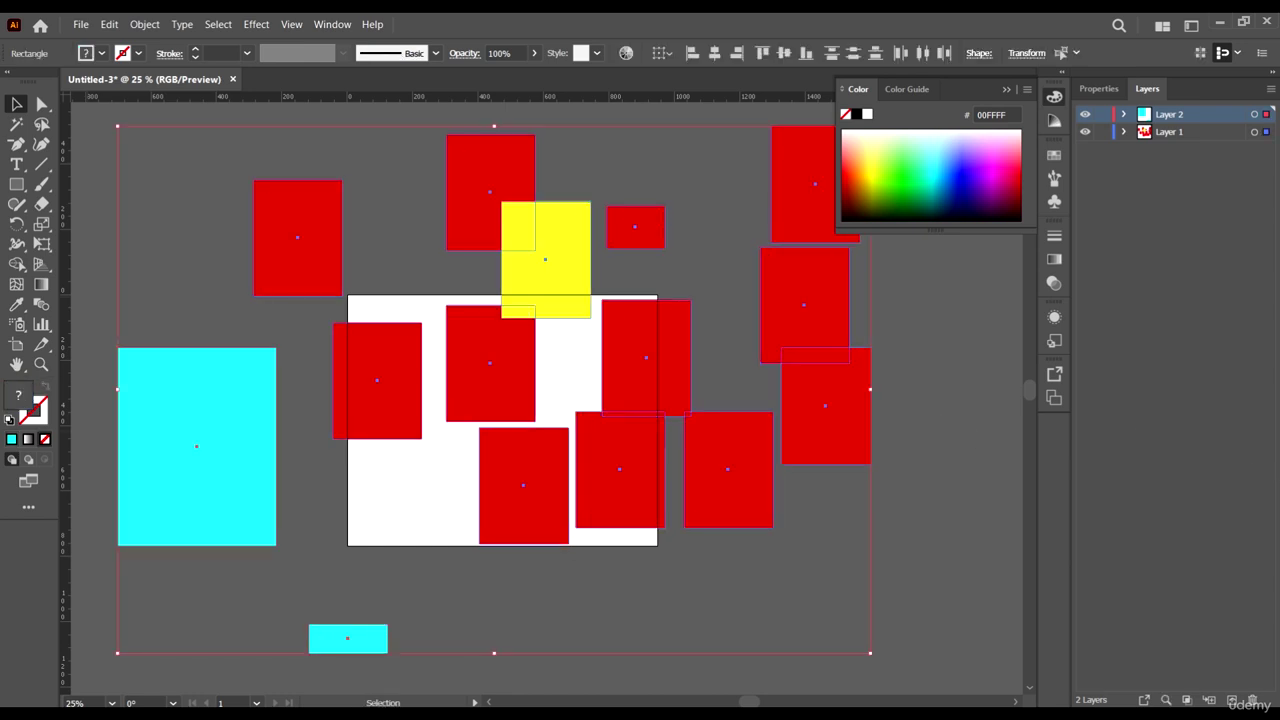
{"action": "left_click", "coordinate": [1122, 115]}
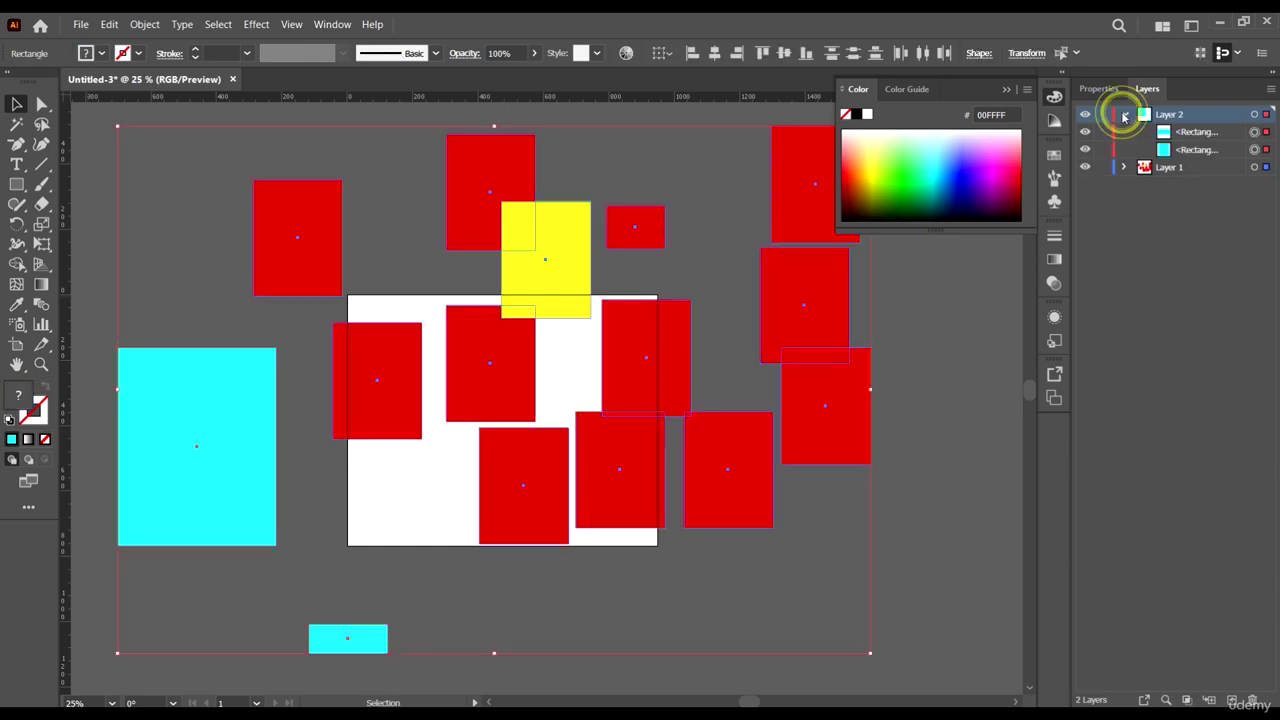
Step: Briefly expand and collapse Layer 1's object list, check the whole selection, and deselect all artwork
{"action": "left_click", "coordinate": [1124, 167]}
{"action": "left_click", "coordinate": [1124, 167]}
{"action": "scroll", "coordinate": [592, 452], "scroll_direction": "down", "scroll_amount": 3}
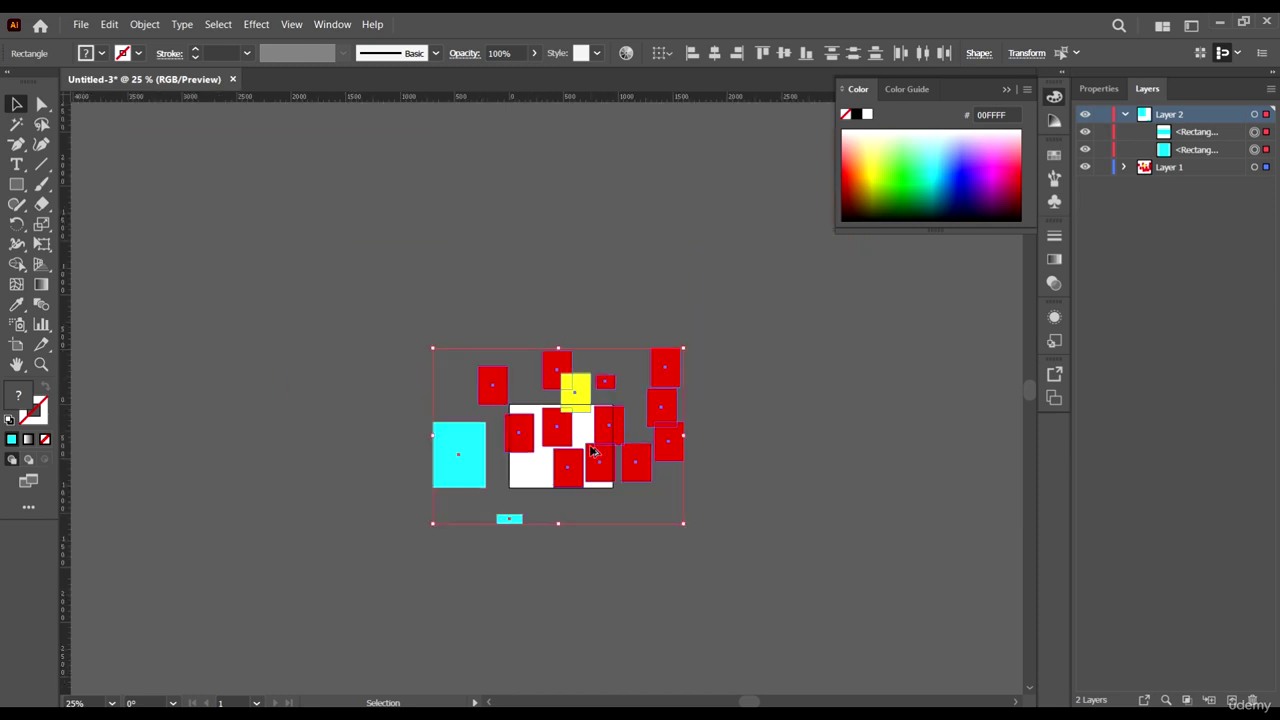
{"action": "scroll", "coordinate": [592, 452], "scroll_direction": "down", "scroll_amount": 1}
{"action": "scroll", "coordinate": [656, 499], "scroll_direction": "up", "scroll_amount": 3}
{"action": "scroll", "coordinate": [656, 499], "scroll_direction": "down", "scroll_amount": 1}
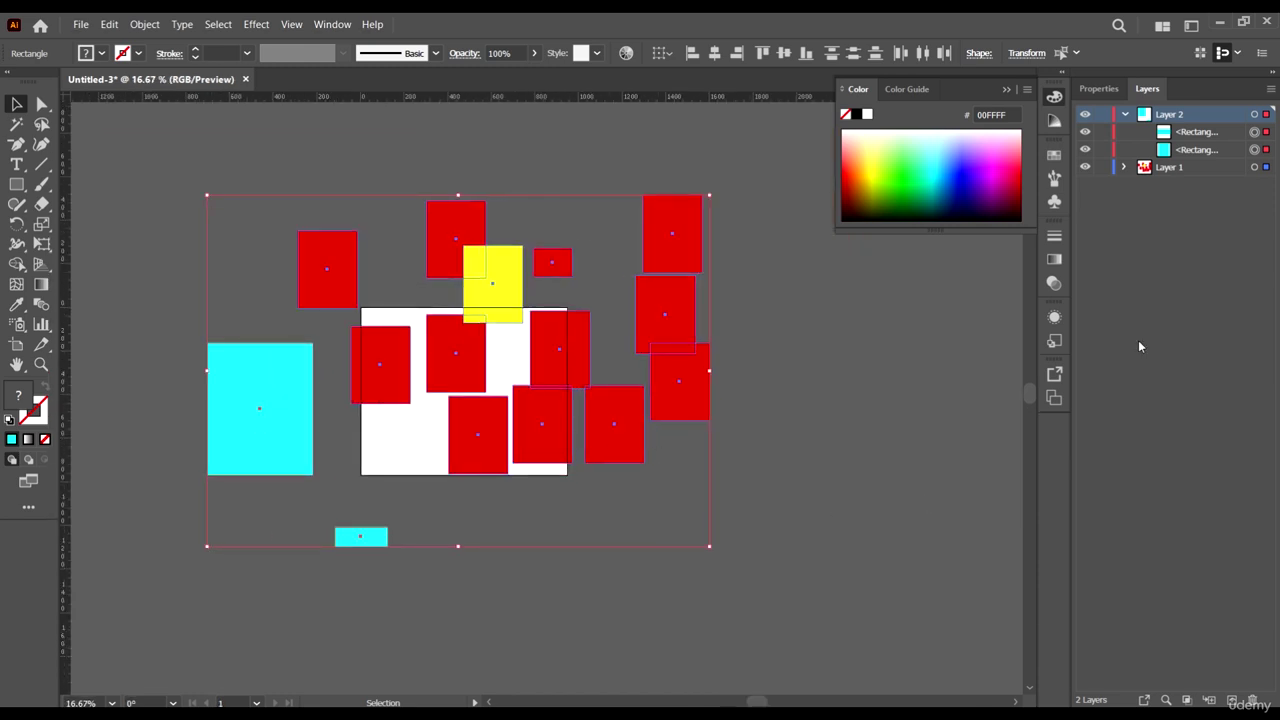
{"action": "left_click", "coordinate": [1204, 245]}
{"action": "left_click", "coordinate": [731, 449]}
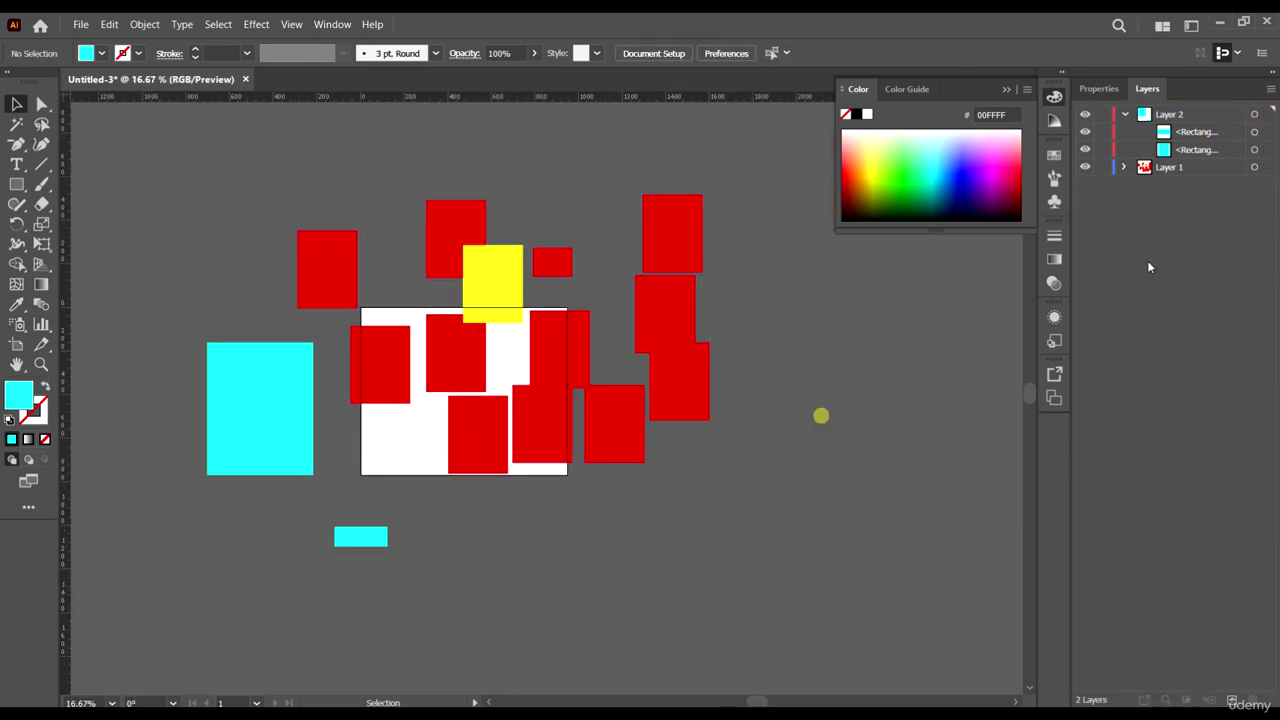
Step: Select Layer 2's artwork through the layer and move both cyan rectangles slightly up
{"action": "left_click", "coordinate": [1190, 112]}
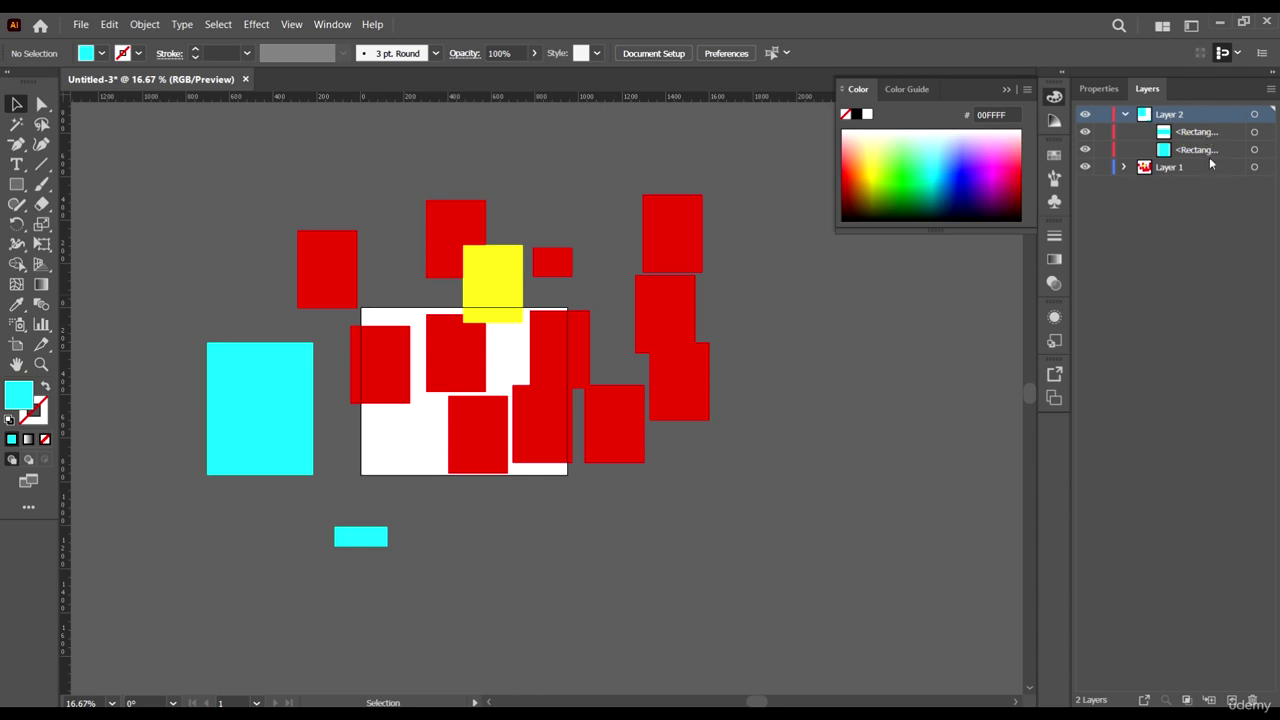
{"action": "left_click", "coordinate": [1219, 114], "text": "alt"}
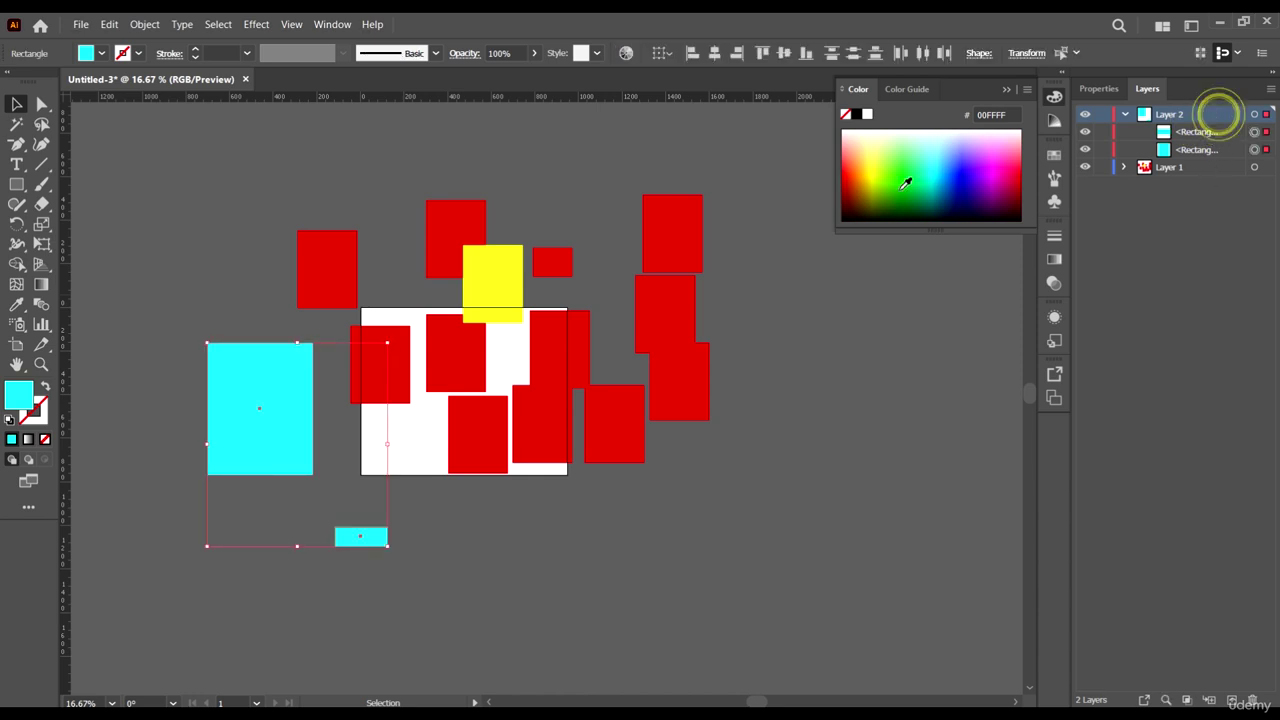
{"action": "left_click_drag", "start_coordinate": [264, 393], "coordinate": [260, 340]}
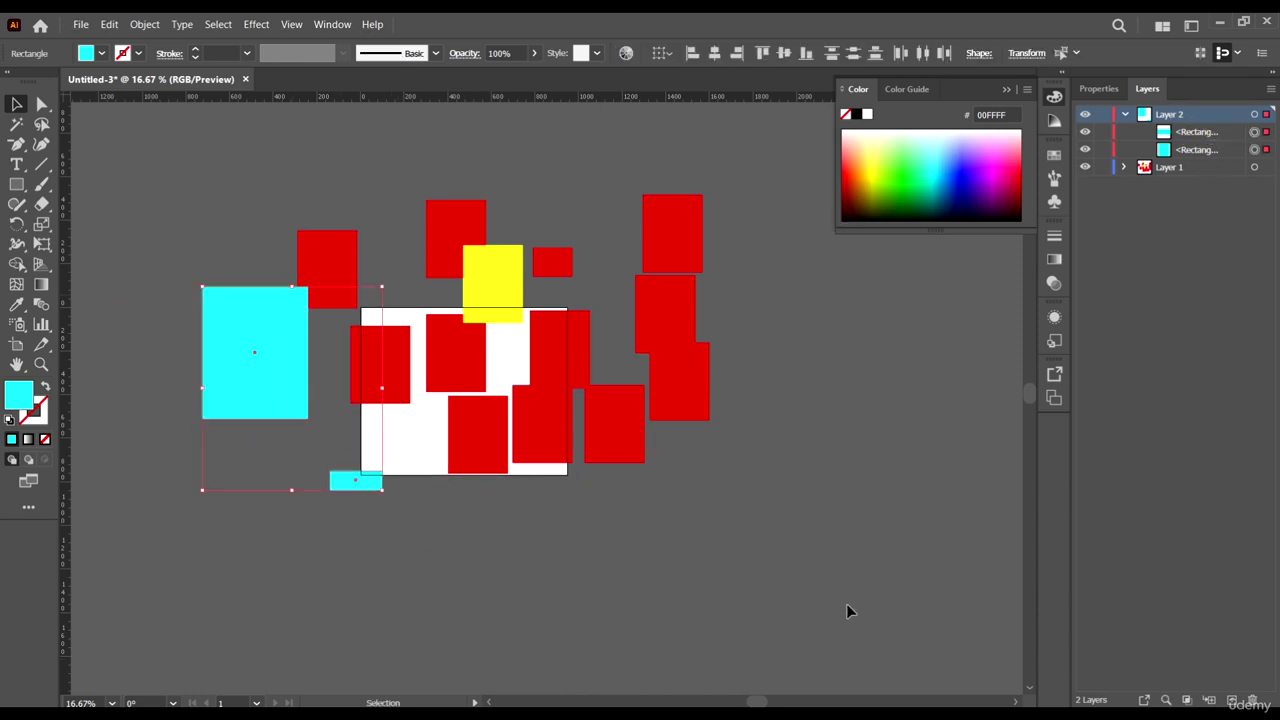
Step: Delete all artwork on both layers
{"action": "scroll", "coordinate": [846, 603], "scroll_direction": "up", "scroll_amount": 1}
{"action": "key", "text": "ctrl+a"}
{"action": "key", "text": "Delete"}
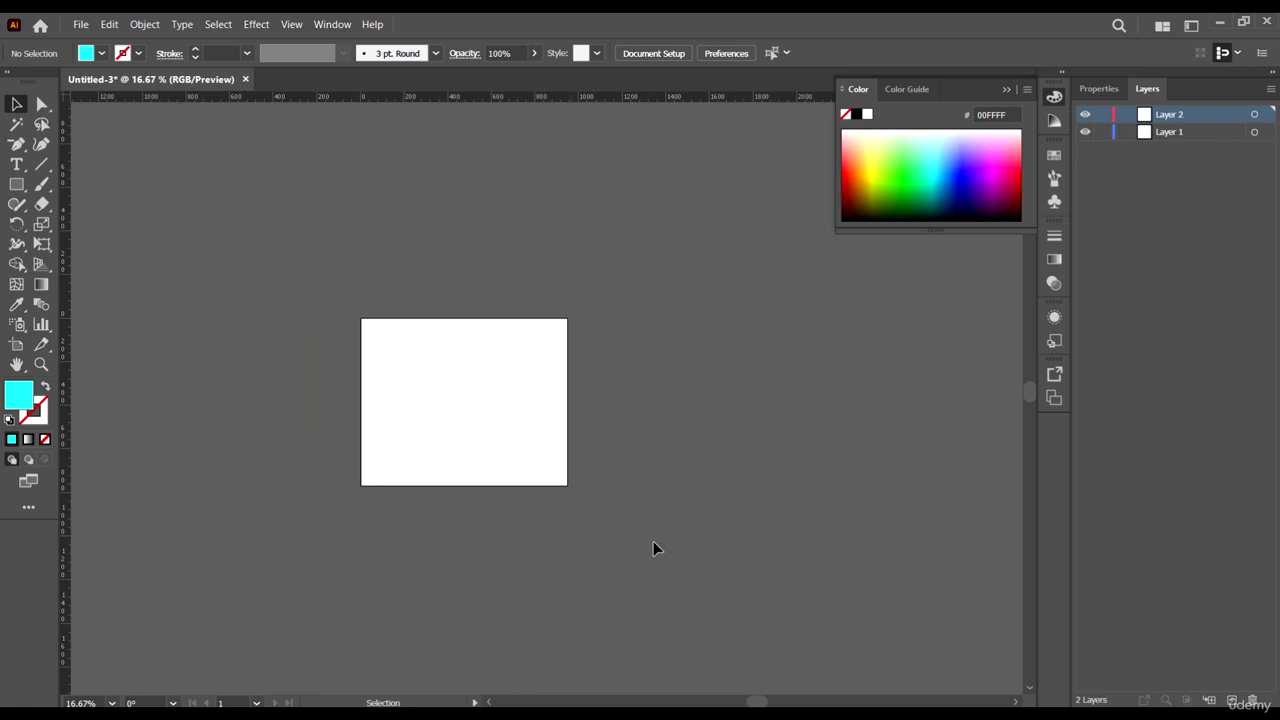
Step: Draw three cyan rectangles on Layer 2 in the artboard: a small upright one, a larger wide one, and a thin strip below
{"action": "scroll", "coordinate": [572, 497], "scroll_direction": "down", "scroll_amount": 2}
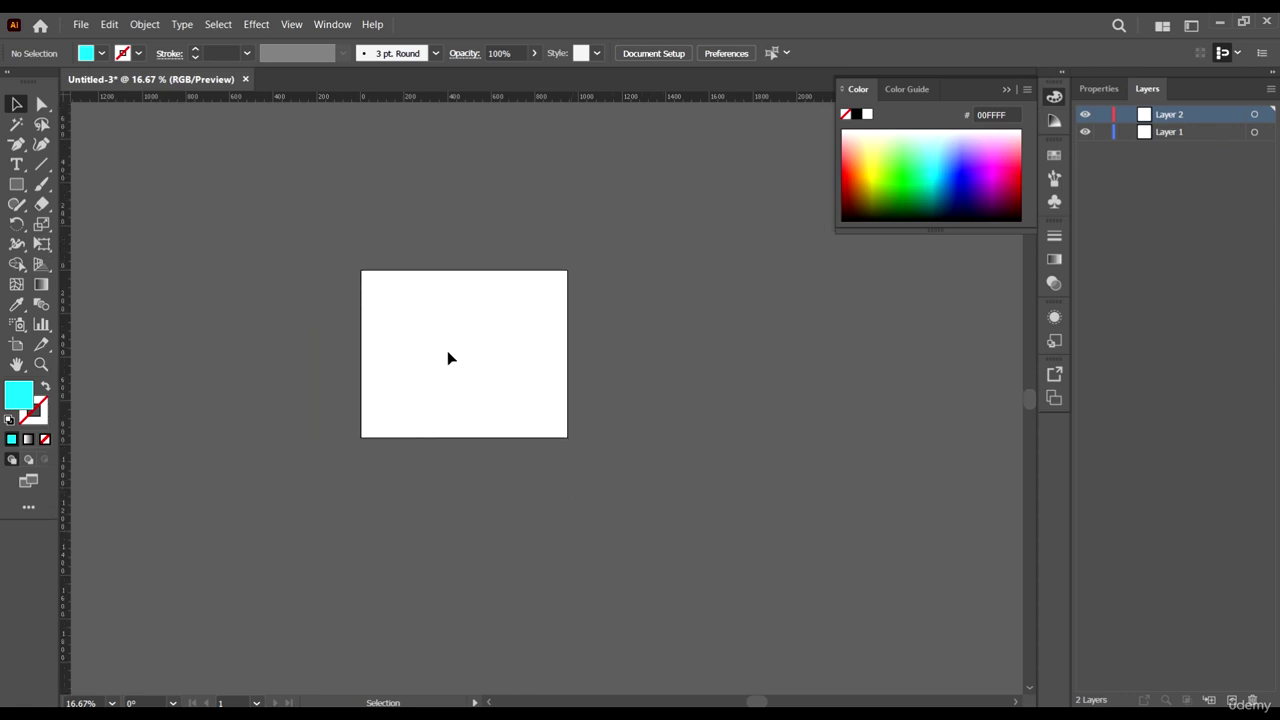
{"action": "scroll", "coordinate": [457, 337], "scroll_direction": "up", "scroll_amount": 1}
{"action": "scroll", "coordinate": [351, 384], "scroll_direction": "up", "scroll_amount": 1}
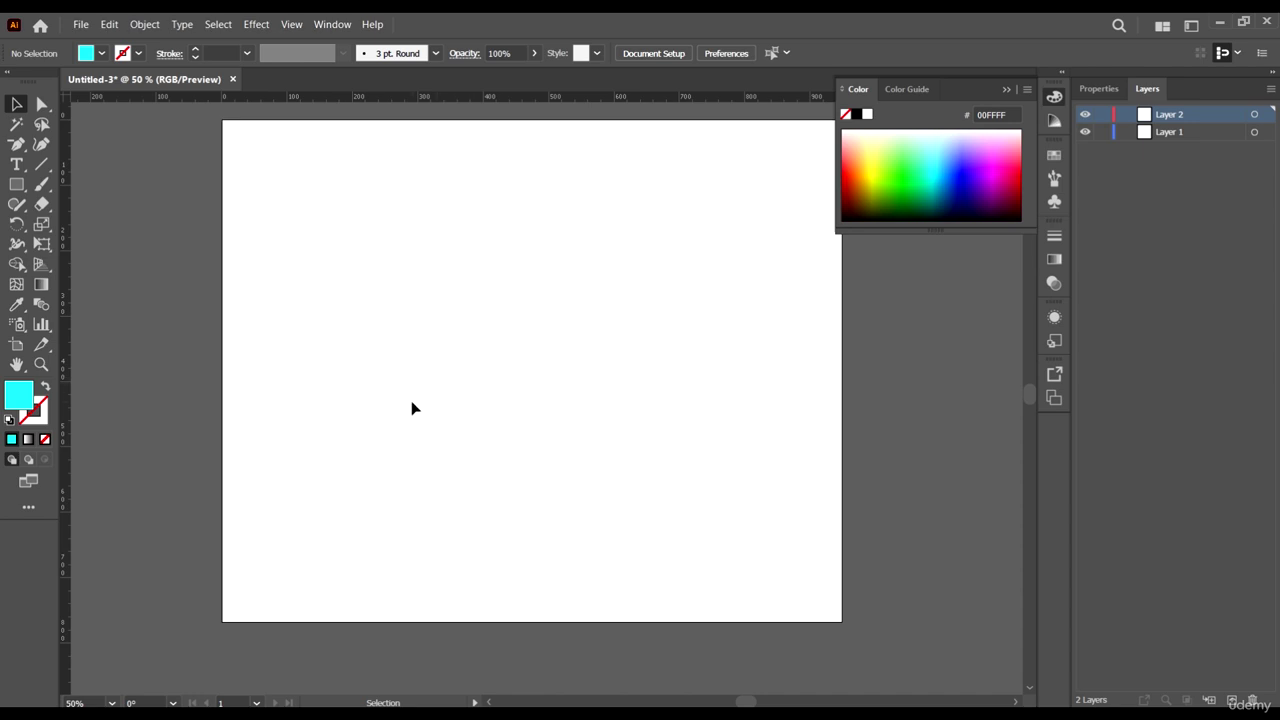
{"action": "scroll", "coordinate": [412, 408], "scroll_direction": "down", "scroll_amount": 1}
{"action": "left_click", "coordinate": [16, 184]}
{"action": "left_click_drag", "start_coordinate": [389, 321], "coordinate": [460, 399]}
{"action": "left_click_drag", "start_coordinate": [460, 282], "coordinate": [624, 381]}
{"action": "left_click_drag", "start_coordinate": [549, 440], "coordinate": [381, 457]}
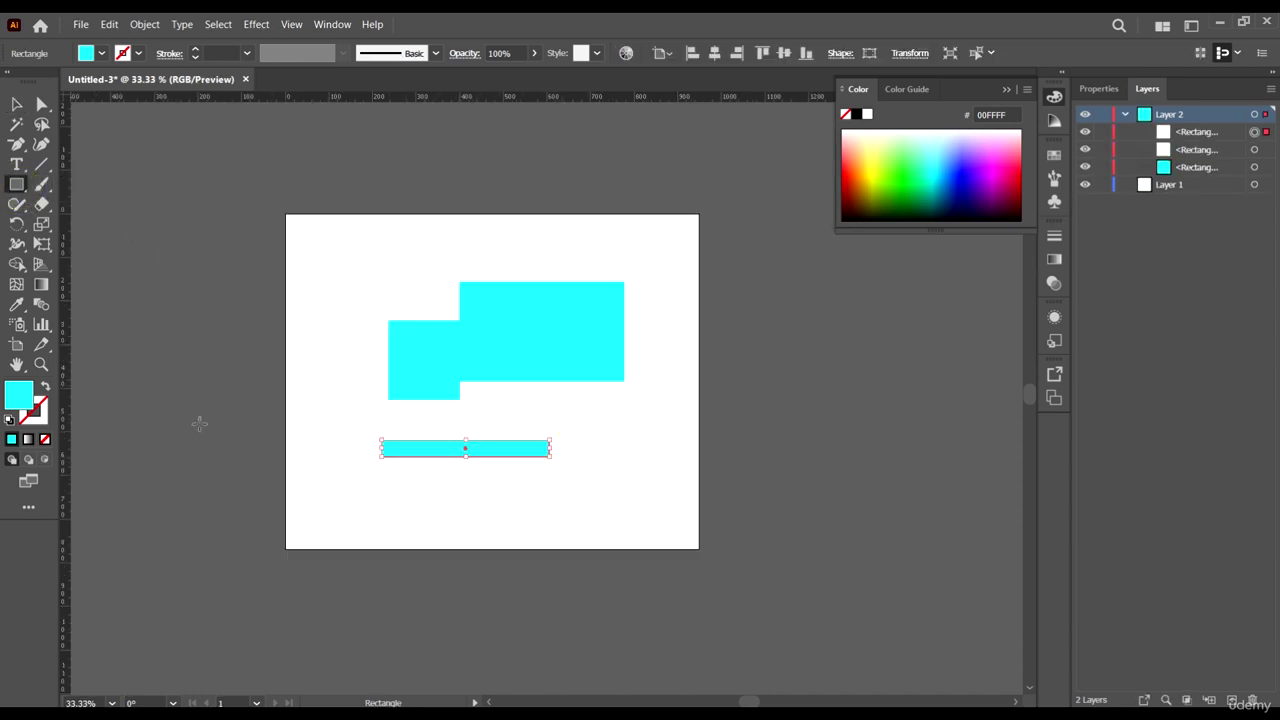
Step: Move the small upright rectangle slightly down, fill it with yellow (FFFF00), and deselect it
{"action": "left_click", "coordinate": [16, 104]}
{"action": "mouse_move", "coordinate": [448, 377]}
{"action": "left_mouse_down"}
{"action": "mouse_move", "coordinate": [444, 404]}
{"action": "mouse_move", "coordinate": [474, 381]}
{"action": "mouse_move", "coordinate": [452, 384]}
{"action": "left_mouse_up"}
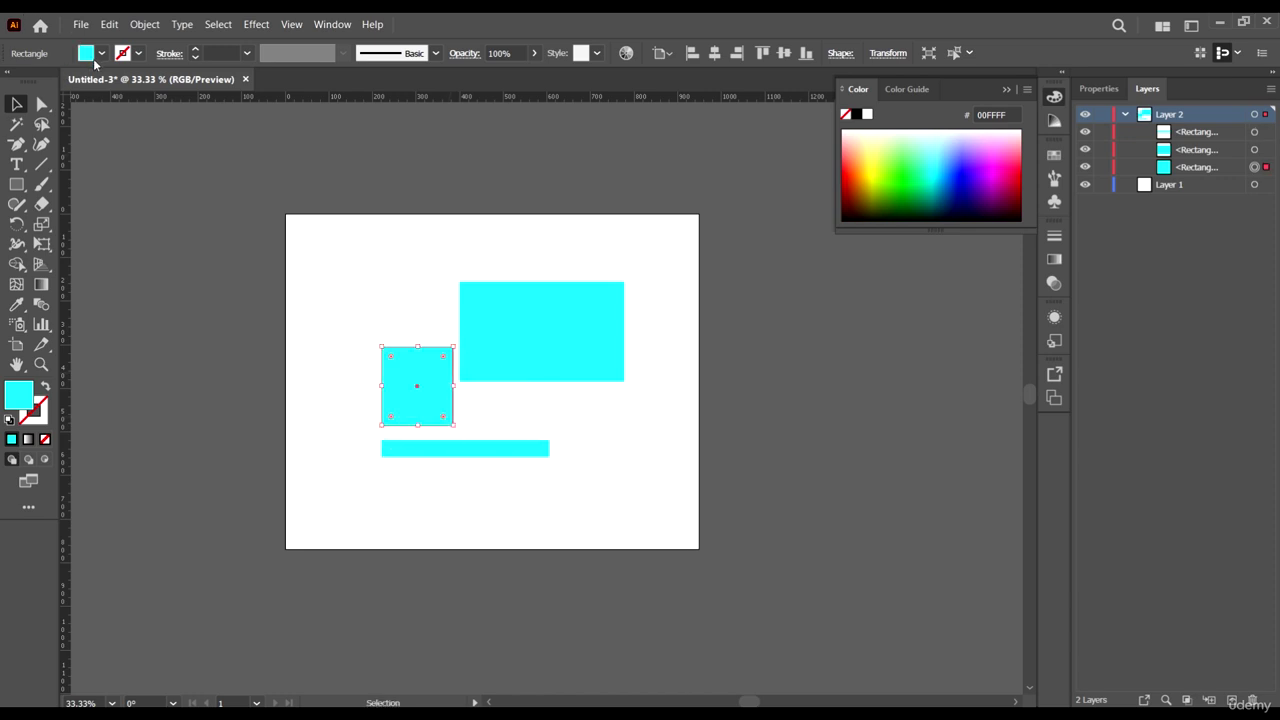
{"action": "left_click", "coordinate": [95, 60]}
{"action": "left_click", "coordinate": [95, 84]}
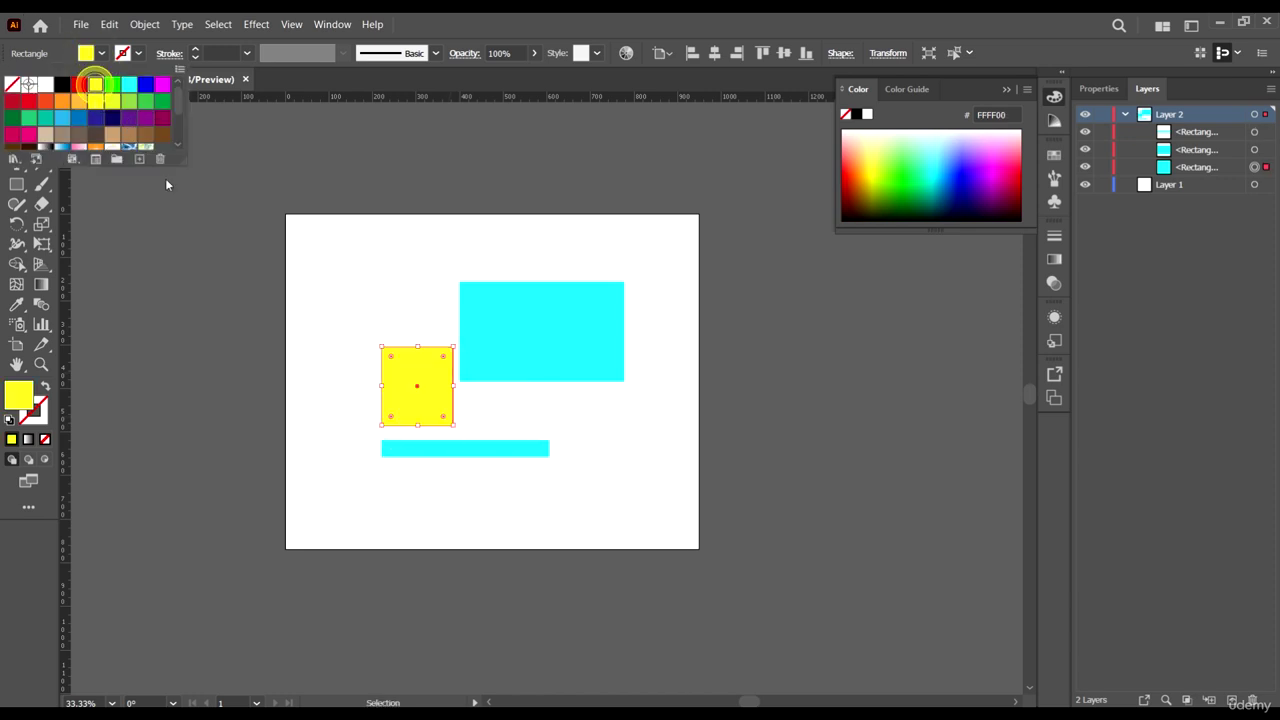
{"action": "left_click", "coordinate": [714, 483]}
Step: Reshape the thin strip into a shorter, thicker tilted rectangle overlapping the yellow one and fill it with green (00FF00)
{"action": "left_click_drag", "start_coordinate": [545, 450], "coordinate": [489, 444]}
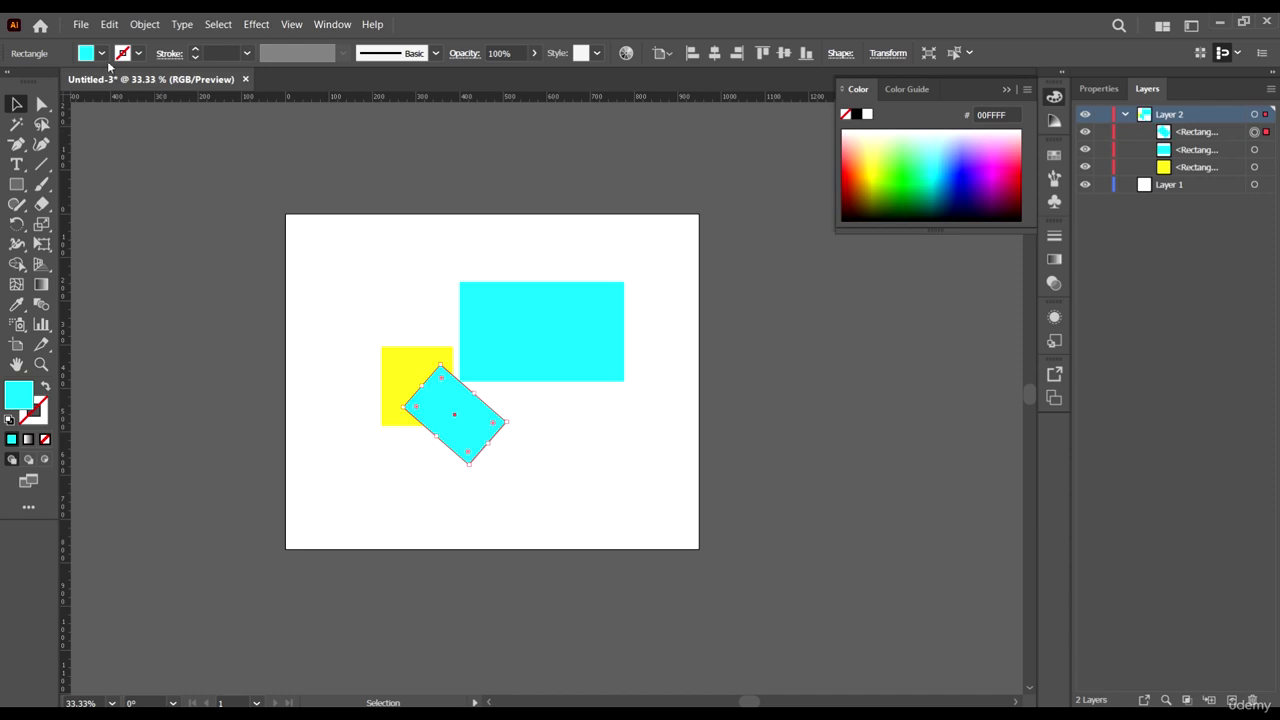
{"action": "left_click", "coordinate": [101, 53]}
{"action": "left_click", "coordinate": [112, 86]}
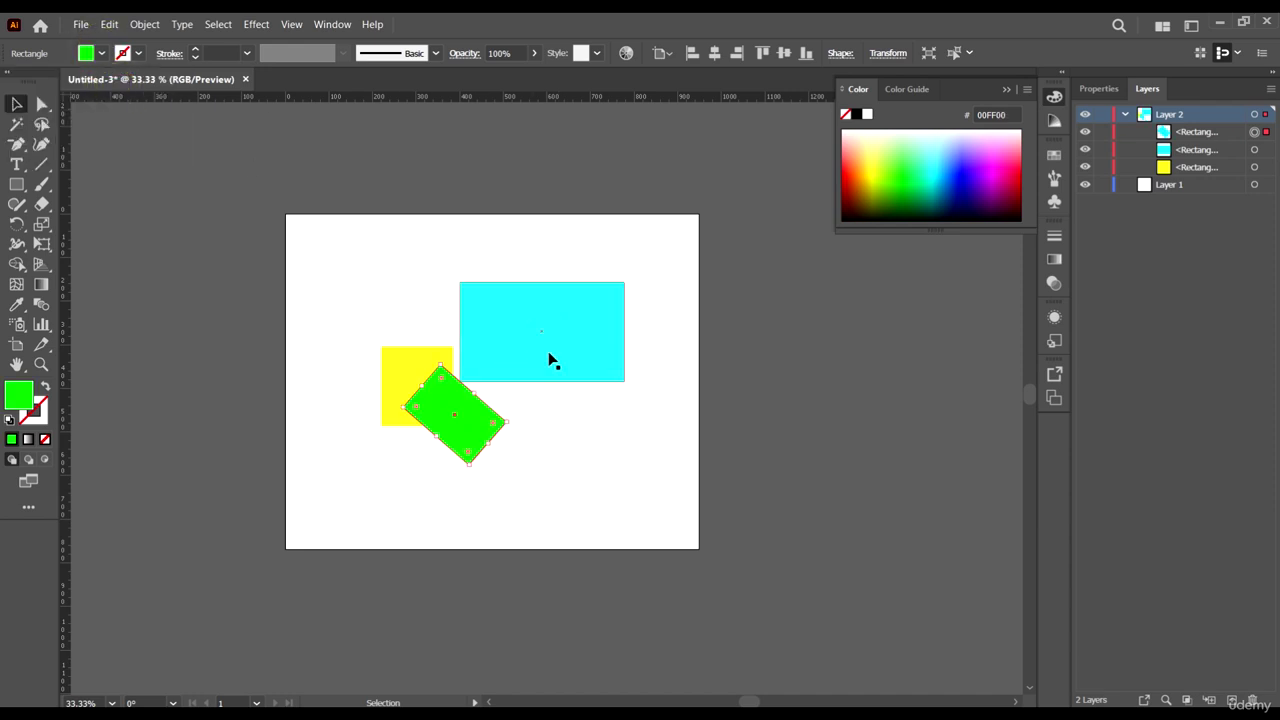
Step: Scale down the large cyan rectangle, move it to overlap the yellow and green ones, and deselect it
{"action": "left_click_drag", "start_coordinate": [626, 382], "coordinate": [583, 409]}
{"action": "left_click_drag", "start_coordinate": [492, 358], "coordinate": [473, 378]}
{"action": "left_click", "coordinate": [171, 240]}
Step: Draw a large rectangle covering all three shapes and fill it with dark magenta (9E005D)
{"action": "left_click", "coordinate": [16, 184]}
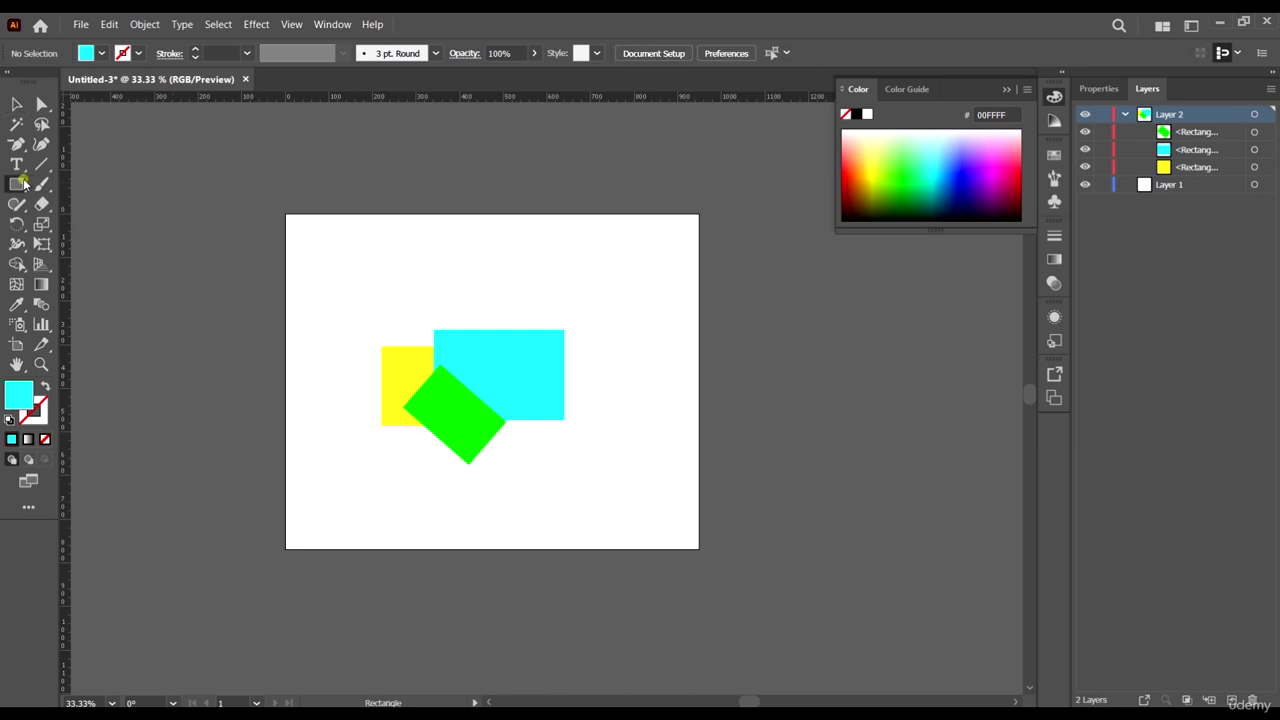
{"action": "left_click_drag", "start_coordinate": [343, 270], "coordinate": [637, 505]}
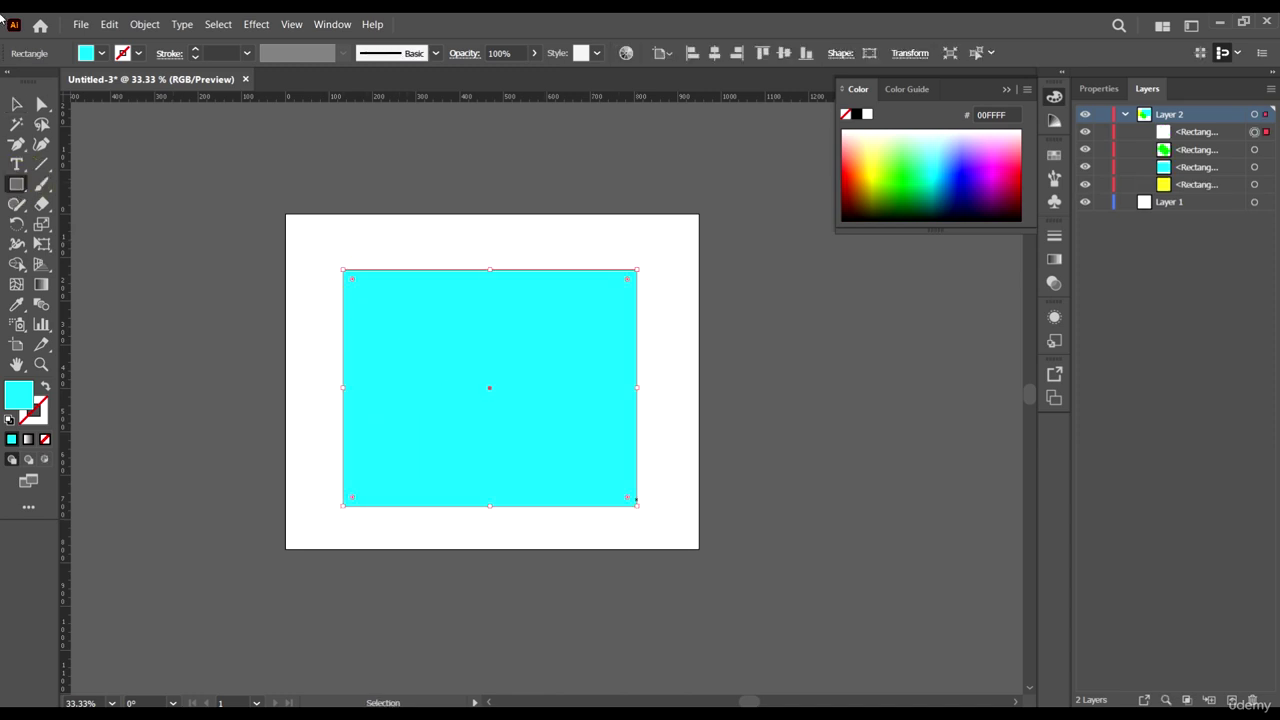
{"action": "left_click", "coordinate": [103, 53]}
{"action": "left_click", "coordinate": [157, 112]}
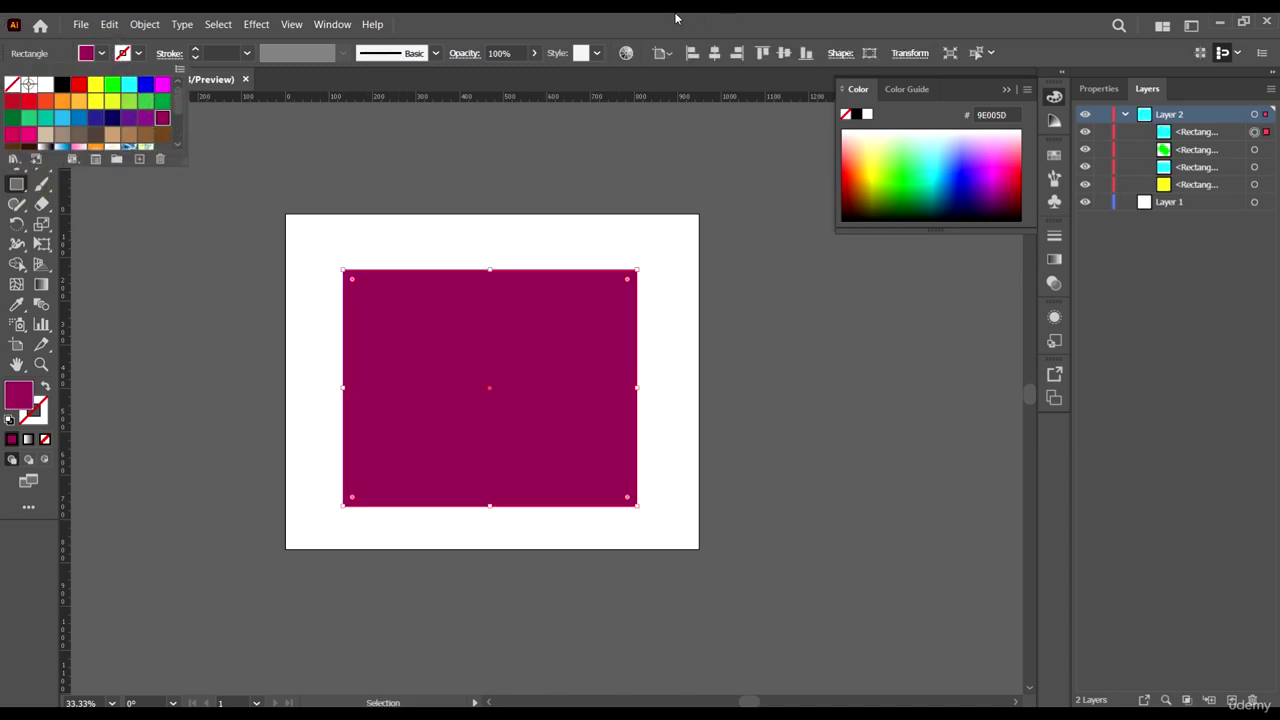
{"action": "left_click", "coordinate": [669, 20]}
Step: Select the large magenta rectangle and lower its opacity to 49%
{"action": "left_click", "coordinate": [16, 104]}
{"action": "key", "text": "ctrl+equal"}
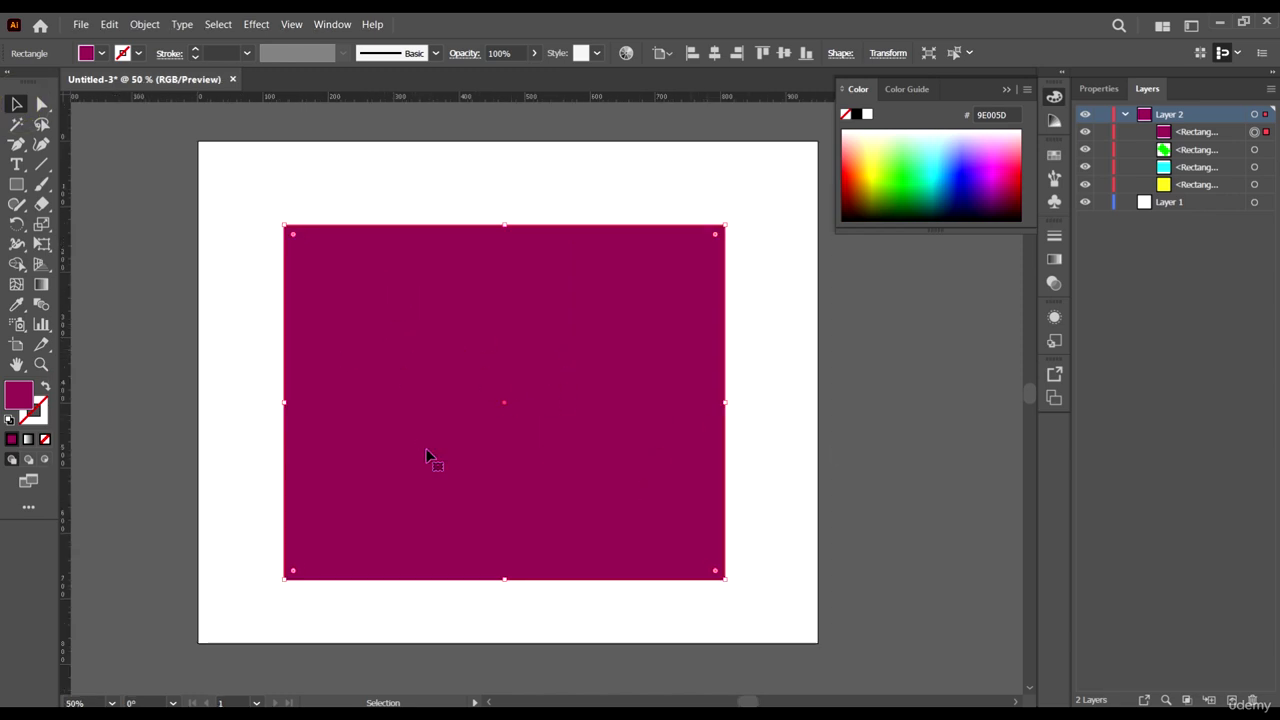
{"action": "left_click", "coordinate": [828, 443]}
{"action": "left_click", "coordinate": [551, 425]}
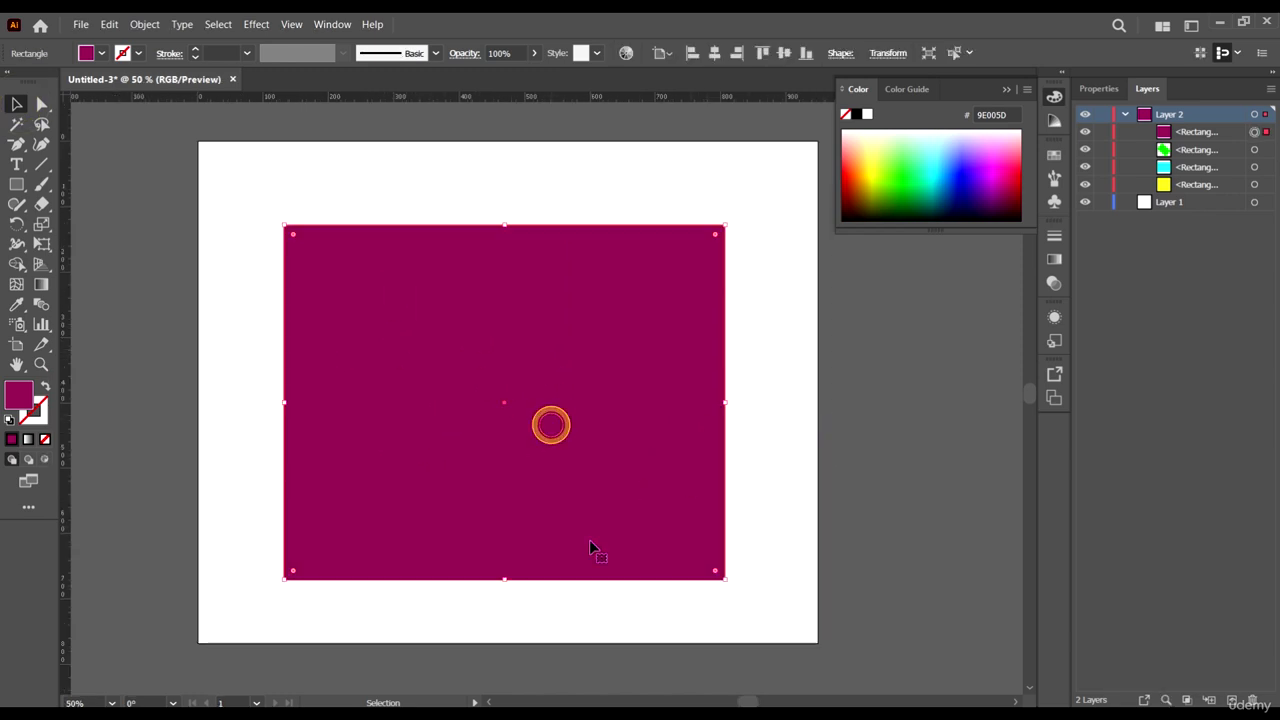
{"action": "left_click", "coordinate": [537, 331]}
{"action": "left_click", "coordinate": [535, 51]}
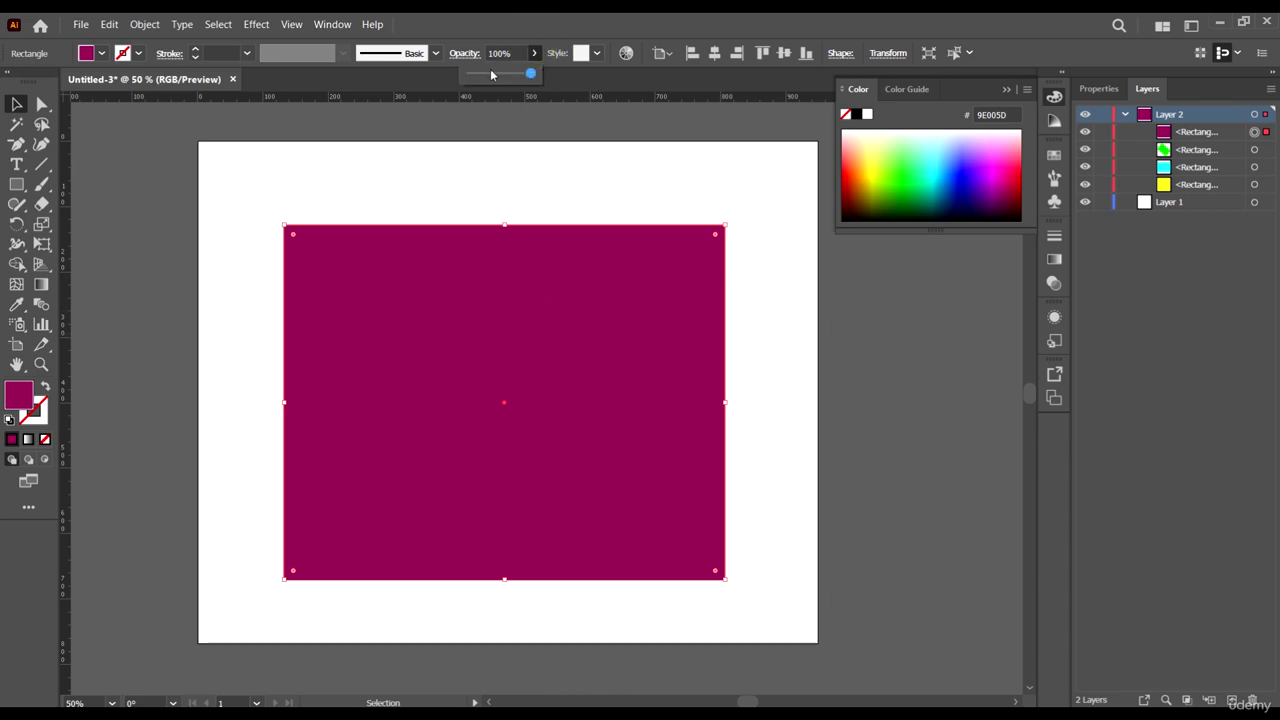
{"action": "left_click", "coordinate": [499, 73]}
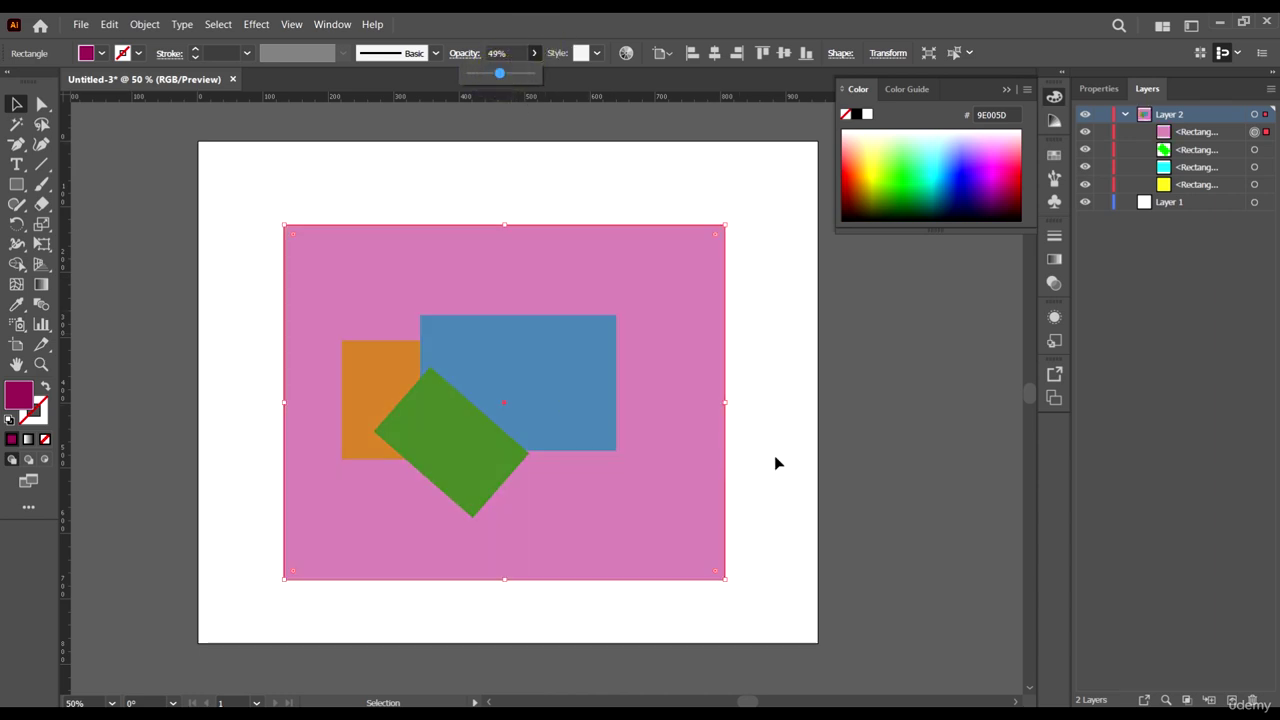
Step: Move the translucent magenta rectangle slightly left over the three shapes and deselect it
{"action": "mouse_move", "coordinate": [680, 414]}
{"action": "left_mouse_down"}
{"action": "mouse_move", "coordinate": [657, 400]}
{"action": "mouse_move", "coordinate": [657, 414]}
{"action": "left_mouse_up"}
{"action": "scroll", "coordinate": [586, 441], "scroll_direction": "left", "scroll_amount": 1}
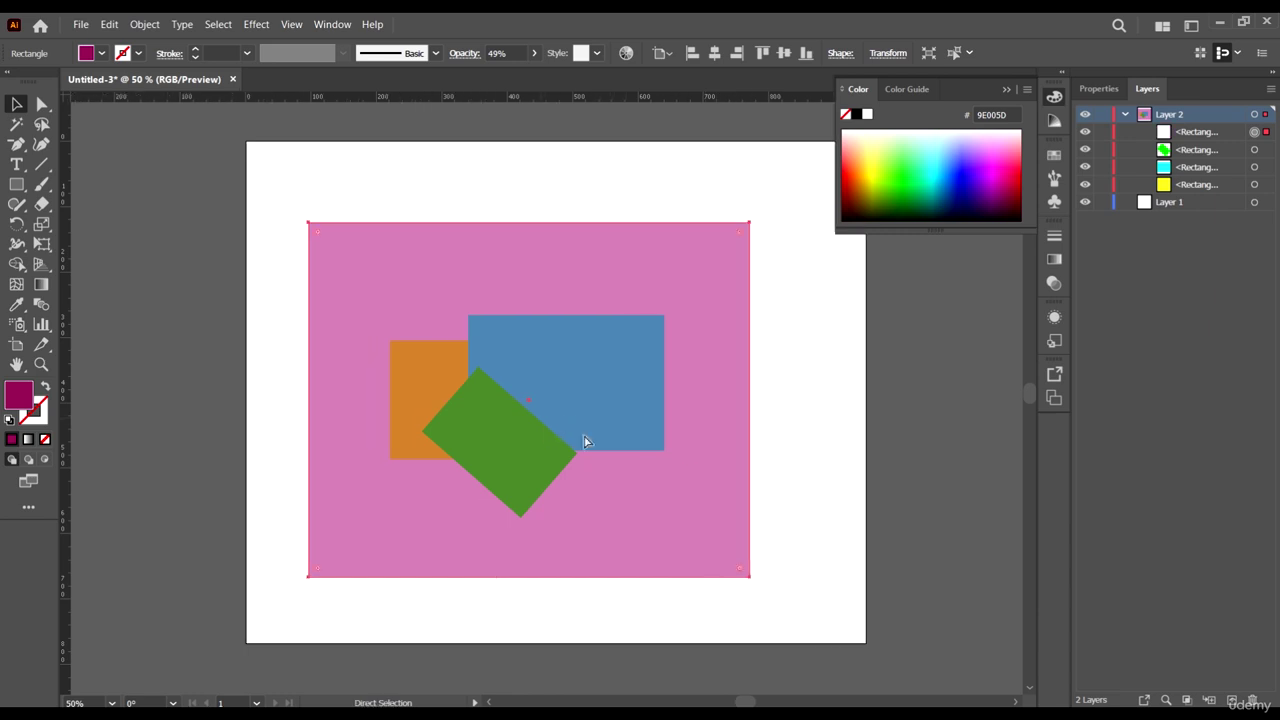
{"action": "left_click", "coordinate": [832, 461]}
{"action": "left_click", "coordinate": [658, 262]}
{"action": "scroll", "coordinate": [660, 320], "scroll_direction": "down", "scroll_amount": 1}
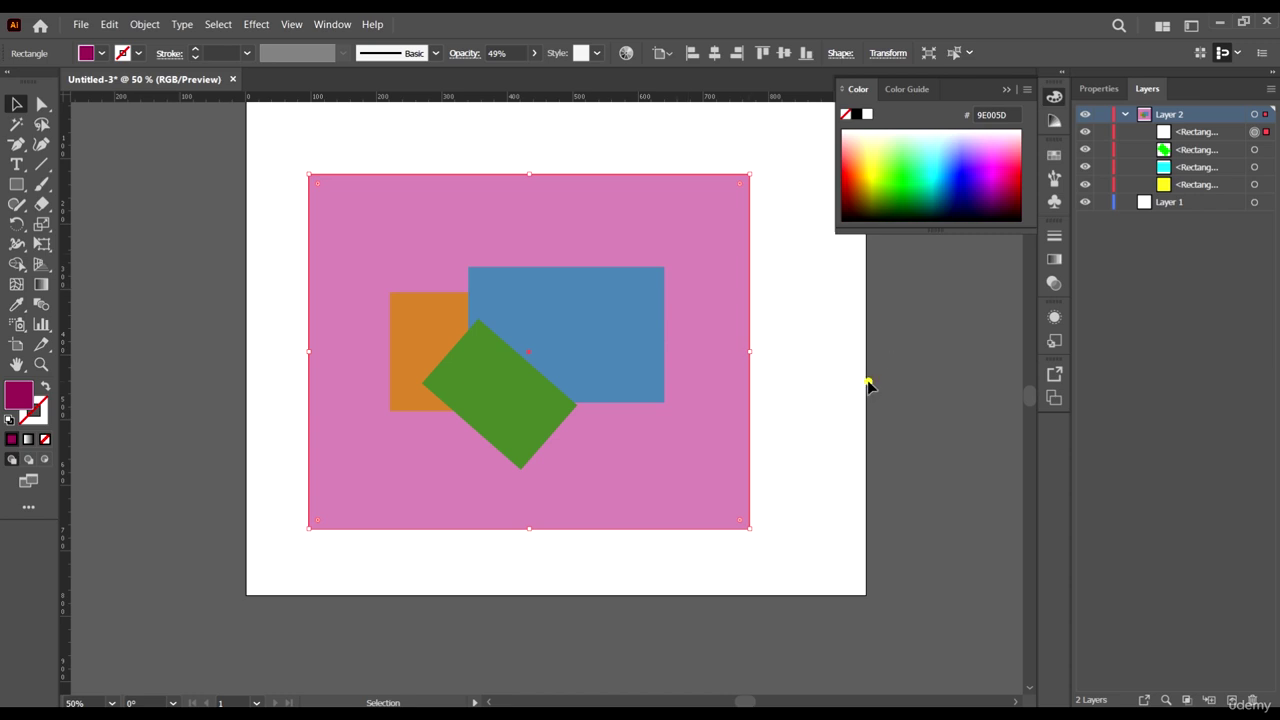
{"action": "left_click", "coordinate": [868, 386]}
Step: Select the cyan rectangle beneath the translucent one through its edge and extend it to the right and downward
{"action": "left_click", "coordinate": [661, 326], "text": "ctrl"}
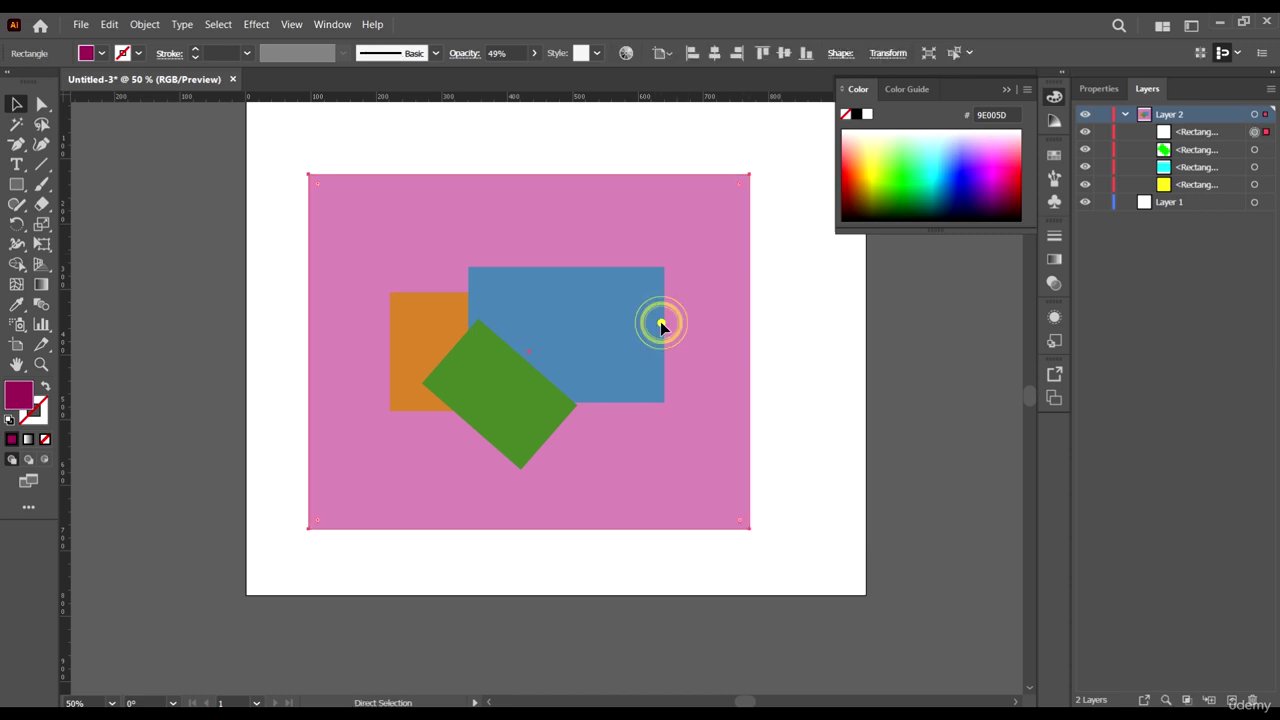
{"action": "left_click", "coordinate": [661, 326], "text": "ctrl"}
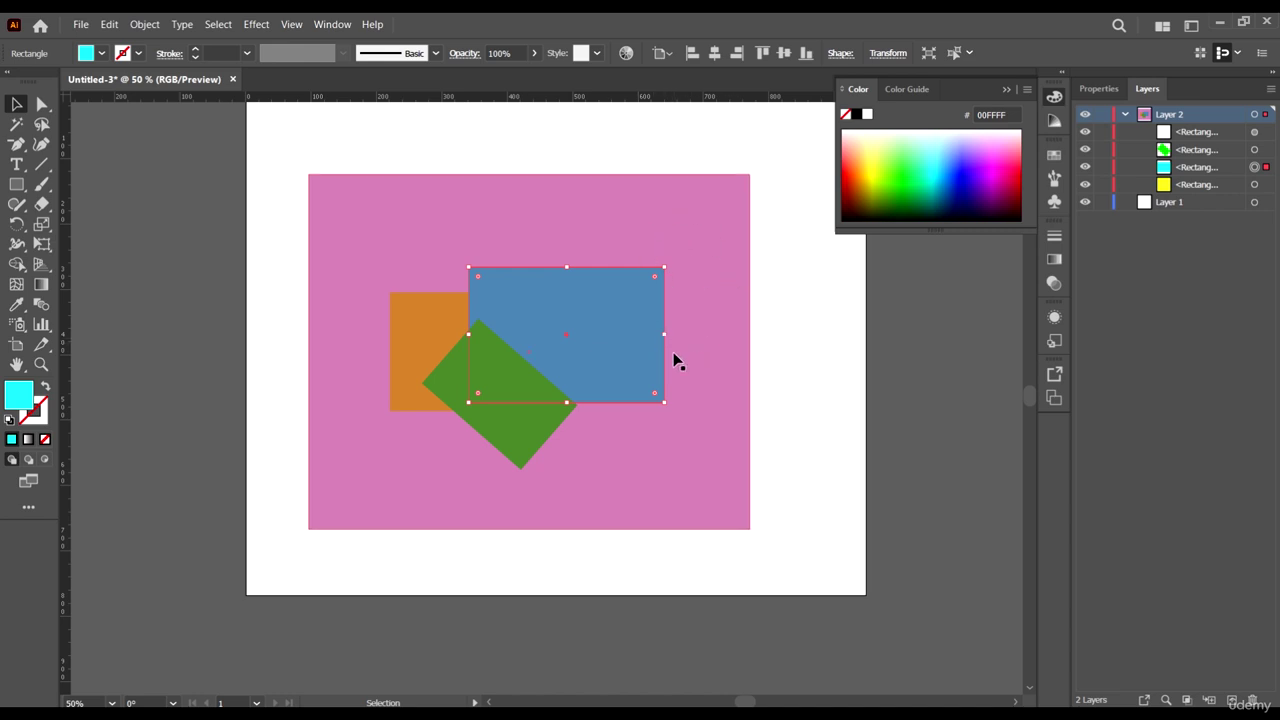
{"action": "left_click_drag", "start_coordinate": [664, 334], "coordinate": [696, 334]}
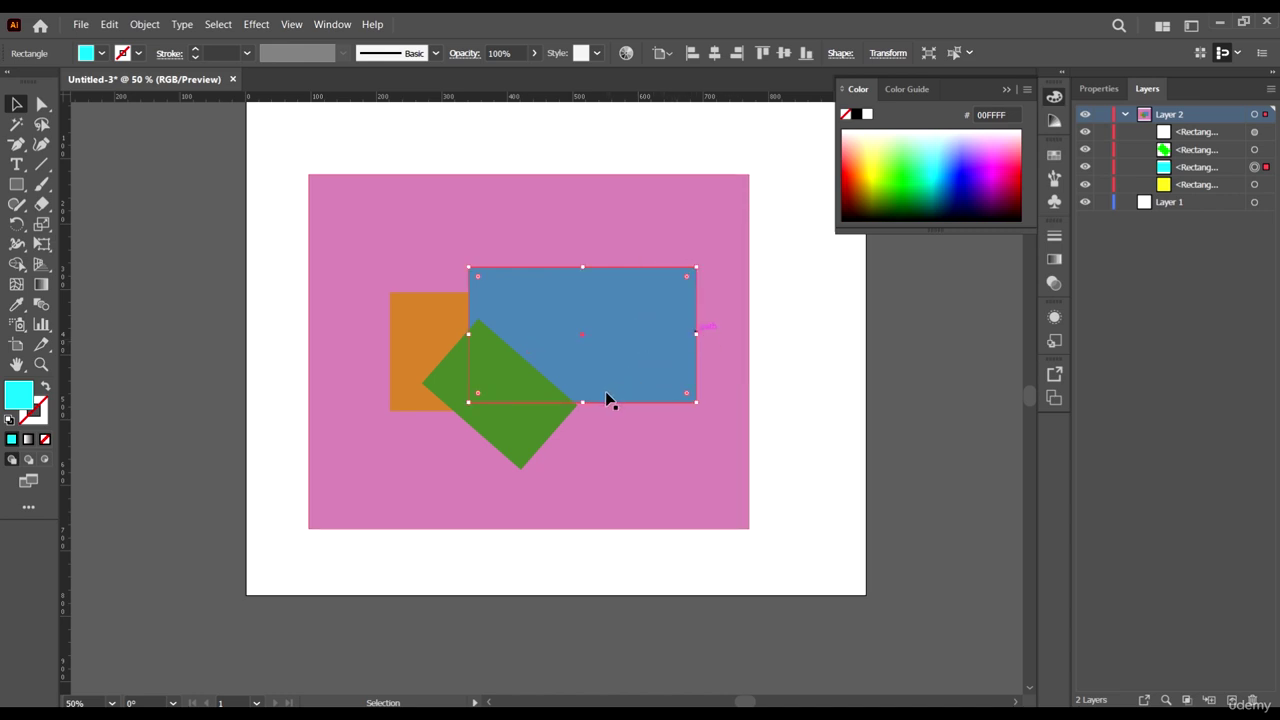
{"action": "left_click_drag", "start_coordinate": [582, 403], "coordinate": [597, 447]}
{"action": "left_click", "coordinate": [703, 459]}
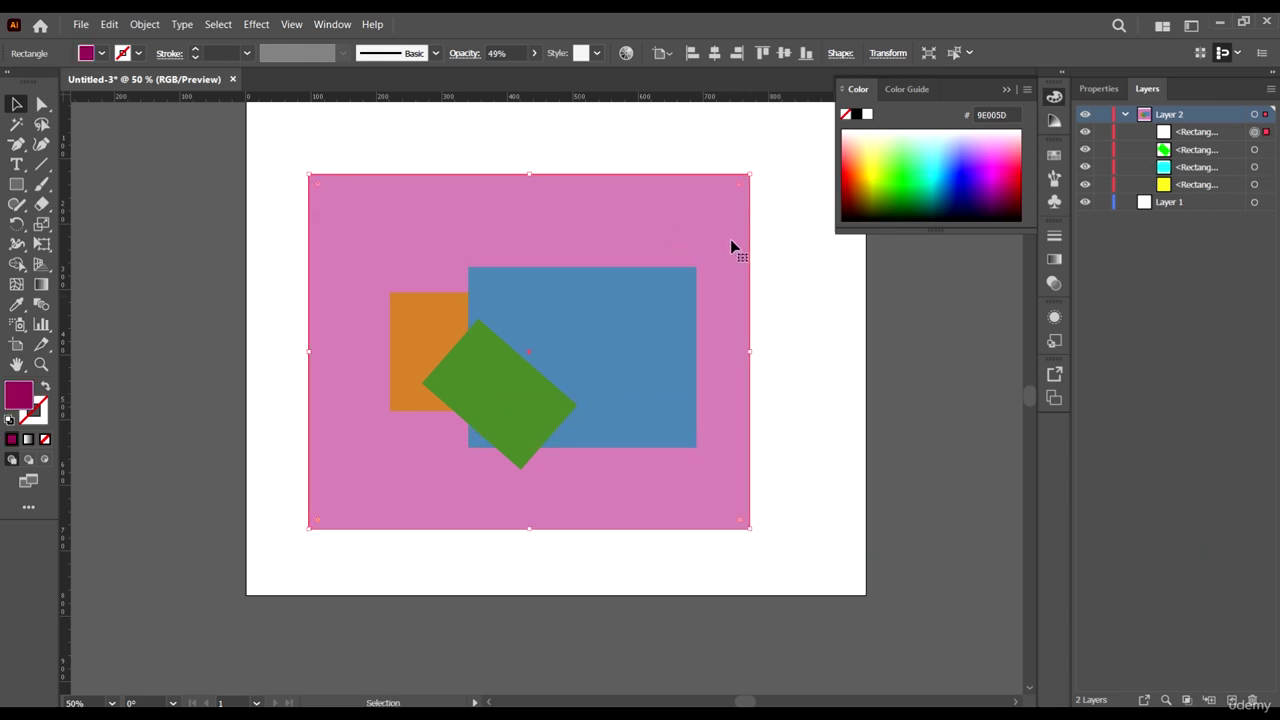
Step: Reselect the cyan rectangle beneath the translucent one, narrow it slightly, and move it up
{"action": "left_click", "coordinate": [683, 321]}
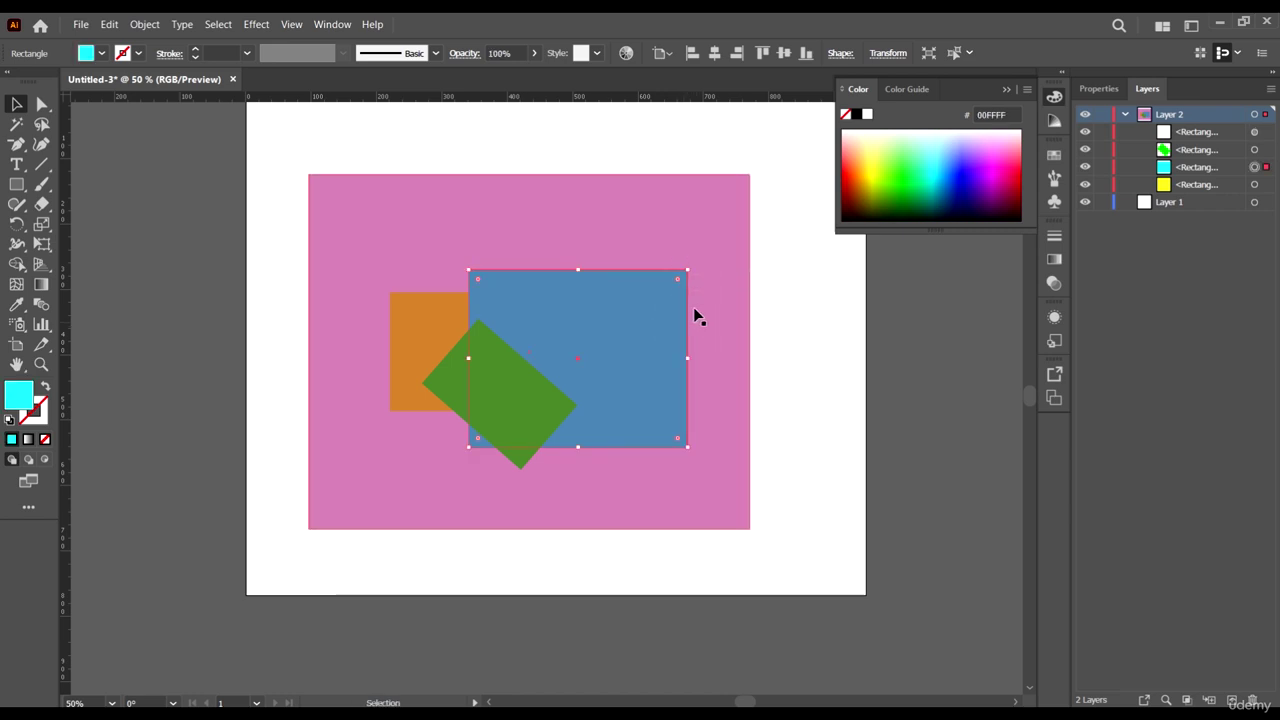
{"action": "mouse_move", "coordinate": [689, 303]}
{"action": "left_mouse_down"}
{"action": "mouse_move", "coordinate": [700, 322]}
{"action": "mouse_move", "coordinate": [674, 314]}
{"action": "mouse_move", "coordinate": [643, 277]}
{"action": "mouse_move", "coordinate": [648, 260]}
{"action": "mouse_move", "coordinate": [711, 320]}
{"action": "mouse_move", "coordinate": [704, 266]}
{"action": "mouse_move", "coordinate": [733, 447]}
{"action": "mouse_move", "coordinate": [699, 283]}
{"action": "left_mouse_up"}
{"action": "key", "text": "ctrl+z"}
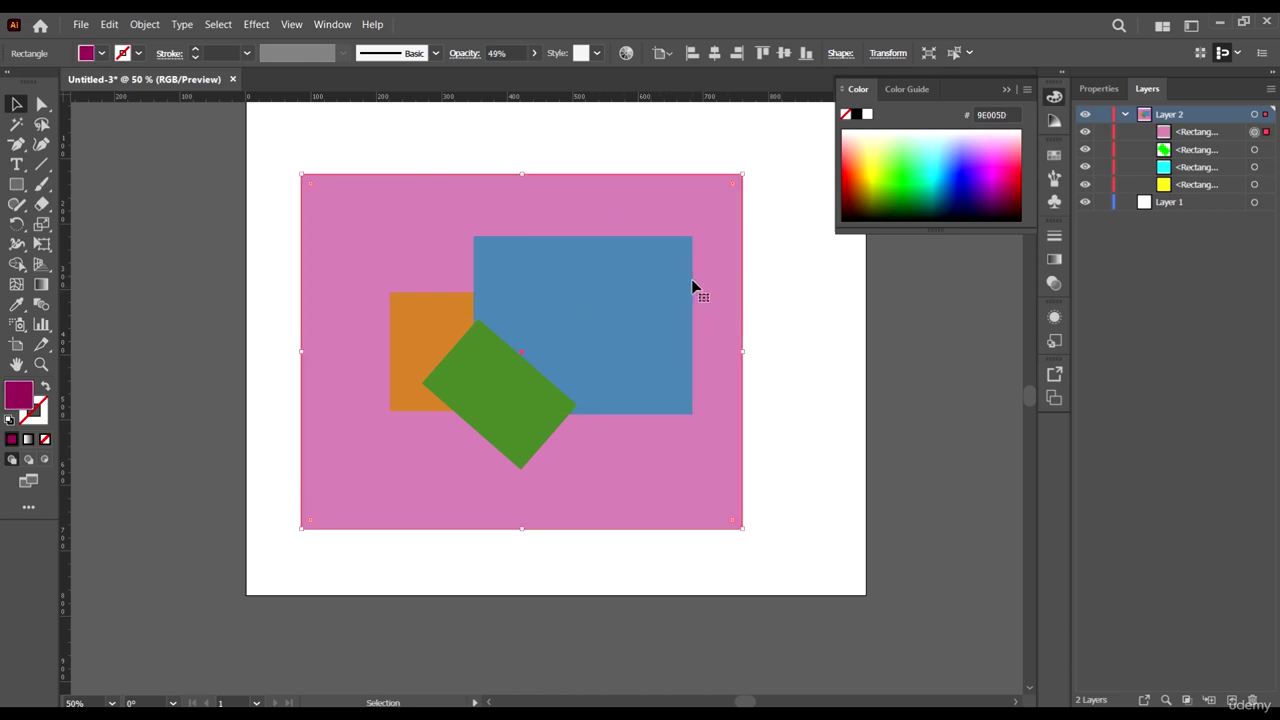
Step: Pick the cyan rectangle beneath with the Direct Selection tool and make it narrower with the Selection tool
{"action": "key", "text": "a"}
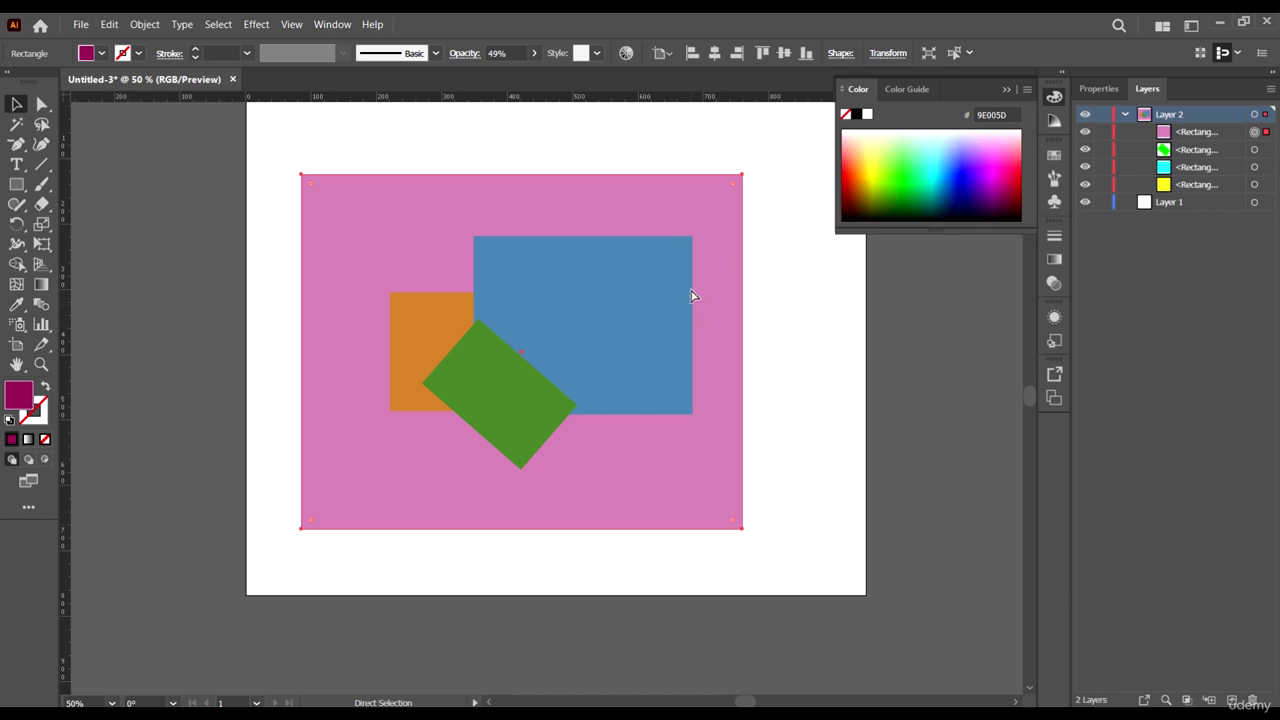
{"action": "left_click", "coordinate": [688, 282]}
{"action": "left_click", "coordinate": [690, 282]}
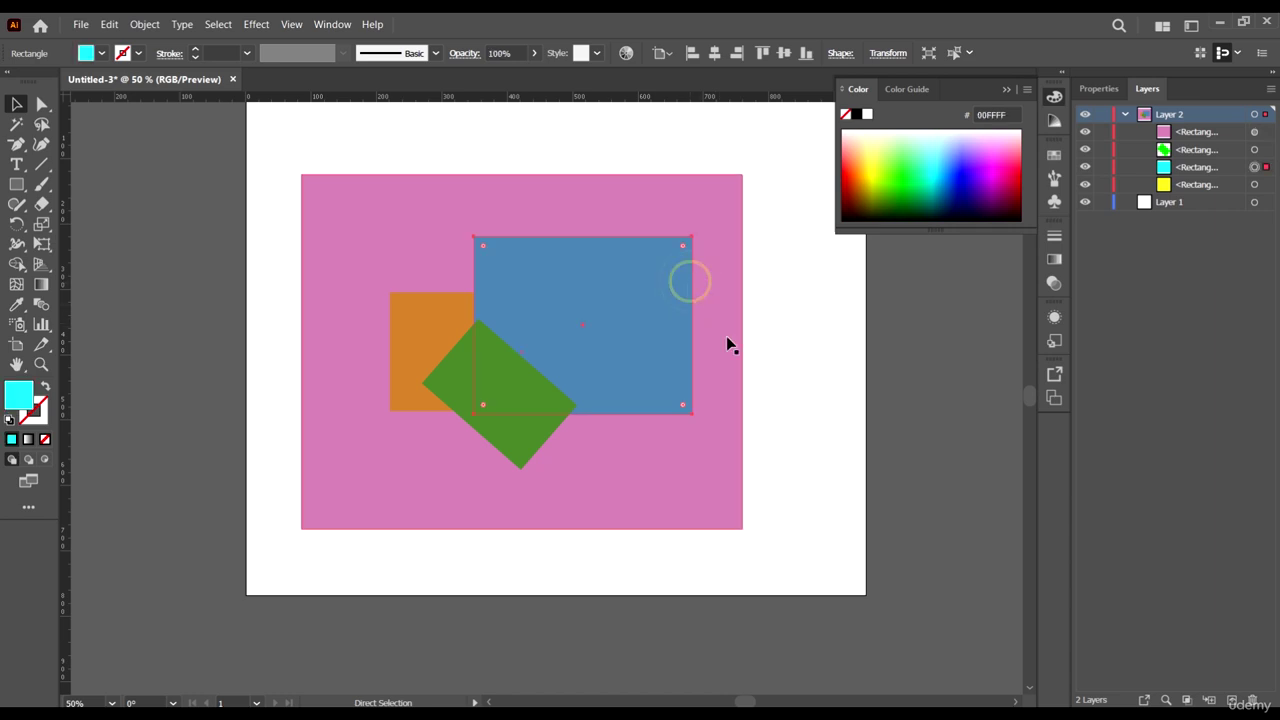
{"action": "key", "text": "v"}
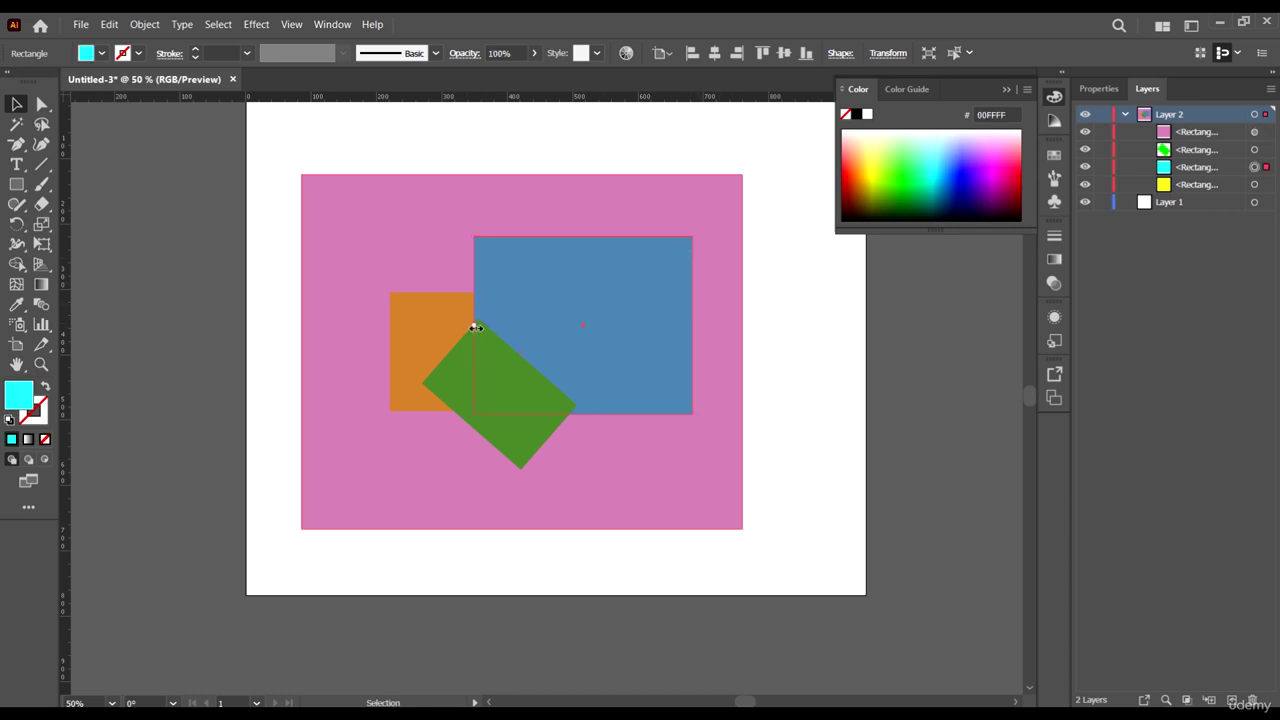
{"action": "mouse_move", "coordinate": [476, 328]}
{"action": "left_mouse_down"}
{"action": "mouse_move", "coordinate": [556, 357]}
{"action": "mouse_move", "coordinate": [502, 351]}
{"action": "mouse_move", "coordinate": [557, 370]}
{"action": "mouse_move", "coordinate": [493, 342]}
{"action": "left_mouse_up"}
Step: Select the cyan rectangle beneath the translucent magenta one with the Direct Selection tool and shear it 73° along the horizontal axis
{"action": "left_click", "coordinate": [566, 240]}
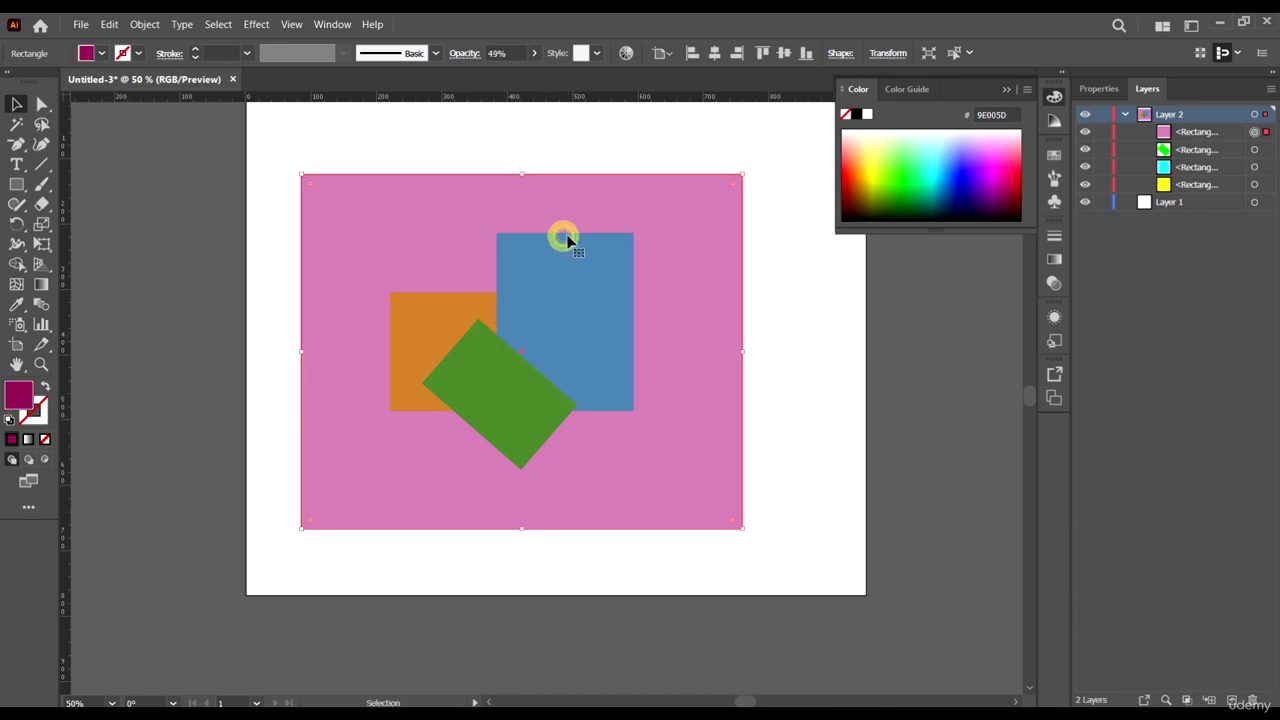
{"action": "key", "text": "a"}
{"action": "left_click", "coordinate": [499, 300]}
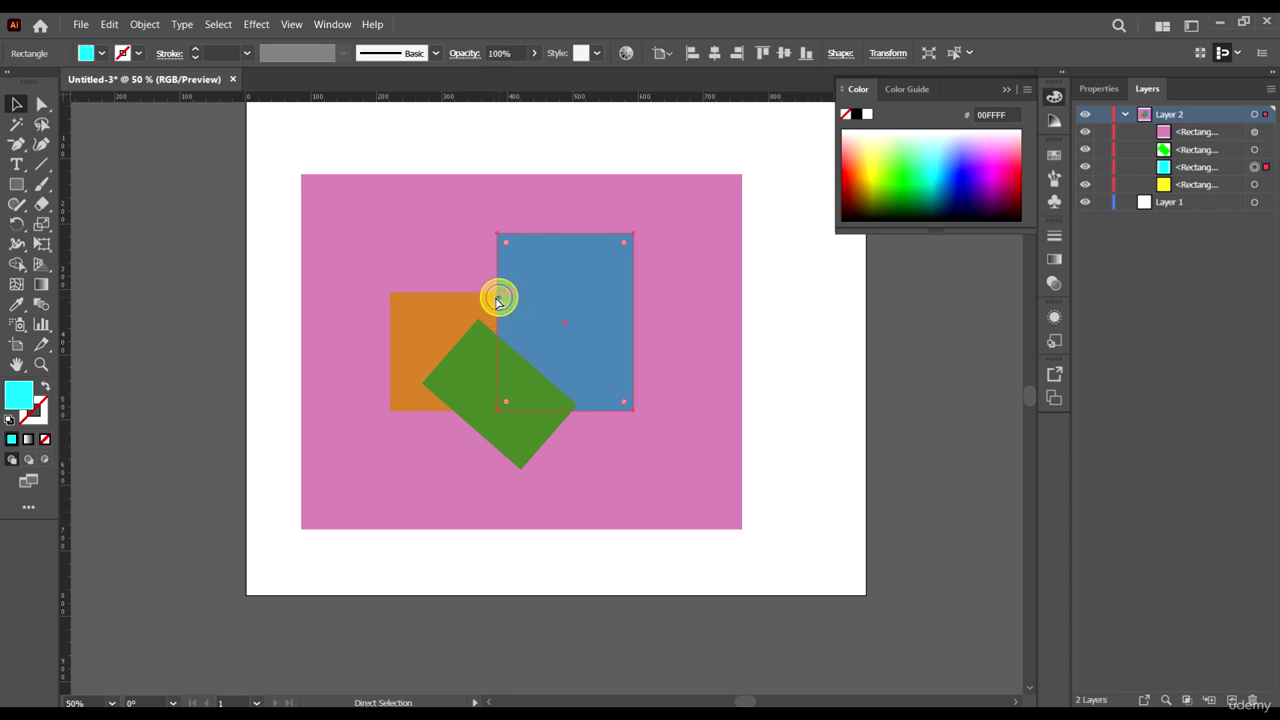
{"action": "right_click", "coordinate": [499, 300]}
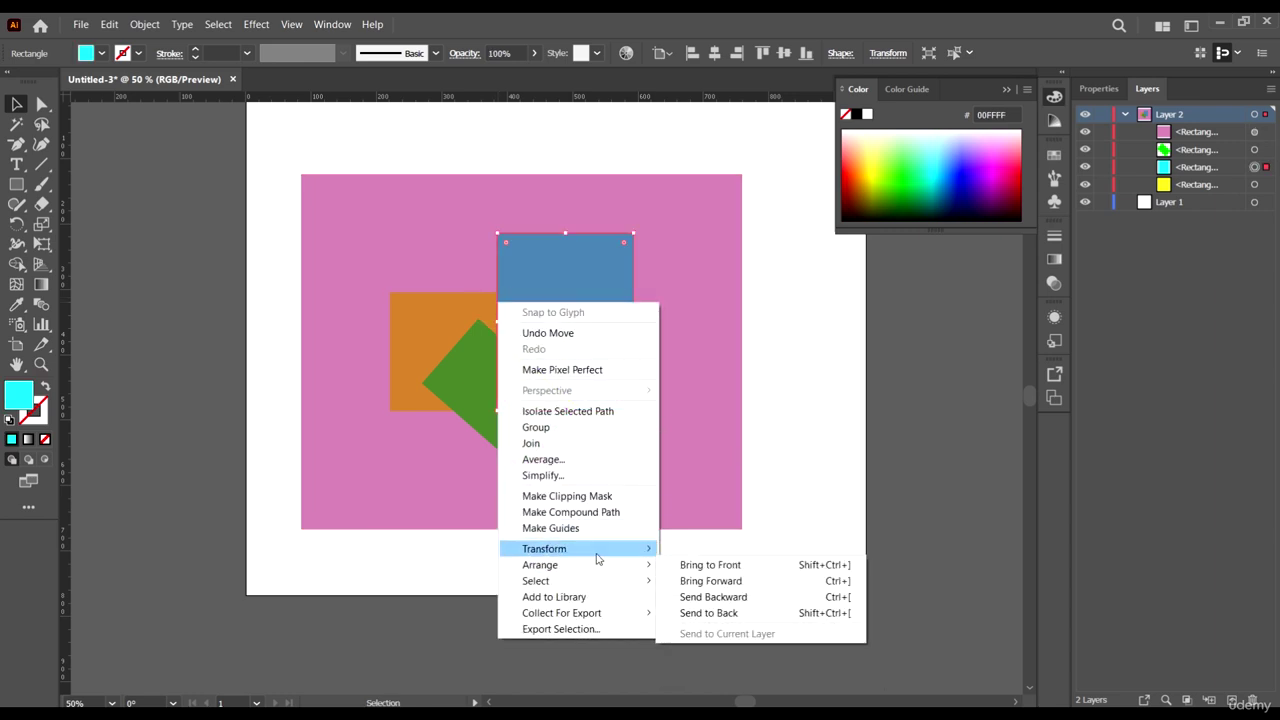
{"action": "mouse_move", "coordinate": [600, 552]}
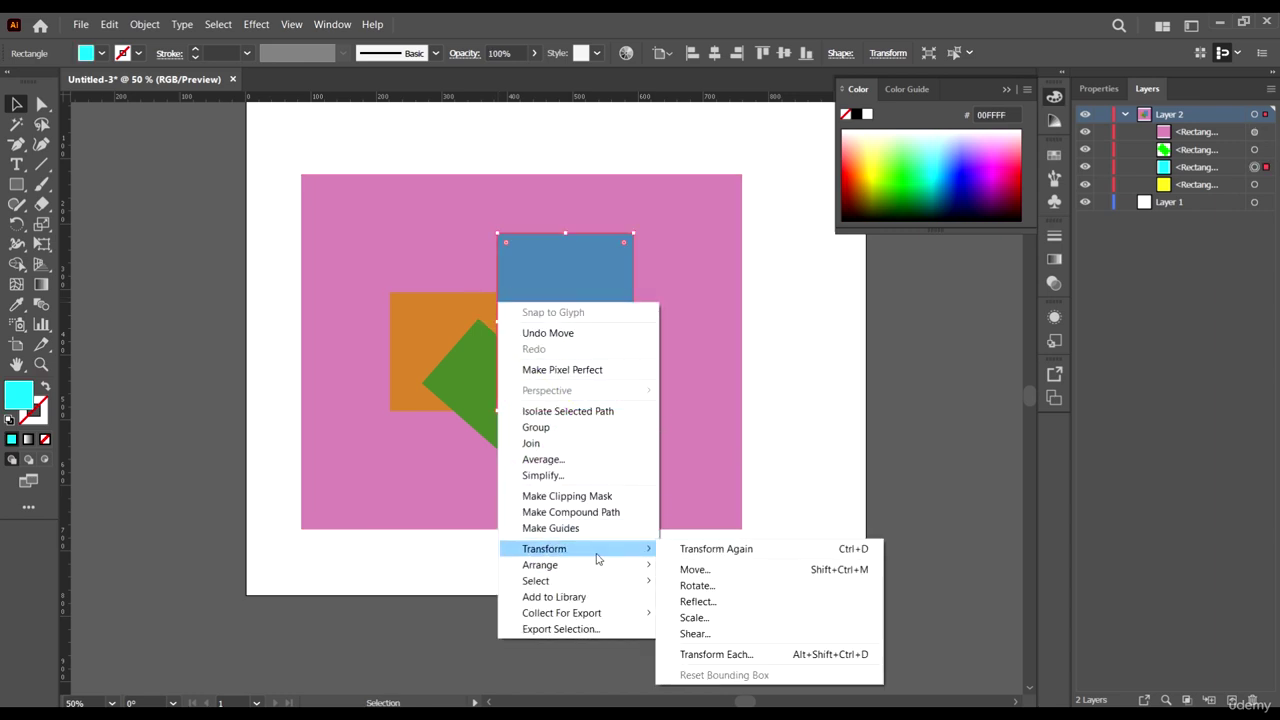
{"action": "left_click", "coordinate": [737, 634]}
{"action": "left_click_drag", "start_coordinate": [637, 198], "coordinate": [820, 243]}
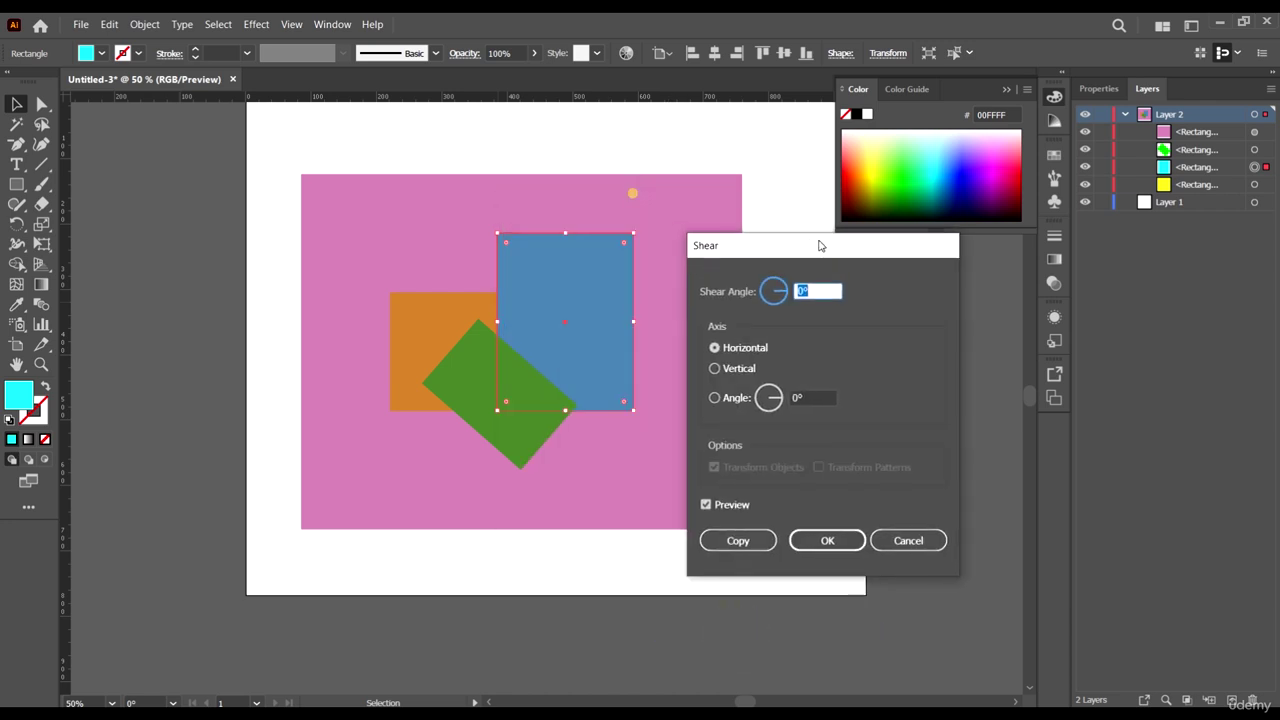
{"action": "left_click_drag", "start_coordinate": [776, 300], "coordinate": [778, 279]}
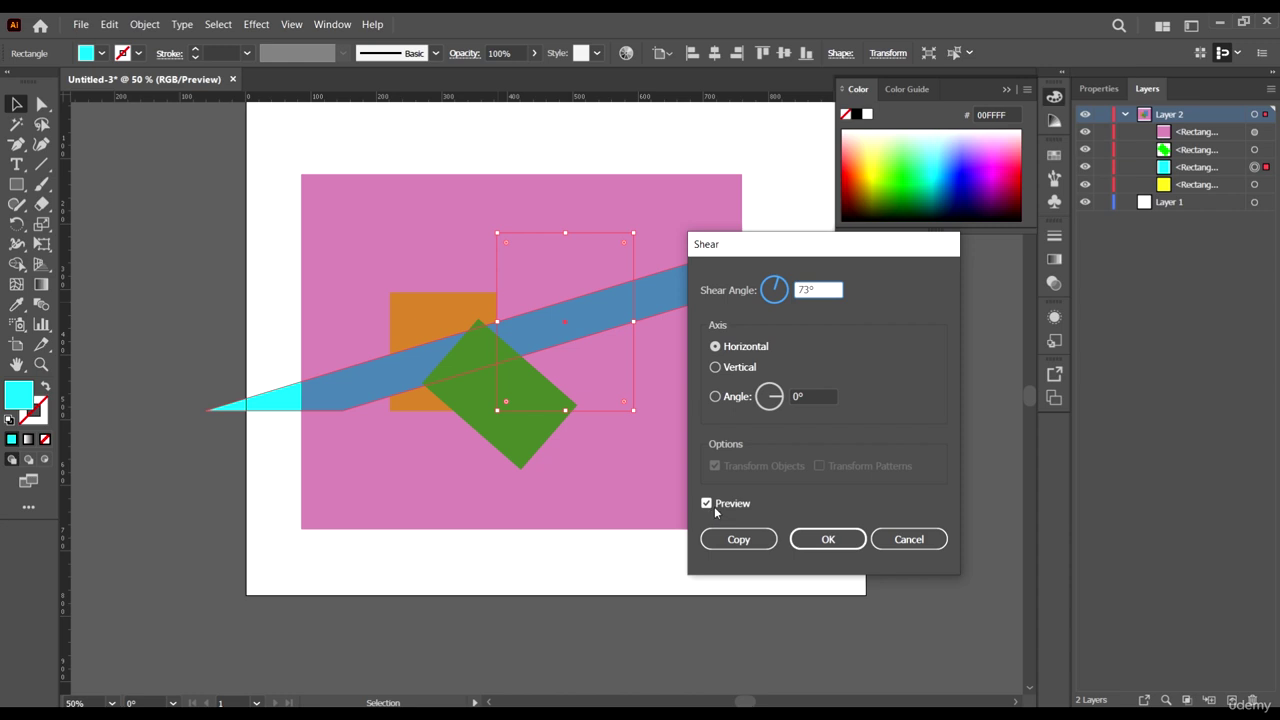
{"action": "left_click", "coordinate": [836, 543]}
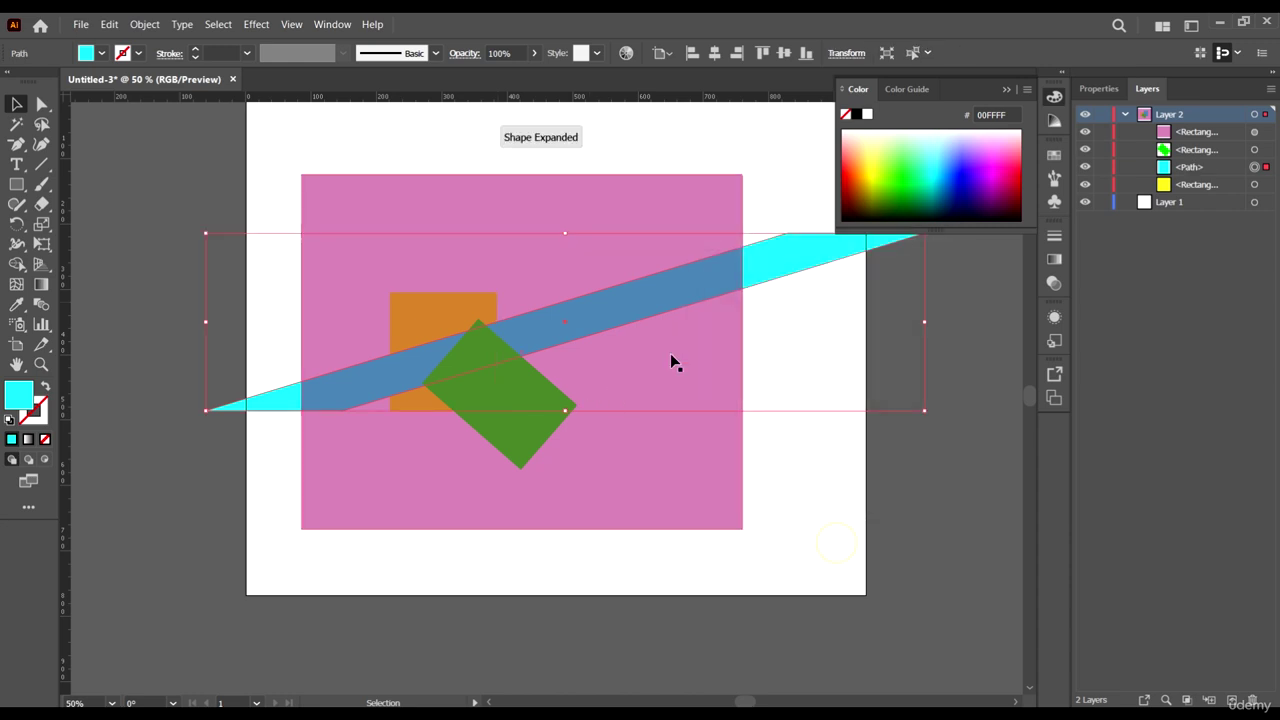
Step: Delete the sheared cyan shape, the translucent magenta rectangle, and the green and yellow rectangles to clear the artboard
{"action": "key", "text": "ctrl+minus"}
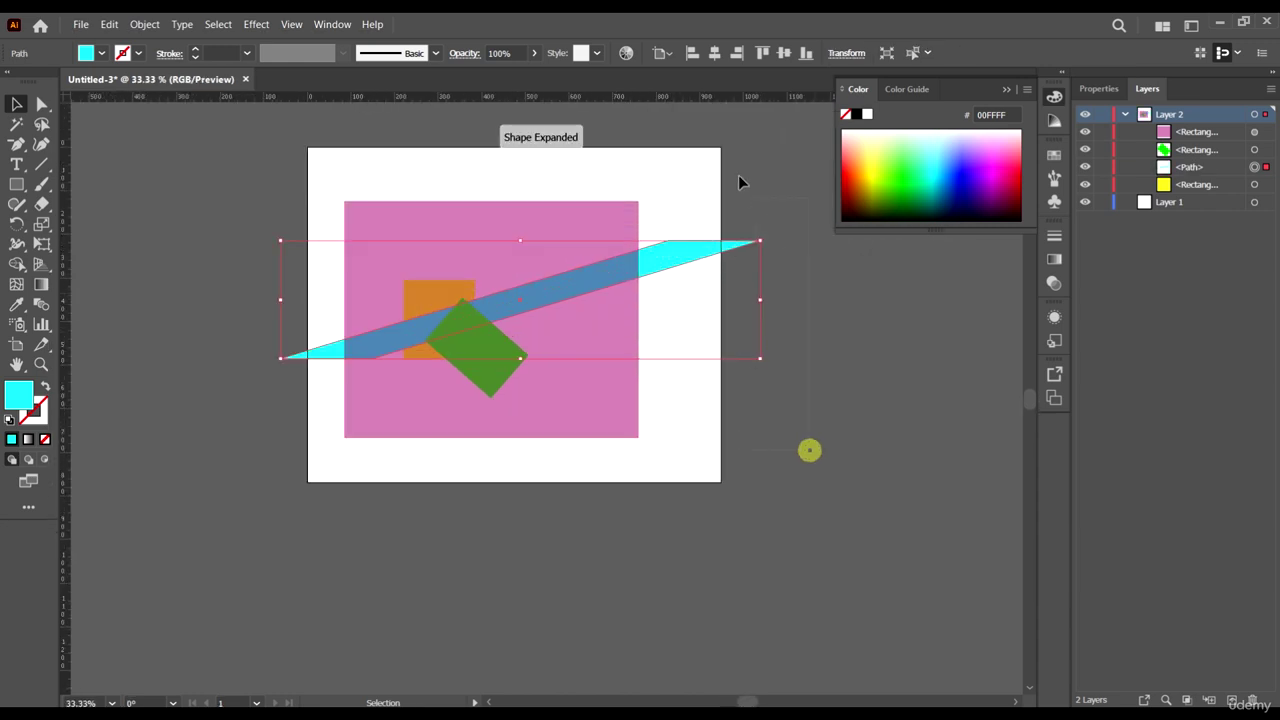
{"action": "key", "text": "Delete"}
{"action": "scroll", "coordinate": [490, 385], "scroll_direction": "up", "scroll_amount": 1}
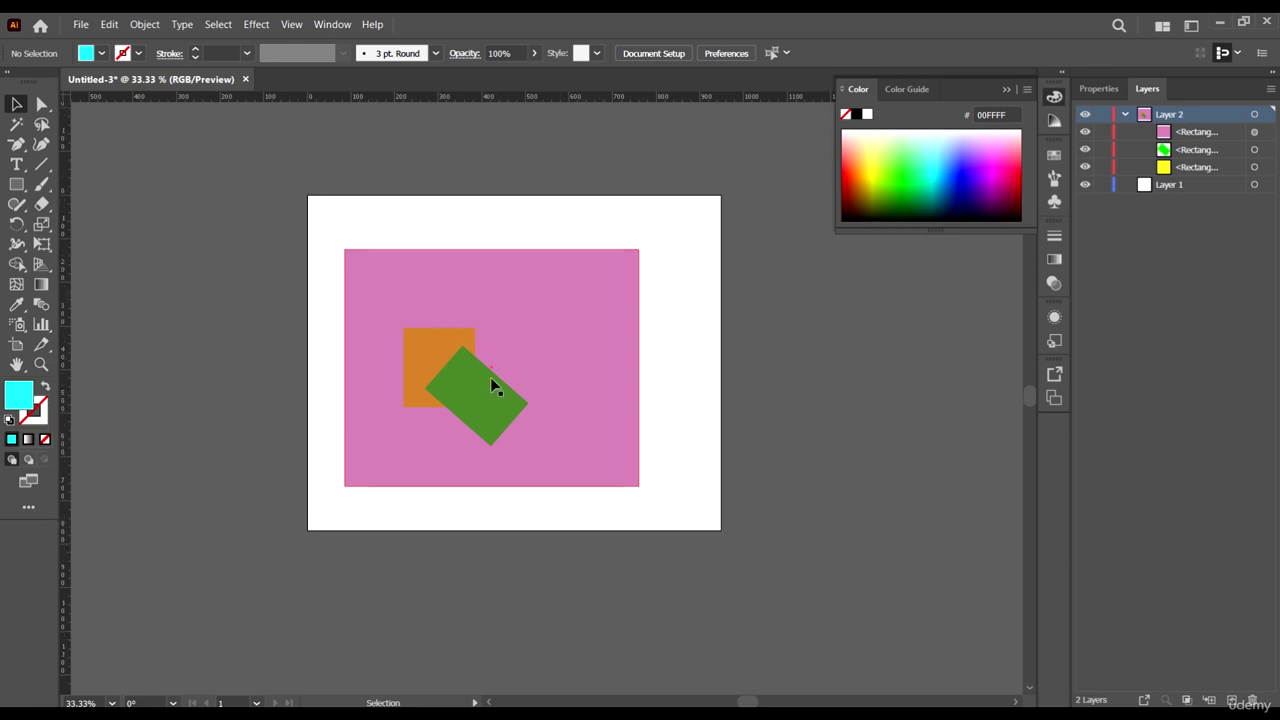
{"action": "left_click", "coordinate": [498, 396]}
{"action": "key", "text": "Delete"}
{"action": "left_click_drag", "start_coordinate": [566, 471], "coordinate": [472, 333]}
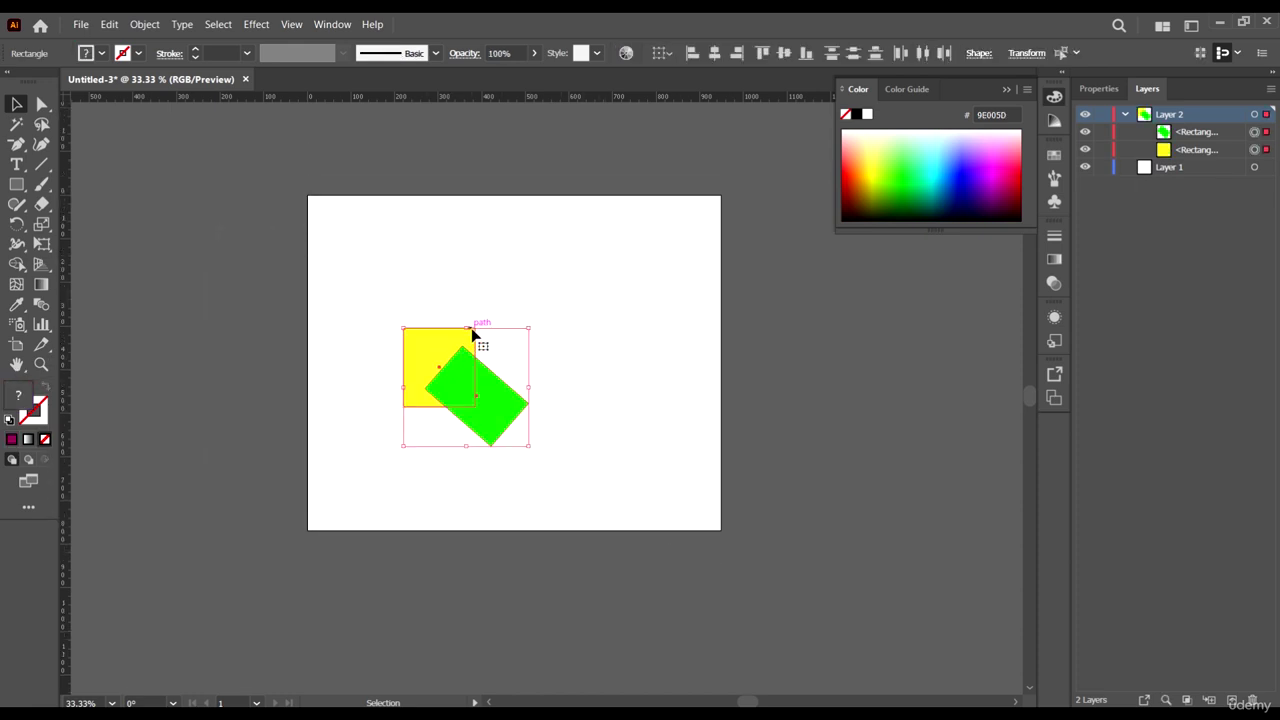
{"action": "key", "text": "Delete"}
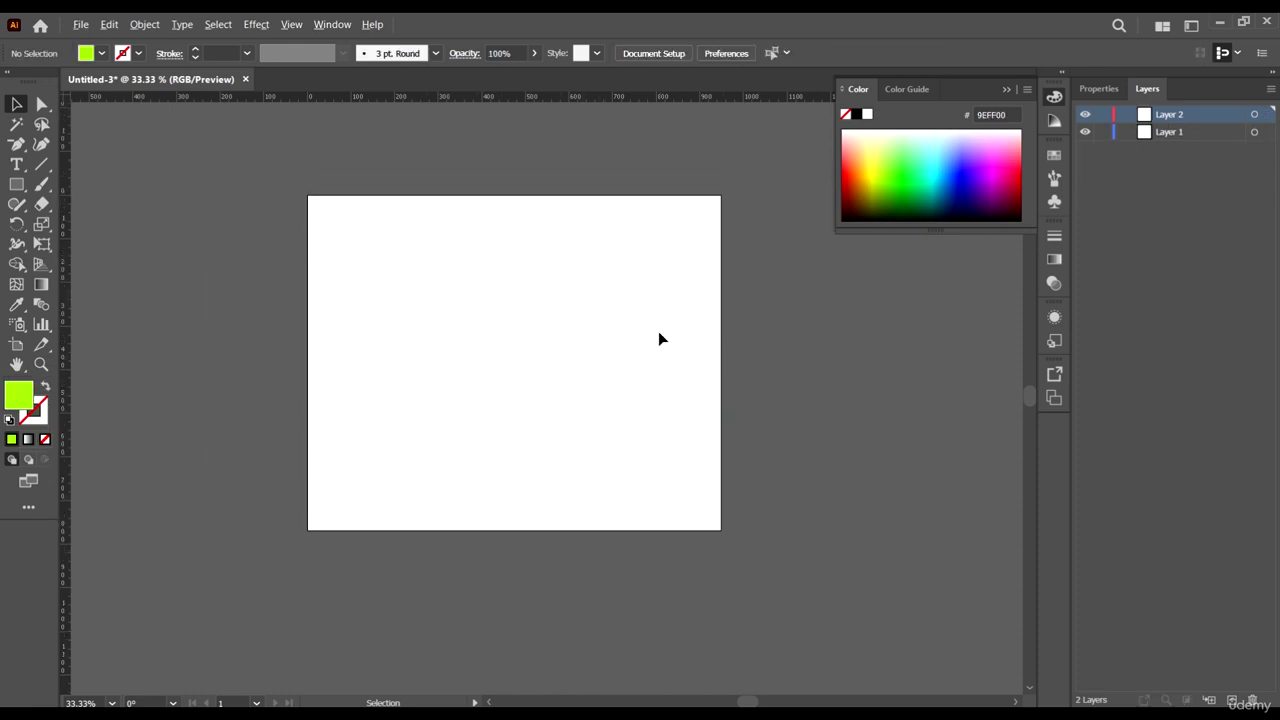
{"action": "scroll", "coordinate": [652, 337], "scroll_direction": "up", "scroll_amount": 1}
{"action": "scroll", "coordinate": [554, 320], "scroll_direction": "up", "scroll_amount": 2}
{"action": "scroll", "coordinate": [371, 271], "scroll_direction": "left", "scroll_amount": 3}
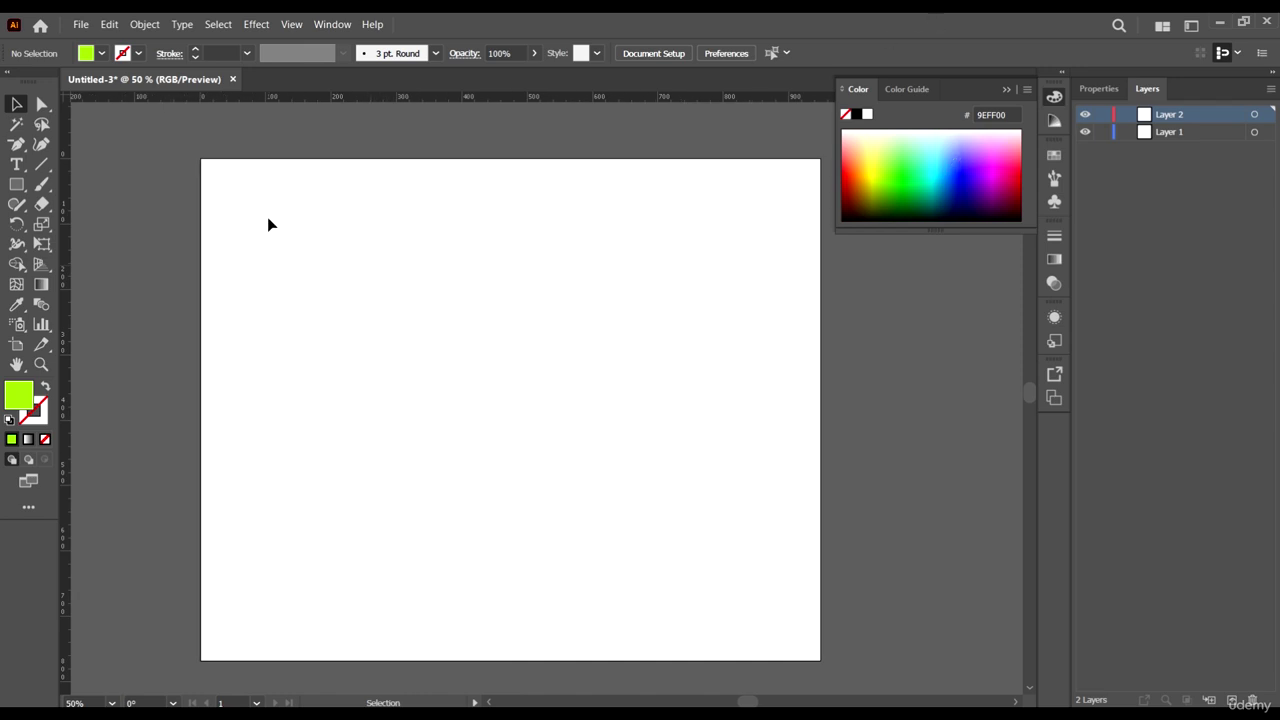
{"action": "scroll", "coordinate": [267, 222], "scroll_direction": "down", "scroll_amount": 1}
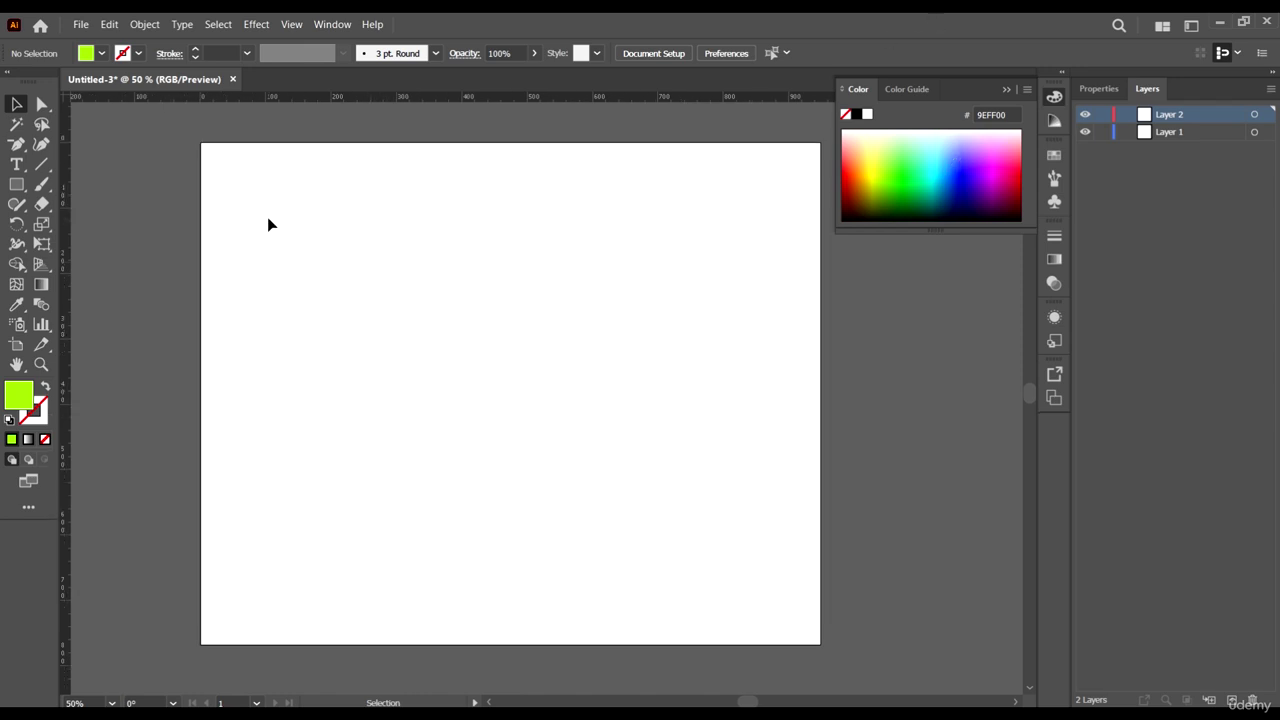